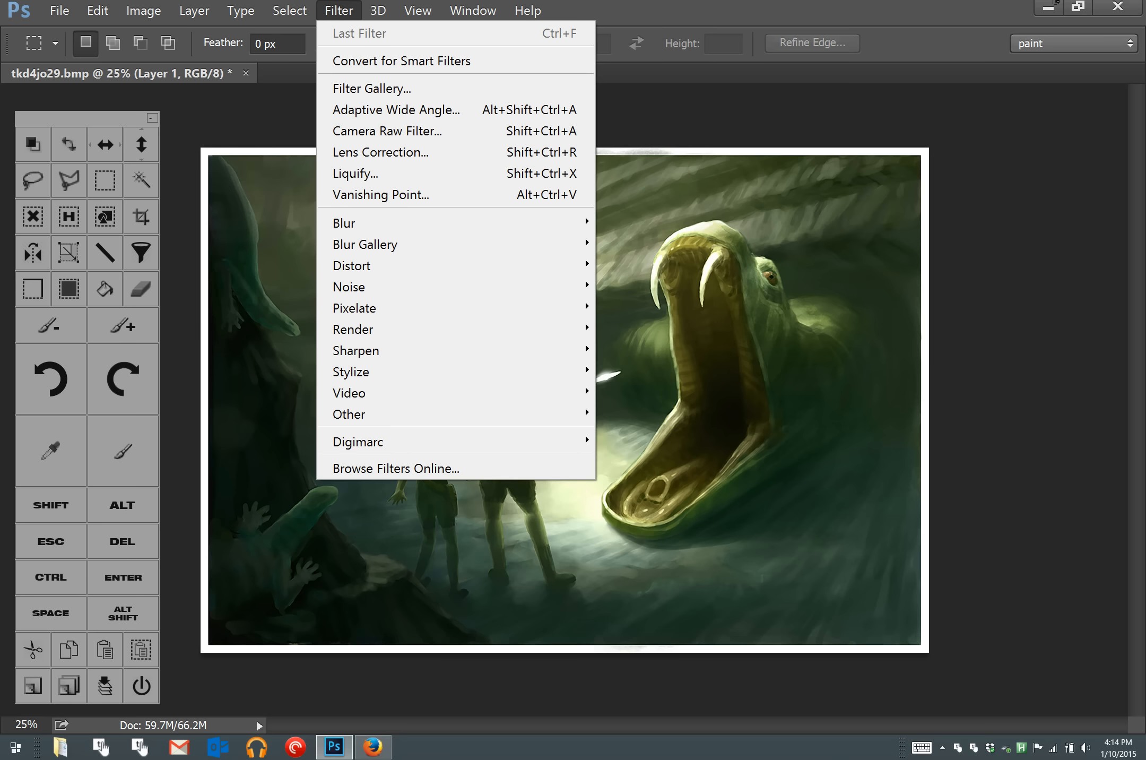
- Reposition the floating touch toolbar slightly beside the painting and activate the Brush tool
{"action": "left_click", "coordinate": [668, 114]}
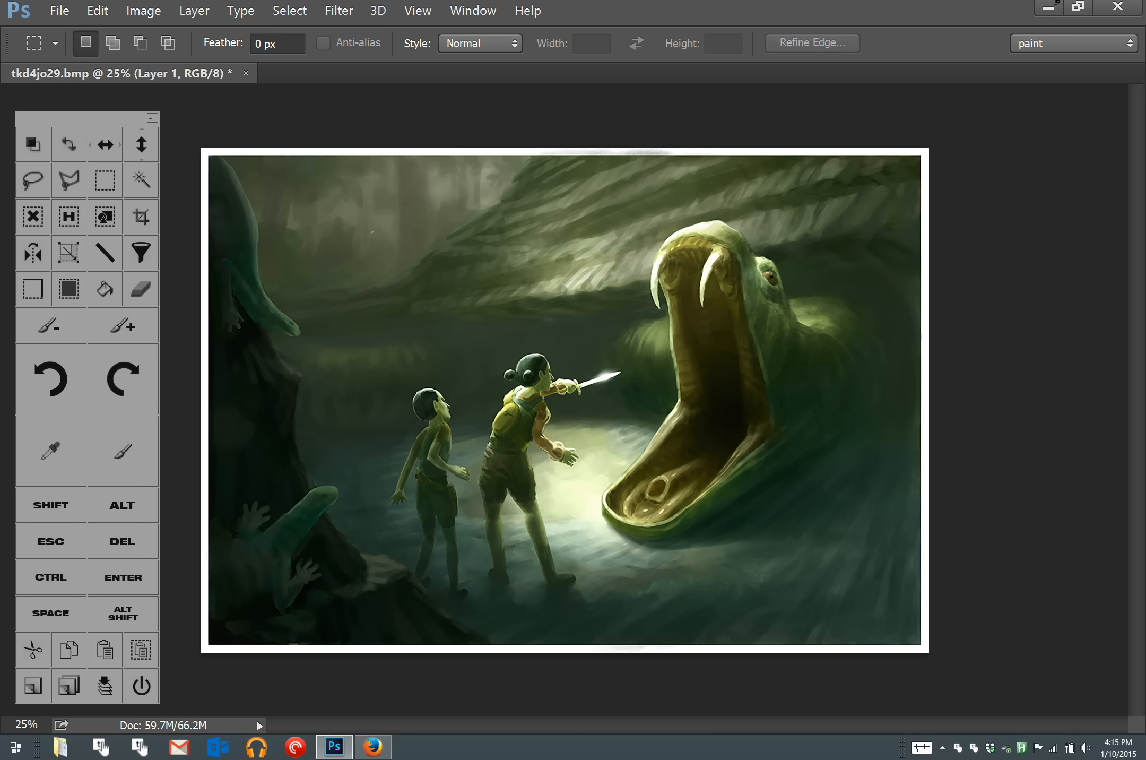
{"action": "left_click_drag", "start_coordinate": [106, 120], "coordinate": [81, 115]}
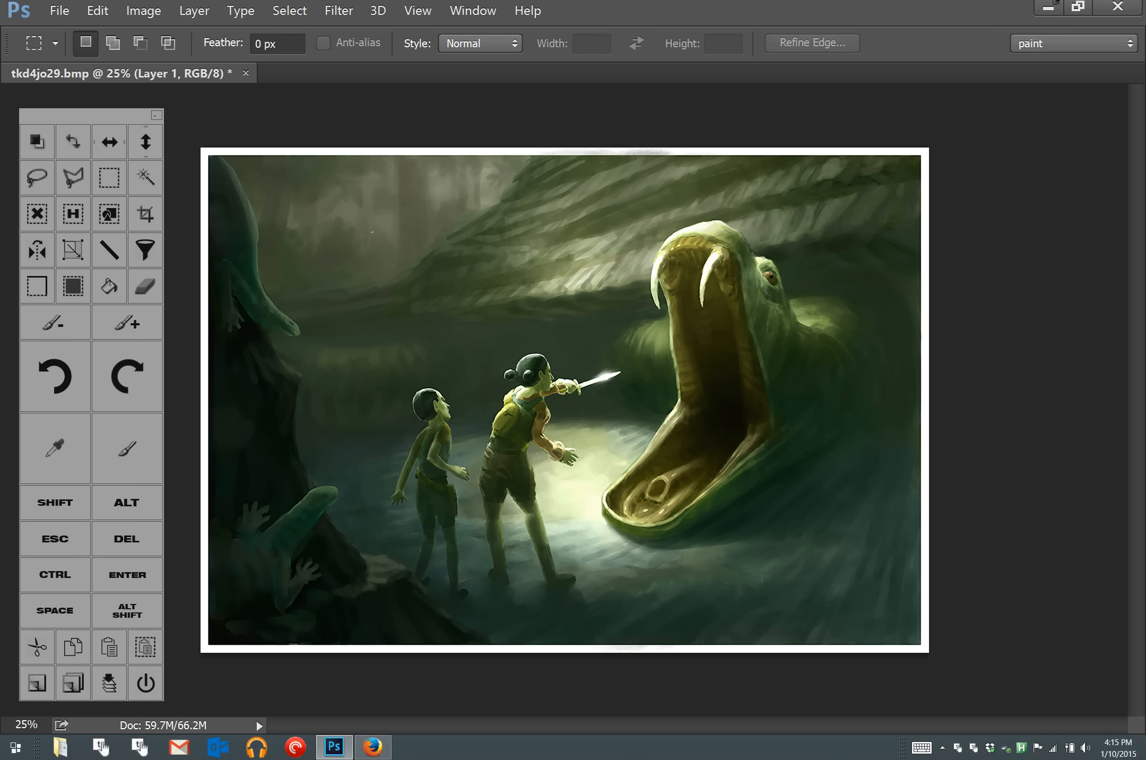
{"action": "left_click", "coordinate": [55, 376]}
{"action": "left_click", "coordinate": [127, 376]}
{"action": "left_click", "coordinate": [126, 448]}
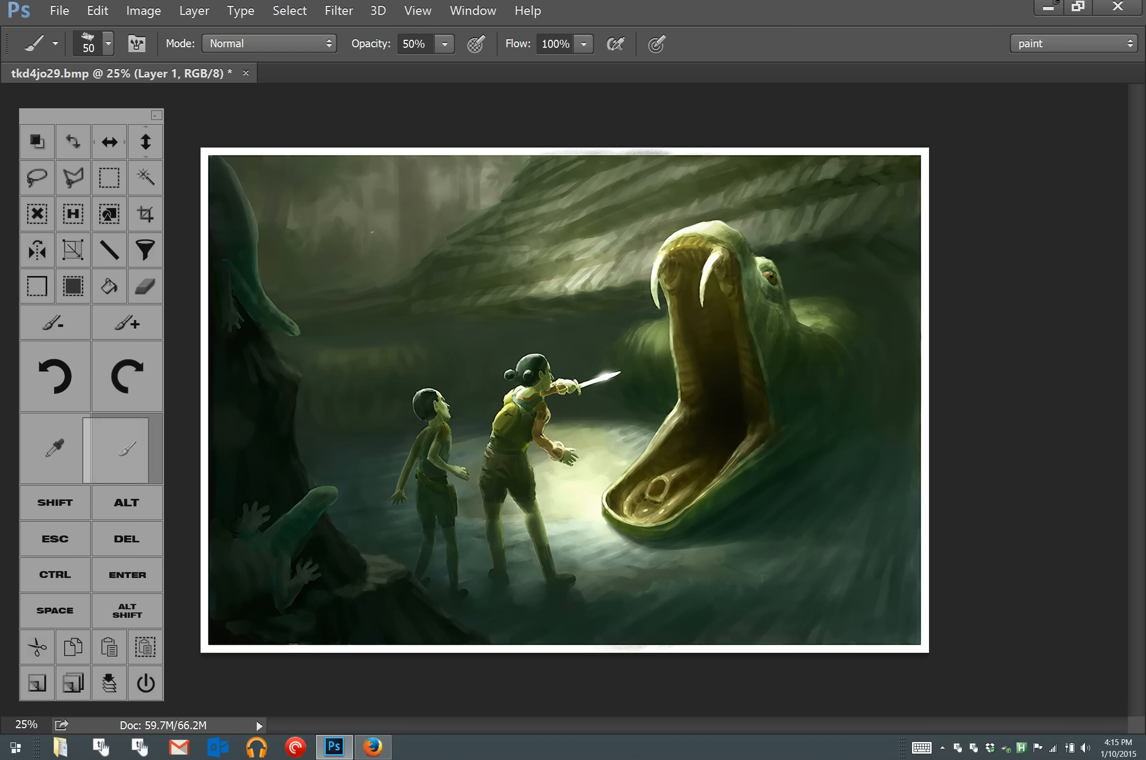
{"action": "left_click", "coordinate": [55, 448]}
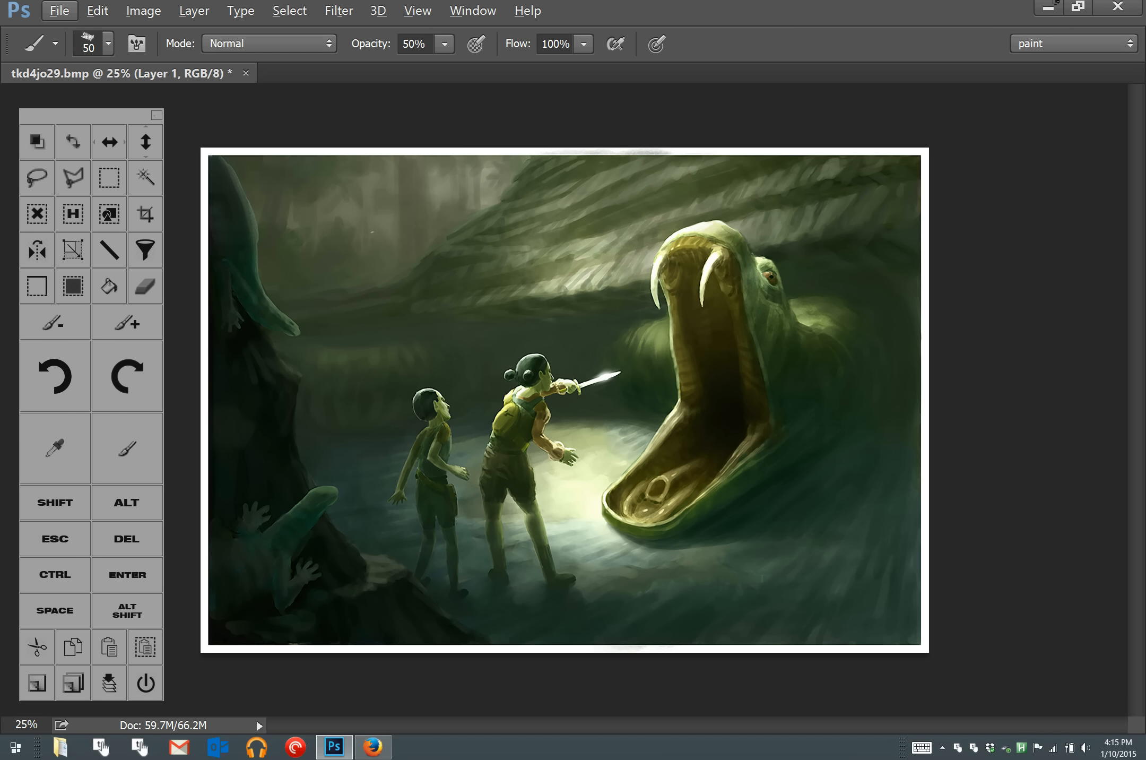
- Try decreasing and increasing the brush size in small increments
{"action": "left_click", "coordinate": [55, 323]}
{"action": "left_click", "coordinate": [127, 323]}
{"action": "left_click", "coordinate": [55, 323]}
{"action": "left_click", "coordinate": [55, 323]}
{"action": "left_click", "coordinate": [127, 322]}
- Paint trial strokes at 50% opacity across the rock wall beside the creature's head, and undo them
{"action": "scroll", "coordinate": [565, 400], "scroll_direction": "up", "scroll_amount": 5}
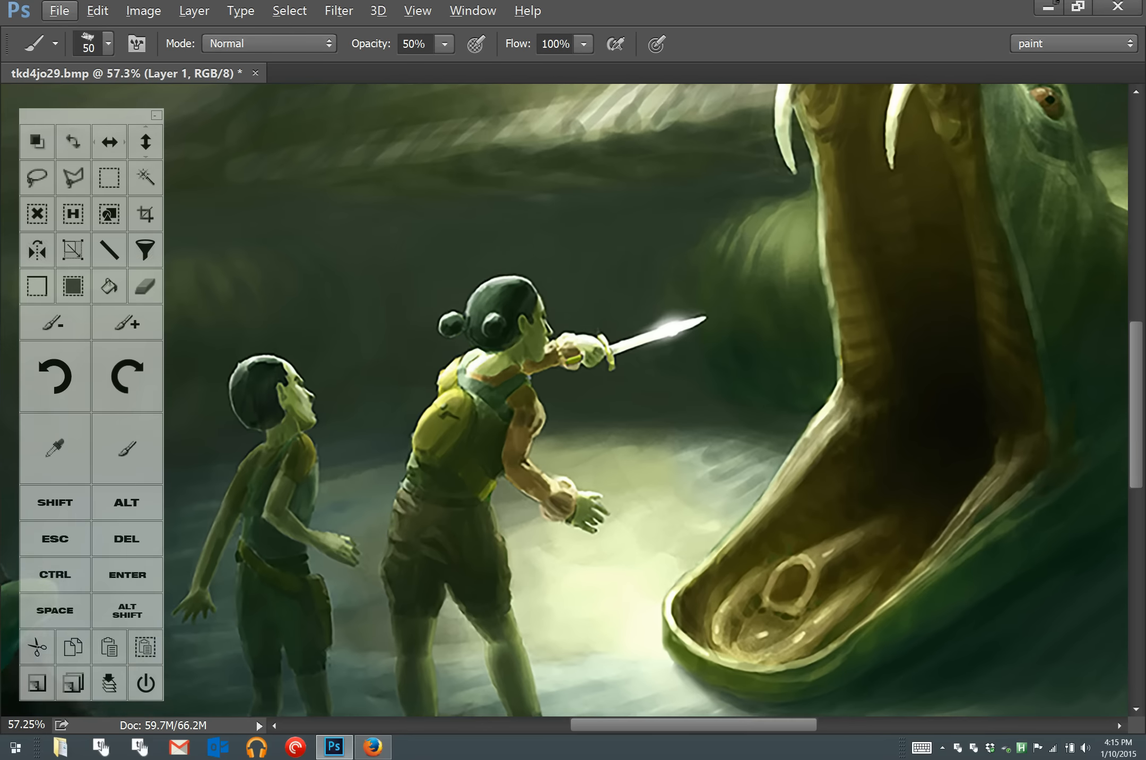
{"action": "scroll", "coordinate": [565, 400], "scroll_direction": "right", "scroll_amount": 4}
{"action": "scroll", "coordinate": [564, 400], "scroll_direction": "right", "scroll_amount": 2}
{"action": "scroll", "coordinate": [565, 400], "scroll_direction": "up", "scroll_amount": 2}
{"action": "left_click", "coordinate": [57, 609]}
{"action": "left_click", "coordinate": [55, 539]}
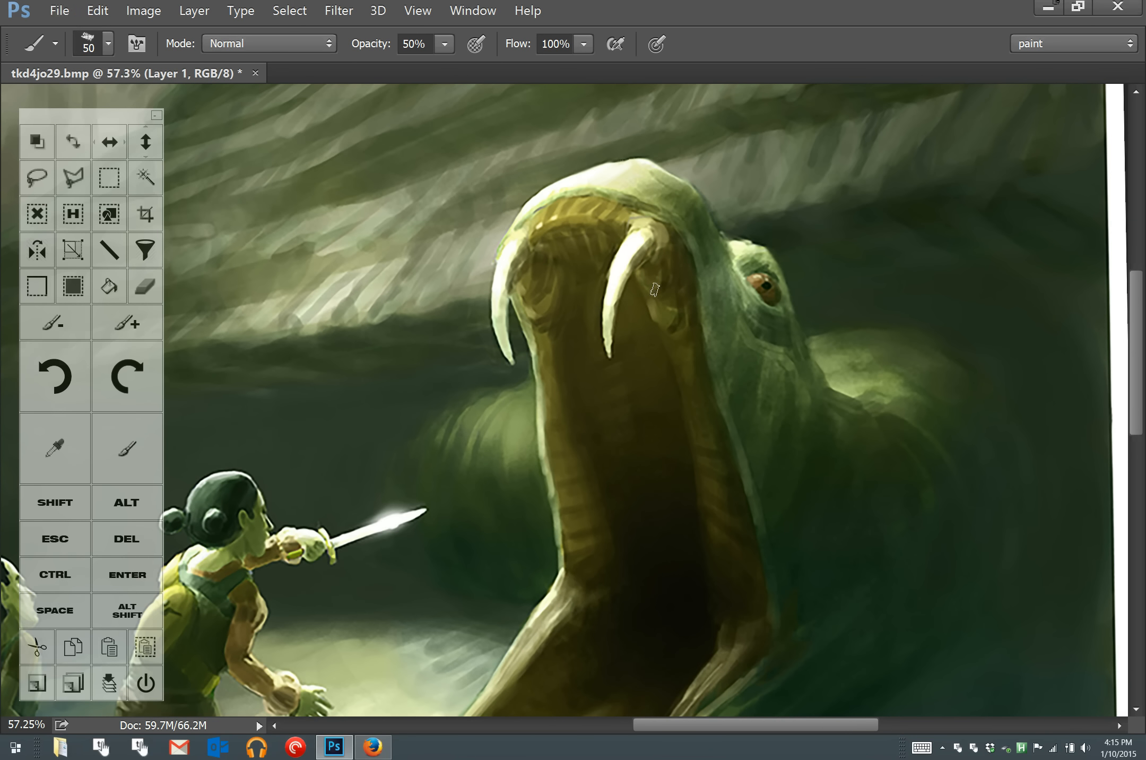
{"action": "left_click", "coordinate": [128, 448]}
{"action": "left_click", "coordinate": [127, 449]}
{"action": "scroll", "coordinate": [539, 268], "scroll_direction": "up", "scroll_amount": 3}
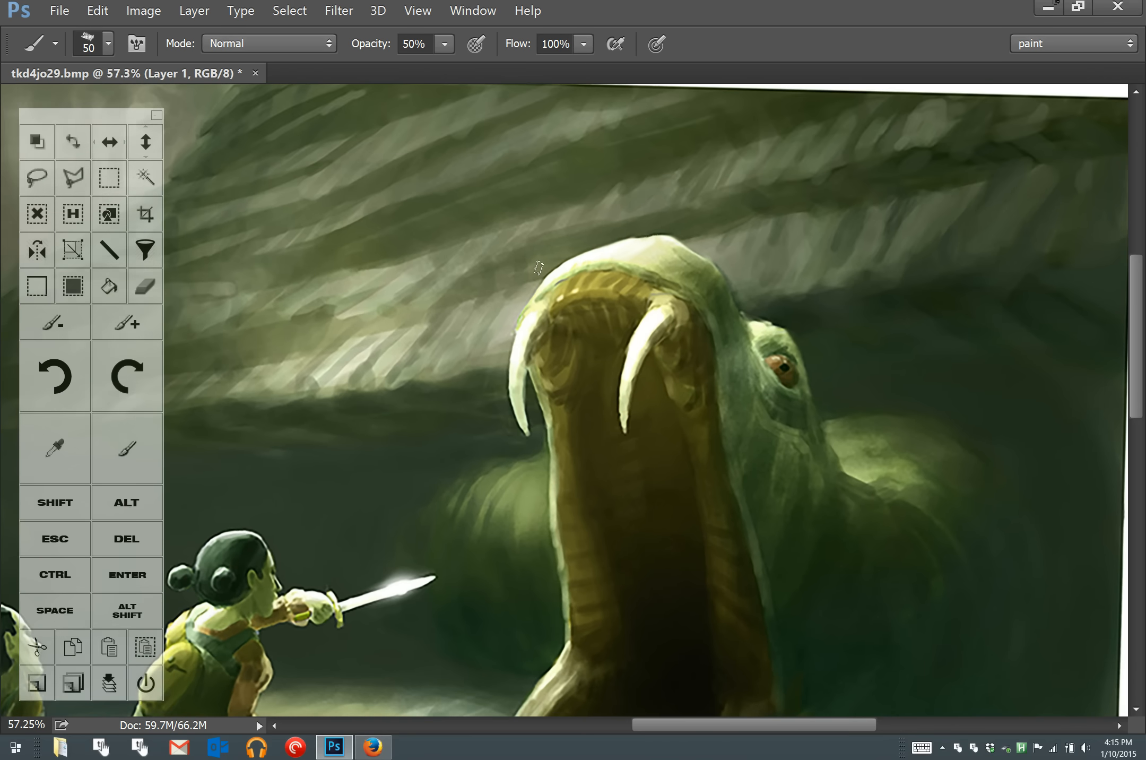
{"action": "key", "text": "Escape"}
{"action": "mouse_move", "coordinate": [448, 229]}
{"action": "left_mouse_down"}
{"action": "mouse_move", "coordinate": [307, 440]}
{"action": "mouse_move", "coordinate": [299, 501]}
{"action": "mouse_move", "coordinate": [505, 203]}
{"action": "mouse_move", "coordinate": [353, 506]}
{"action": "left_mouse_up"}
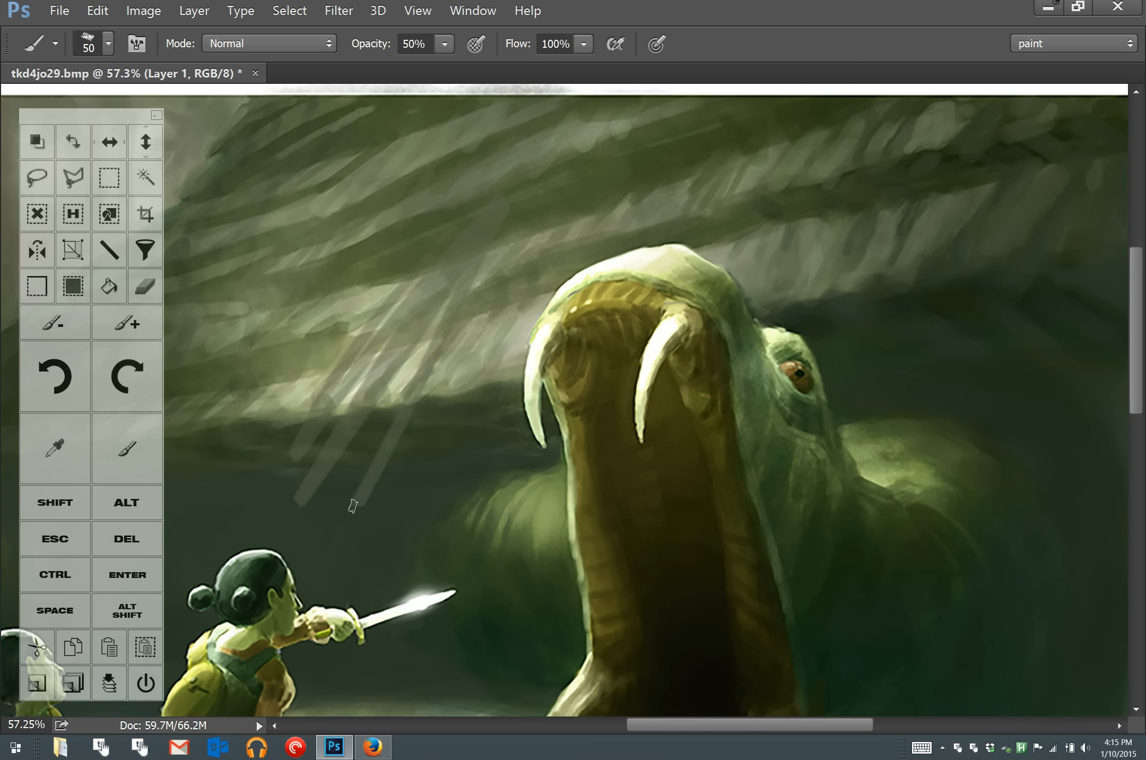
{"action": "left_click", "coordinate": [55, 376]}
- Add a new layer and paint a long diagonal grey stroke over the rock wall at 100% brush opacity
{"action": "left_click", "coordinate": [38, 685]}
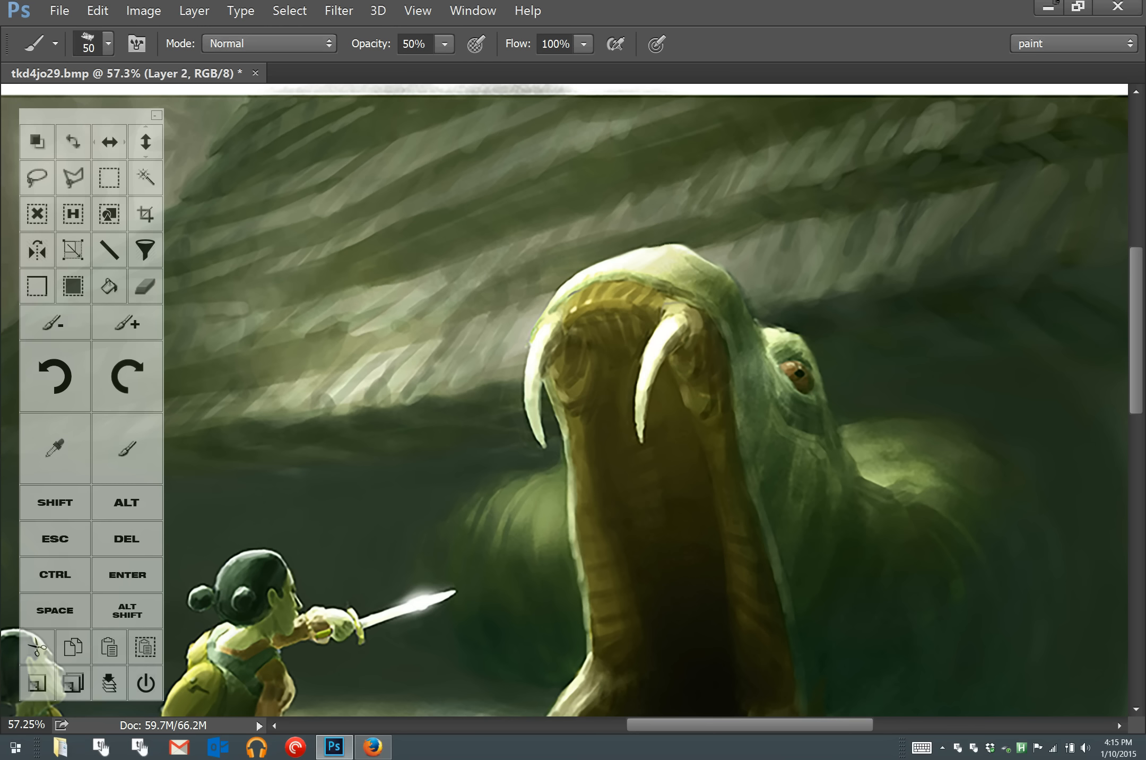
{"action": "key", "text": "0"}
{"action": "mouse_move", "coordinate": [341, 439]}
{"action": "left_mouse_down"}
{"action": "mouse_move", "coordinate": [426, 276]}
{"action": "mouse_move", "coordinate": [306, 510]}
{"action": "left_mouse_up"}
{"action": "key", "text": "ctrl+alt+z"}
{"action": "left_click", "coordinate": [127, 376]}
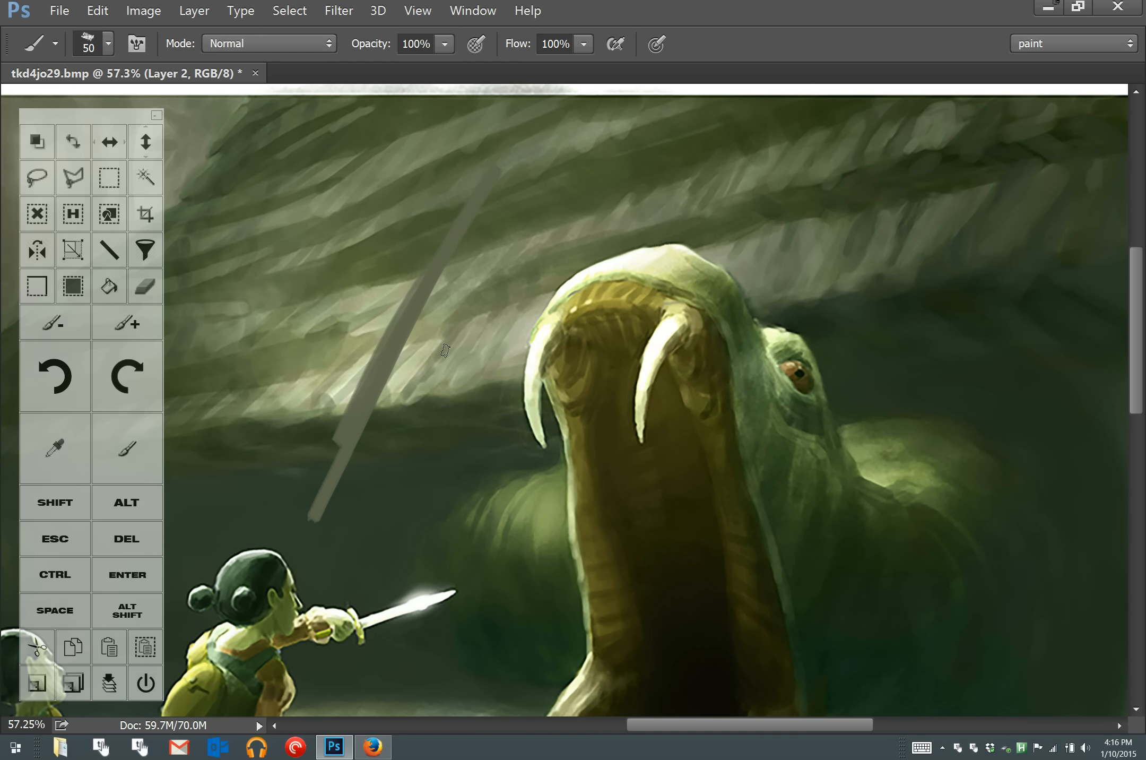
- Adjust the brush size to 100
{"action": "key", "text": "bracketright"}
{"action": "key", "text": "bracketright"}
{"action": "key", "text": "bracketright"}
{"action": "key", "text": "bracketright"}
{"action": "key", "text": "bracketright"}
{"action": "key", "text": "bracketright"}
{"action": "key", "text": "bracketright"}
{"action": "key", "text": "bracketright"}
{"action": "key", "text": "bracketright"}
{"action": "key", "text": "bracketright"}
{"action": "key", "text": "bracketright"}
{"action": "key", "text": "bracketleft"}
{"action": "key", "text": "bracketleft"}
{"action": "key", "text": "bracketleft"}
{"action": "key", "text": "bracketleft"}
{"action": "key", "text": "bracketleft"}
{"action": "key", "text": "bracketleft"}
{"action": "key", "text": "bracketleft"}
{"action": "key", "text": "bracketright"}
{"action": "key", "text": "bracketright"}
{"action": "key", "text": "bracketright"}
{"action": "key", "text": "bracketright"}
{"action": "key", "text": "bracketright"}
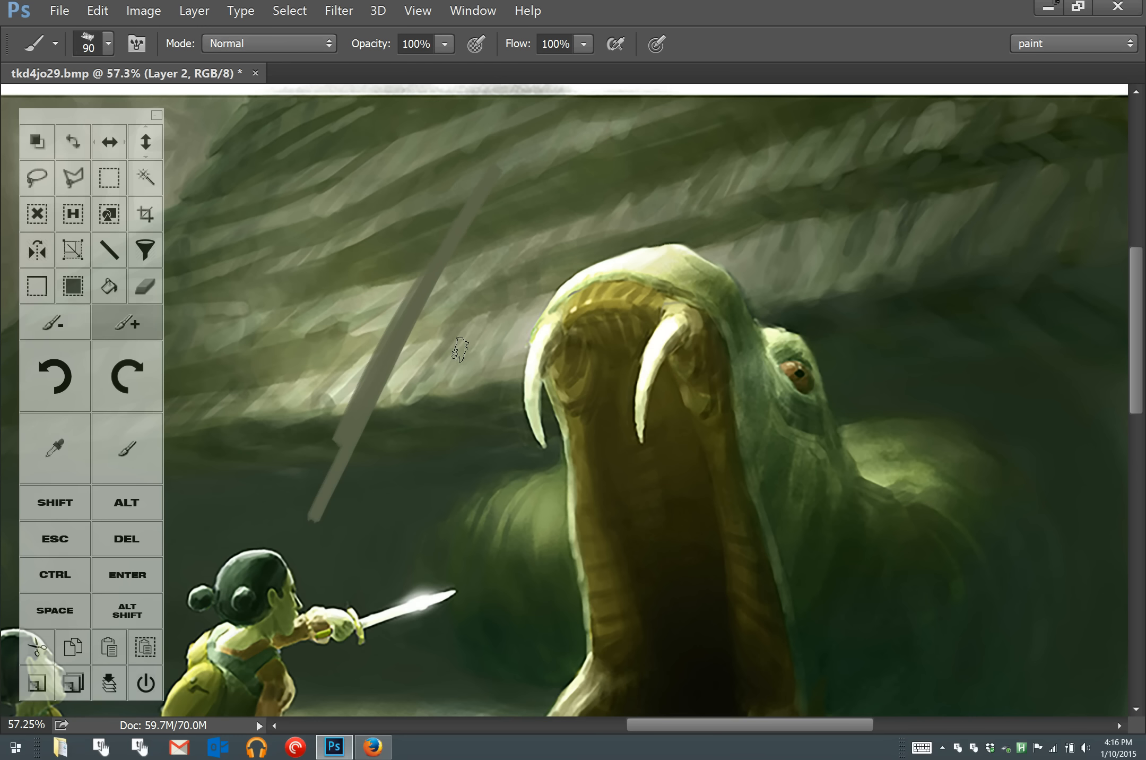
{"action": "key", "text": "bracketleft"}
{"action": "key", "text": "bracketleft"}
{"action": "key", "text": "bracketleft"}
{"action": "key", "text": "bracketleft"}
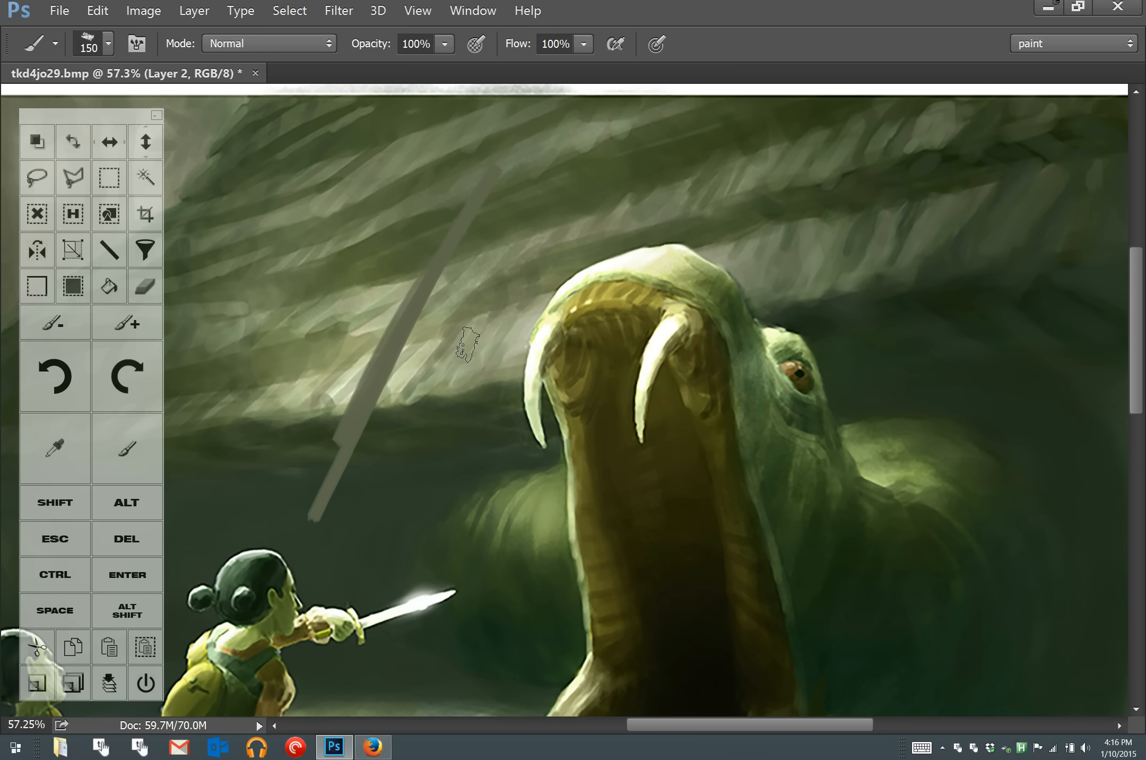
- Sample dark and light tones from the painting and brush short strokes over the diagonal grey stroke
{"action": "key", "text": "alt"}
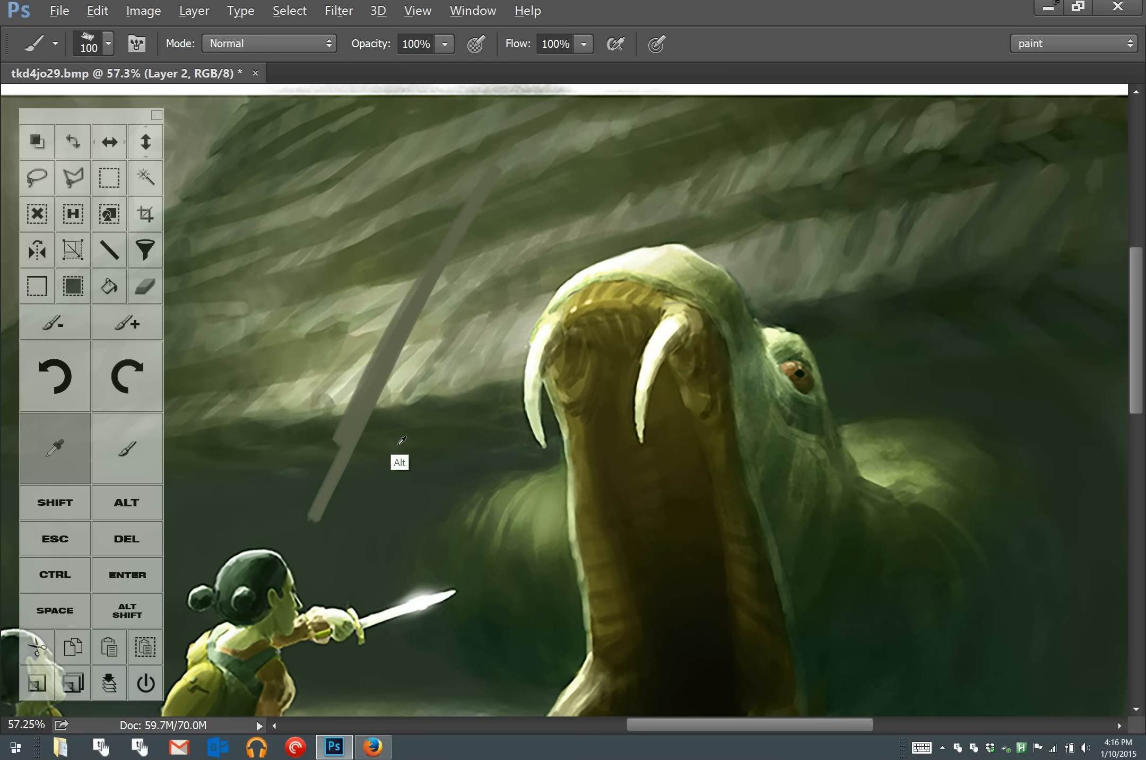
{"action": "mouse_move", "coordinate": [357, 422]}
{"action": "left_mouse_down"}
{"action": "mouse_move", "coordinate": [336, 471]}
{"action": "mouse_move", "coordinate": [410, 337]}
{"action": "left_mouse_up"}
{"action": "key", "text": "alt"}
{"action": "left_click", "coordinate": [411, 374], "text": "alt"}
{"action": "mouse_move", "coordinate": [369, 430]}
{"action": "left_mouse_down"}
{"action": "mouse_move", "coordinate": [433, 315]}
{"action": "mouse_move", "coordinate": [367, 431]}
{"action": "left_mouse_up"}
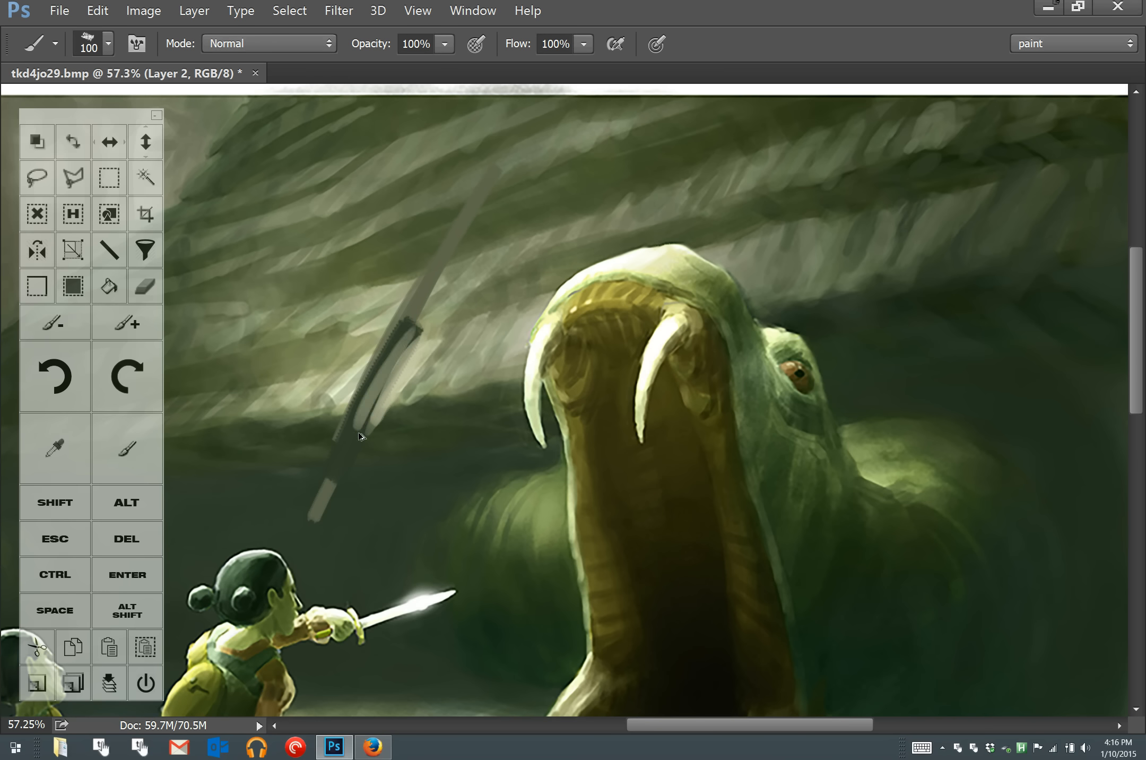
{"action": "key", "text": "alt"}
{"action": "left_click", "coordinate": [401, 371], "text": "alt"}
{"action": "left_click_drag", "start_coordinate": [367, 432], "coordinate": [425, 318]}
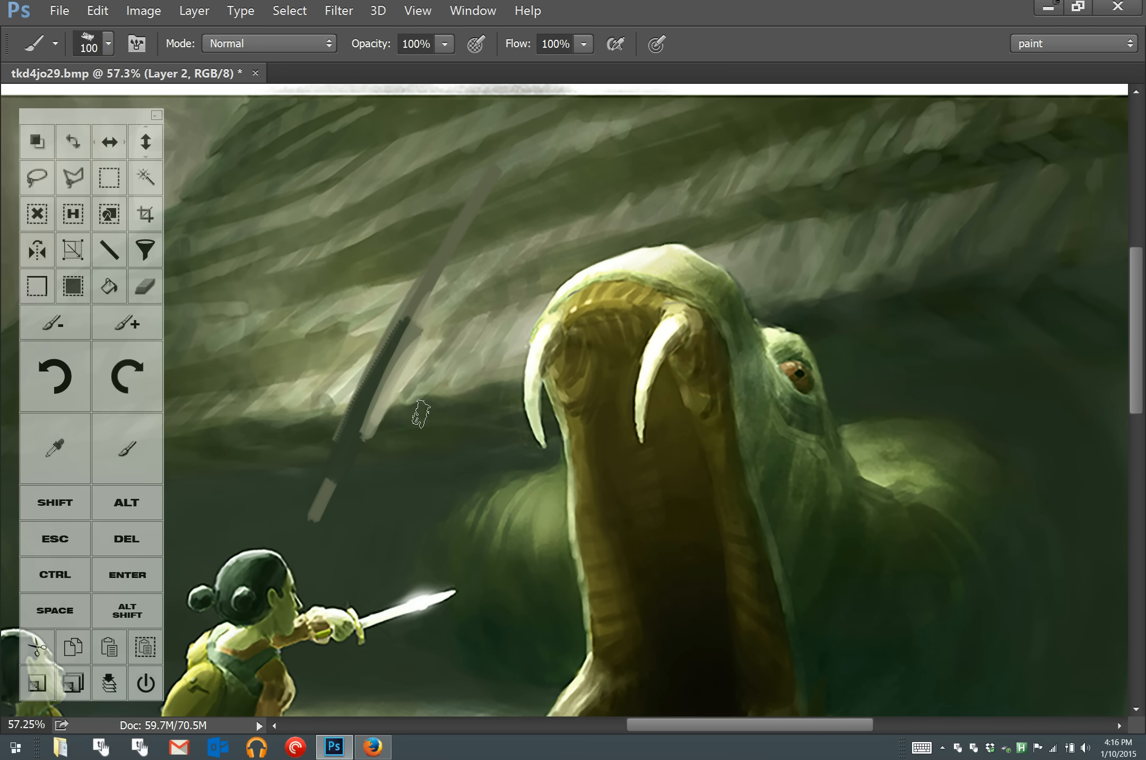
- Select an oval area around the painted strokes with the Lasso tool, and cycle through the lasso variants
{"action": "key", "text": "l"}
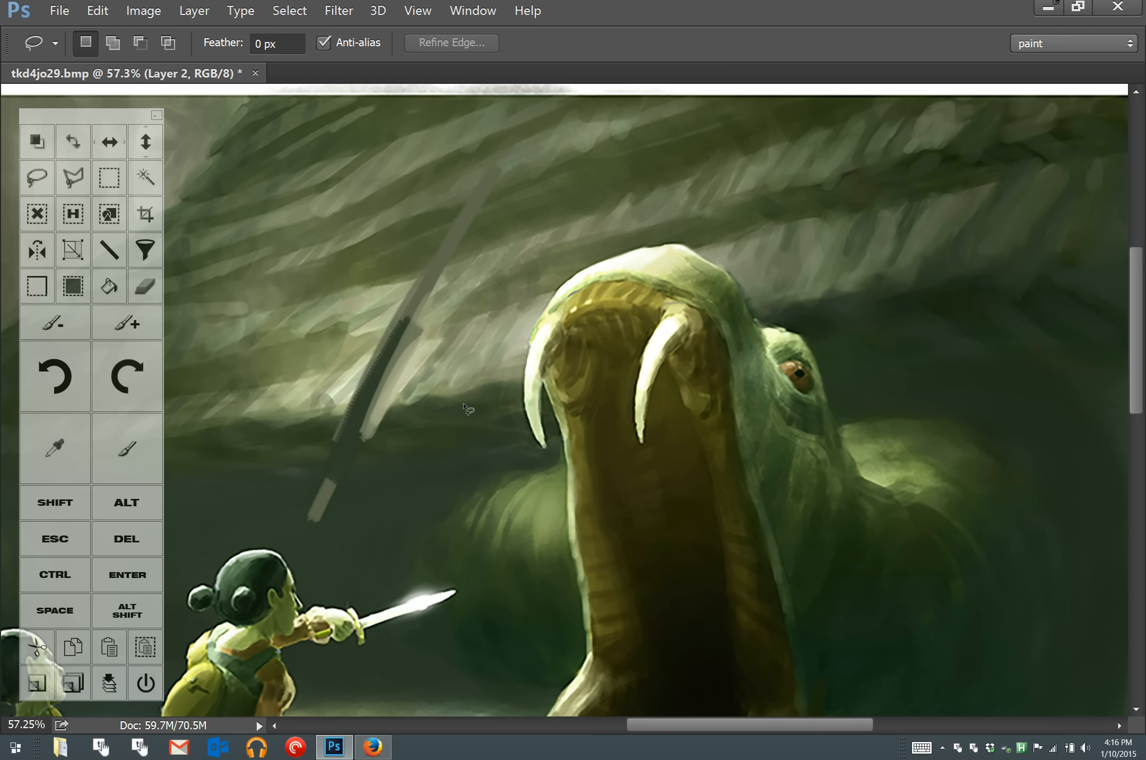
{"action": "key", "text": "b"}
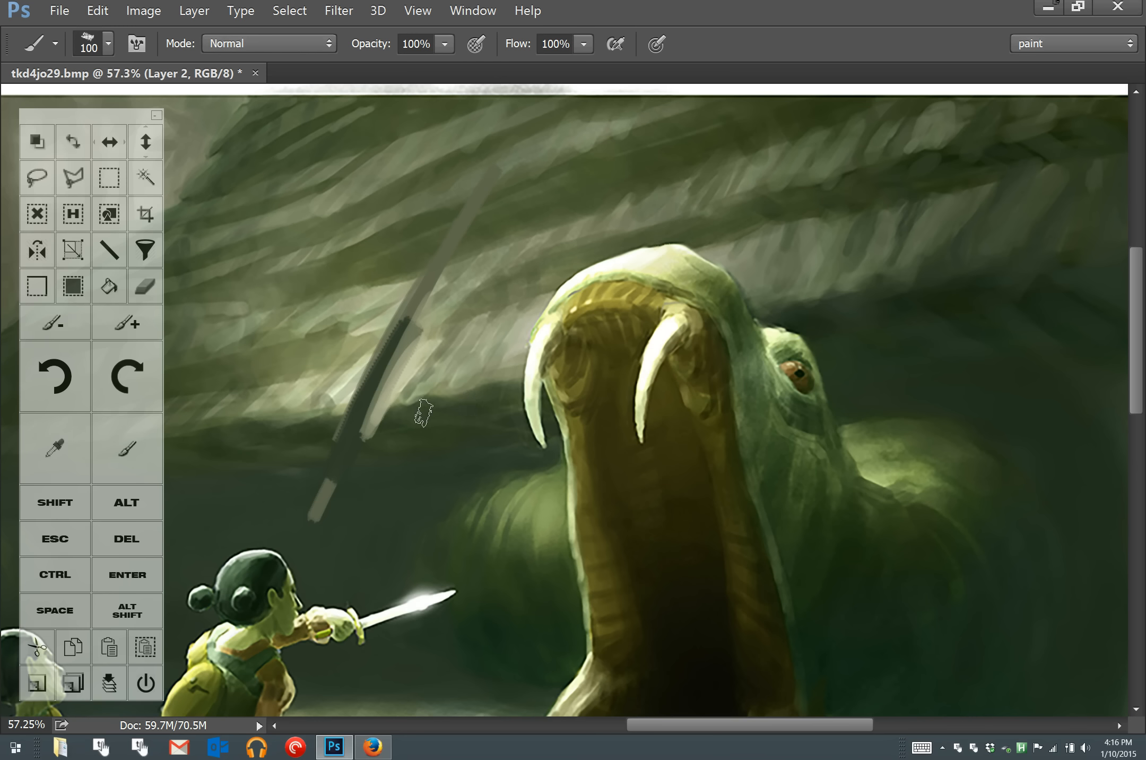
{"action": "key", "text": "l"}
{"action": "mouse_move", "coordinate": [491, 405]}
{"action": "left_mouse_down"}
{"action": "mouse_move", "coordinate": [308, 382]}
{"action": "mouse_move", "coordinate": [431, 440]}
{"action": "mouse_move", "coordinate": [451, 422]}
{"action": "left_mouse_up"}
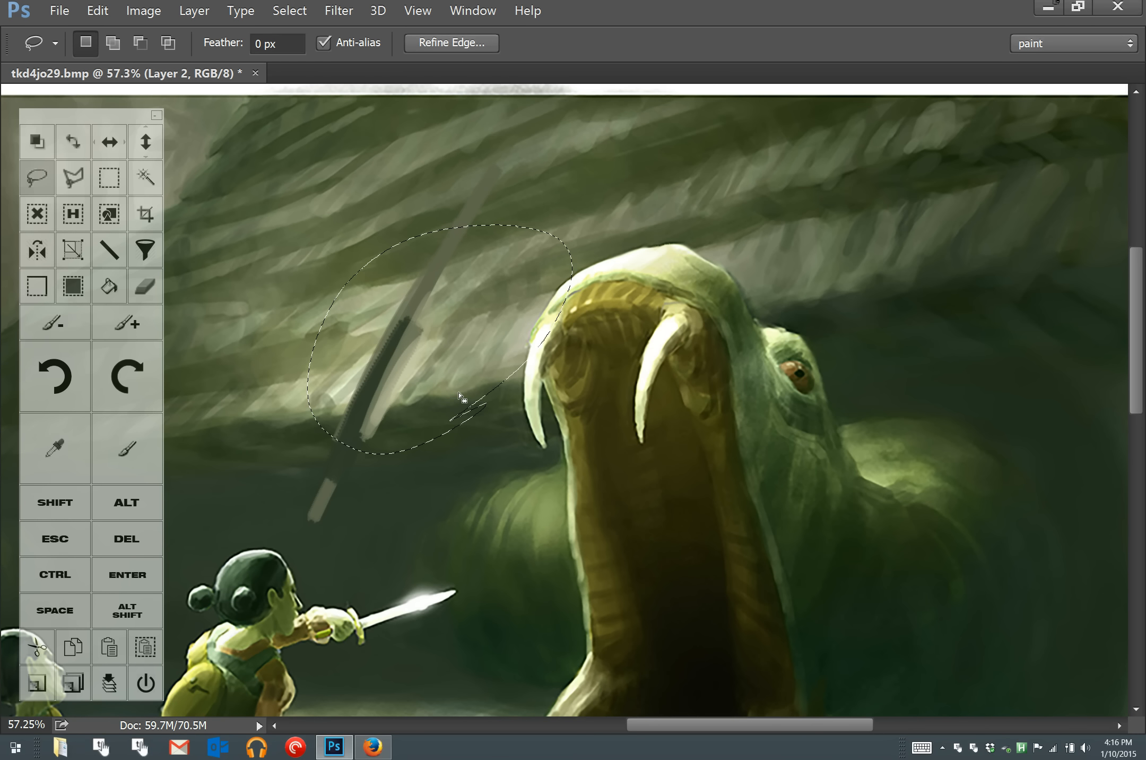
{"action": "key", "text": "shift+l"}
{"action": "key", "text": "shift+l"}
{"action": "key", "text": "shift+l"}
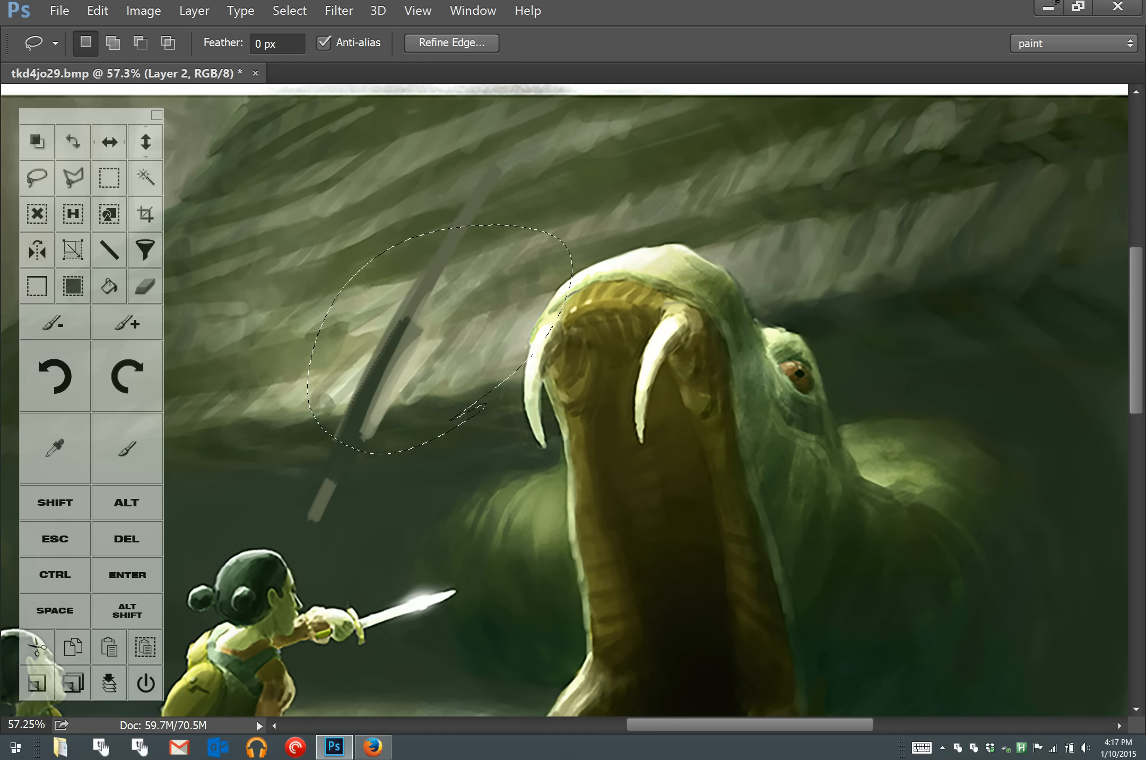
- Draw a rectangular marquee selection covering the painted strokes and most of the creature's head
{"action": "key", "text": "m"}
{"action": "mouse_move", "coordinate": [274, 185]}
{"action": "left_mouse_down"}
{"action": "mouse_move", "coordinate": [769, 495]}
{"action": "mouse_move", "coordinate": [802, 537]}
{"action": "mouse_move", "coordinate": [789, 537]}
{"action": "left_mouse_up"}
- Draw a circular selection over the creature's mouth with the Elliptical Marquee tool, and deselect it
{"action": "key", "text": "shift+m"}
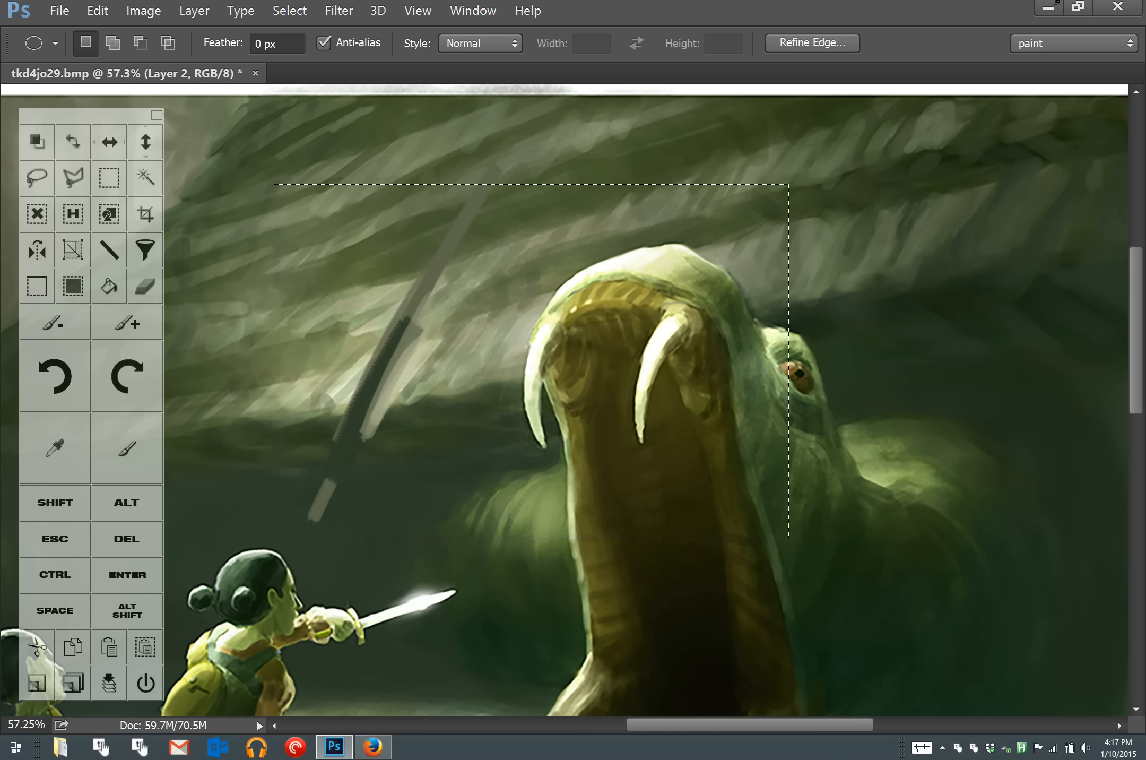
{"action": "left_click_drag", "start_coordinate": [240, 144], "coordinate": [701, 560]}
{"action": "key", "text": "shift"}
{"action": "key", "text": "alt"}
{"action": "key", "text": "space"}
{"action": "key", "text": "alt+shift"}
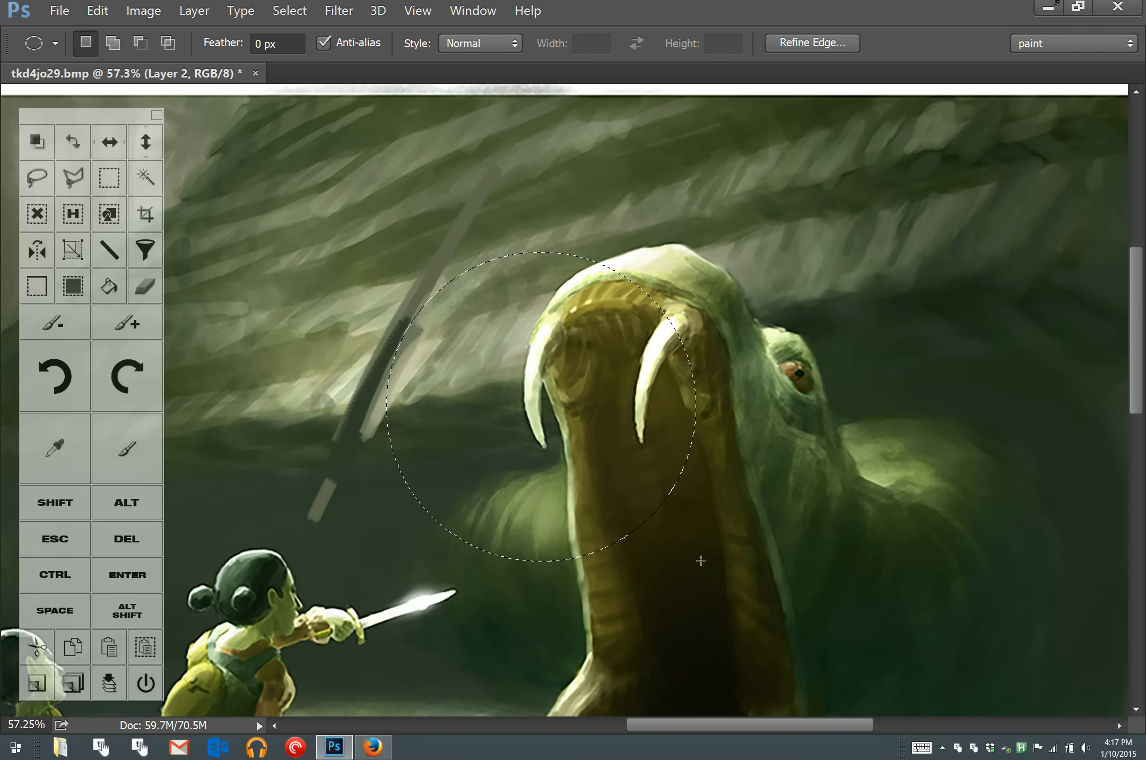
{"action": "left_click", "coordinate": [38, 250]}
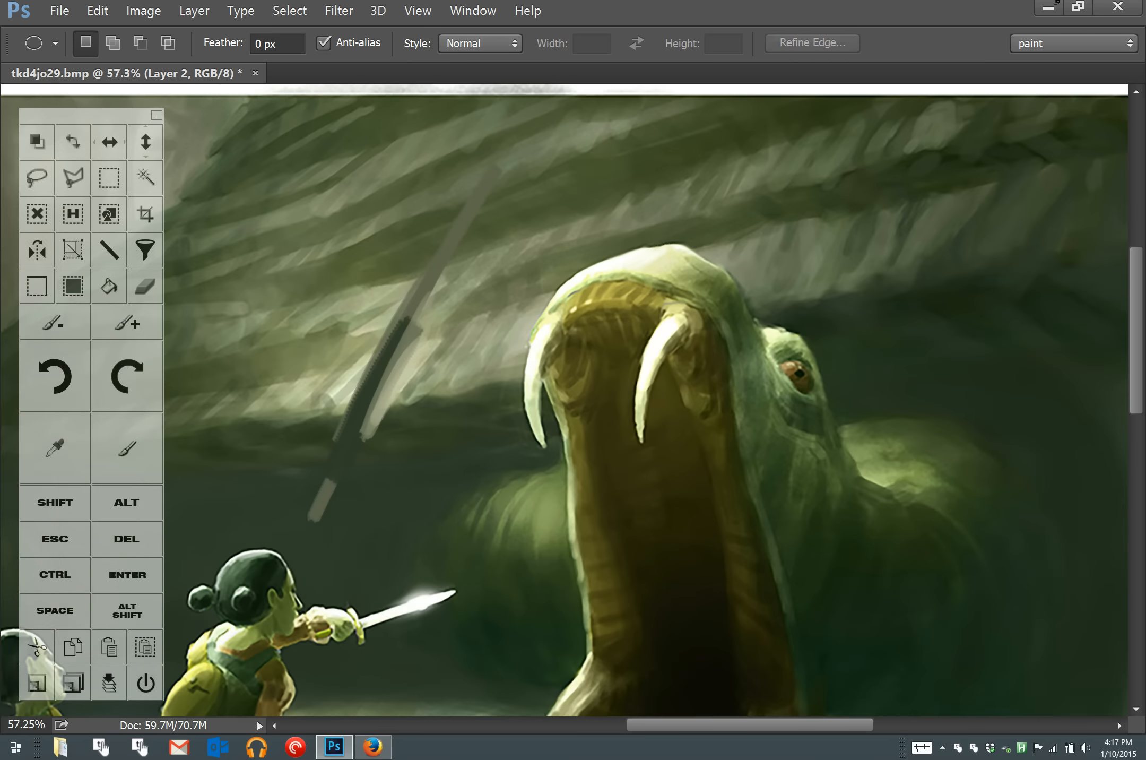
- Free-transform the painted strokes on Layer 2 to 188.44% width and 62.64% height
{"action": "scroll", "coordinate": [703, 453], "scroll_direction": "down", "scroll_amount": 3}
{"action": "key", "text": "ctrl+t"}
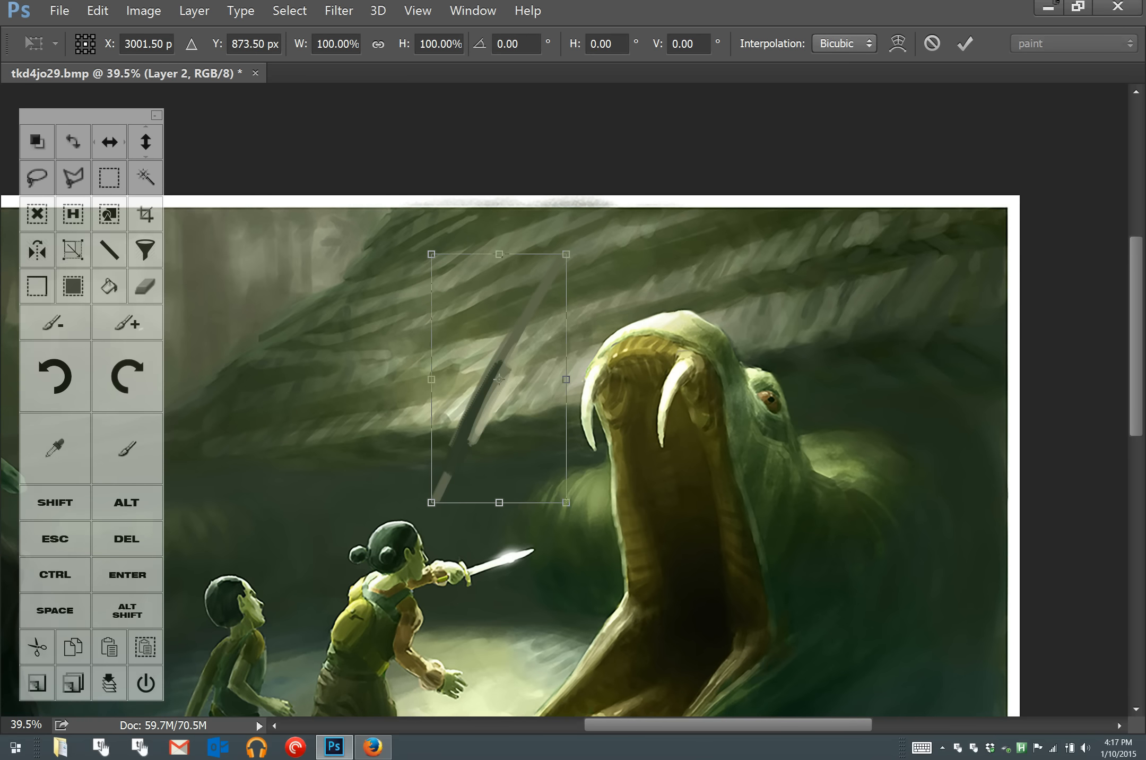
{"action": "left_click_drag", "start_coordinate": [564, 251], "coordinate": [685, 371]}
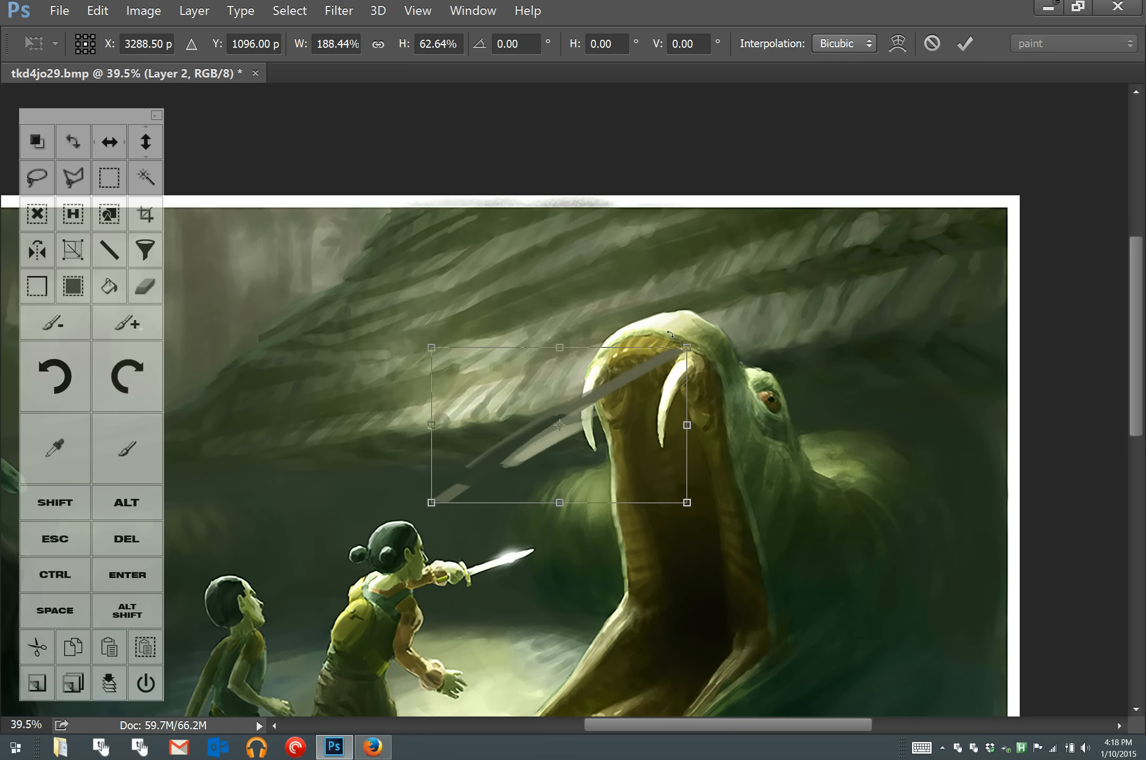
{"action": "left_click", "coordinate": [127, 574]}
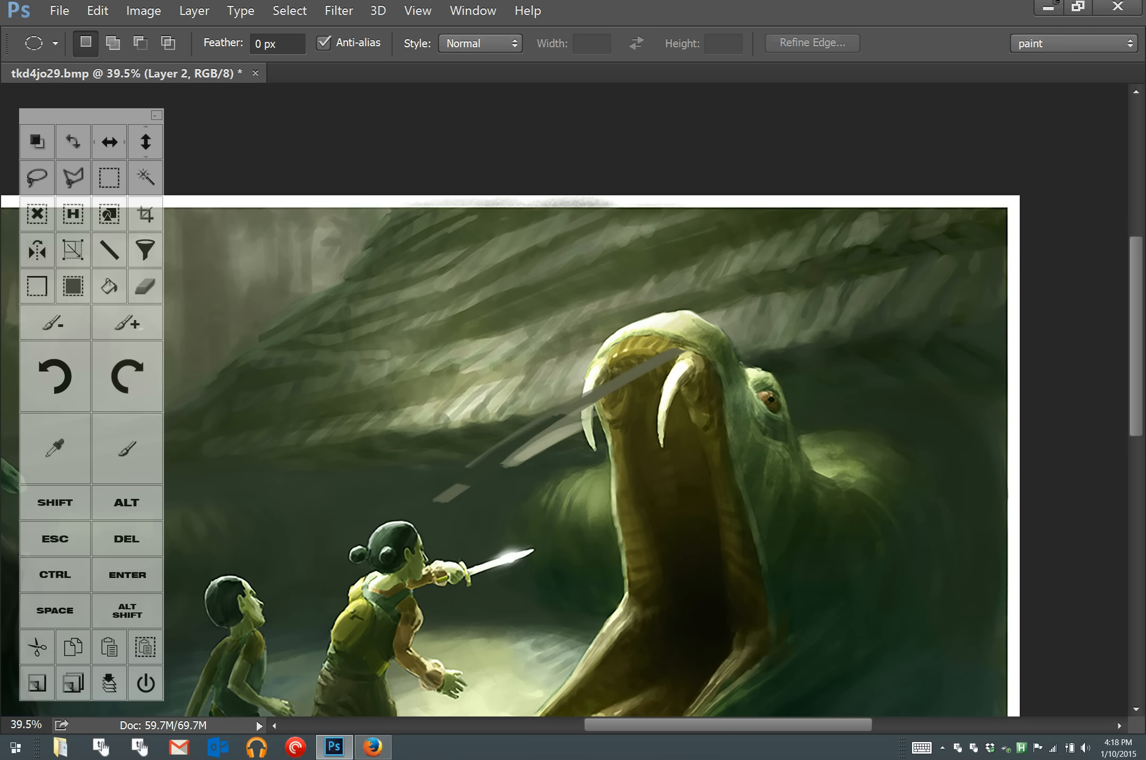
- Lasso the stretched brush strokes on Layer 2 and delete them
{"action": "left_click", "coordinate": [37, 178]}
{"action": "mouse_move", "coordinate": [661, 454]}
{"action": "left_mouse_down"}
{"action": "mouse_move", "coordinate": [441, 531]}
{"action": "mouse_move", "coordinate": [727, 342]}
{"action": "mouse_move", "coordinate": [629, 493]}
{"action": "left_mouse_up"}
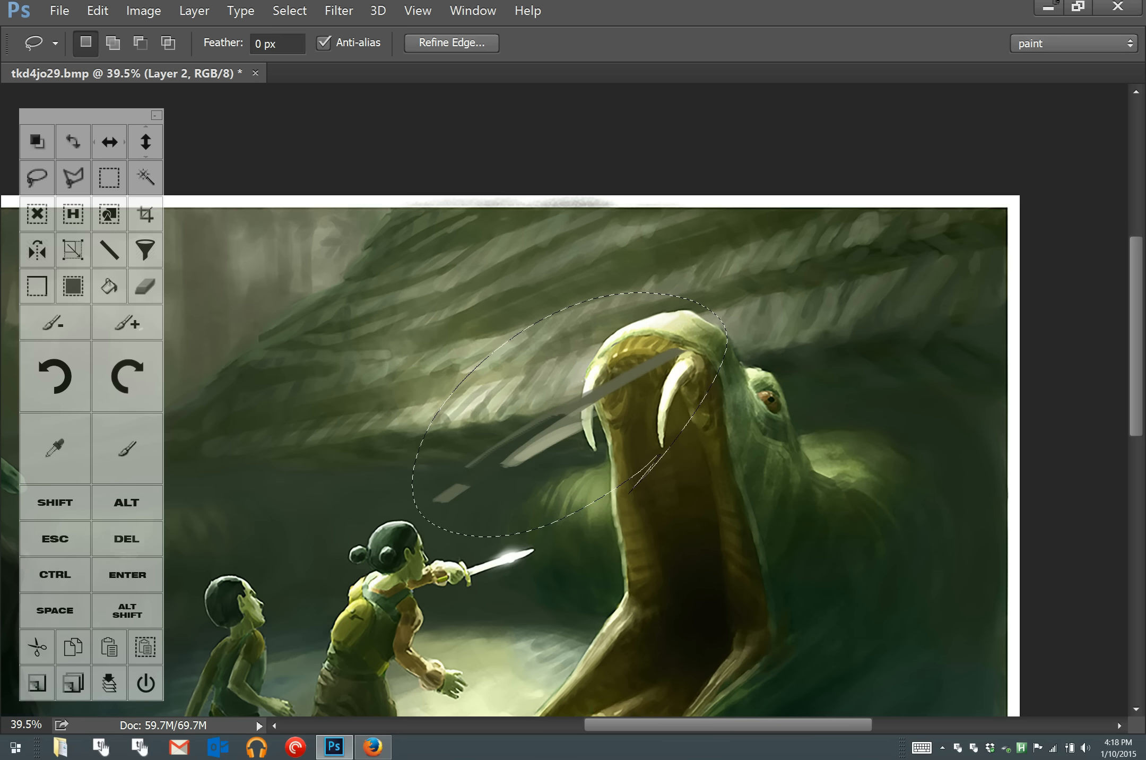
{"action": "key", "text": "Delete"}
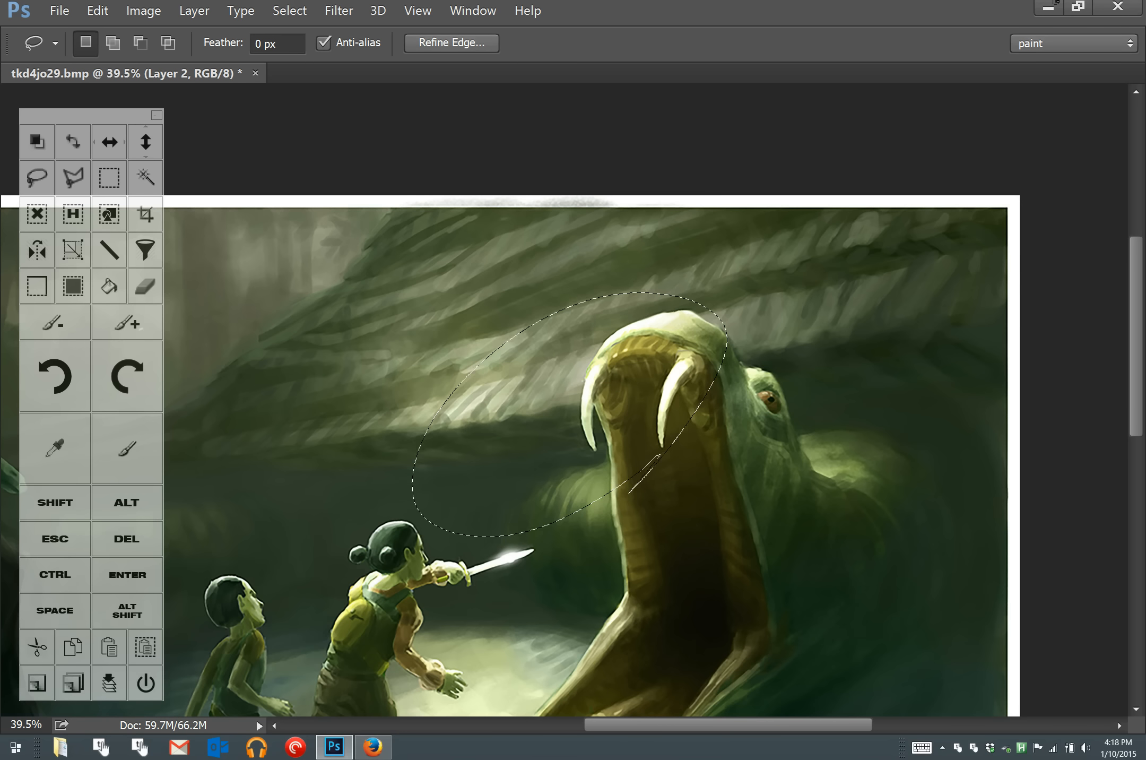
- Clear the lasso selection and paint a thick light-grey diagonal stroke on Layer 2 beside the creature's fang
{"action": "left_click", "coordinate": [60, 452]}
{"action": "left_click", "coordinate": [128, 449]}
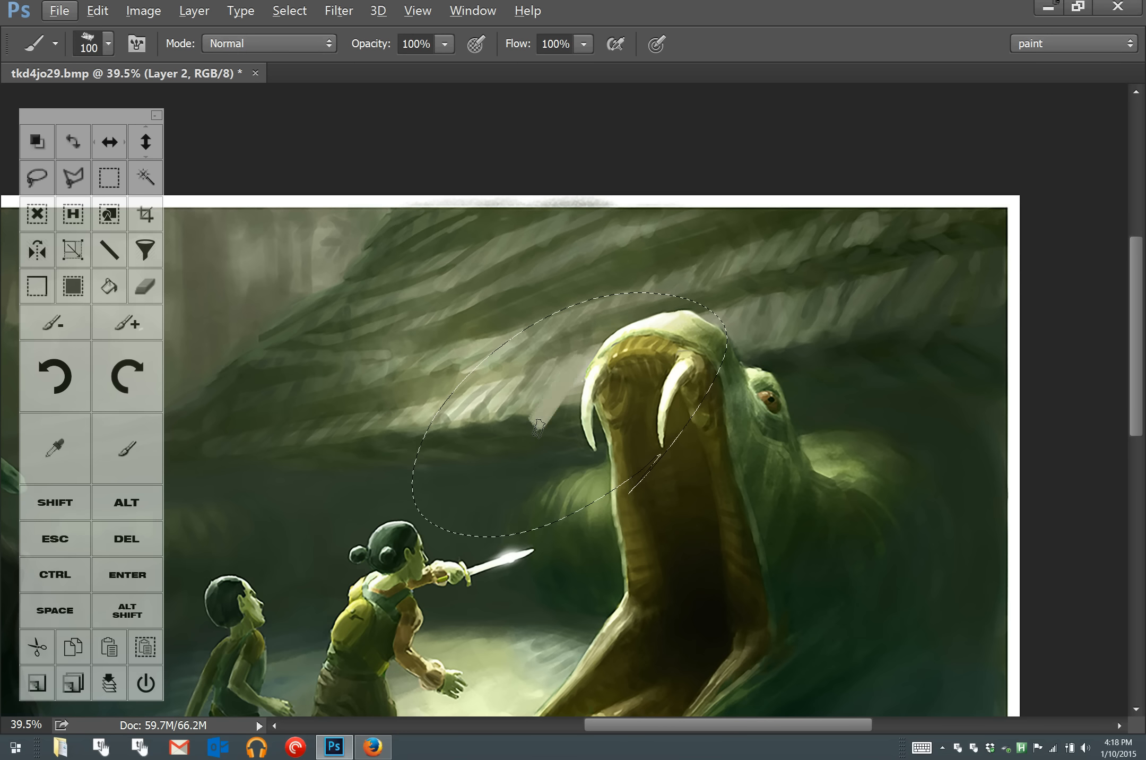
{"action": "key", "text": "ctrl+d"}
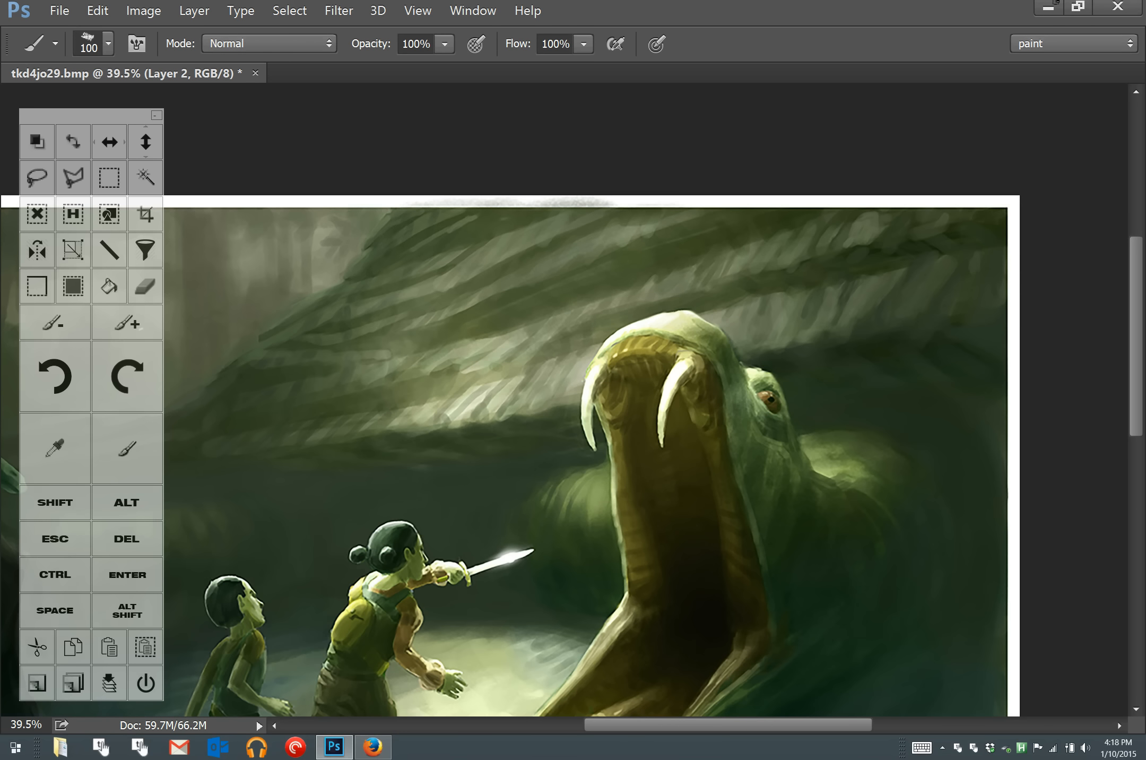
{"action": "left_click_drag", "start_coordinate": [575, 361], "coordinate": [493, 475]}
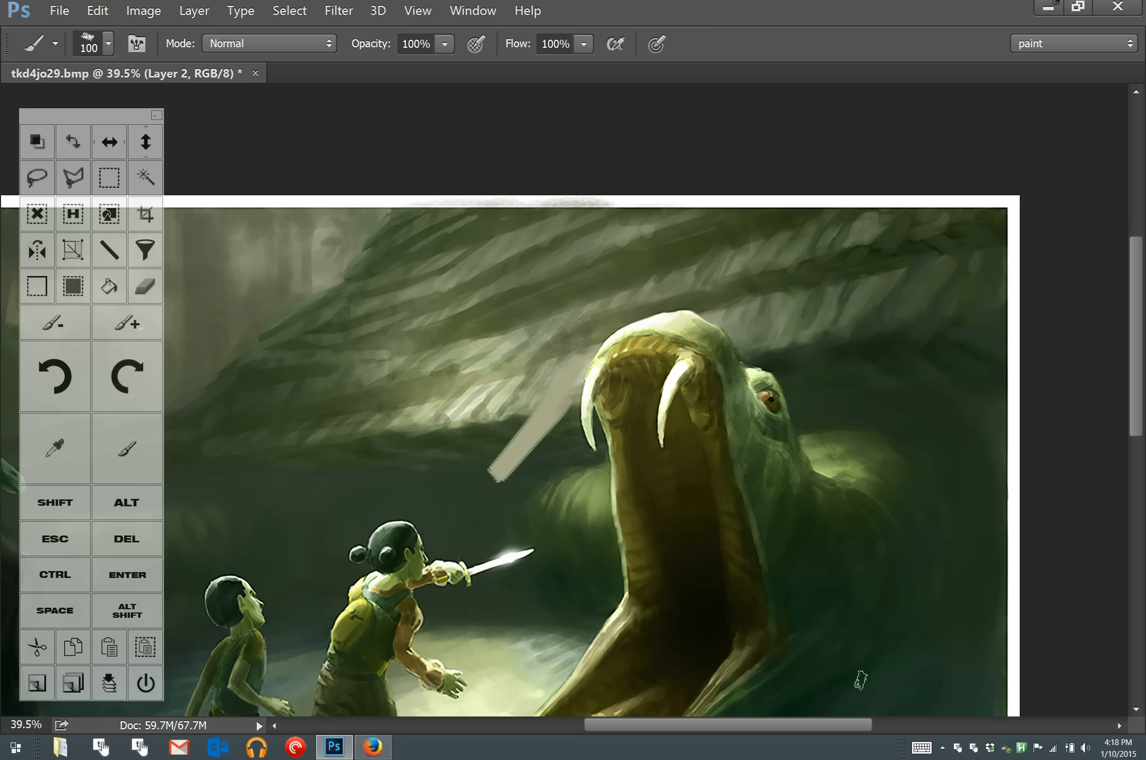
- Show the Layers panel and add several empty layers above Layer 2
{"action": "key", "text": "F7"}
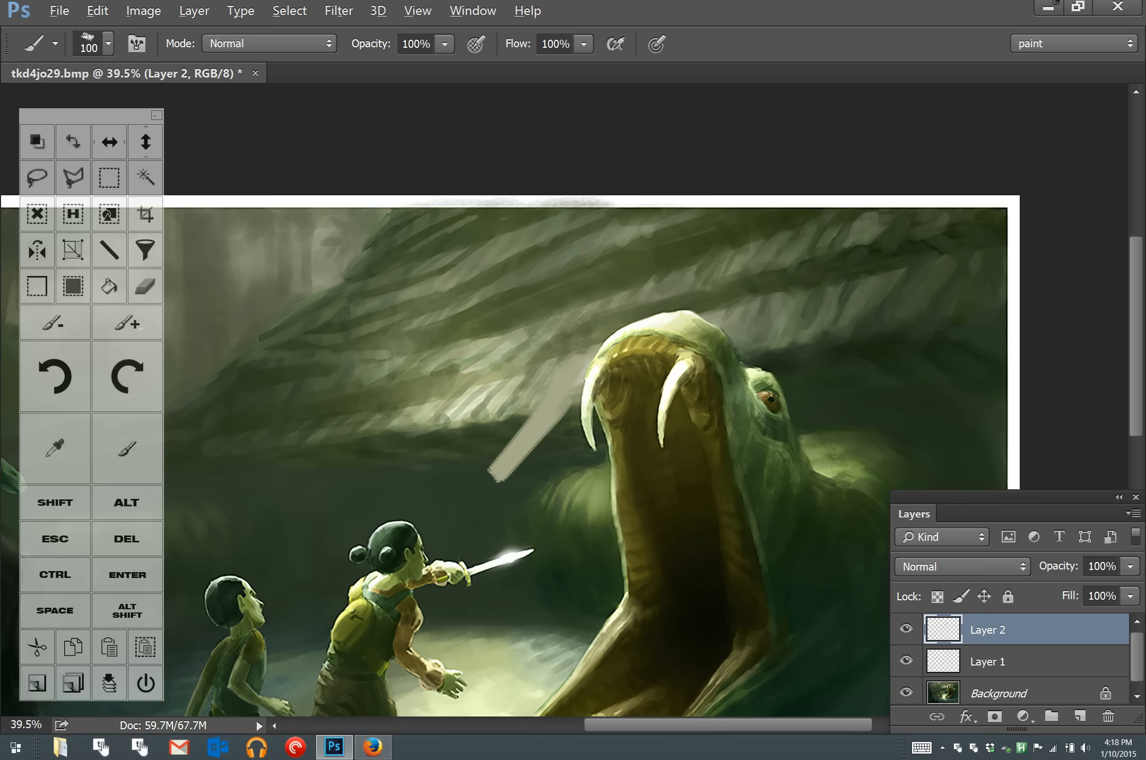
{"action": "left_click", "coordinate": [32, 688]}
{"action": "left_click", "coordinate": [32, 688]}
{"action": "left_click", "coordinate": [31, 689]}
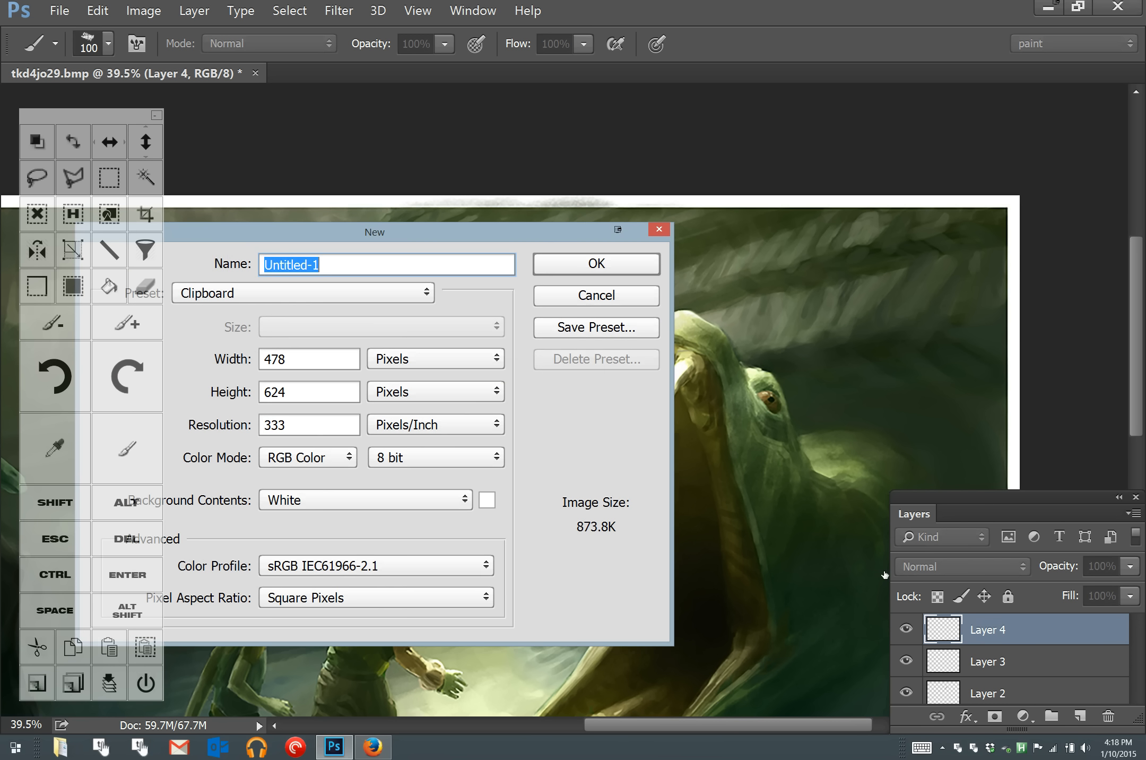
{"action": "left_click", "coordinate": [630, 295]}
{"action": "left_click", "coordinate": [32, 689]}
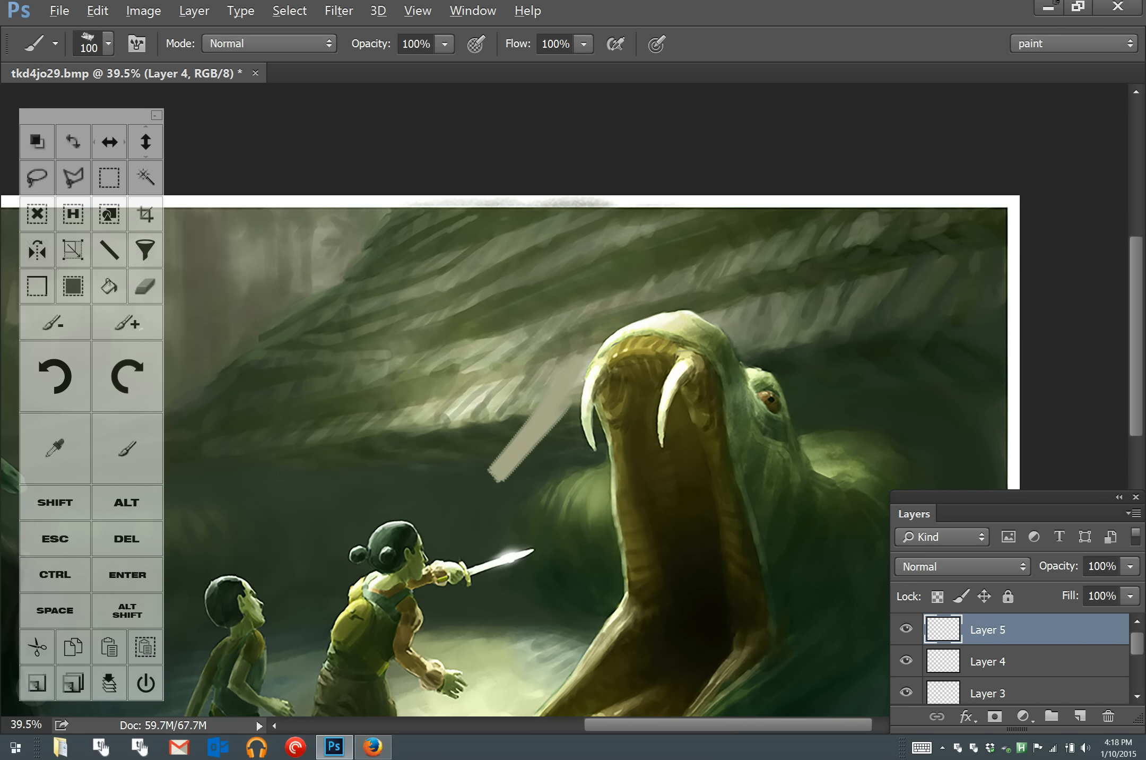
{"action": "left_click", "coordinate": [32, 689]}
- Undo the last three layer additions
{"action": "left_click", "coordinate": [55, 376]}
{"action": "left_click", "coordinate": [56, 376]}
{"action": "left_click", "coordinate": [55, 376]}
- Select the Background layer and duplicate it twice
{"action": "left_click", "coordinate": [1015, 697]}
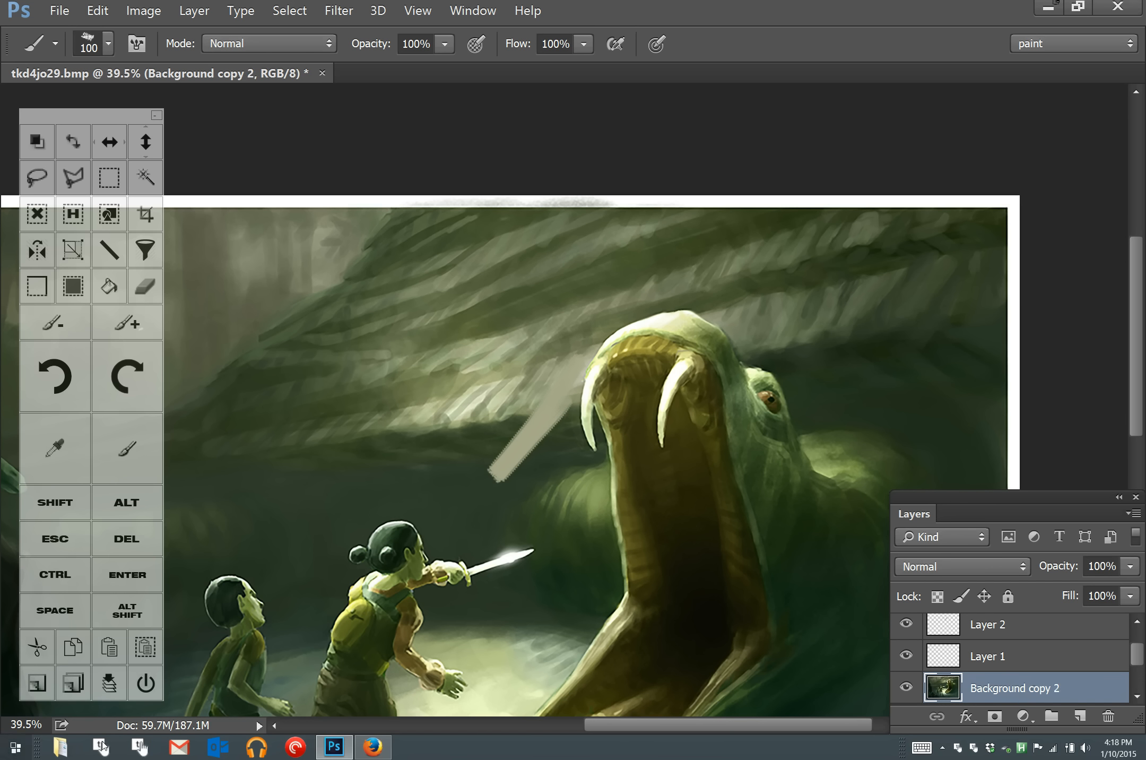
- Open the second floating touch toolbar
{"action": "left_click", "coordinate": [134, 753]}
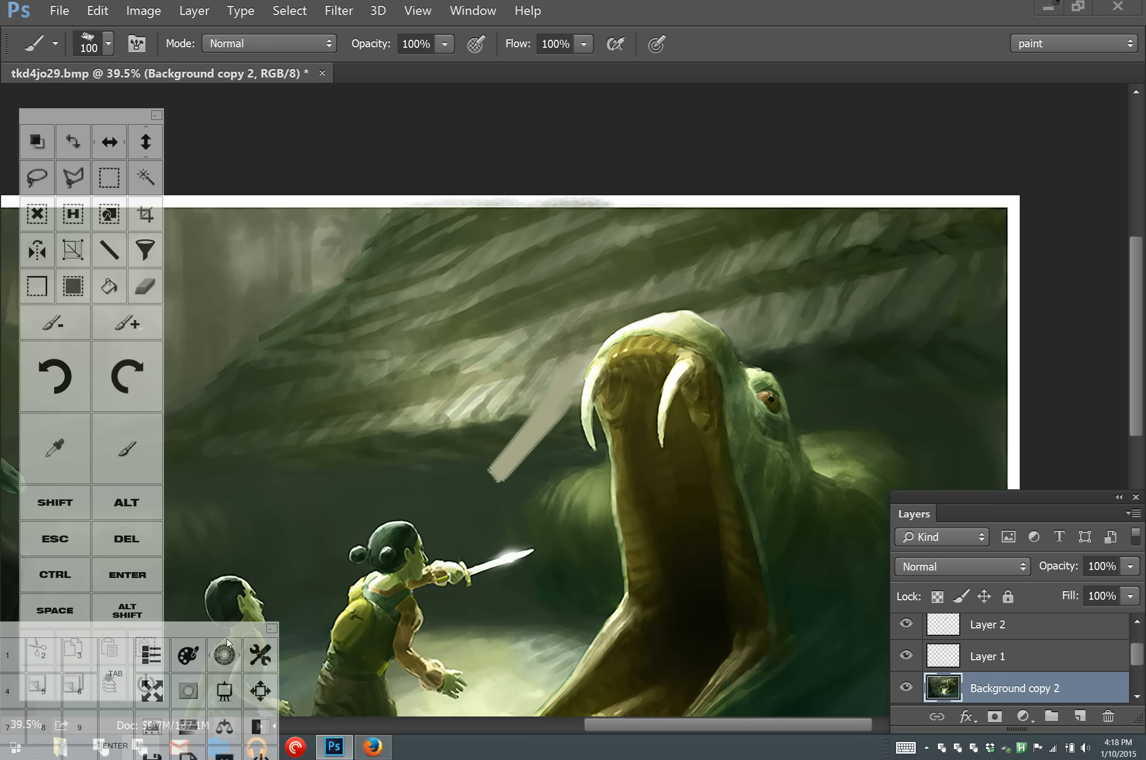
- Move the second floating touch toolbar onto the painting beside the first one so that they no longer overlap
{"action": "left_click_drag", "start_coordinate": [245, 636], "coordinate": [396, 543]}
{"action": "left_click", "coordinate": [959, 746]}
{"action": "left_click", "coordinate": [959, 747]}
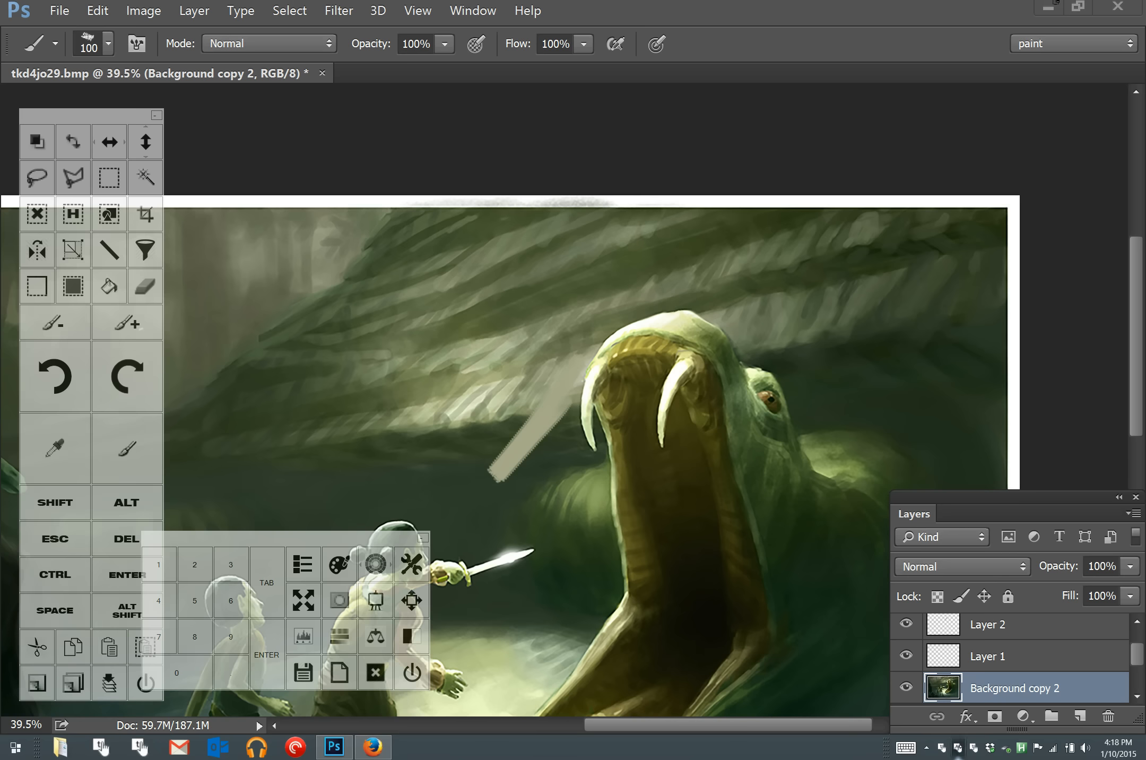
{"action": "left_click", "coordinate": [942, 747]}
{"action": "left_click", "coordinate": [943, 748]}
{"action": "left_click_drag", "start_coordinate": [386, 530], "coordinate": [443, 539]}
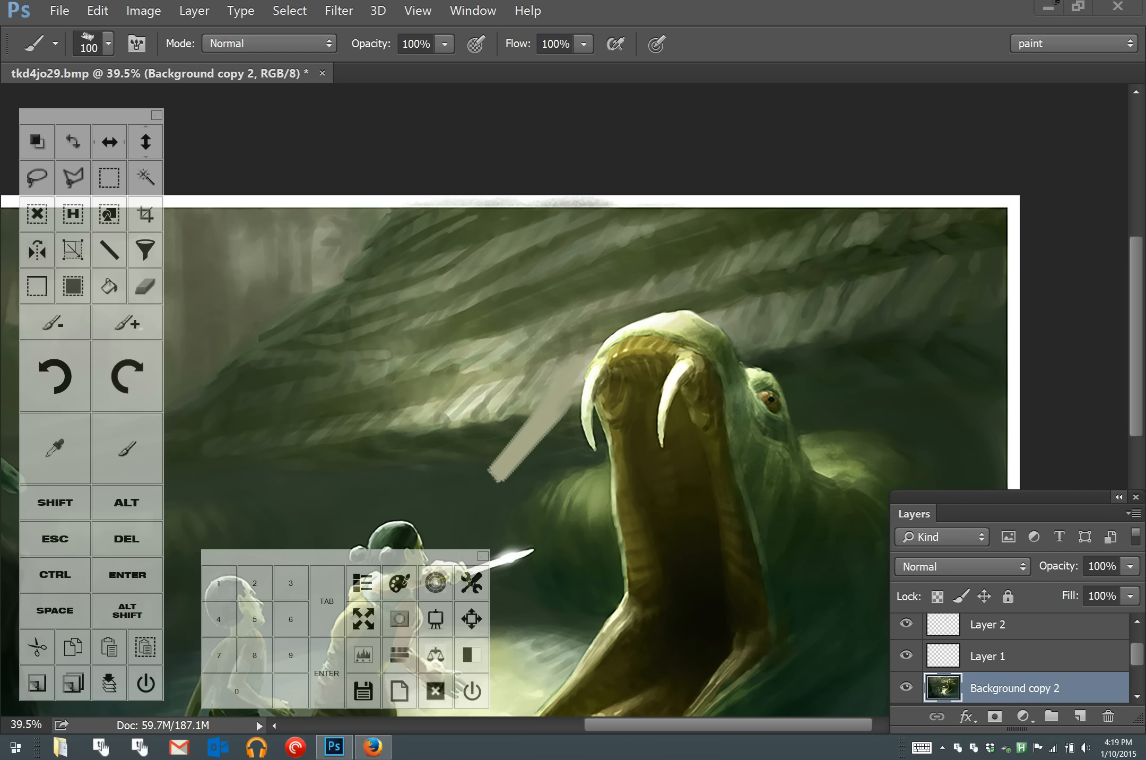
- Change the brush opacity to 40% and 60%, and restore it to 100%
{"action": "key", "text": "4"}
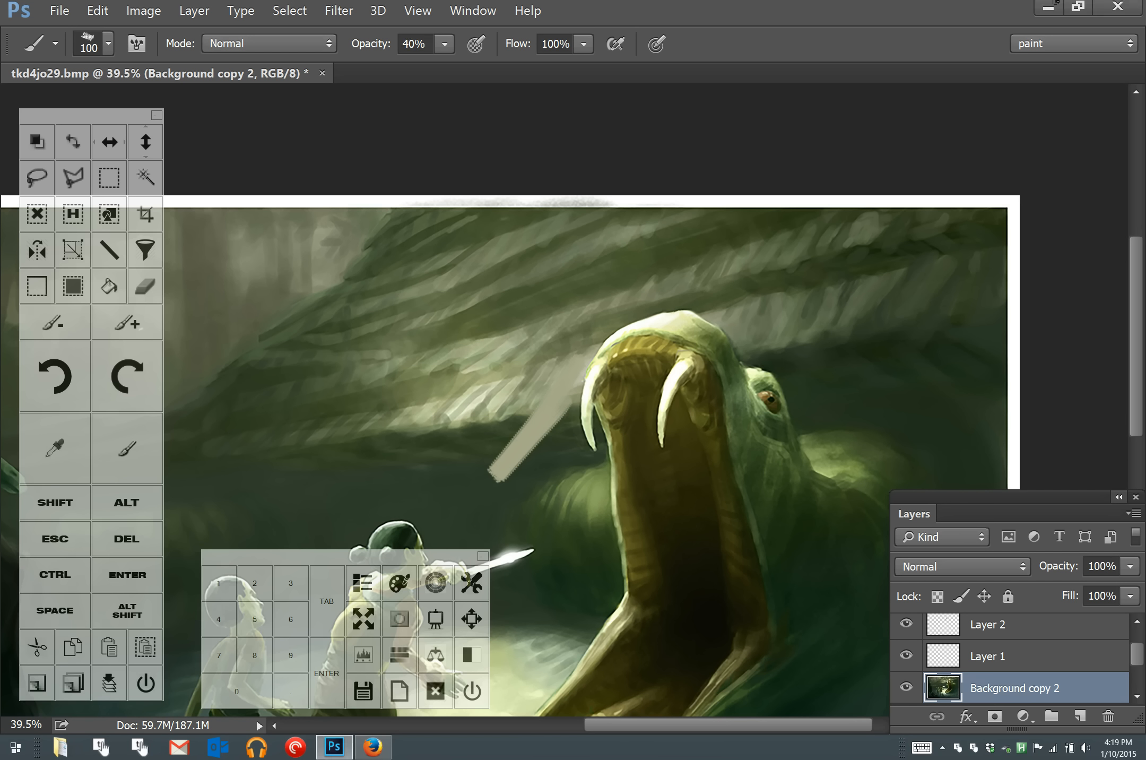
{"action": "mouse_move", "coordinate": [372, 46]}
{"action": "left_mouse_down"}
{"action": "mouse_move", "coordinate": [388, 48]}
{"action": "mouse_move", "coordinate": [351, 52]}
{"action": "left_mouse_up"}
{"action": "key", "text": "6"}
{"action": "key", "text": "0"}
{"action": "mouse_move", "coordinate": [514, 51]}
{"action": "left_mouse_down"}
{"action": "mouse_move", "coordinate": [539, 57]}
{"action": "mouse_move", "coordinate": [480, 57]}
{"action": "mouse_move", "coordinate": [614, 52]}
{"action": "left_mouse_up"}
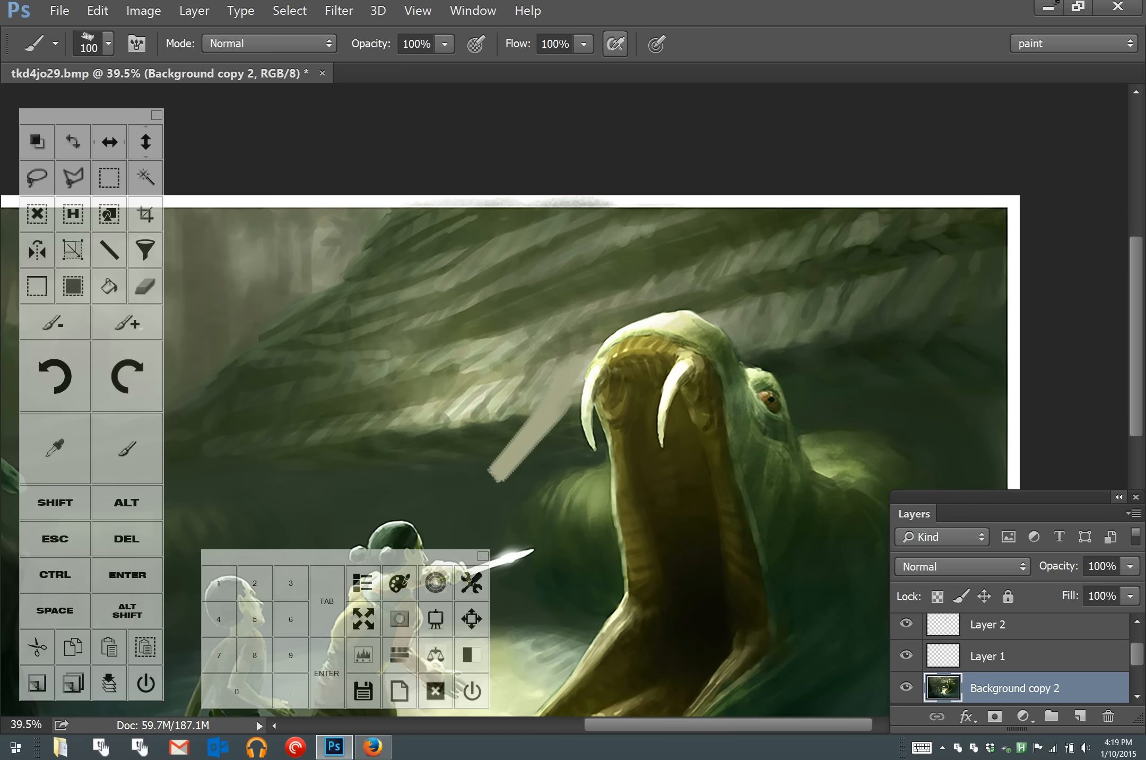
- Paint overlapping diagonal brush strokes across the rock face beside the monster's head
{"action": "left_click_drag", "start_coordinate": [584, 277], "coordinate": [444, 391]}
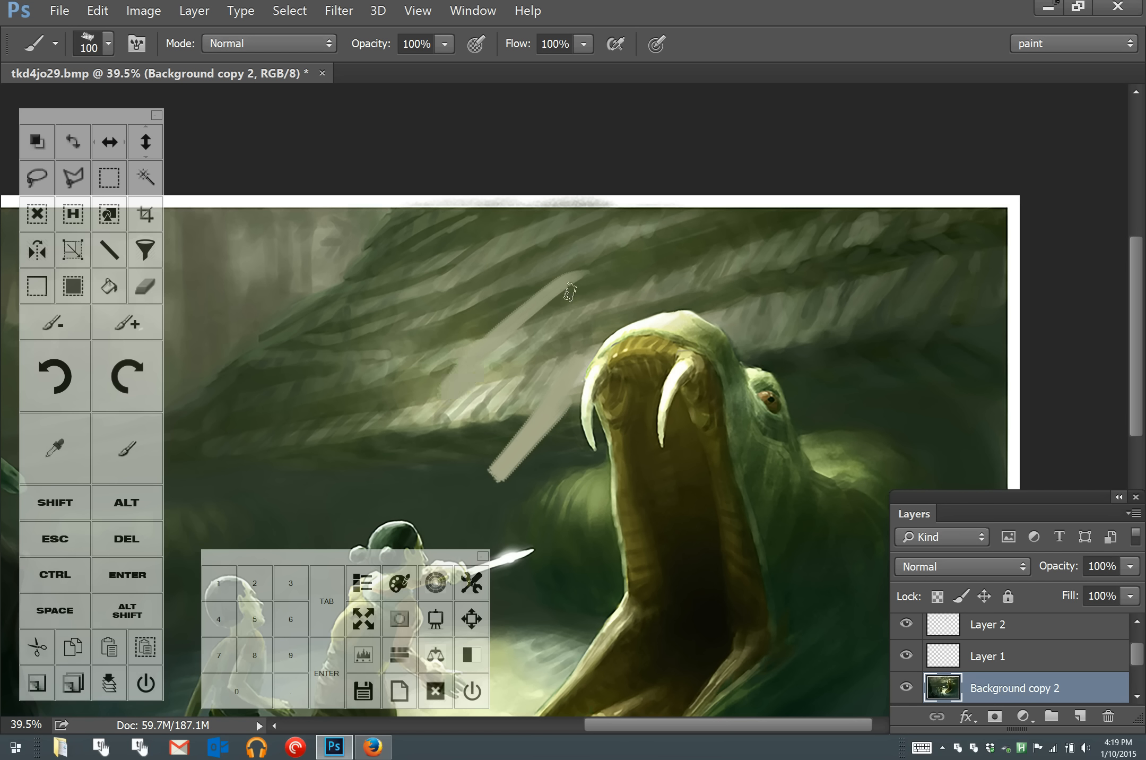
{"action": "left_click_drag", "start_coordinate": [571, 292], "coordinate": [471, 383]}
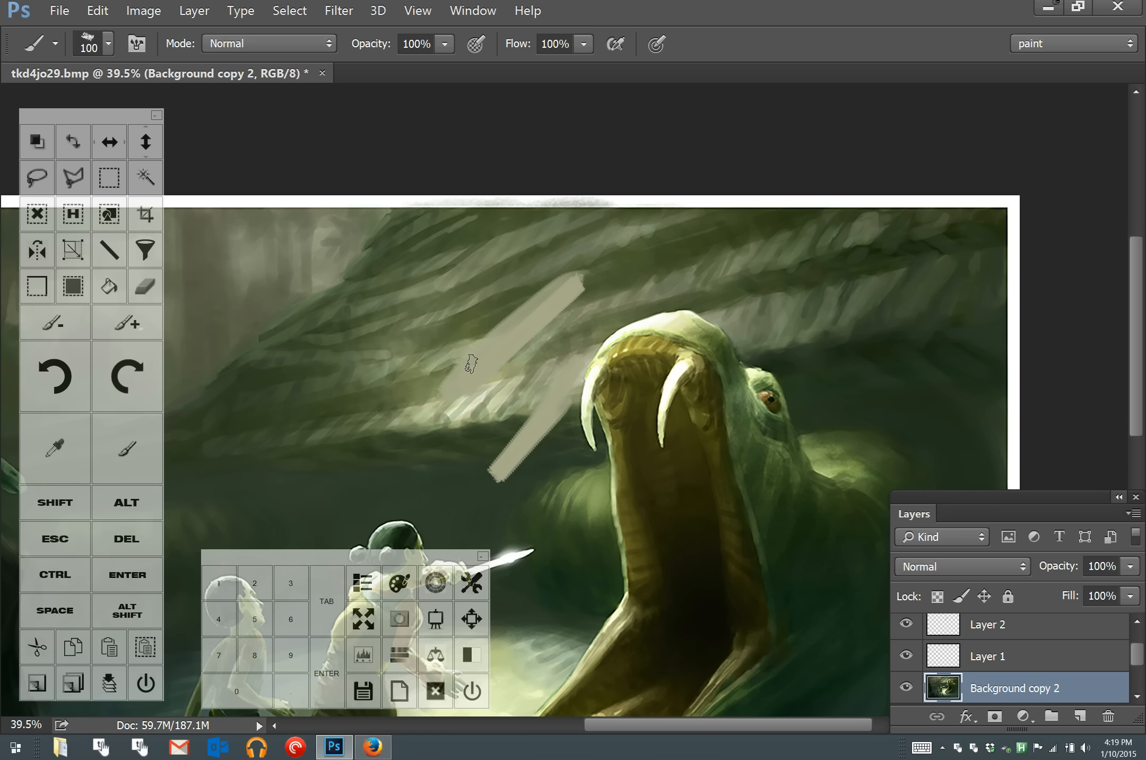
- Set the brush flow to 60% using the touch toolbar's Shift modifier and number pad
{"action": "left_click", "coordinate": [52, 509]}
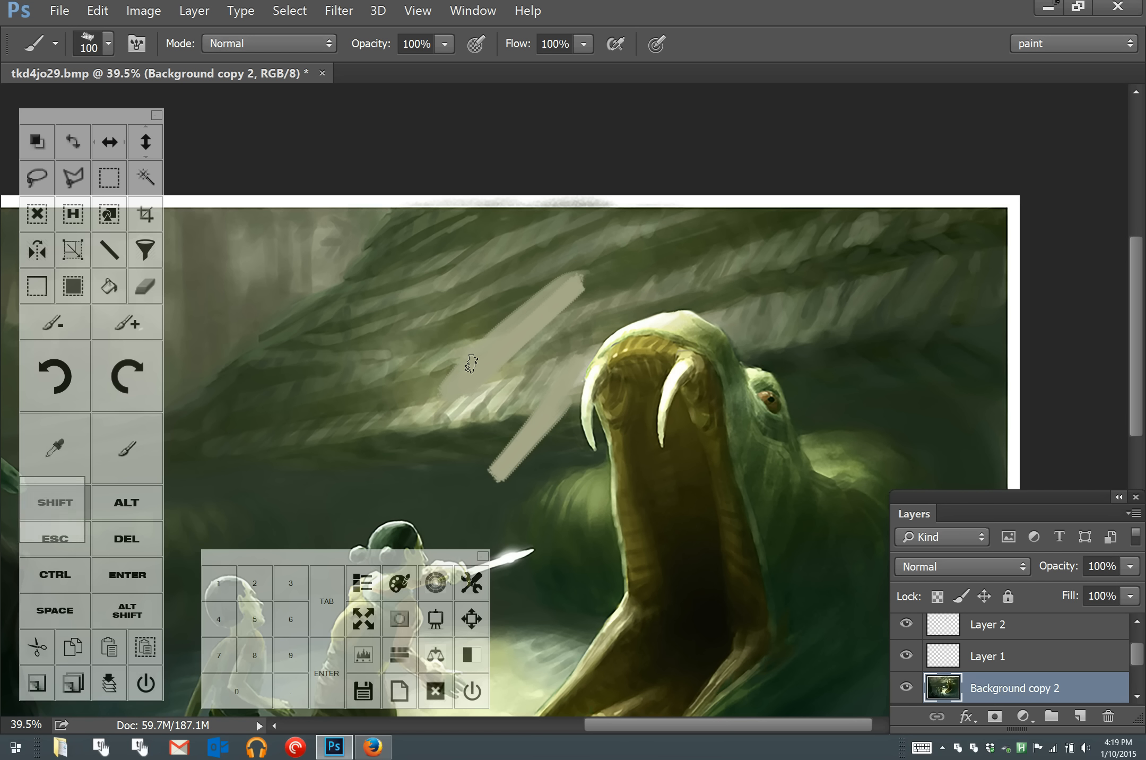
{"action": "key", "text": "shift+6"}
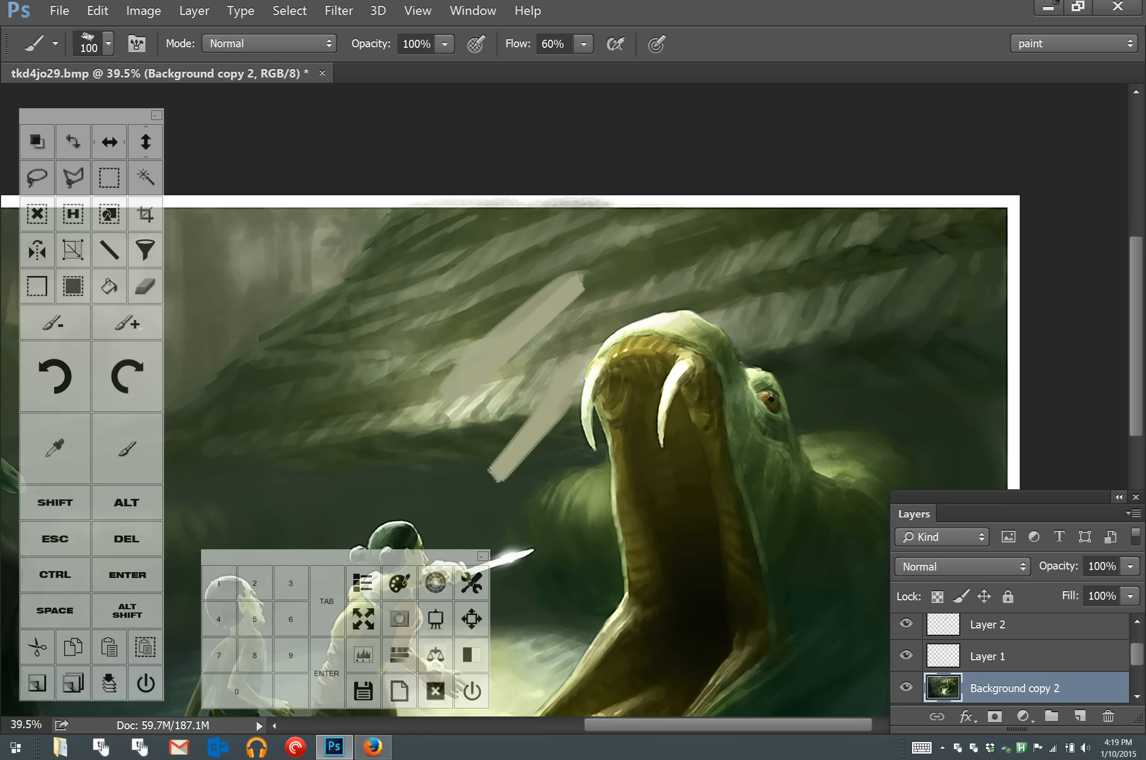
{"action": "left_click", "coordinate": [519, 47]}
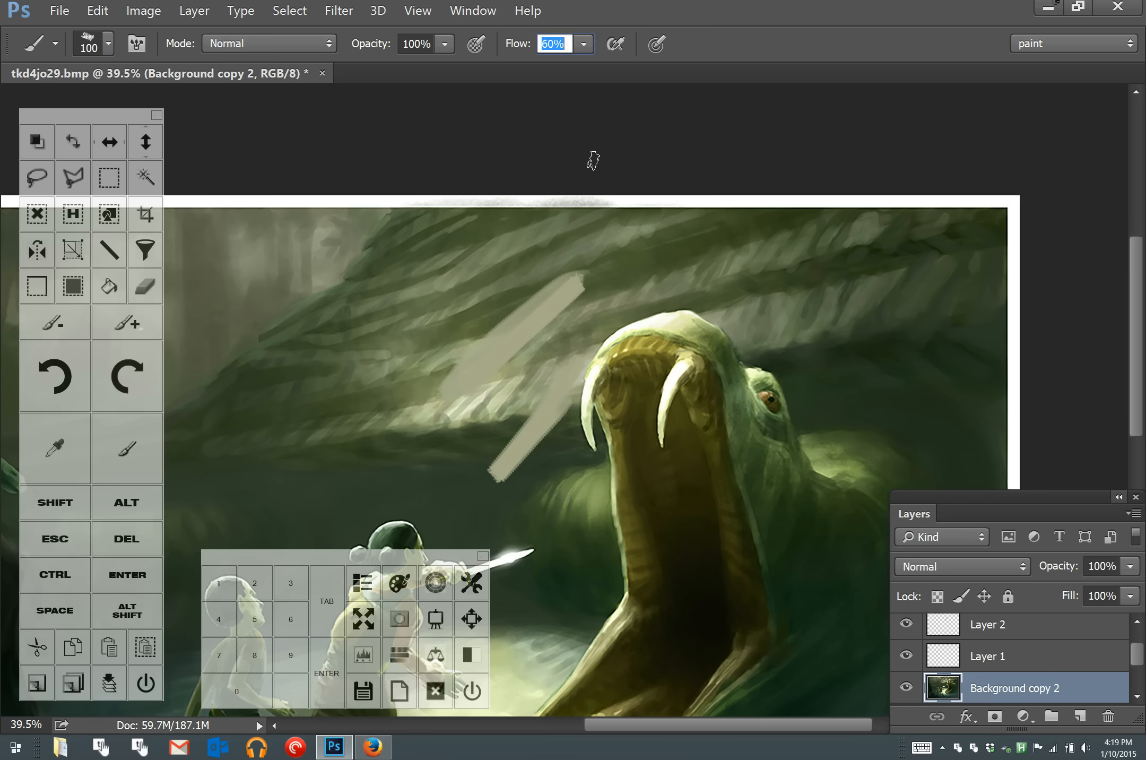
- Hide and show the Layers panel twice from the second touch toolbar
{"action": "scroll", "coordinate": [593, 161], "scroll_direction": "down", "scroll_amount": 3}
{"action": "key", "text": "F7"}
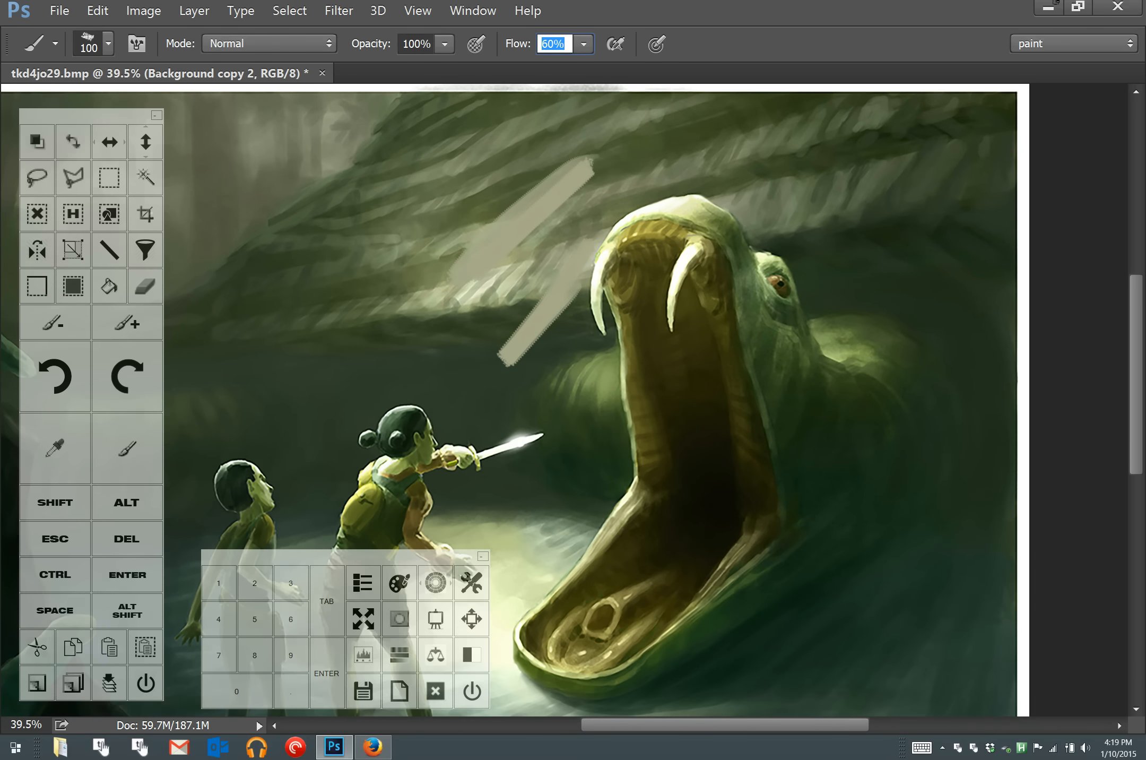
{"action": "key", "text": "F7"}
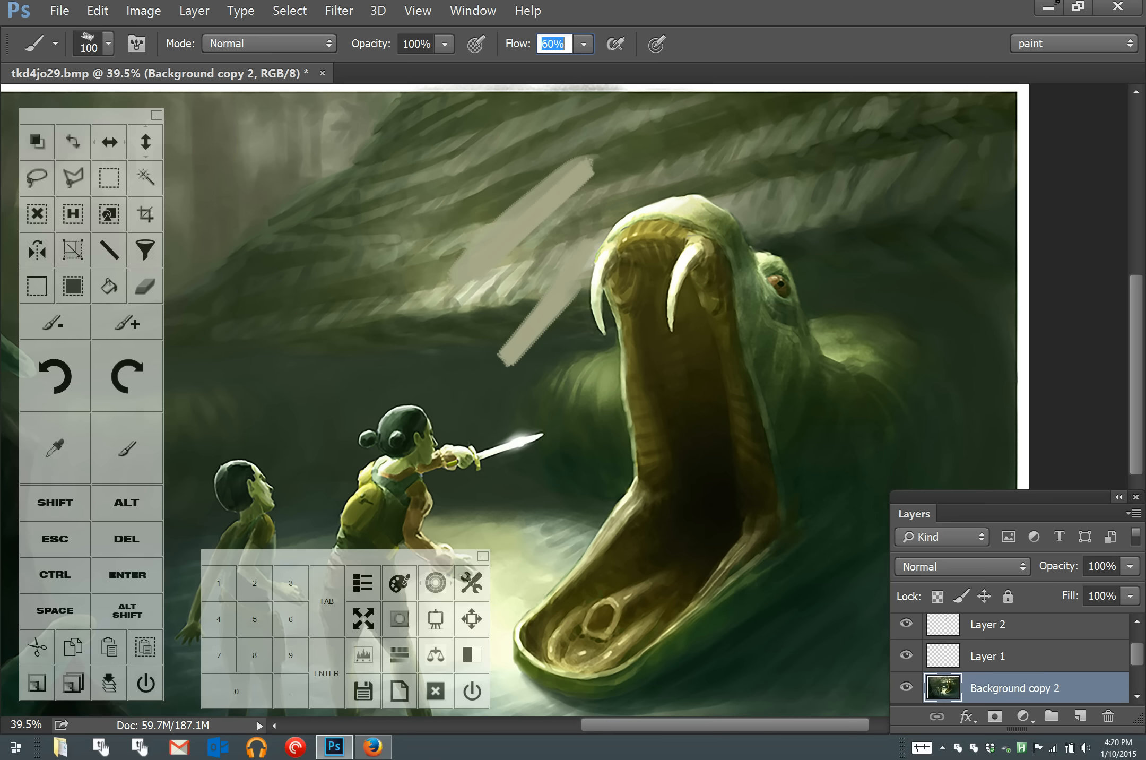
{"action": "left_click_drag", "start_coordinate": [543, 435], "coordinate": [650, 411]}
{"action": "key", "text": "F7"}
{"action": "key", "text": "F7"}
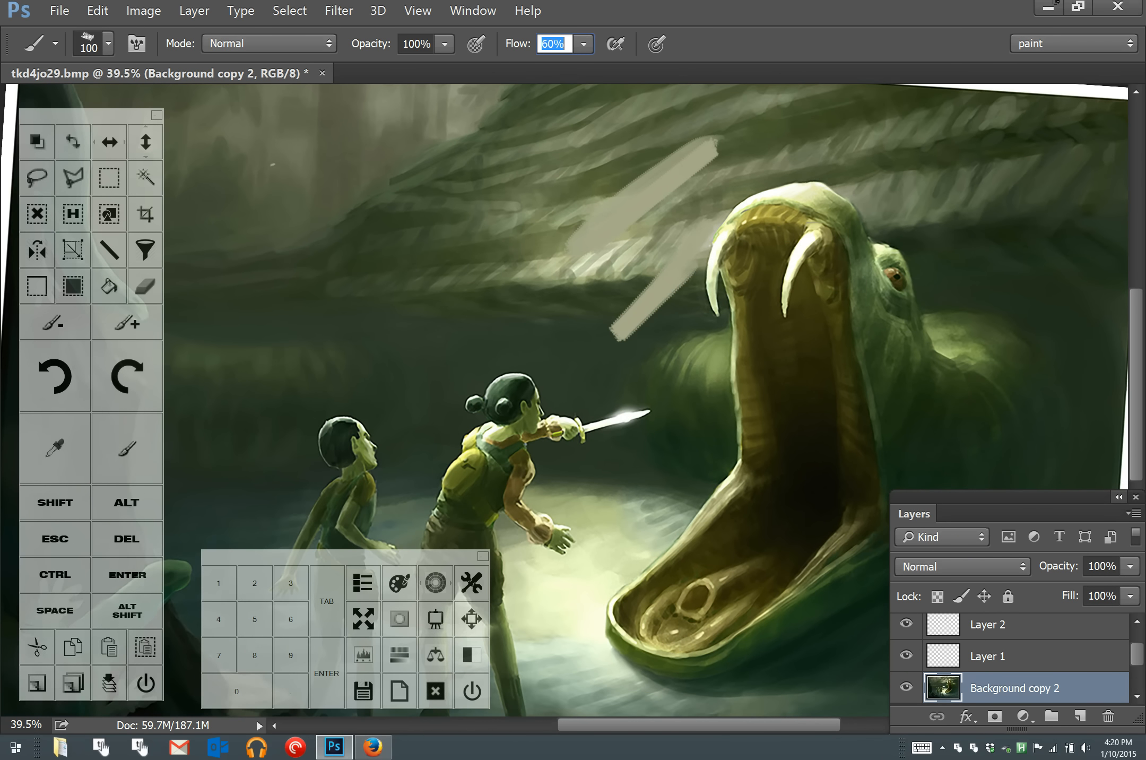
- Toggle the Brush settings panel open and closed twice, and show the MagicPicker colour panel
{"action": "left_click", "coordinate": [833, 336]}
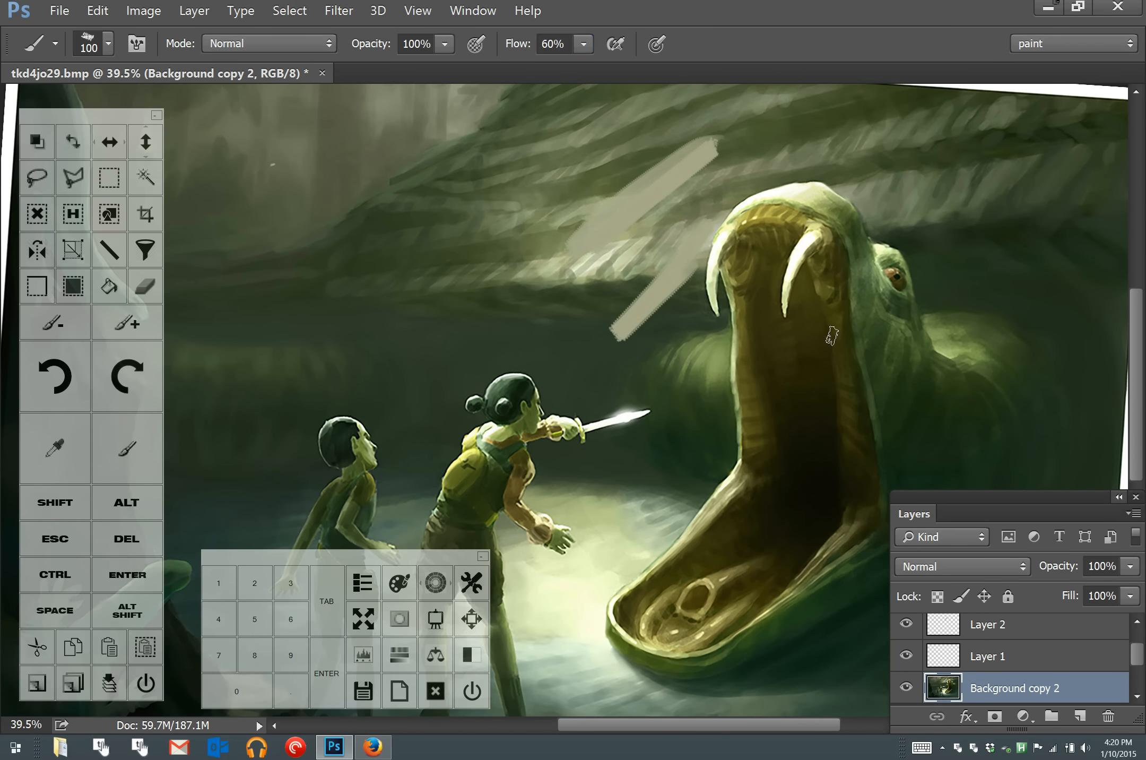
{"action": "key", "text": "F5"}
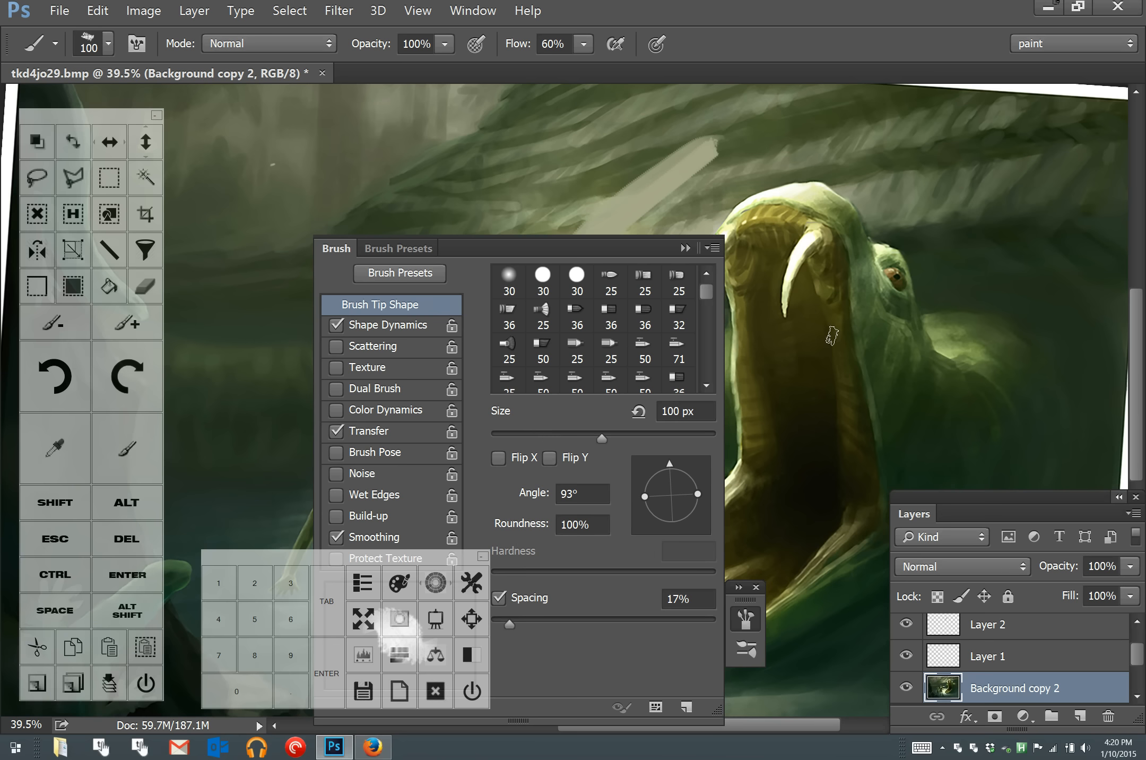
{"action": "key", "text": "F5"}
{"action": "key", "text": "F5"}
{"action": "key", "text": "F5"}
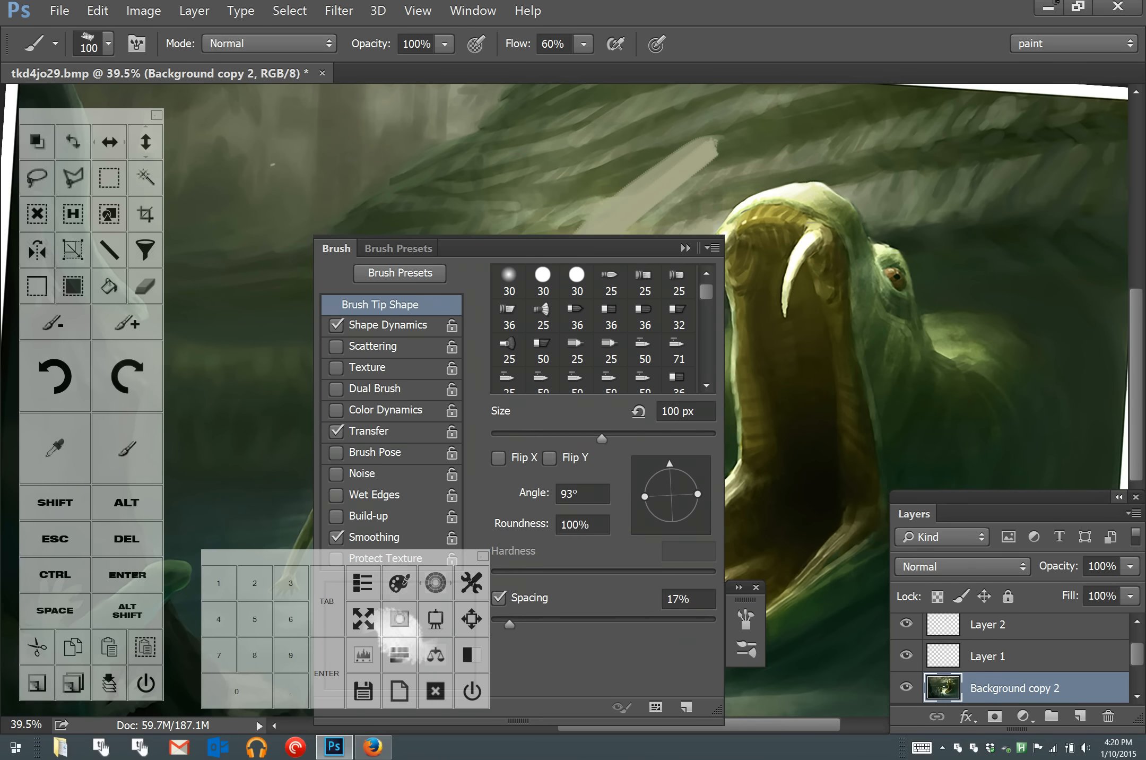
{"action": "left_click", "coordinate": [435, 582]}
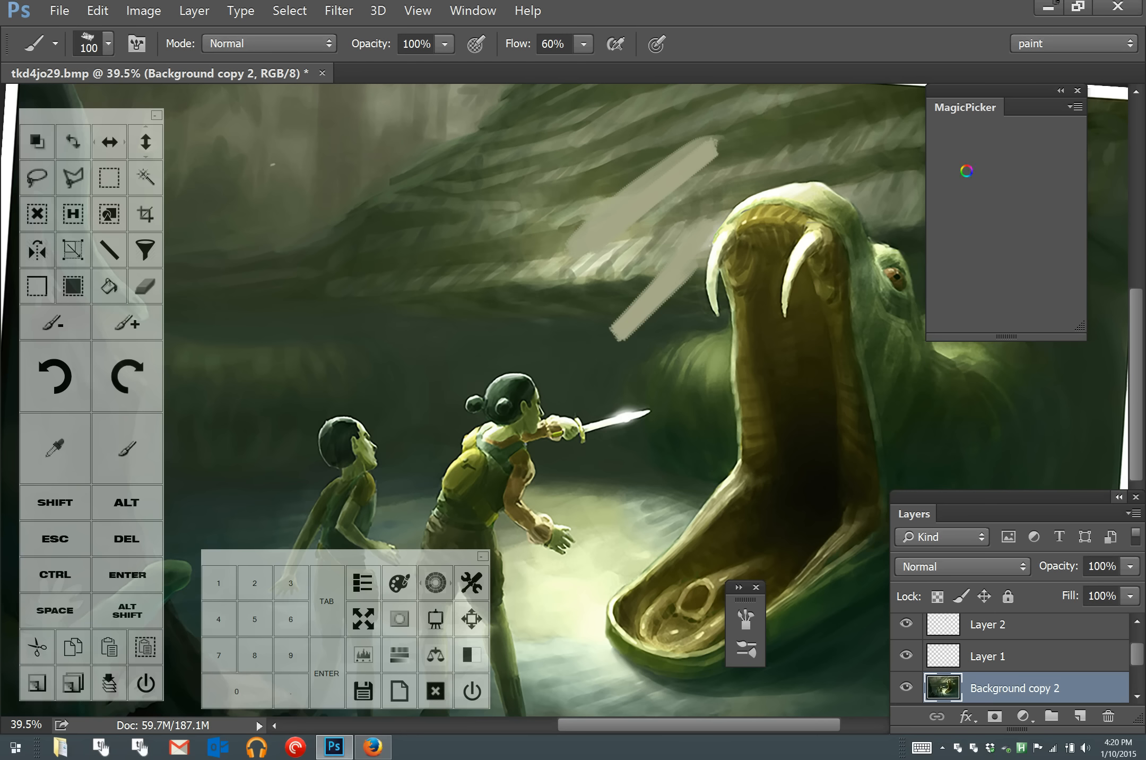
- Open the Canvas Size and Levels dialogs from the second touch toolbar, cancelling each without changes
{"action": "key", "text": "ctrl+alt+c"}
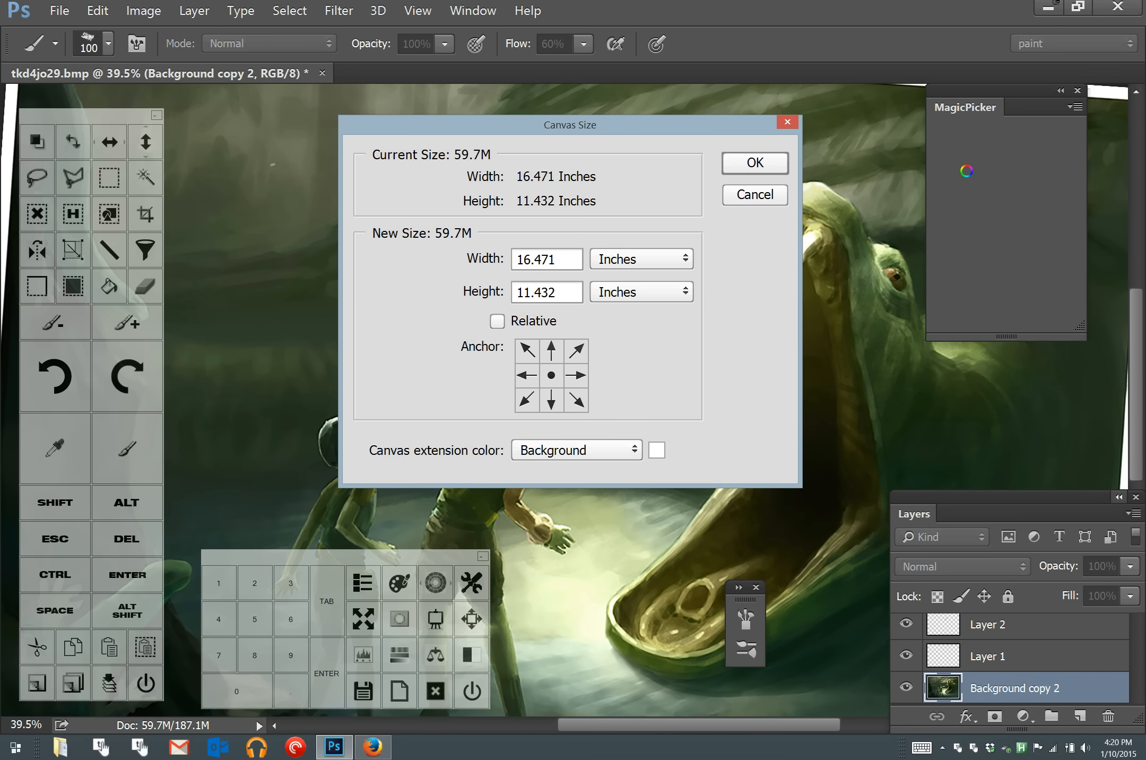
{"action": "left_click", "coordinate": [754, 199]}
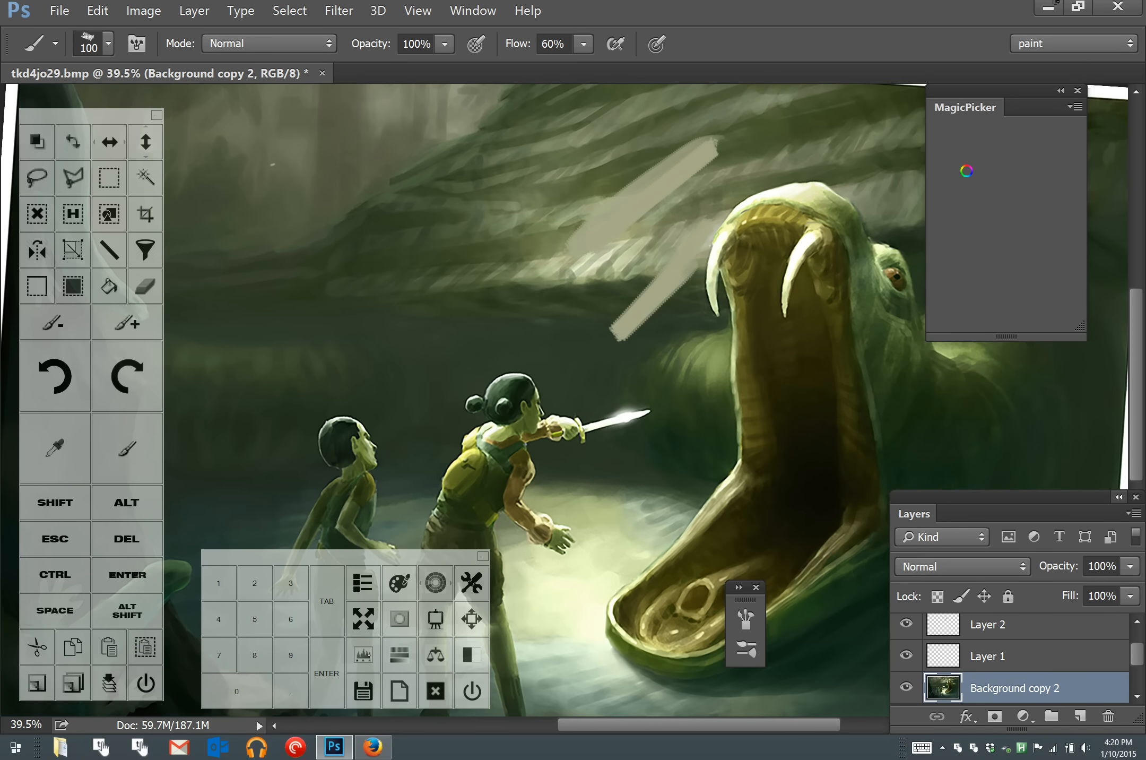
{"action": "left_click", "coordinate": [363, 654]}
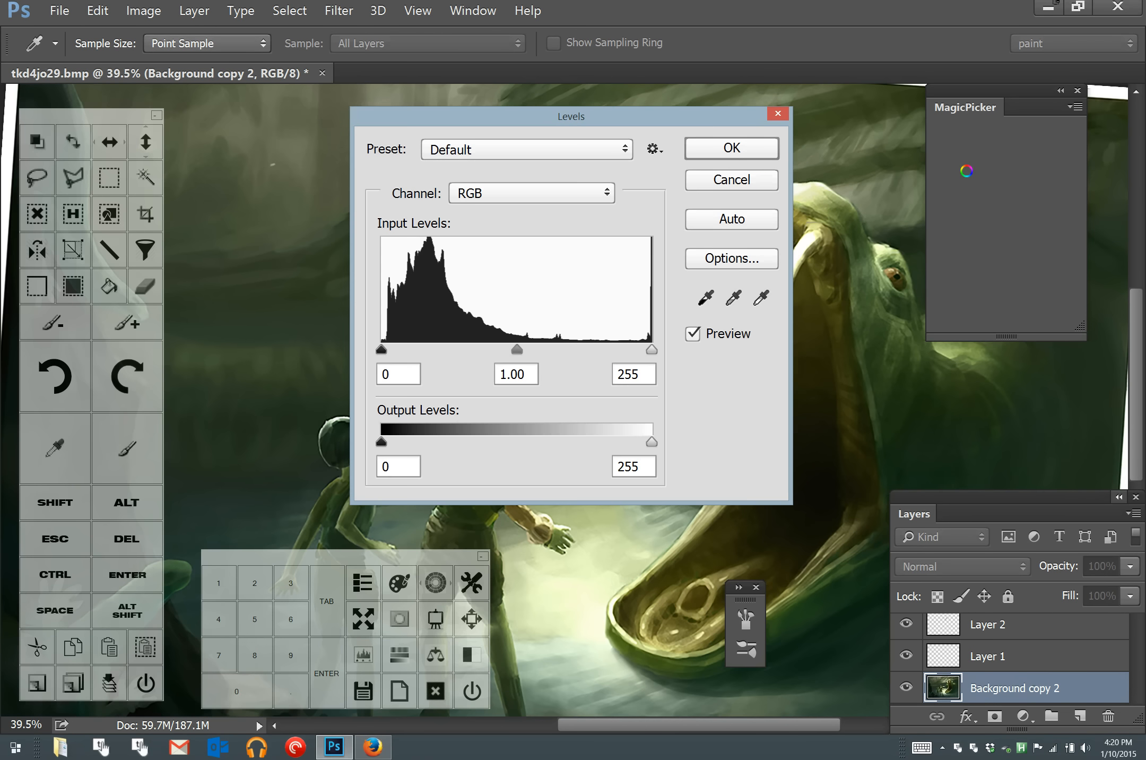
{"action": "left_click", "coordinate": [750, 183]}
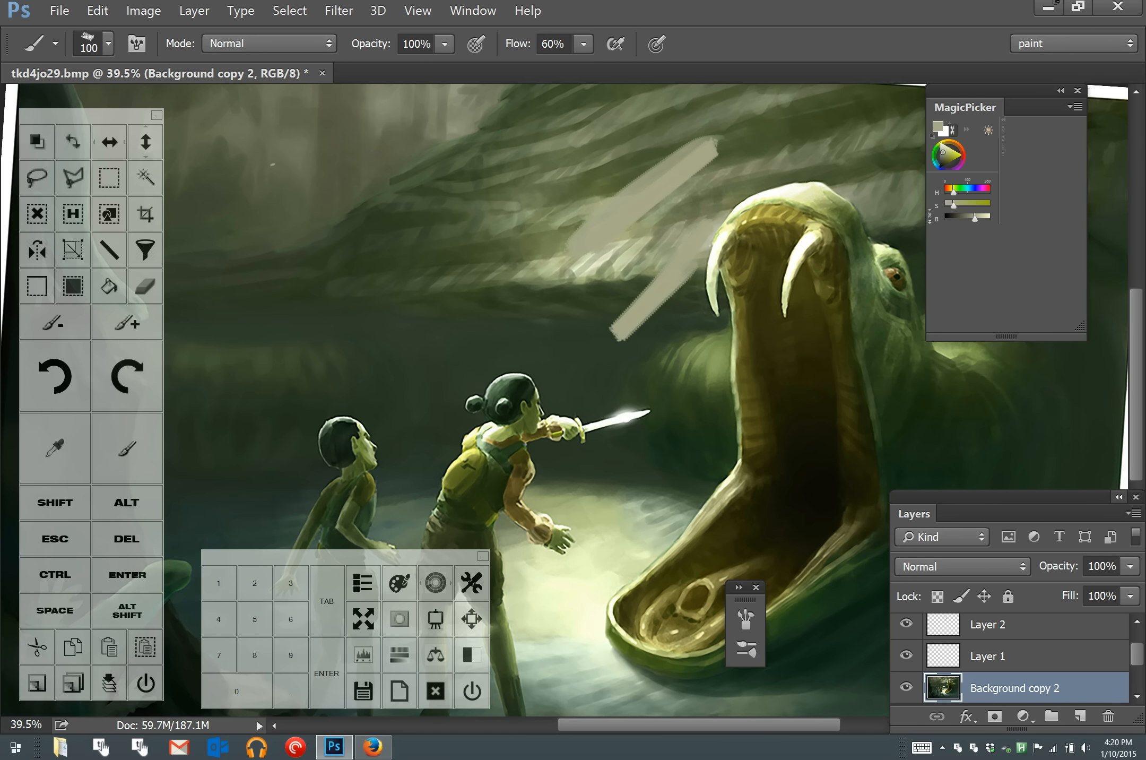
- Close both floating touch toolbars and reset the canvas rotation
{"action": "left_click", "coordinate": [472, 691]}
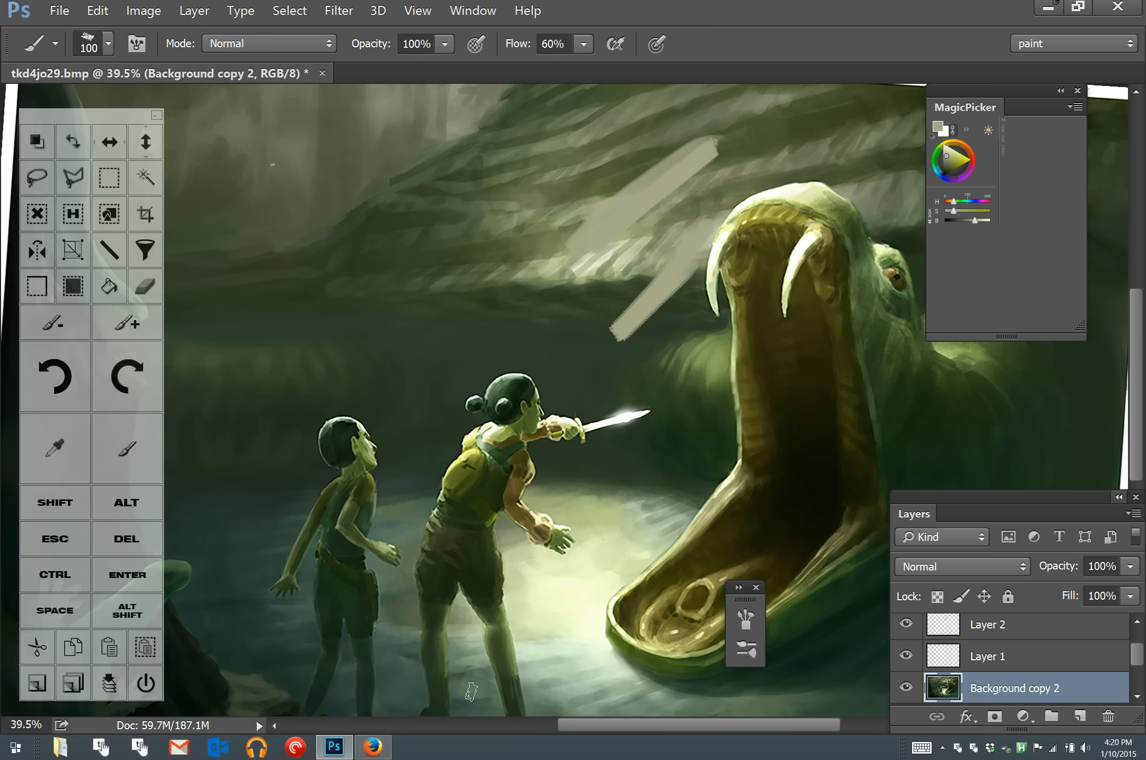
{"action": "key", "text": "Escape"}
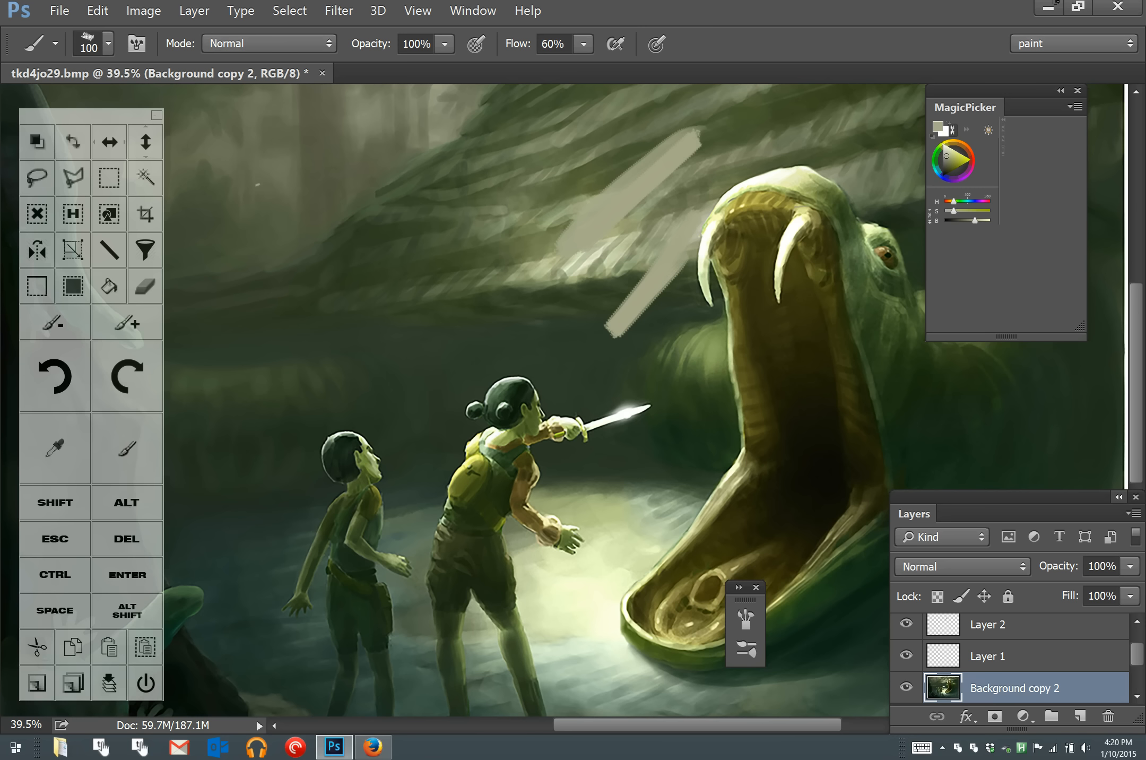
{"action": "left_click", "coordinate": [145, 682]}
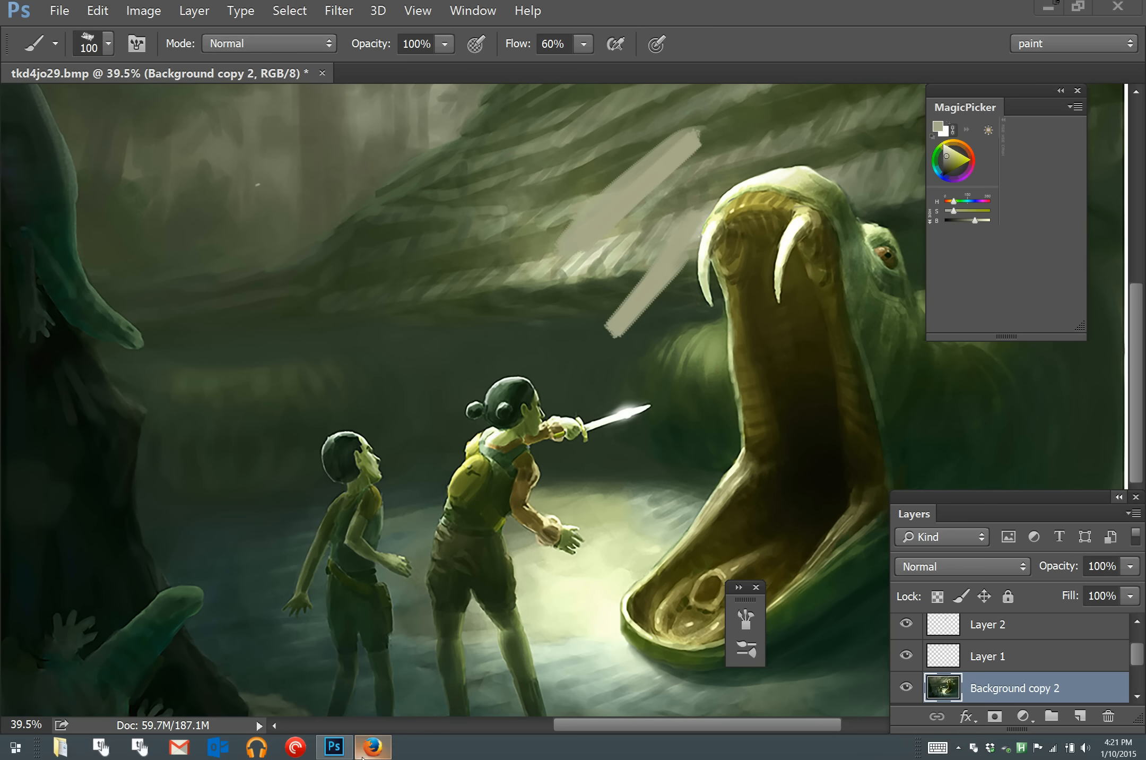
- Switch to Firefox and search the web for "touchkey"
{"action": "left_click", "coordinate": [378, 743]}
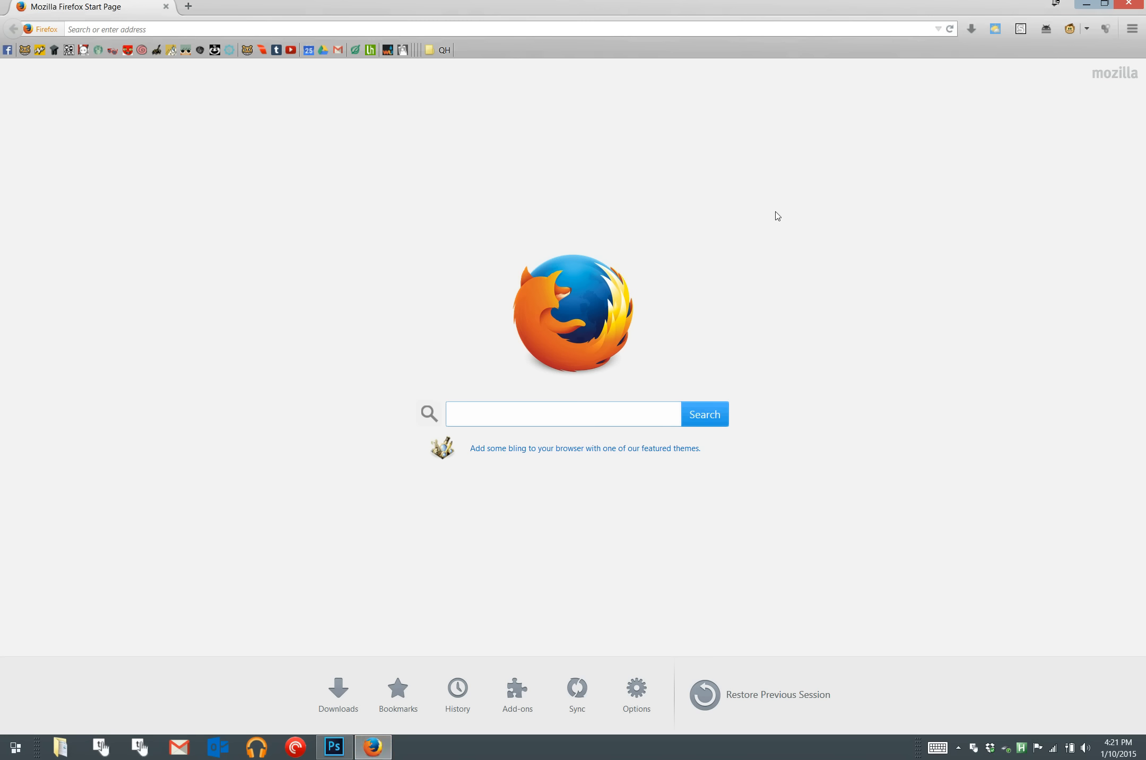
{"action": "left_click", "coordinate": [572, 411]}
{"action": "type", "text": "touchkey"}
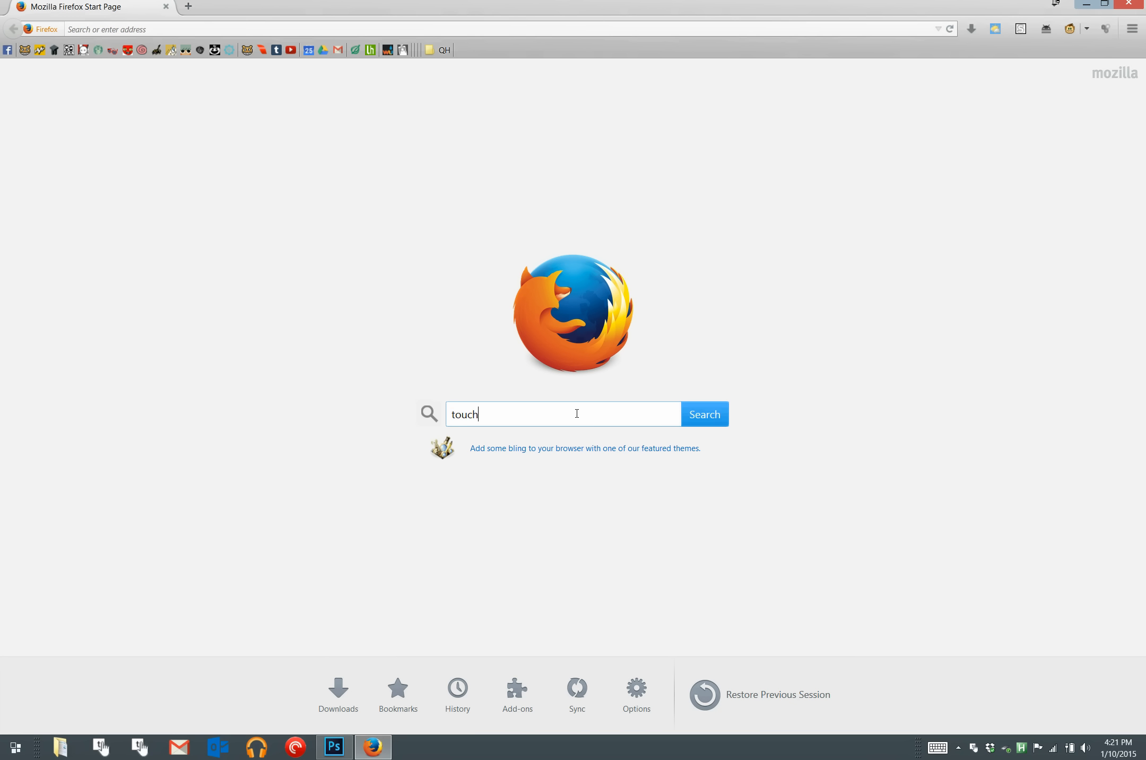
{"action": "left_click", "coordinate": [710, 431]}
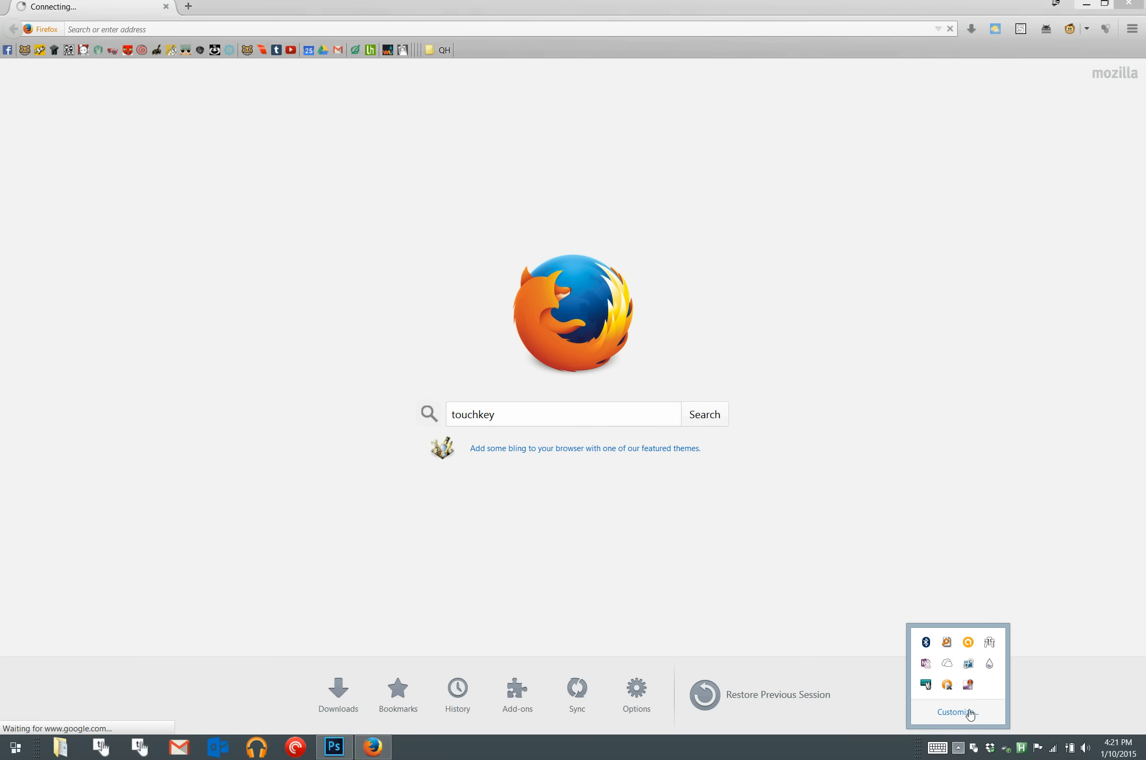
{"action": "right_click", "coordinate": [969, 690]}
{"action": "left_click", "coordinate": [1014, 540]}
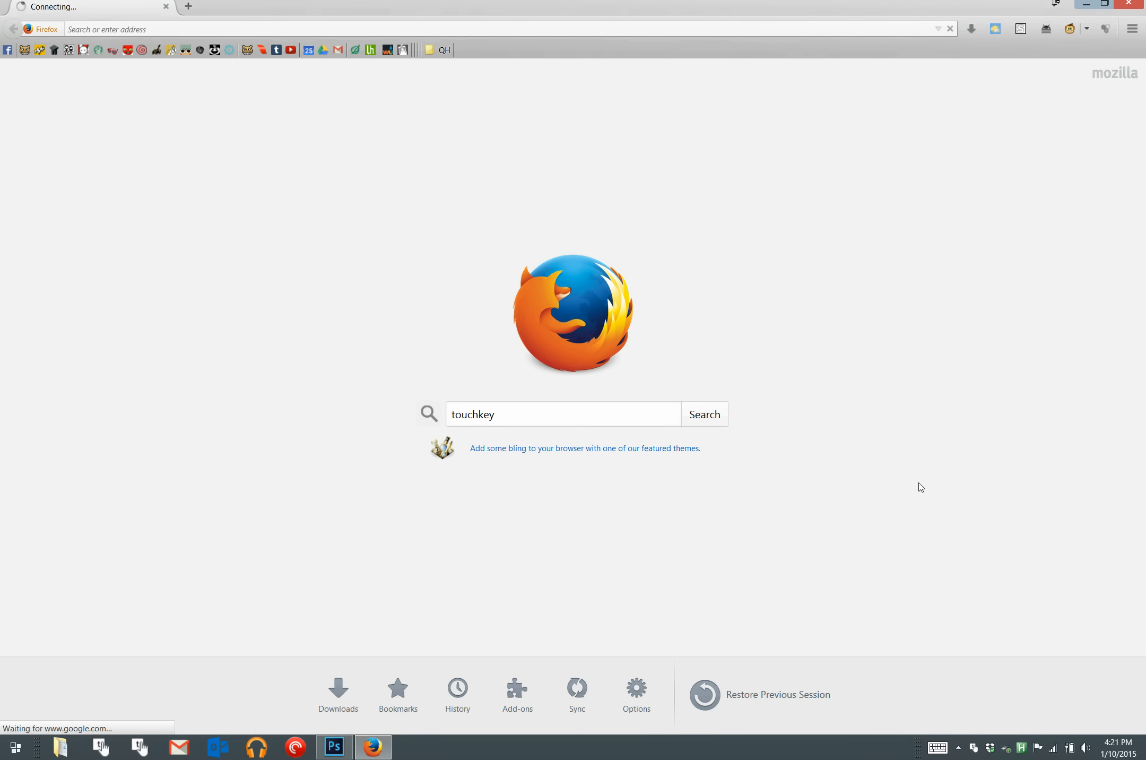
{"action": "left_click", "coordinate": [714, 421]}
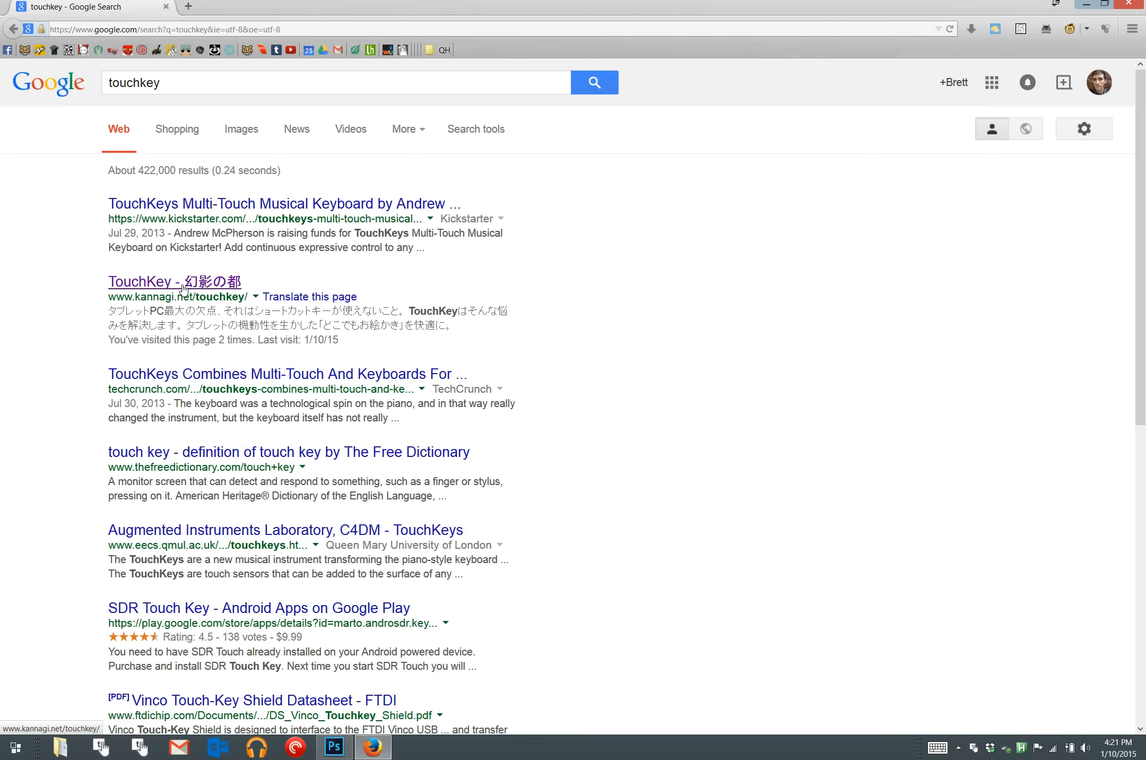
- Open the TouchKey page on kannagi.net and download touchkey2_5_0_0.zip, opening it with 7-Zip File Manager
{"action": "left_click", "coordinate": [215, 291]}
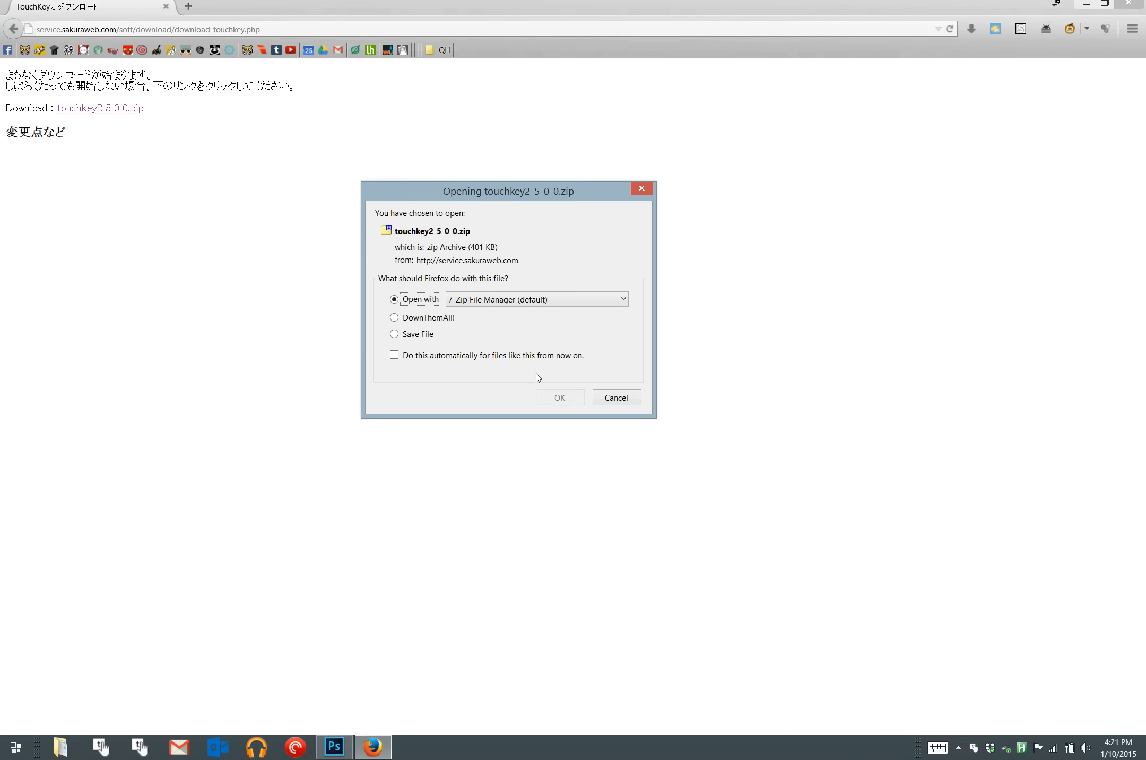
{"action": "left_click", "coordinate": [557, 397]}
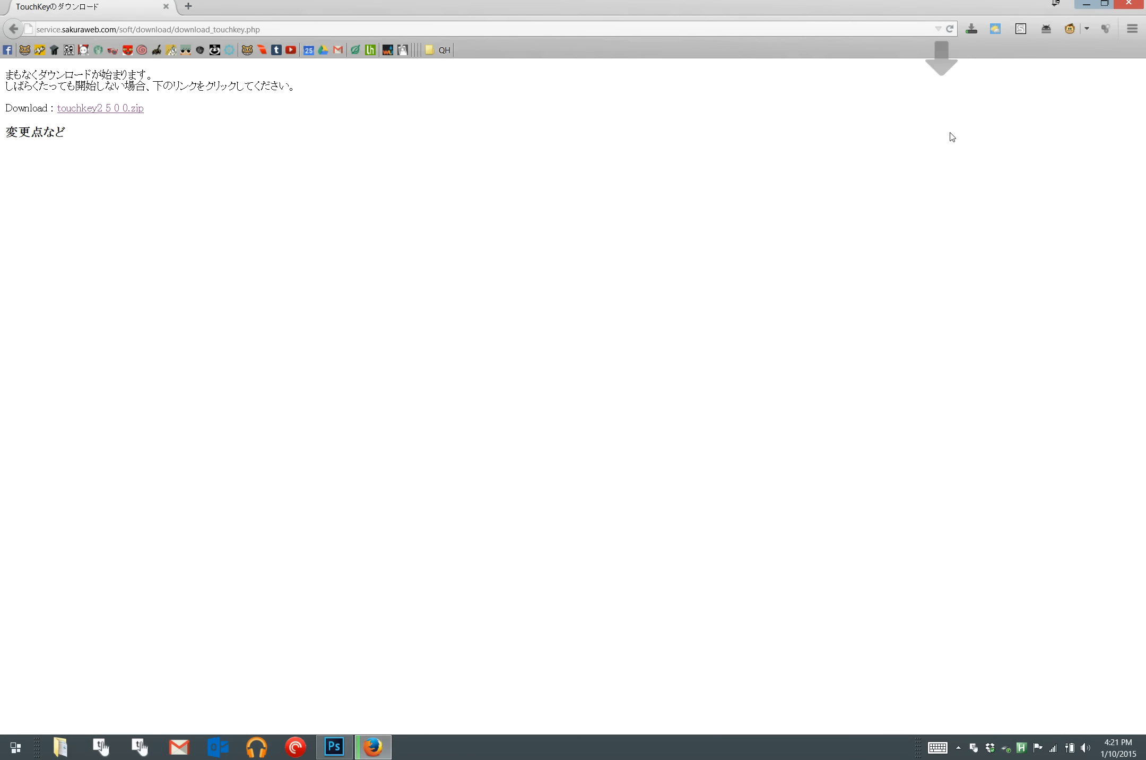
{"action": "left_click", "coordinate": [975, 39]}
- Extract all files of the touchkey2_5_0_0 archive into a new Touchkey folder on the Desktop
{"action": "left_click_drag", "start_coordinate": [204, 285], "coordinate": [148, 129]}
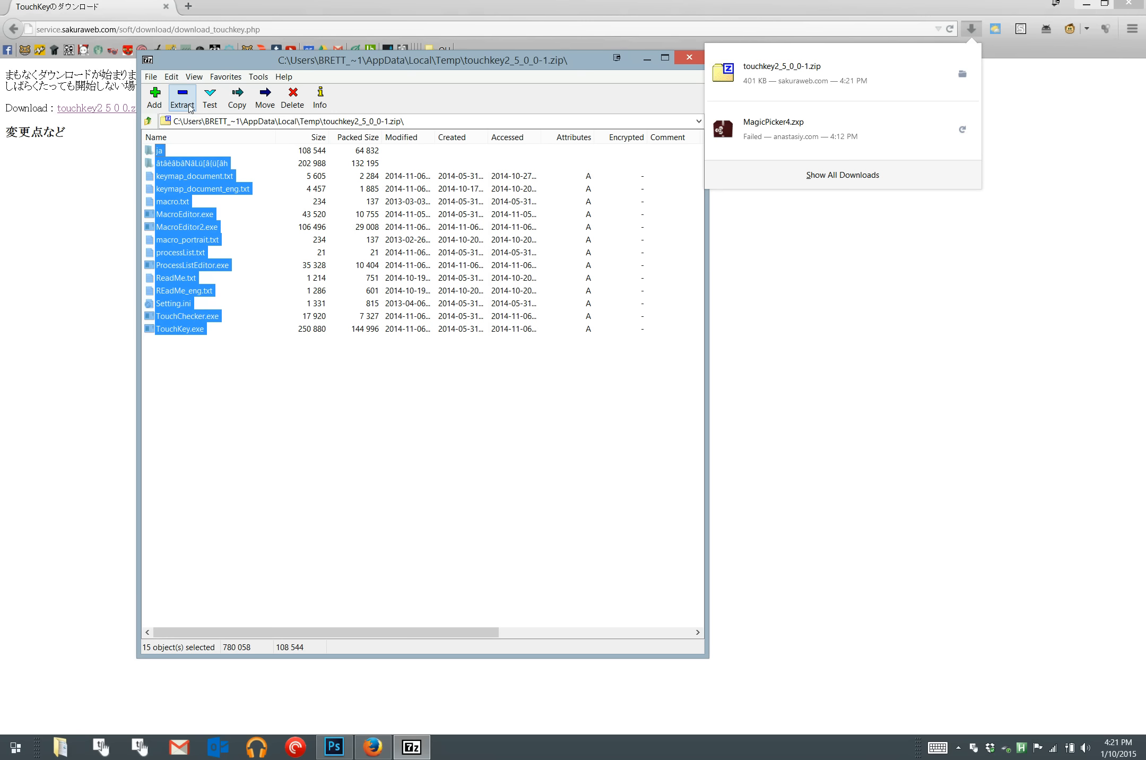
{"action": "left_click", "coordinate": [183, 101]}
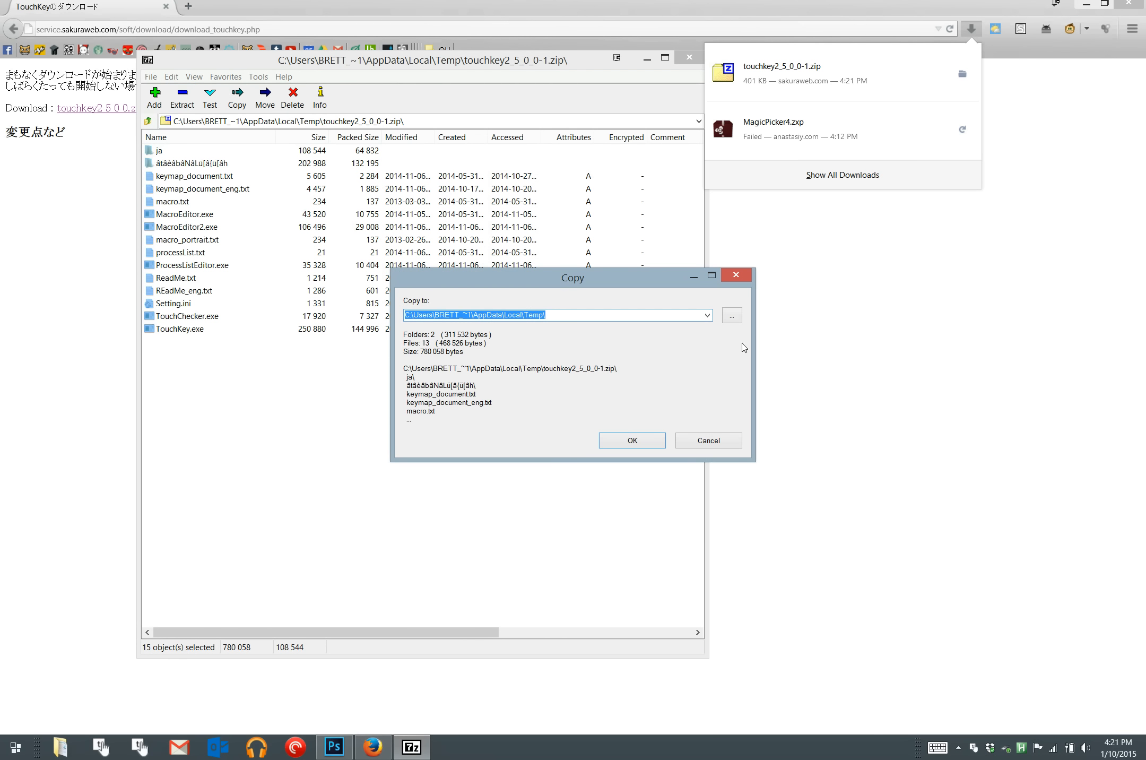
{"action": "left_click", "coordinate": [732, 317]}
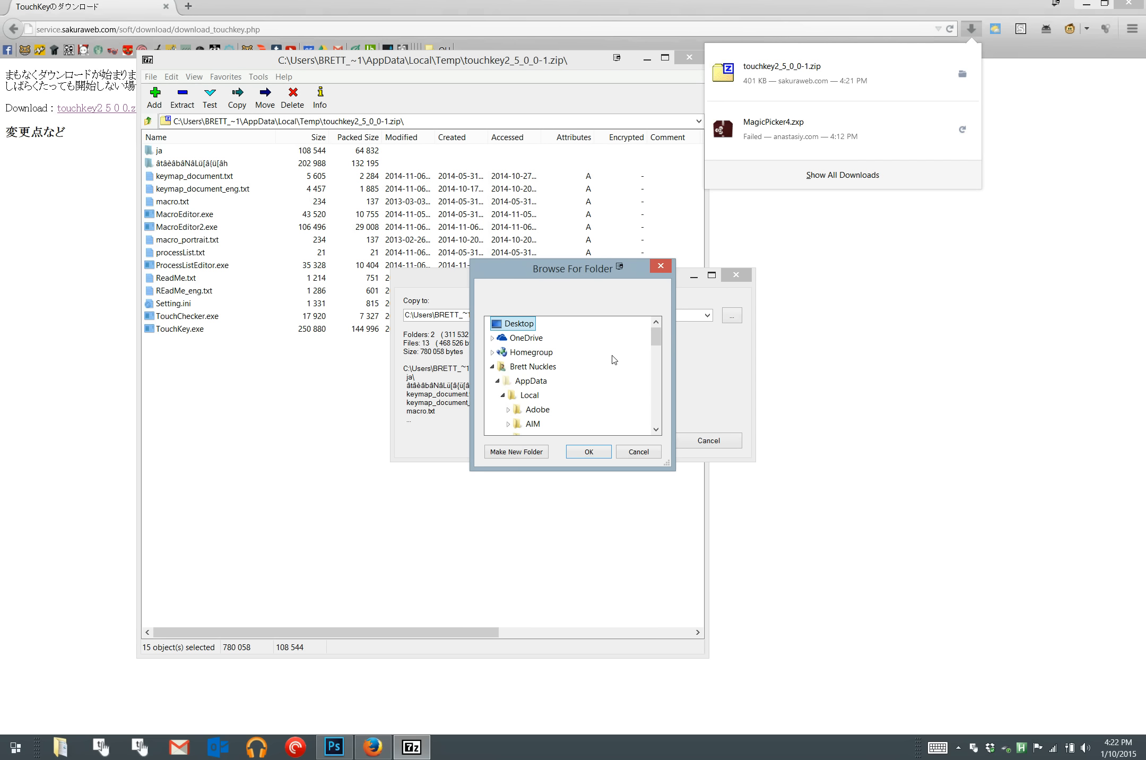
{"action": "left_click", "coordinate": [600, 460]}
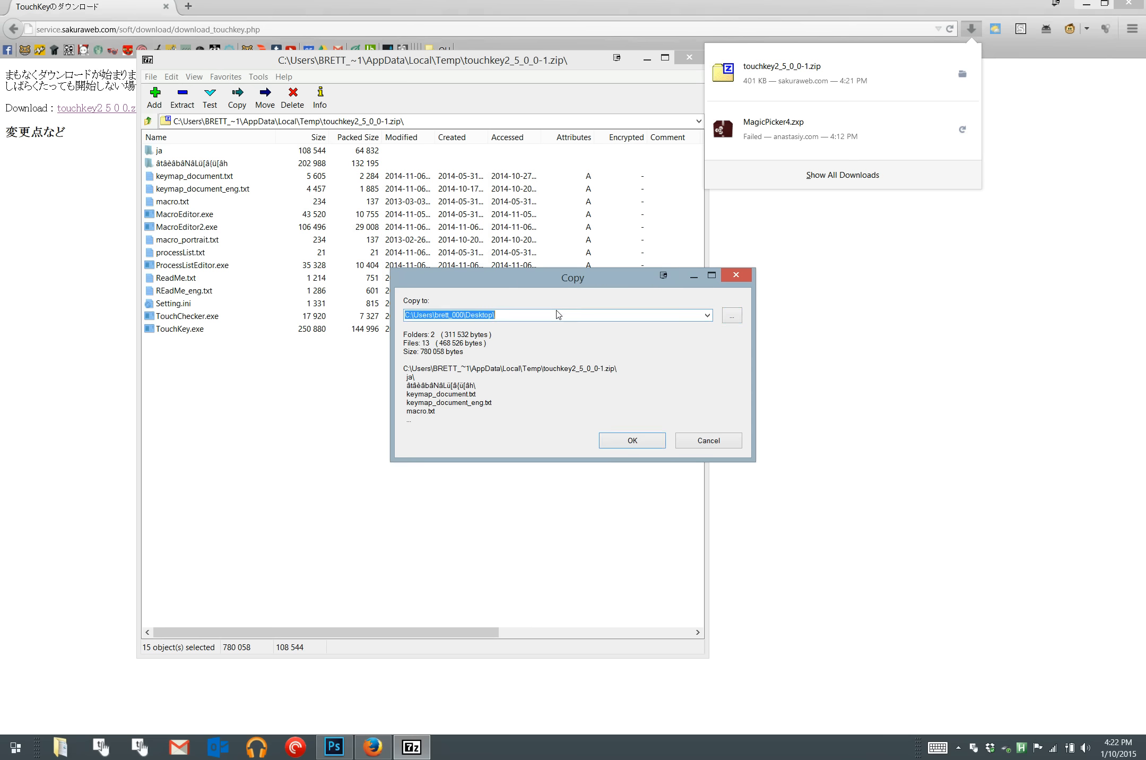
{"action": "left_click", "coordinate": [573, 318]}
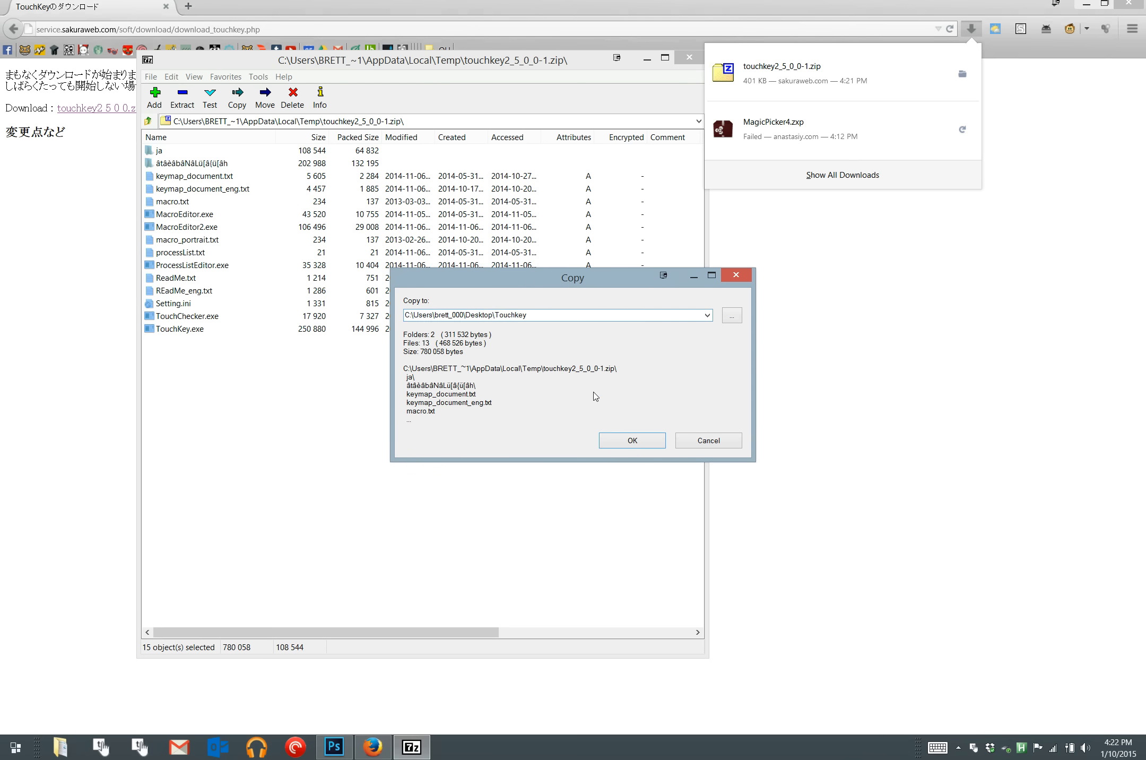
{"action": "left_click", "coordinate": [613, 446]}
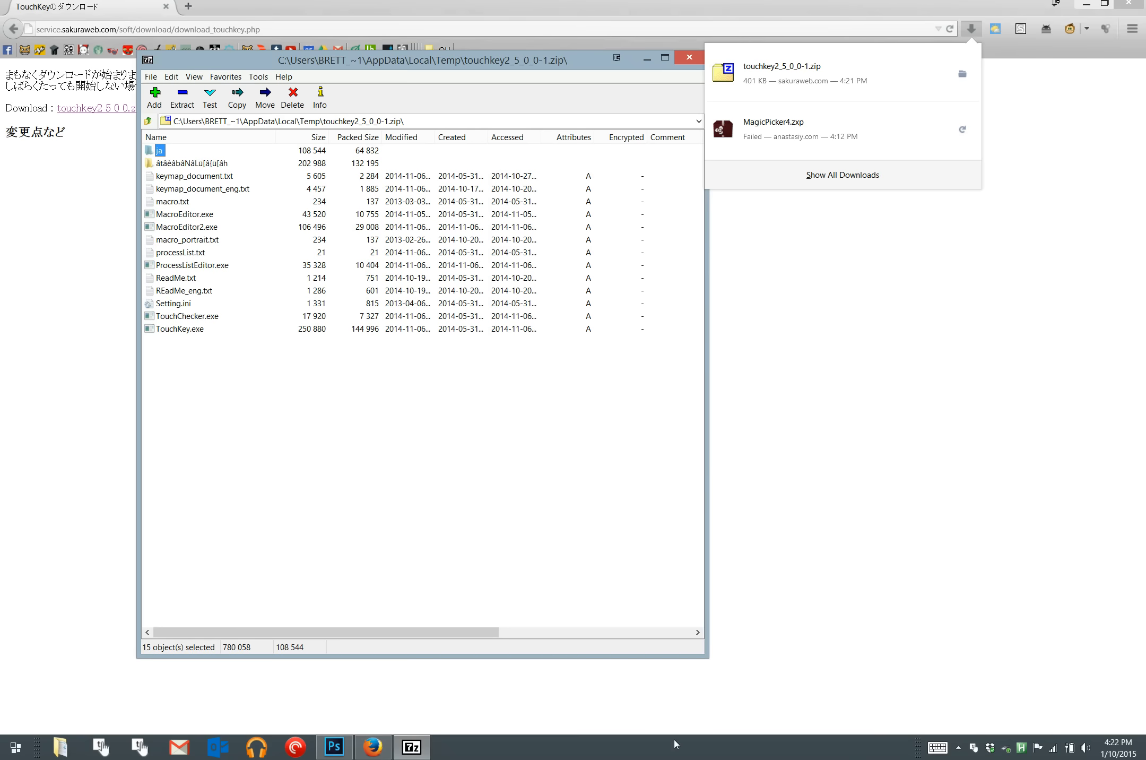
- Close the 7-Zip window and open the extracted Touchkey folder from the desktop
{"action": "right_click", "coordinate": [411, 746]}
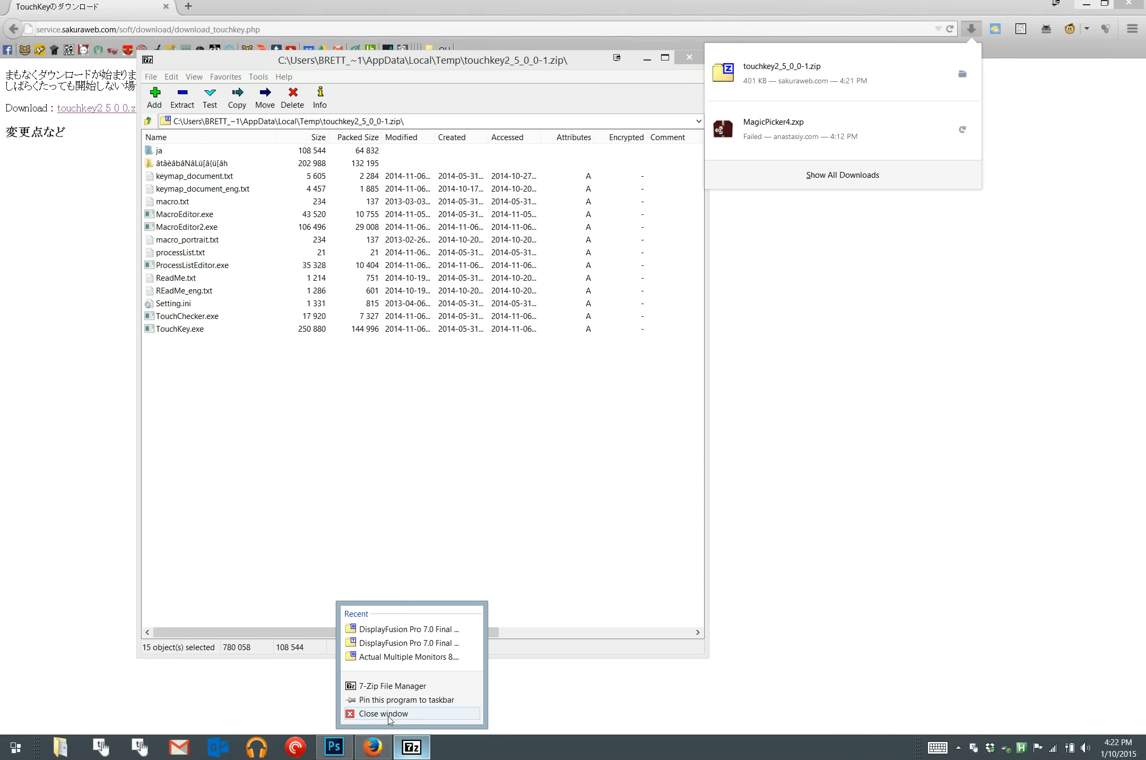
{"action": "left_click", "coordinate": [403, 722]}
{"action": "key", "text": "super+d"}
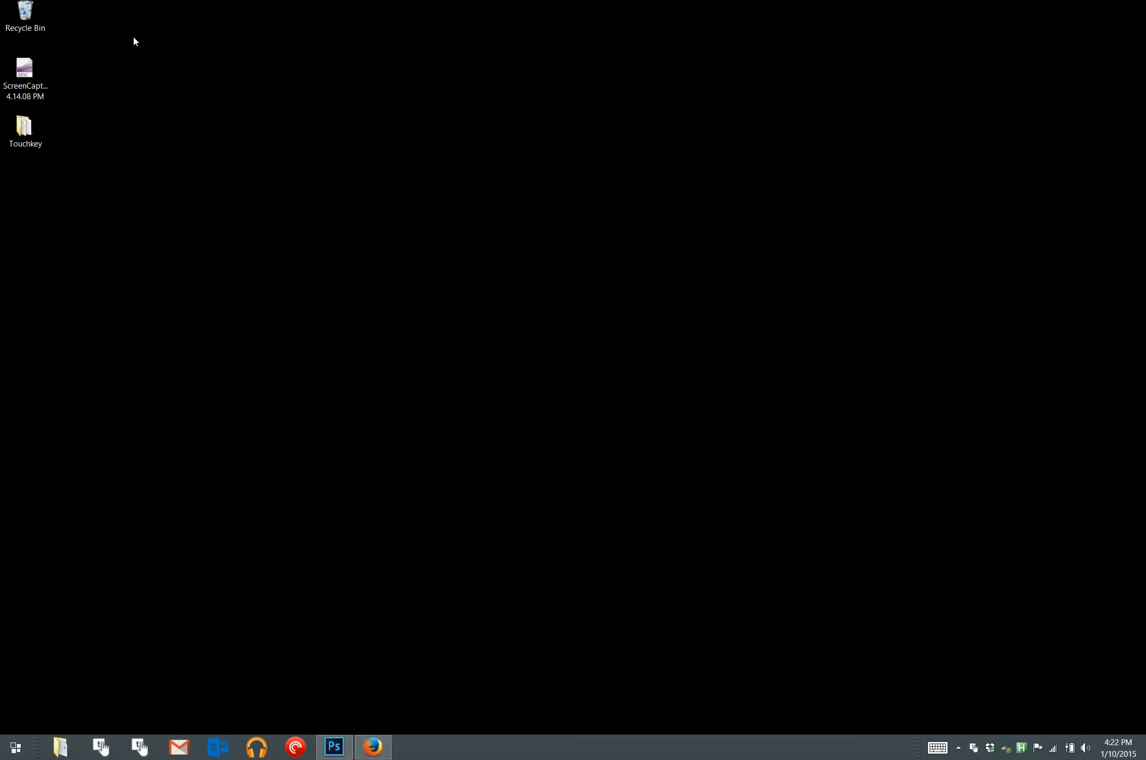
{"action": "double_click", "coordinate": [24, 147]}
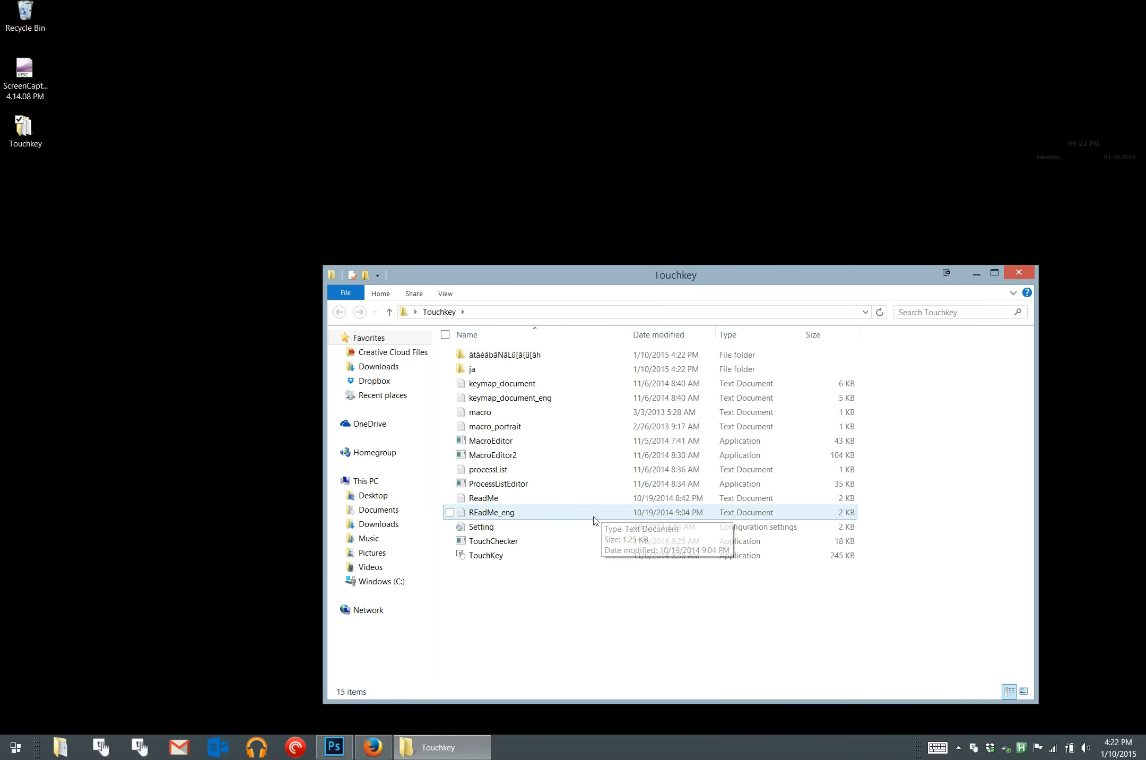
- Look over the extracted files, pointing out macro, macro_portrait, MacroEditor2, Setting and the TouchKey application
{"action": "left_click_drag", "start_coordinate": [588, 596], "coordinate": [459, 355]}
{"action": "left_click", "coordinate": [544, 629]}
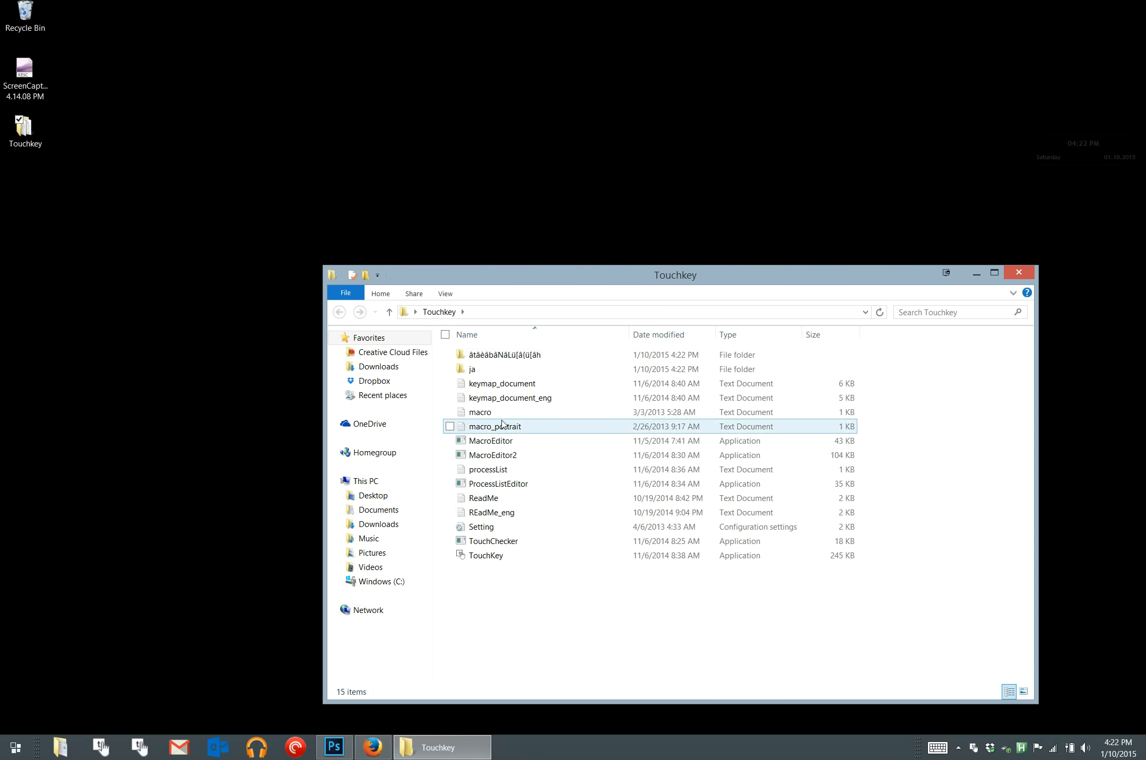
{"action": "left_click", "coordinate": [519, 416]}
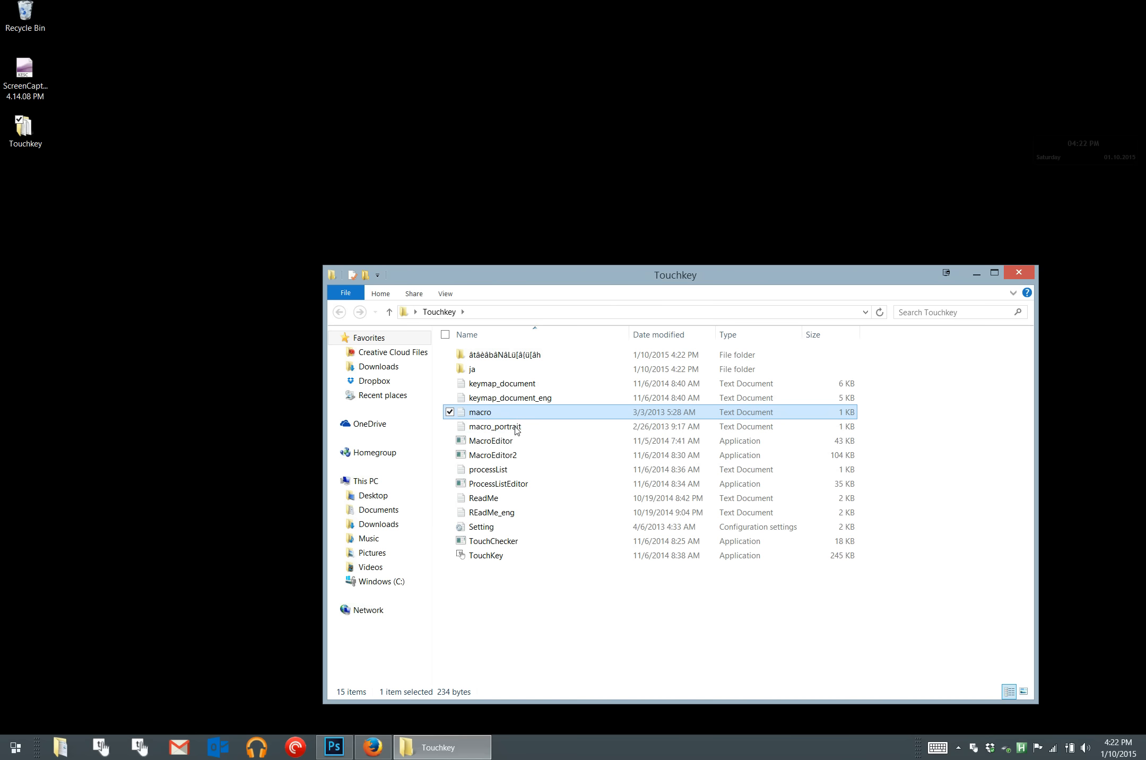
{"action": "left_click", "coordinate": [516, 429]}
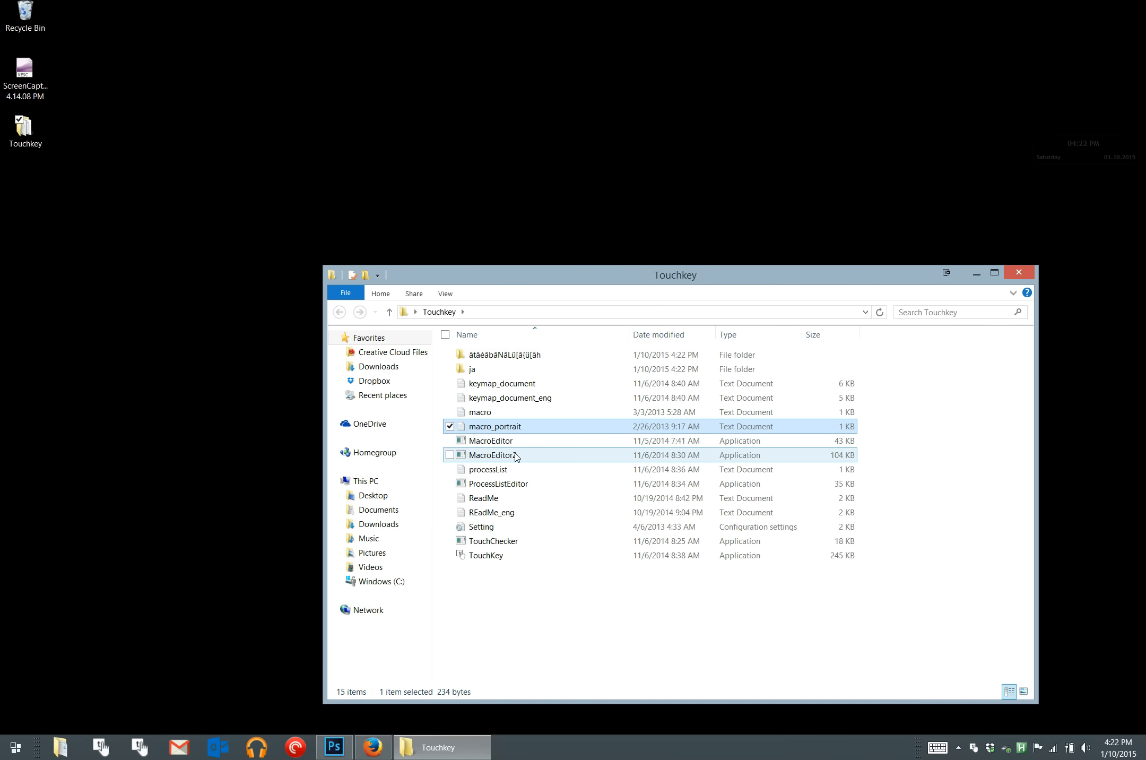
{"action": "left_click", "coordinate": [516, 455]}
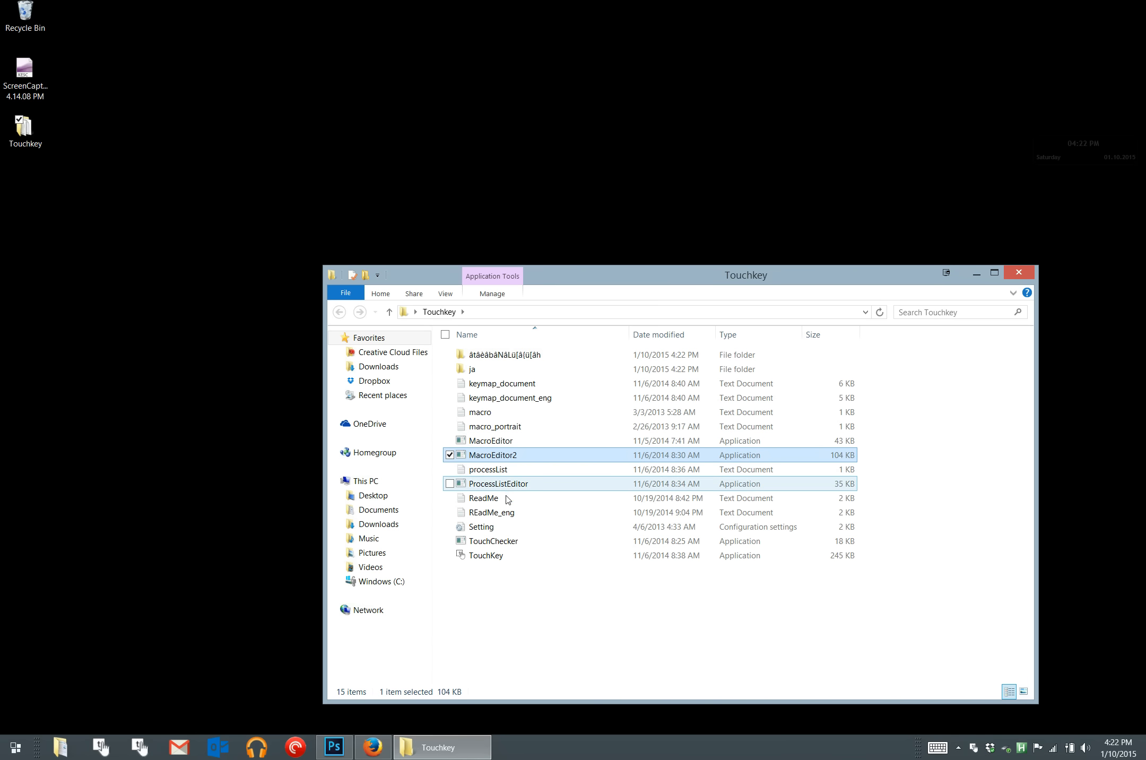
{"action": "left_click", "coordinate": [498, 527]}
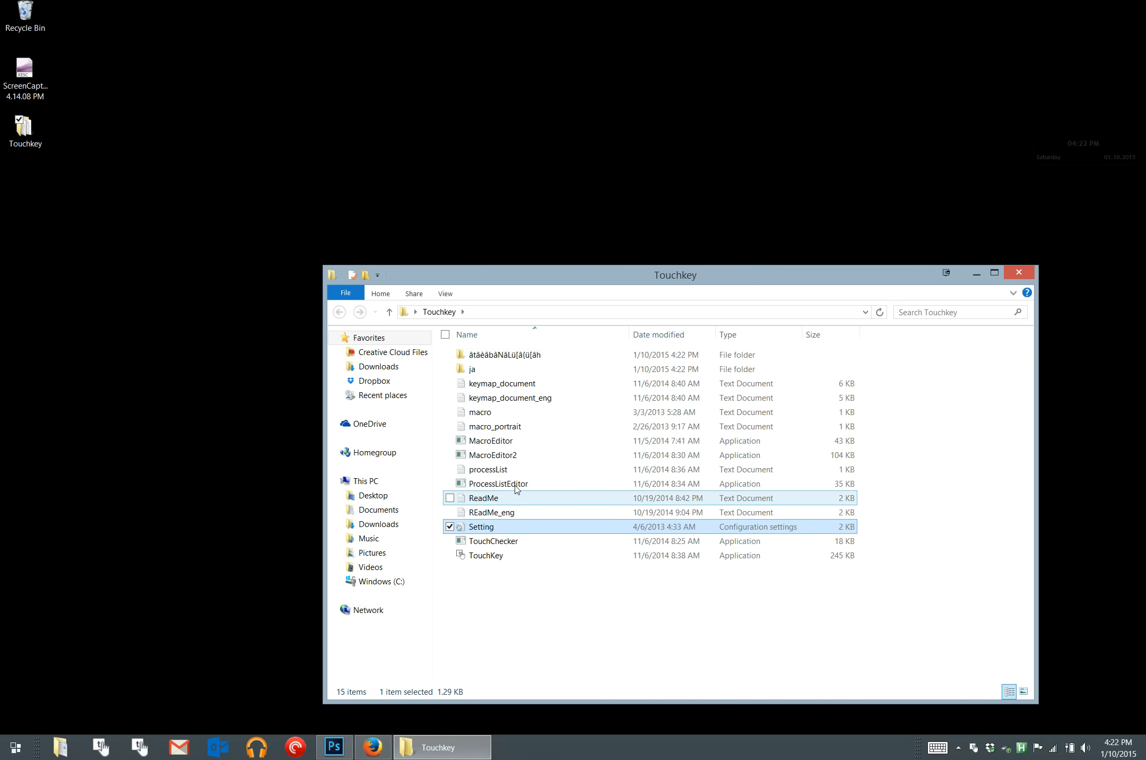
{"action": "left_click", "coordinate": [502, 556]}
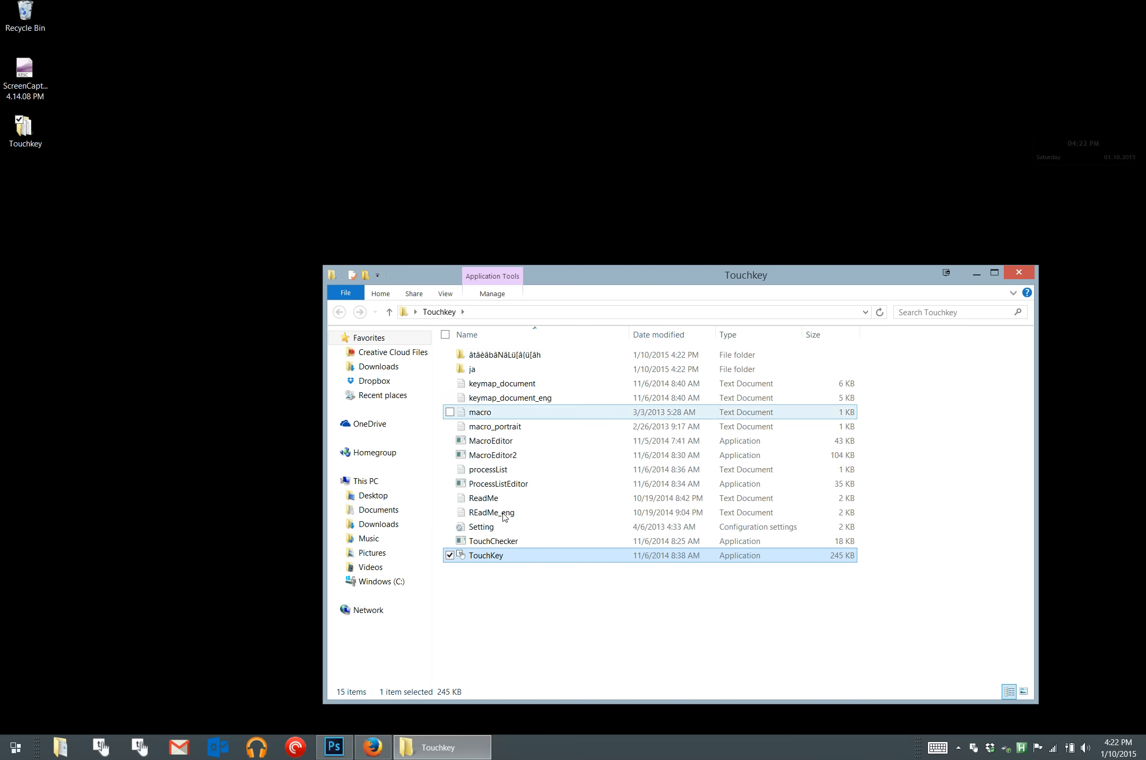
- Launch the two TouchKey toolbars pinned to the taskbar
{"action": "left_click", "coordinate": [102, 751]}
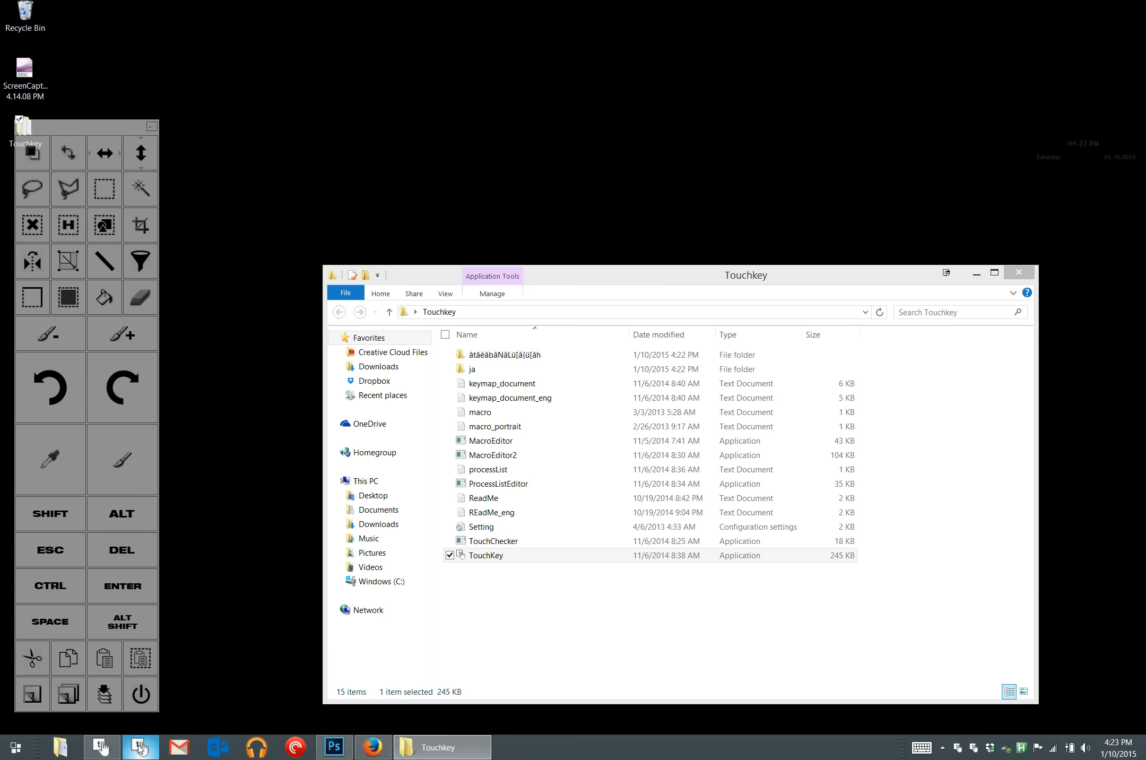
{"action": "left_click", "coordinate": [126, 747]}
{"action": "left_click_drag", "start_coordinate": [192, 631], "coordinate": [280, 561]}
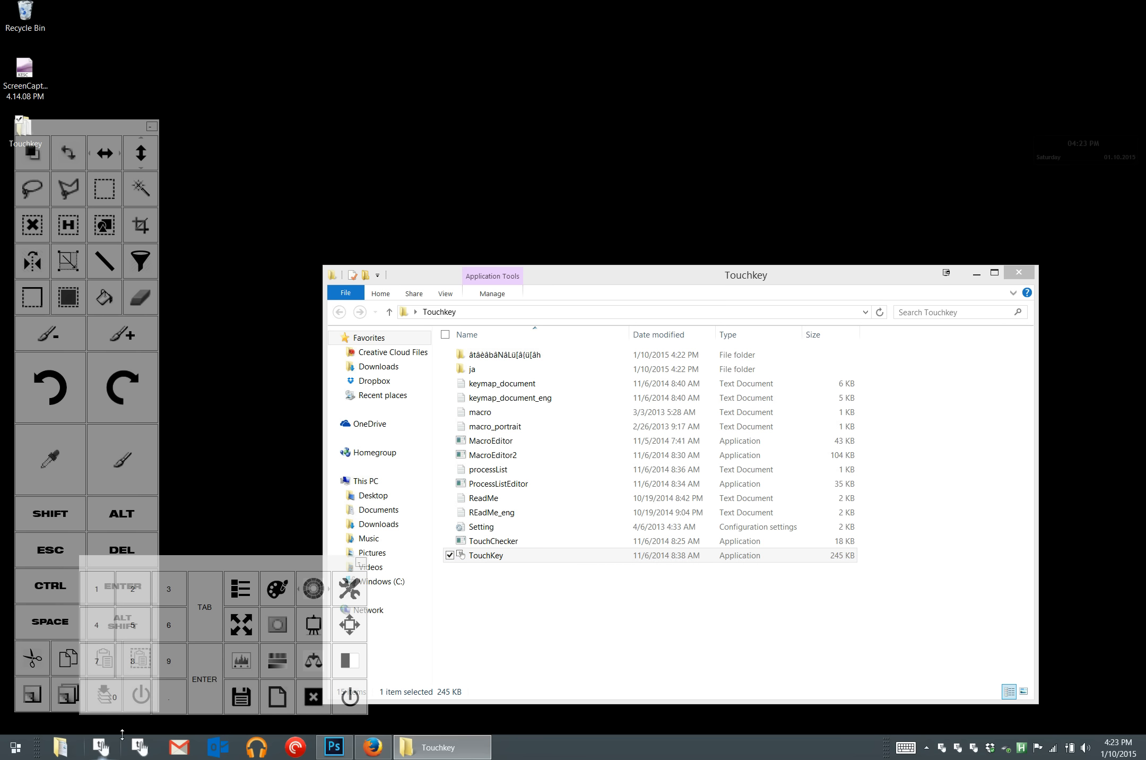
- Quit both running TouchKey instances from the notification area
{"action": "right_click", "coordinate": [958, 747]}
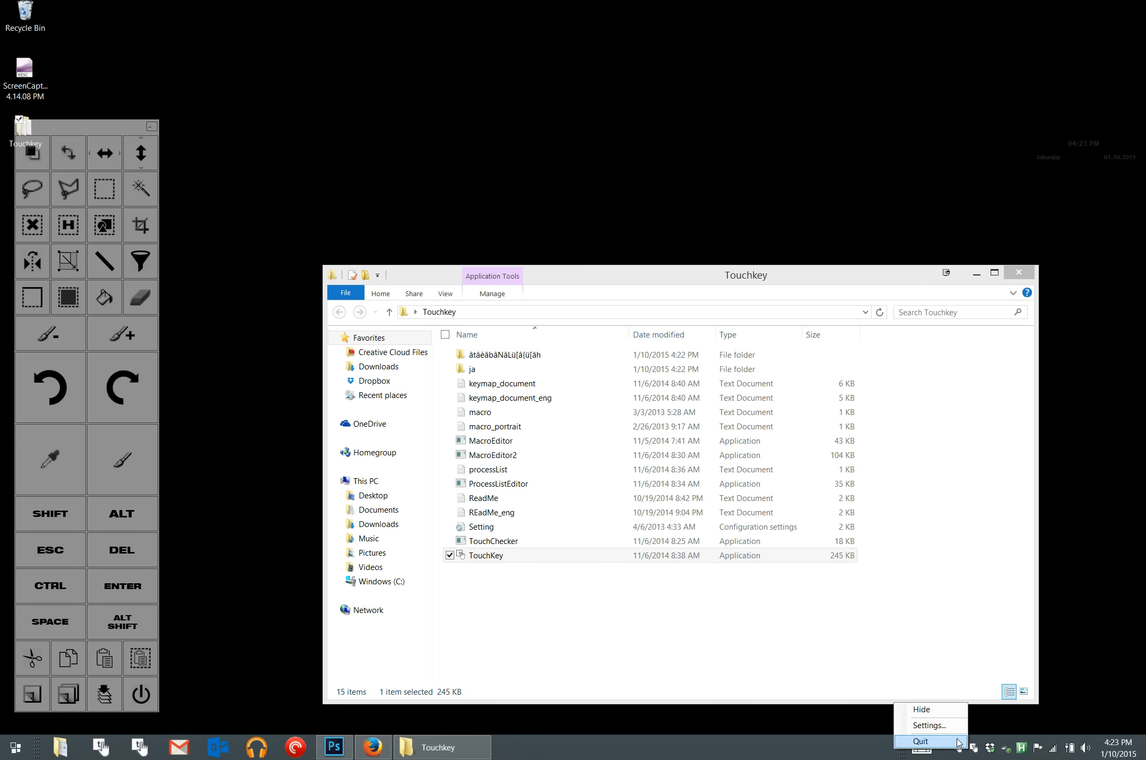
{"action": "left_click", "coordinate": [959, 741]}
{"action": "right_click", "coordinate": [974, 747]}
{"action": "left_click", "coordinate": [937, 736]}
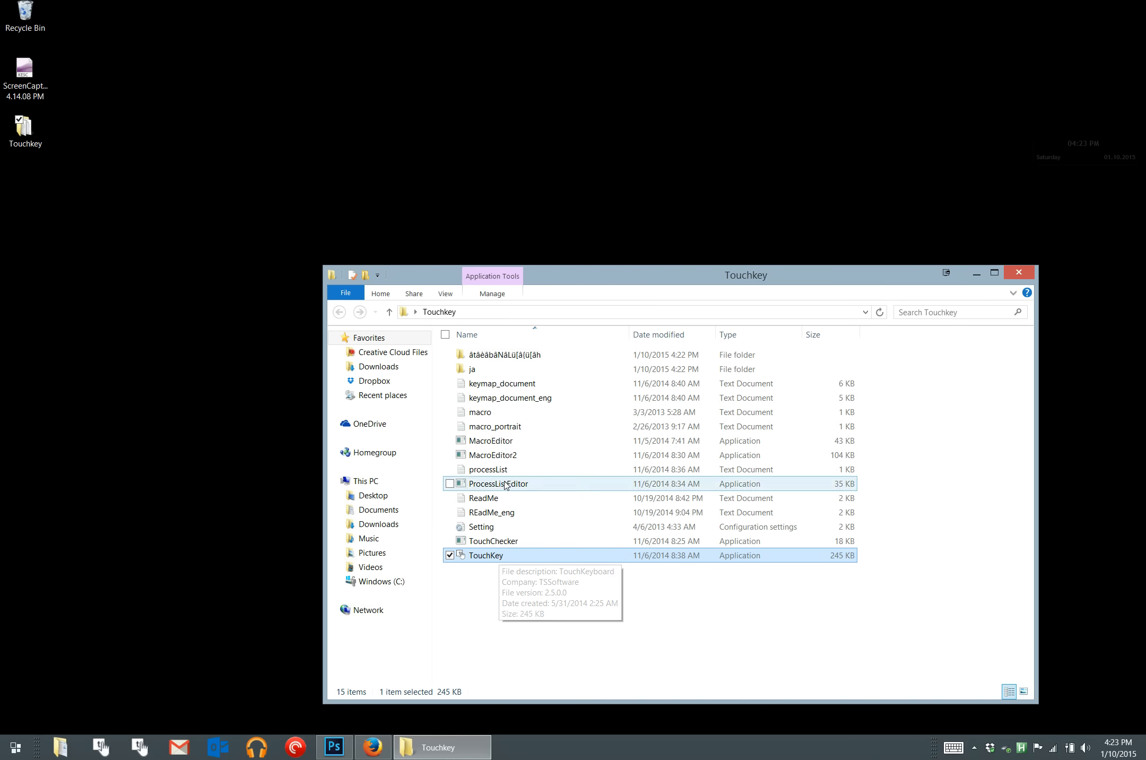
- Open MacroEditor2 from the Touchkey folder and add four buttons to the empty layout
{"action": "left_click", "coordinate": [499, 460]}
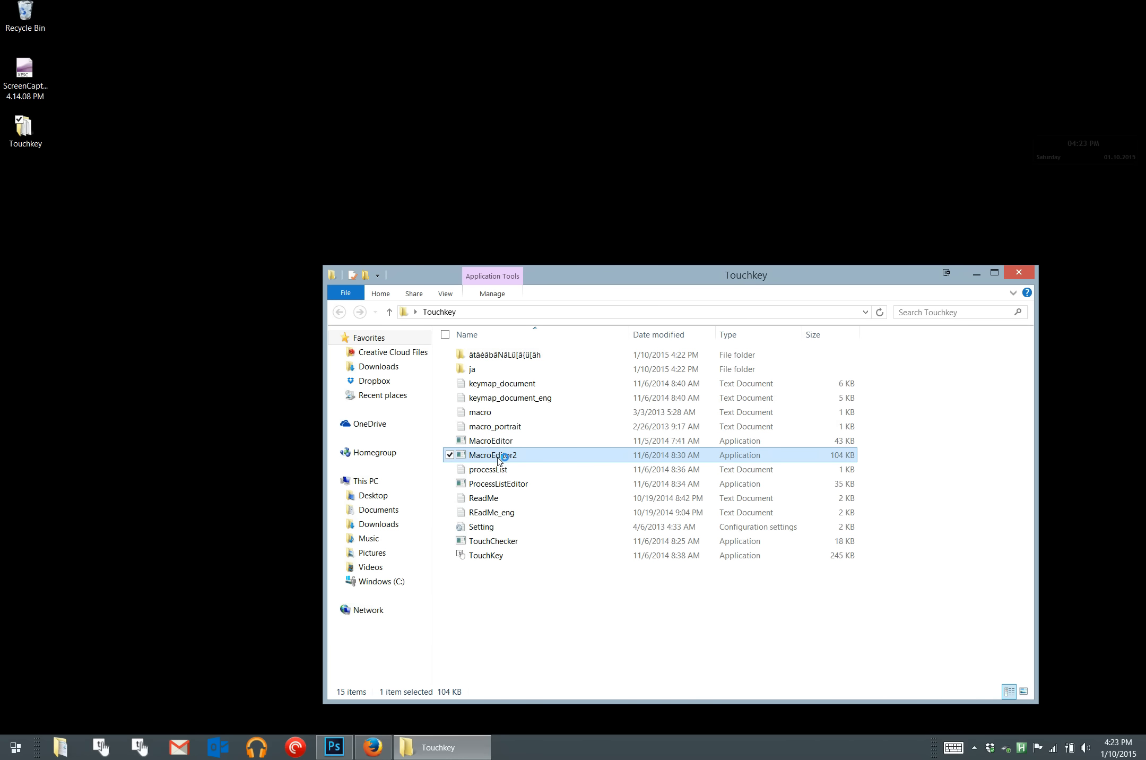
{"action": "left_click_drag", "start_coordinate": [282, 28], "coordinate": [316, 291]}
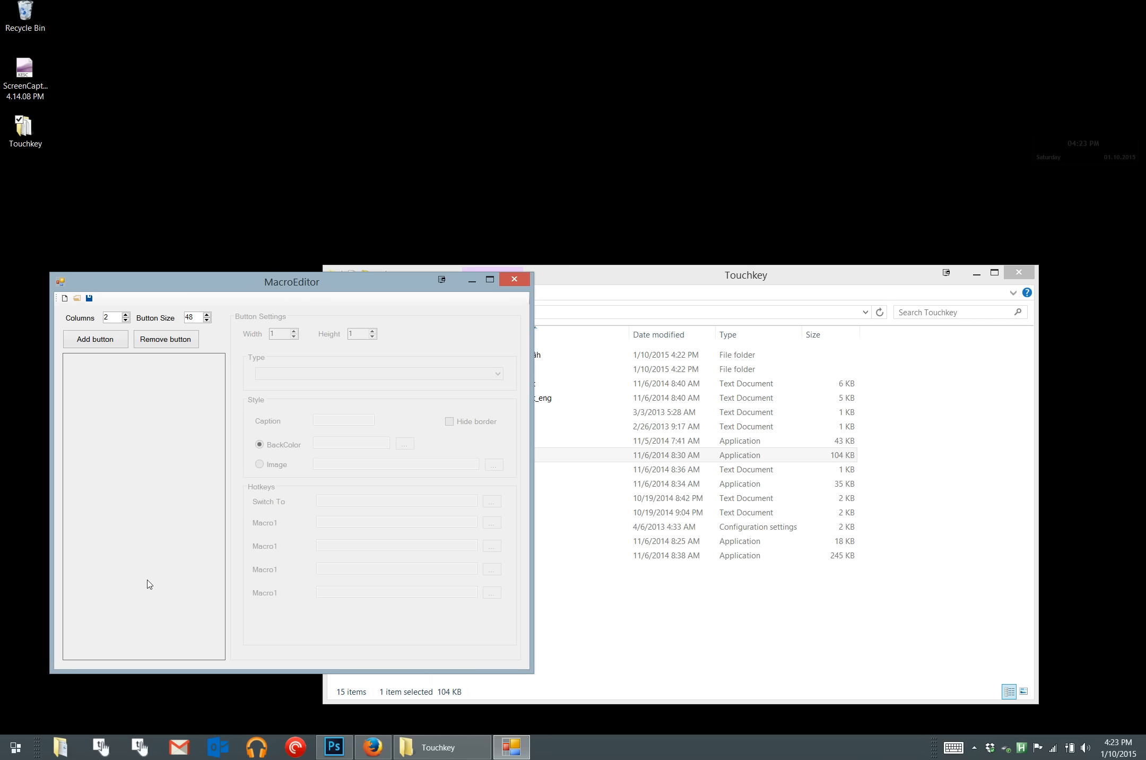
{"action": "left_click", "coordinate": [112, 346]}
{"action": "left_click", "coordinate": [112, 346]}
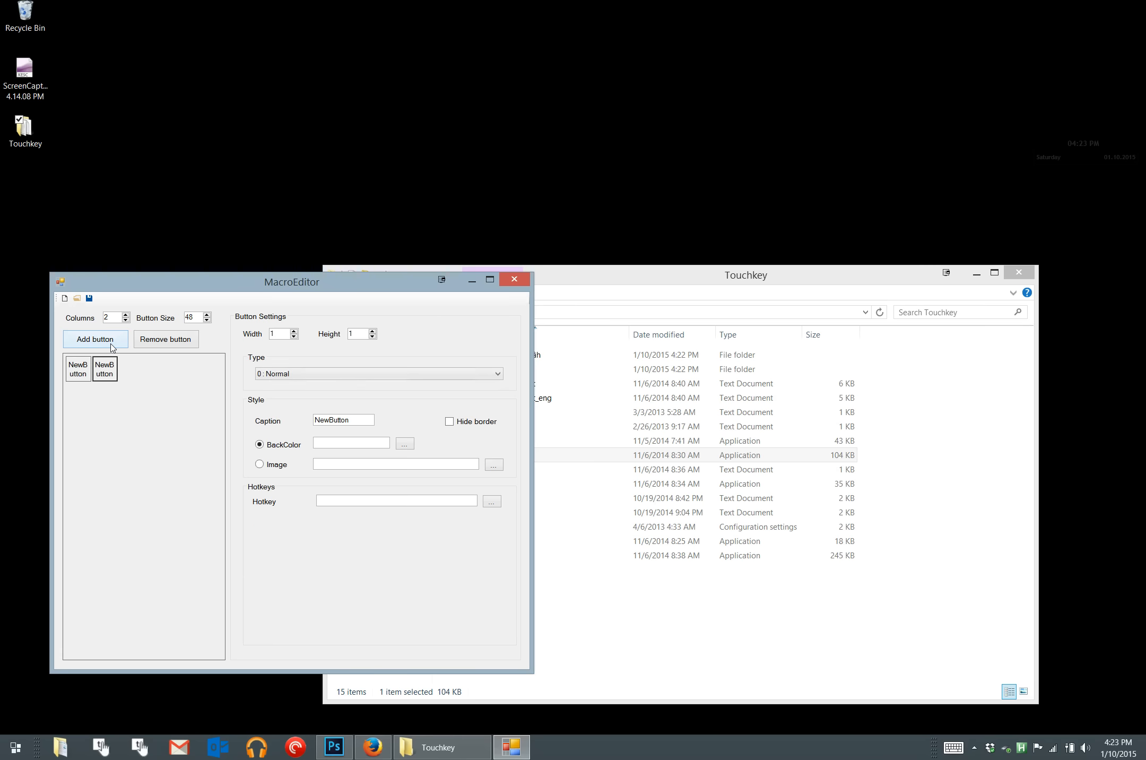
{"action": "left_click", "coordinate": [112, 346]}
{"action": "left_click", "coordinate": [112, 346]}
- Set the layout's button size to 90
{"action": "left_click", "coordinate": [207, 320]}
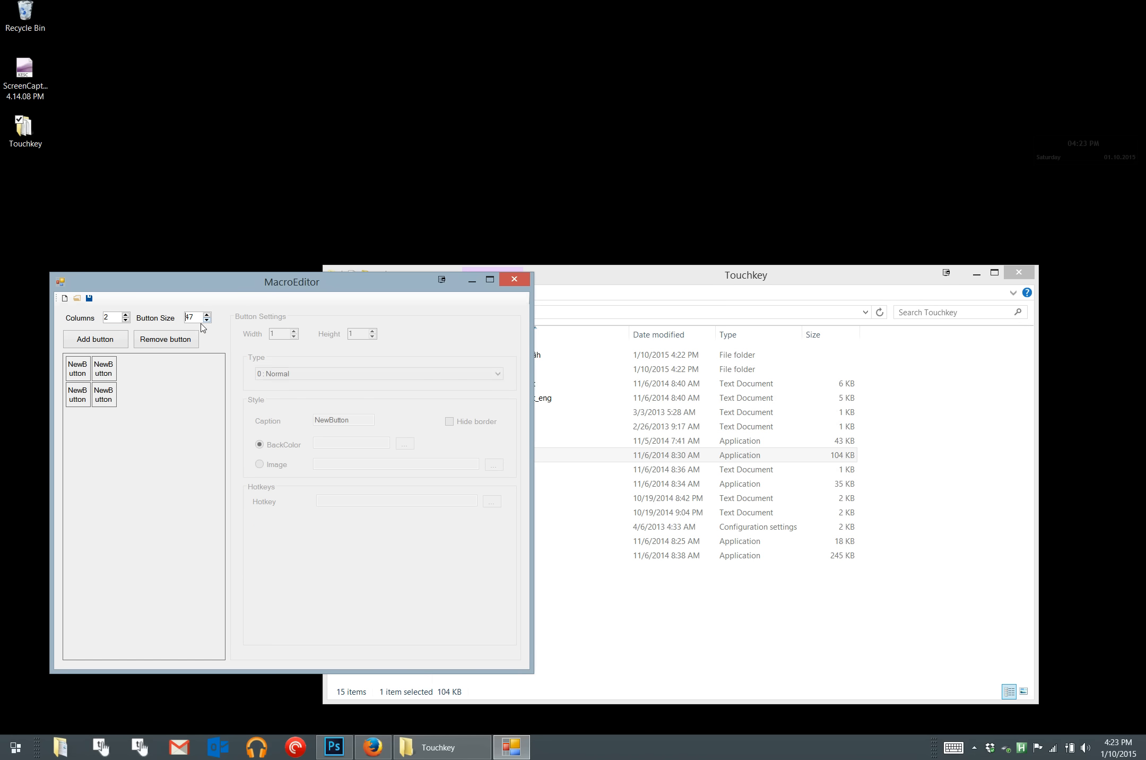
{"action": "left_click", "coordinate": [206, 315]}
{"action": "left_click", "coordinate": [207, 315]}
{"action": "left_click", "coordinate": [207, 314]}
{"action": "left_click", "coordinate": [206, 314]}
{"action": "left_click", "coordinate": [207, 315]}
{"action": "left_click_drag", "start_coordinate": [207, 316], "coordinate": [207, 315]}
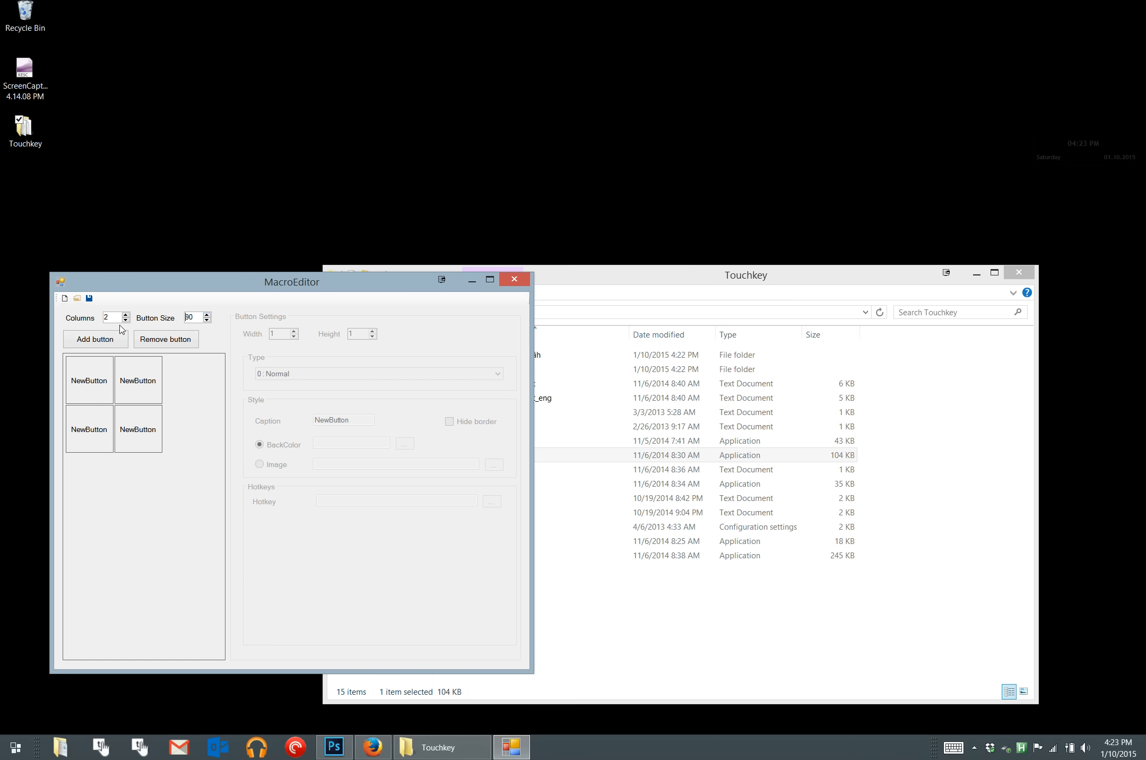
- Enlarge the MacroEditor window, then set the layout to 5 columns and add five more buttons
{"action": "left_click_drag", "start_coordinate": [533, 672], "coordinate": [918, 706]}
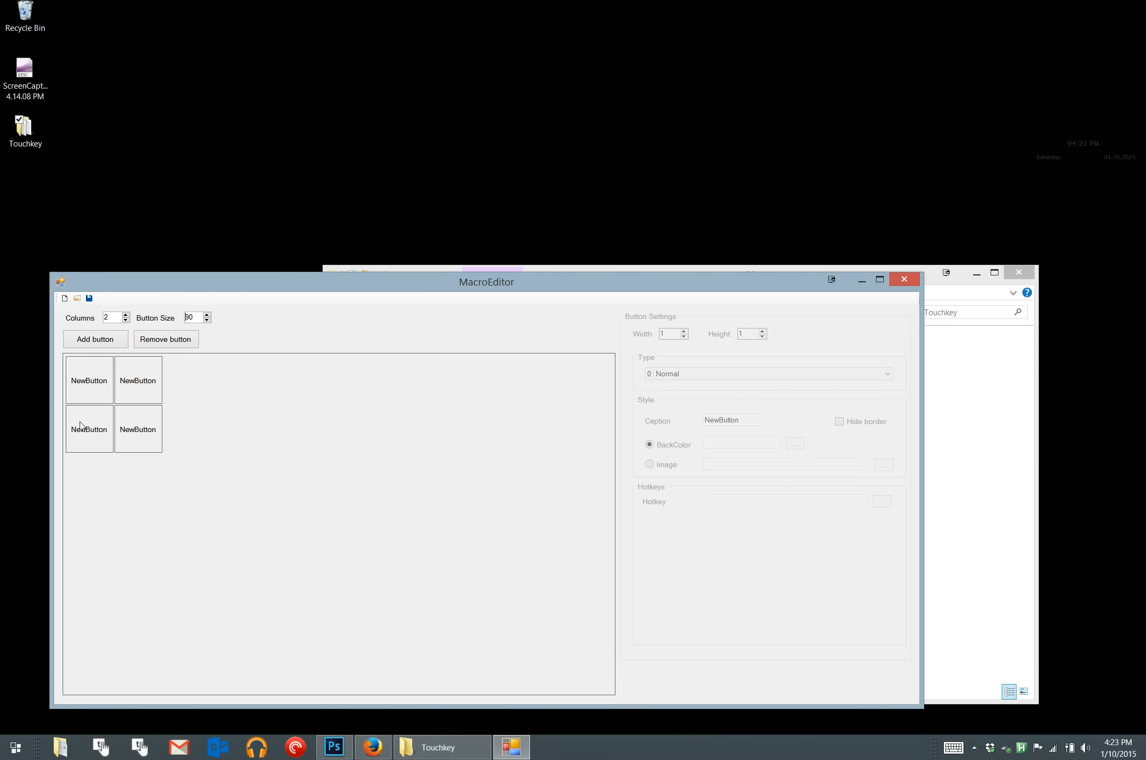
{"action": "left_click", "coordinate": [126, 316]}
{"action": "left_click", "coordinate": [125, 315]}
{"action": "left_click", "coordinate": [126, 315]}
{"action": "left_click", "coordinate": [119, 344]}
{"action": "left_click", "coordinate": [119, 342]}
{"action": "left_click", "coordinate": [119, 343]}
{"action": "left_click", "coordinate": [119, 342]}
{"action": "left_click", "coordinate": [119, 342]}
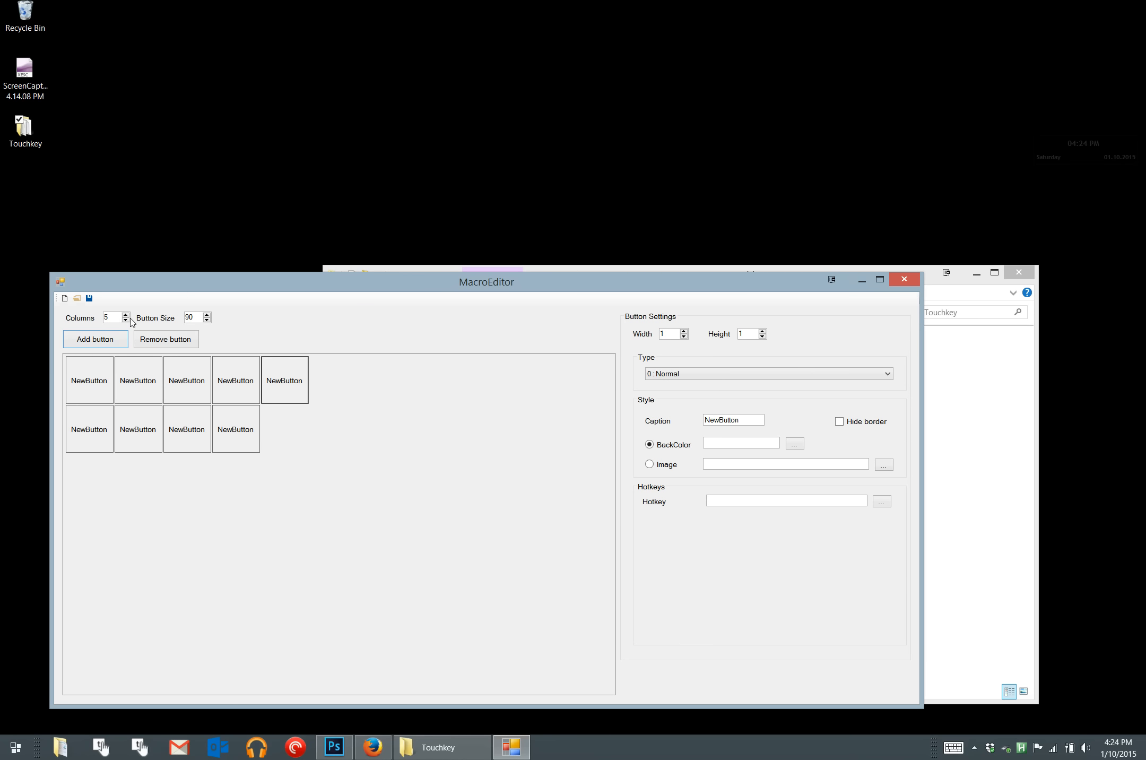
- Set the layout to 3 columns and select the last button in the third row
{"action": "left_click", "coordinate": [126, 320]}
{"action": "left_click", "coordinate": [126, 320]}
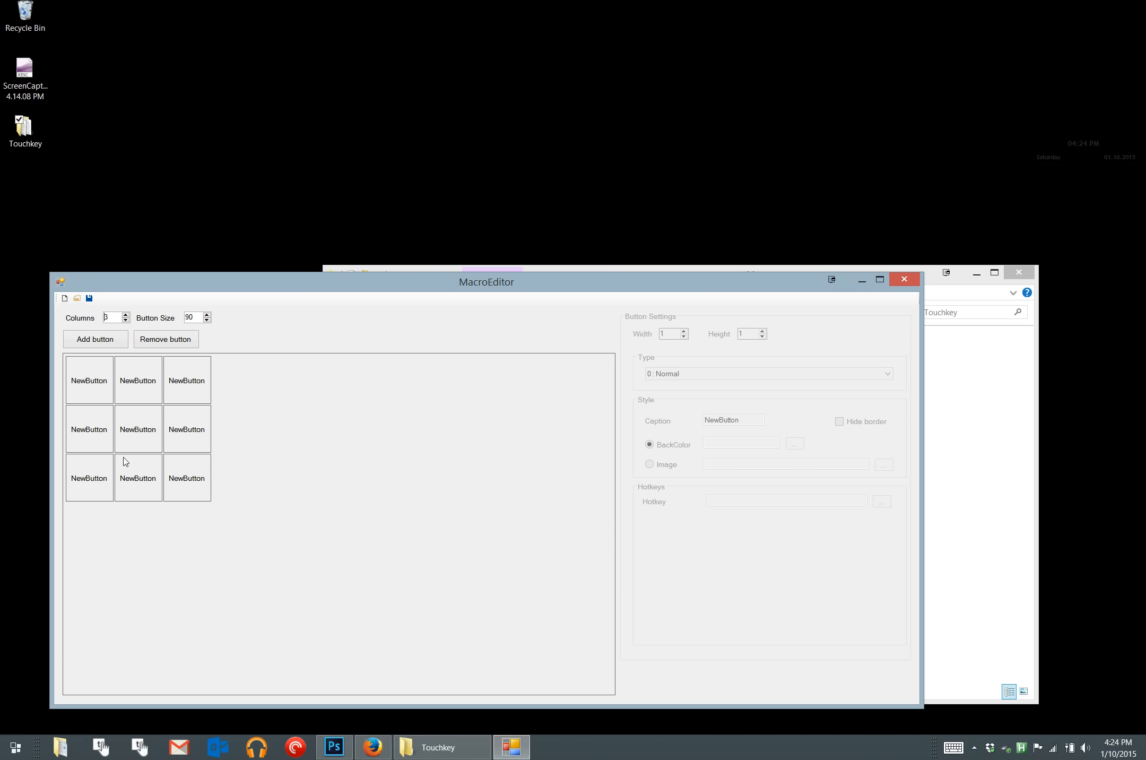
{"action": "left_click", "coordinate": [197, 484]}
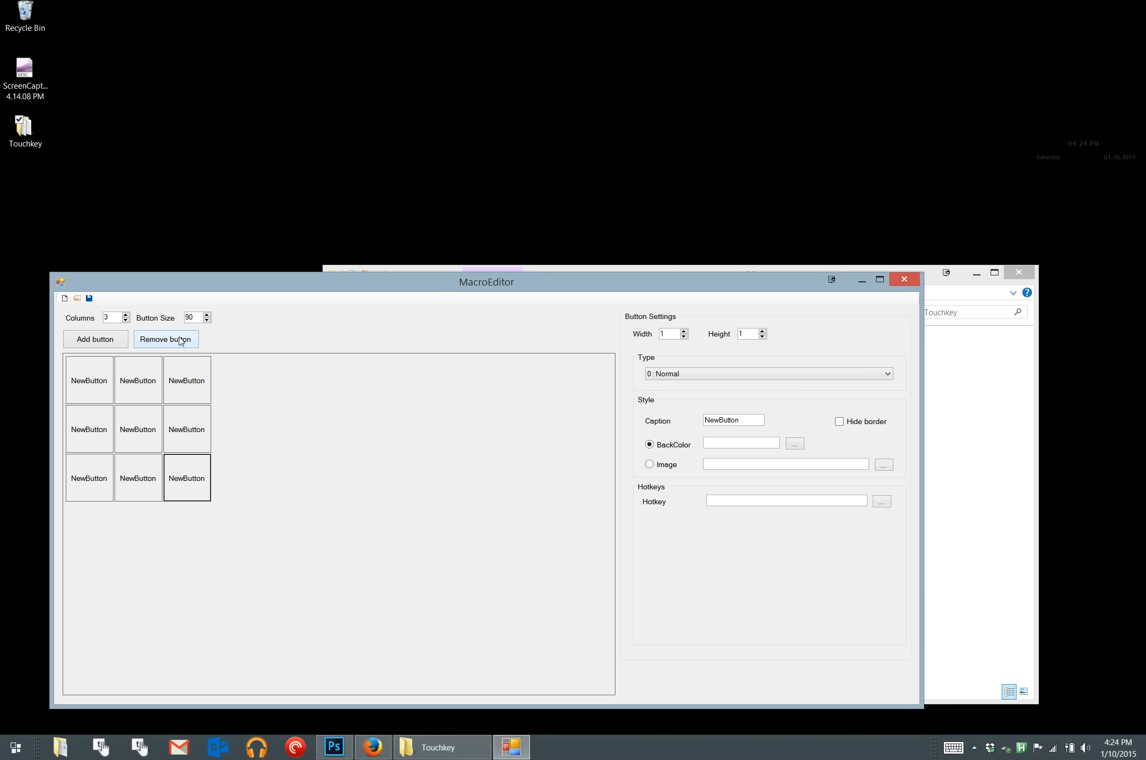
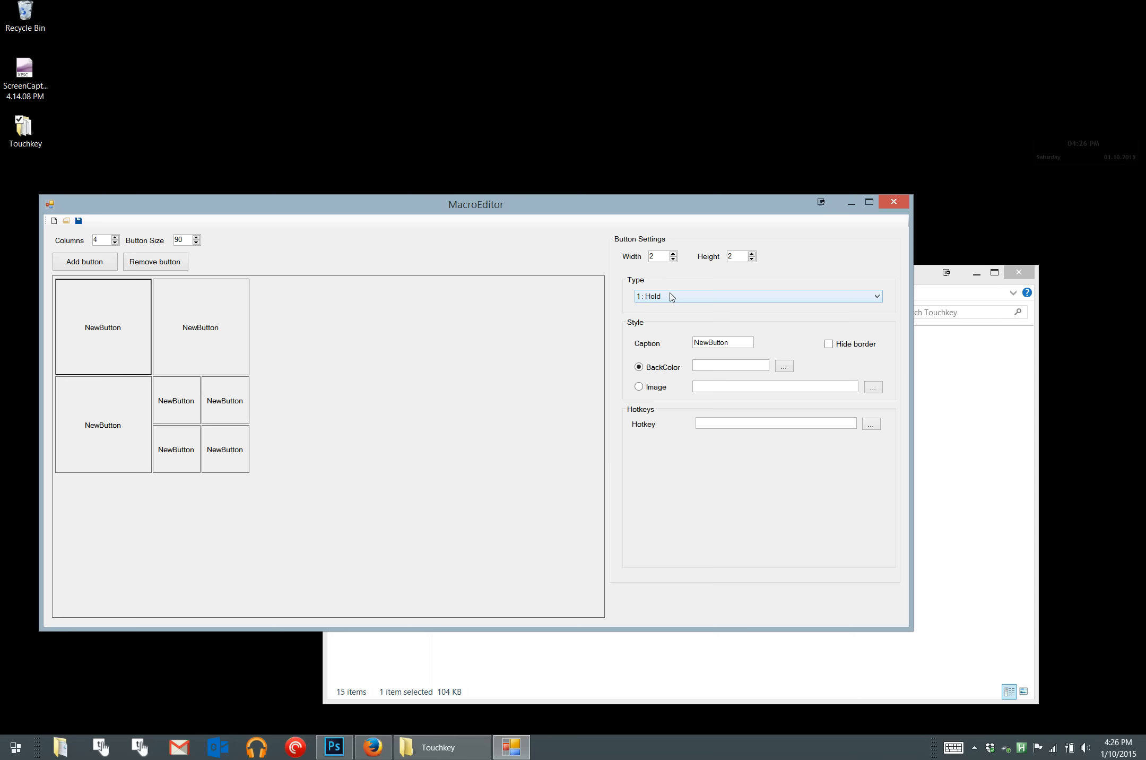
- Change the type of the first 2 by 2 button to 2 : Vertical Slider
{"action": "left_click", "coordinate": [671, 296]}
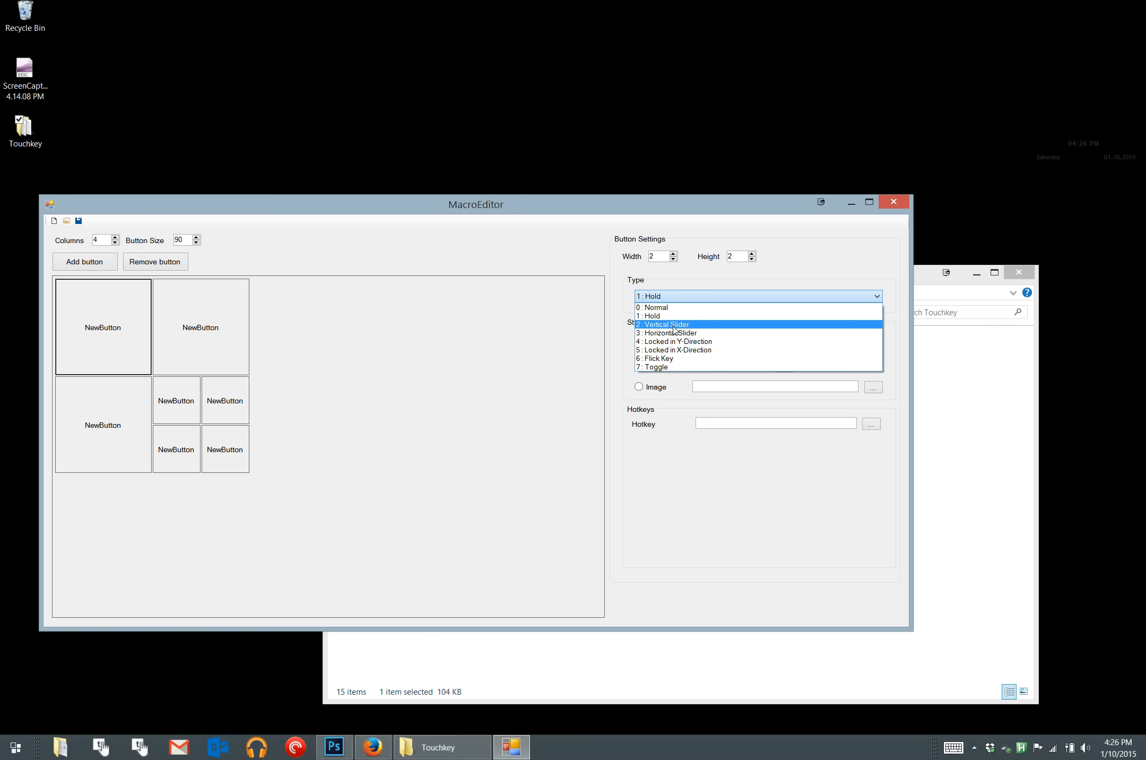
{"action": "left_click", "coordinate": [672, 324]}
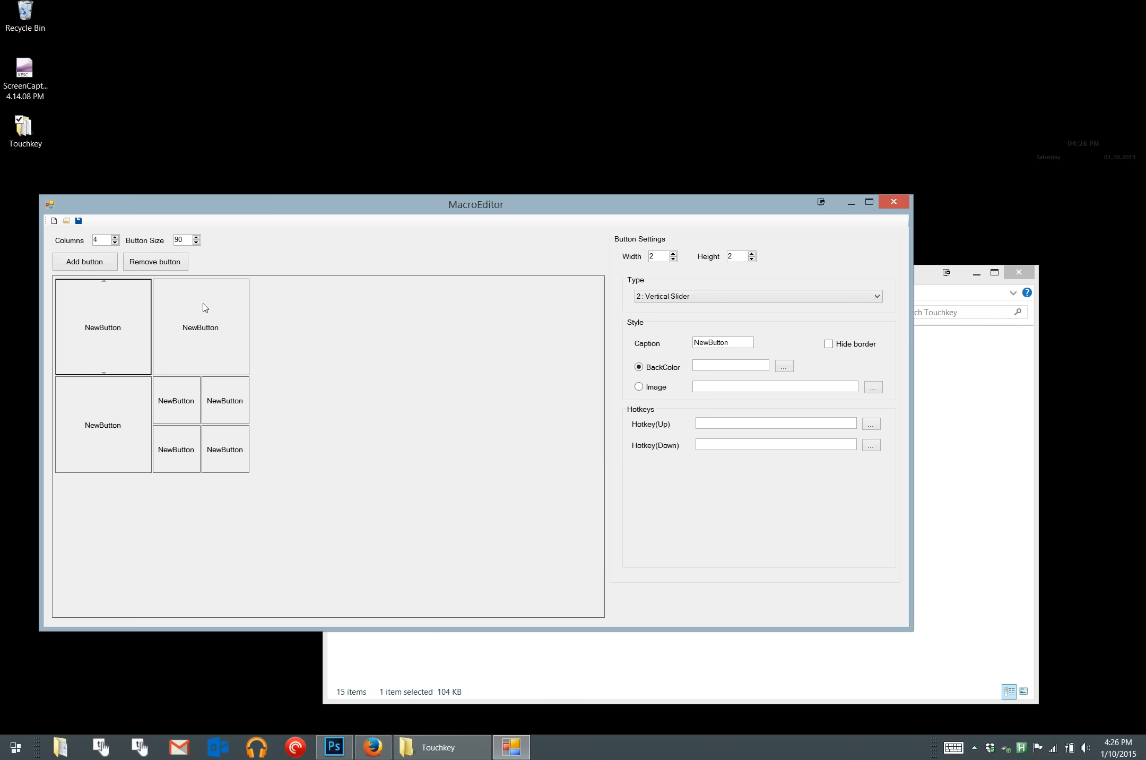
- Switch to Photoshop and launch the painting TouchKey toolbar over the canvas
{"action": "left_click", "coordinate": [334, 747]}
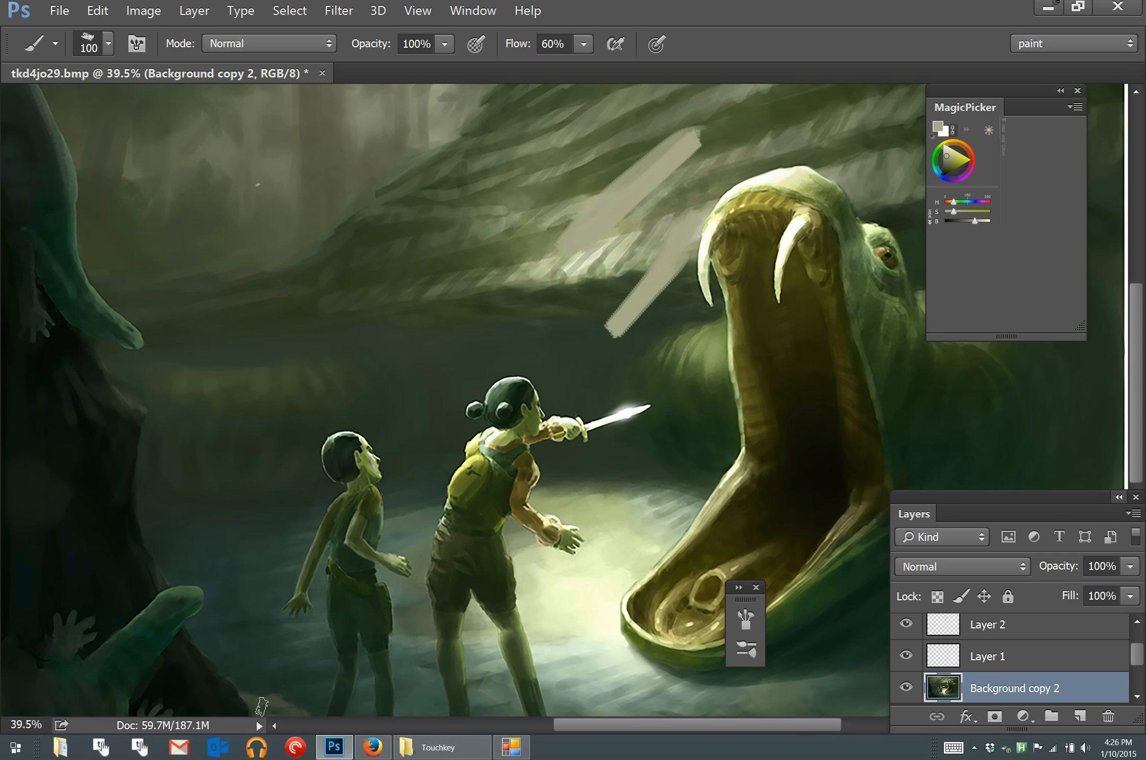
{"action": "left_click", "coordinate": [101, 746]}
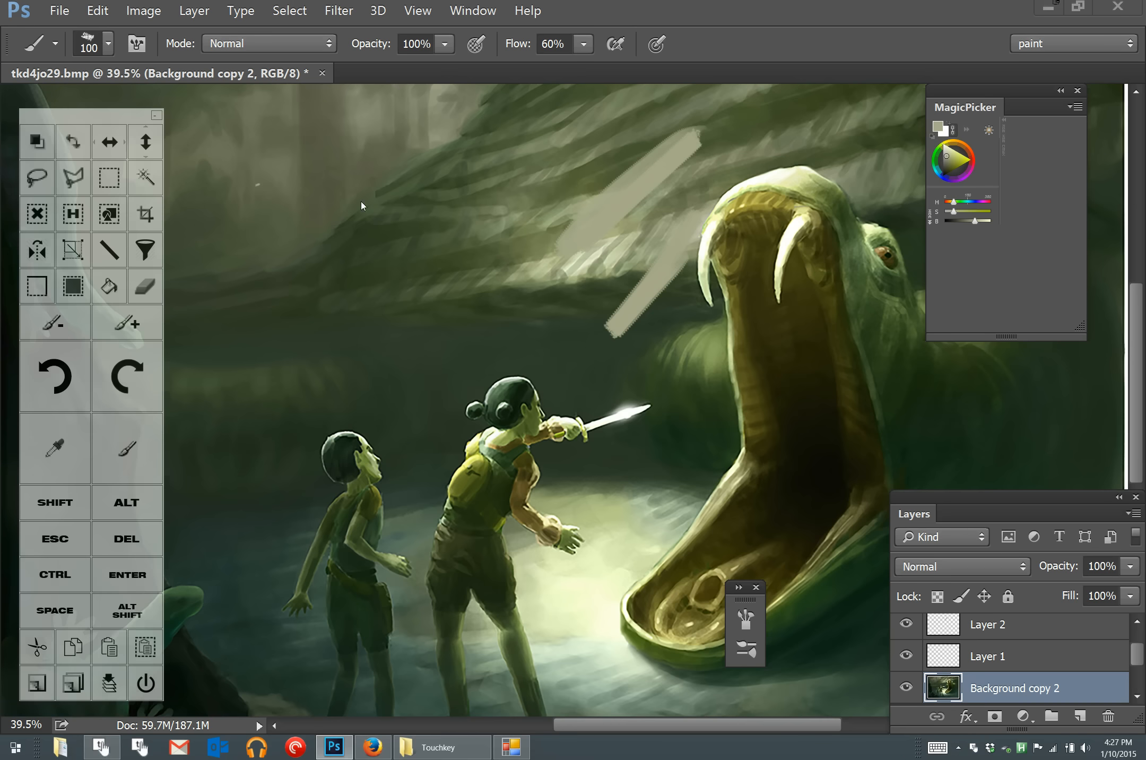
- Draw a large circular marquee selection over the painting's middle and nudge it vertically with the touch toolbar's vertical slider
{"action": "key", "text": "m"}
{"action": "left_click_drag", "start_coordinate": [349, 150], "coordinate": [762, 542]}
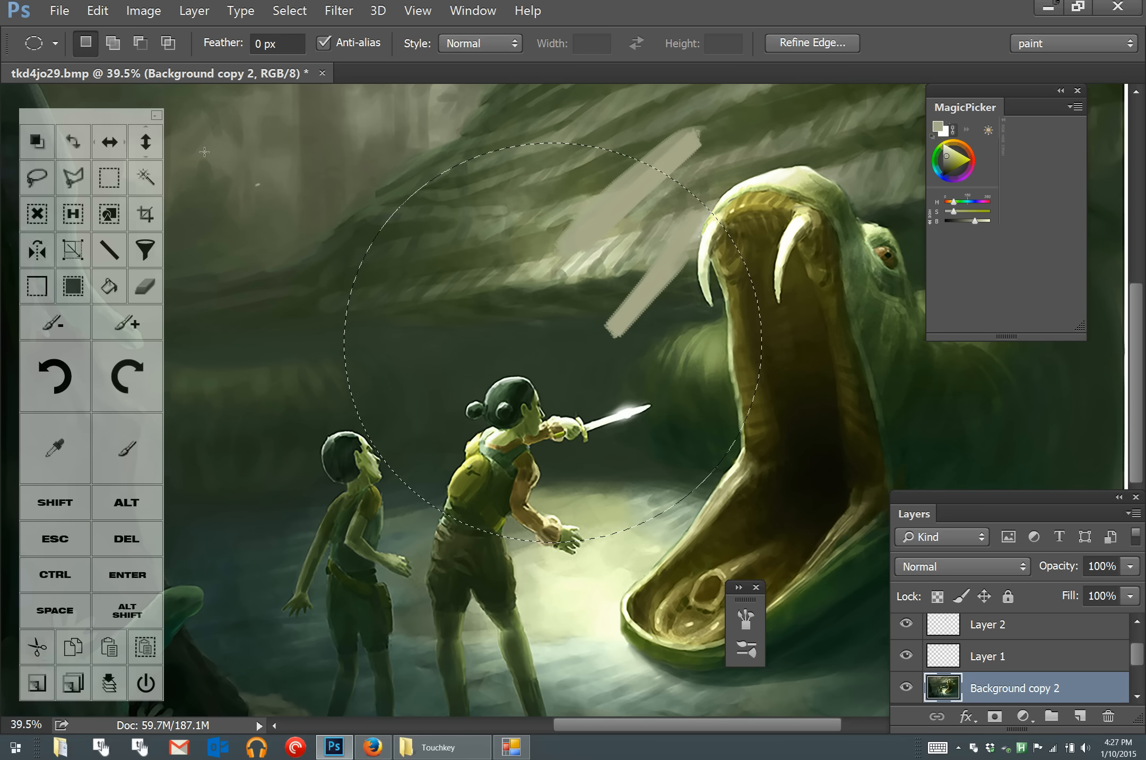
{"action": "left_click", "coordinate": [146, 141]}
{"action": "left_click_drag", "start_coordinate": [146, 142], "coordinate": [156, 259]}
{"action": "left_click", "coordinate": [145, 142]}
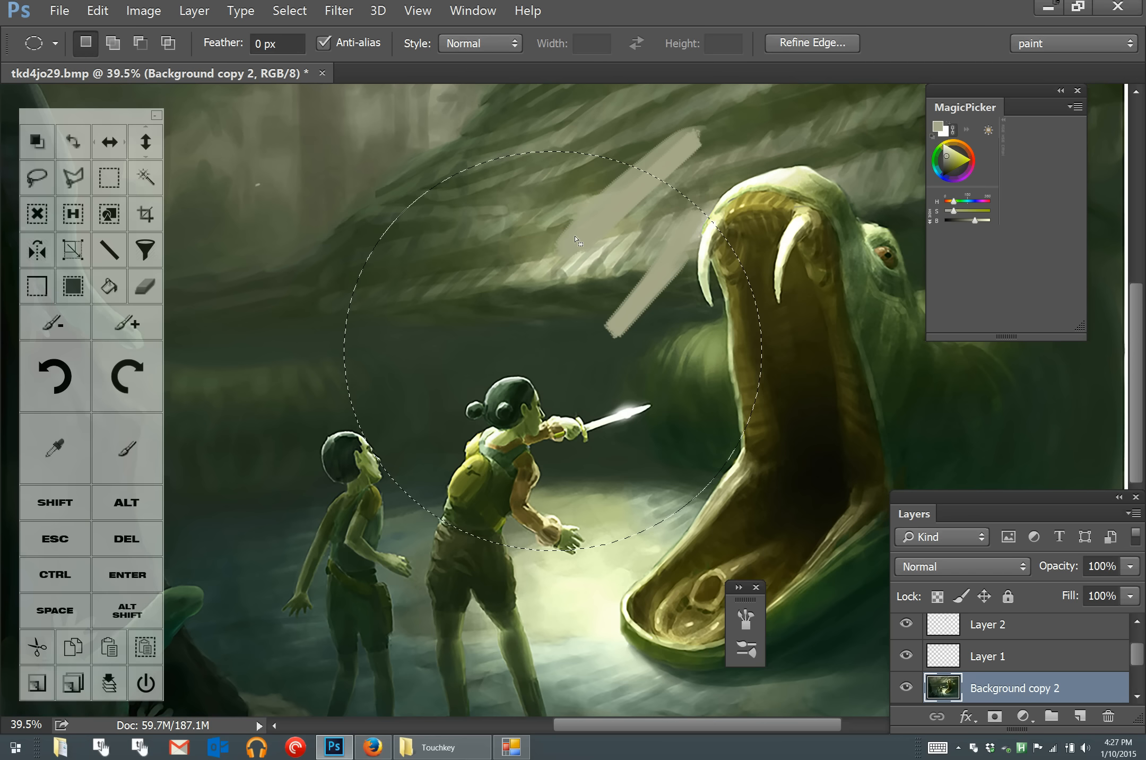
- Nudge the circular selection horizontally with the touch toolbar's horizontal slider and reposition the toolbar slightly on the canvas
{"action": "left_click", "coordinate": [109, 142]}
{"action": "left_click", "coordinate": [109, 142]}
{"action": "left_click", "coordinate": [109, 142]}
{"action": "mouse_move", "coordinate": [85, 115]}
{"action": "left_mouse_down"}
{"action": "mouse_move", "coordinate": [121, 124]}
{"action": "mouse_move", "coordinate": [103, 105]}
{"action": "left_mouse_up"}
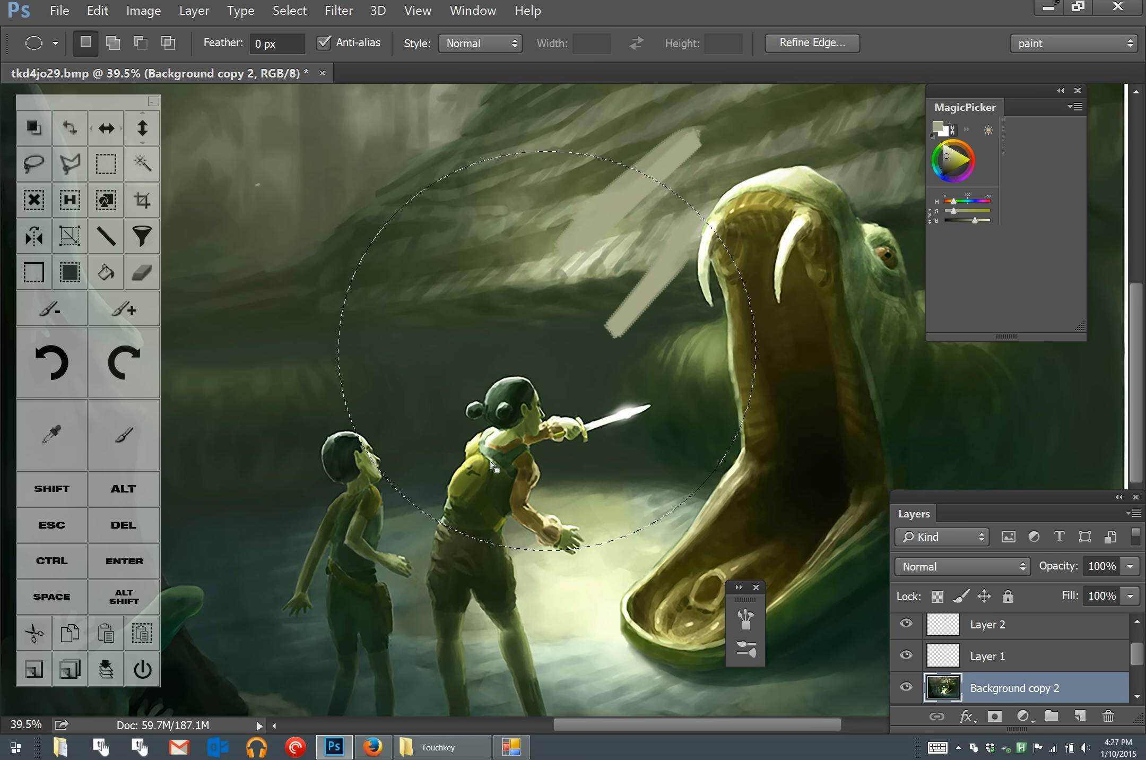
- Switch back to MacroEditor and caption the first 2 by 2 button "Undo" and the second "Redo"
{"action": "left_click", "coordinate": [511, 747]}
{"action": "left_click_drag", "start_coordinate": [512, 208], "coordinate": [683, 295]}
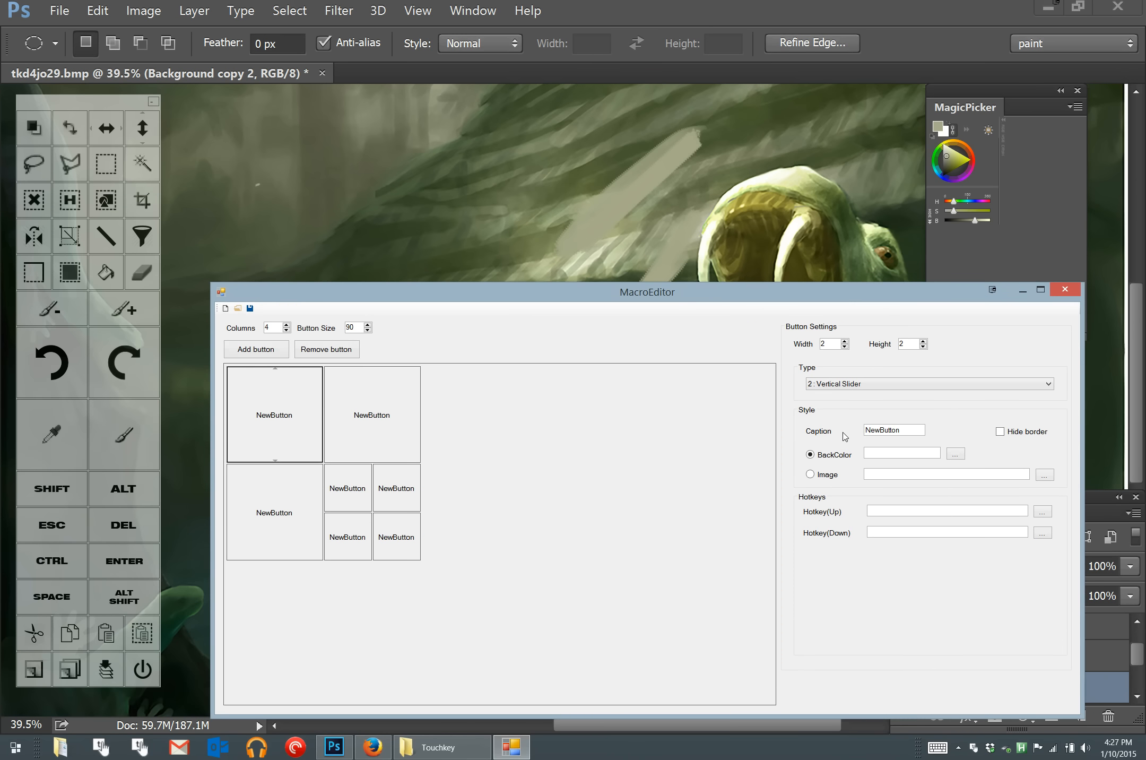
{"action": "left_click_drag", "start_coordinate": [903, 430], "coordinate": [844, 446]}
{"action": "type", "text": "Undo"}
{"action": "left_click", "coordinate": [385, 404]}
{"action": "double_click", "coordinate": [917, 429]}
{"action": "type", "text": "Redo"}
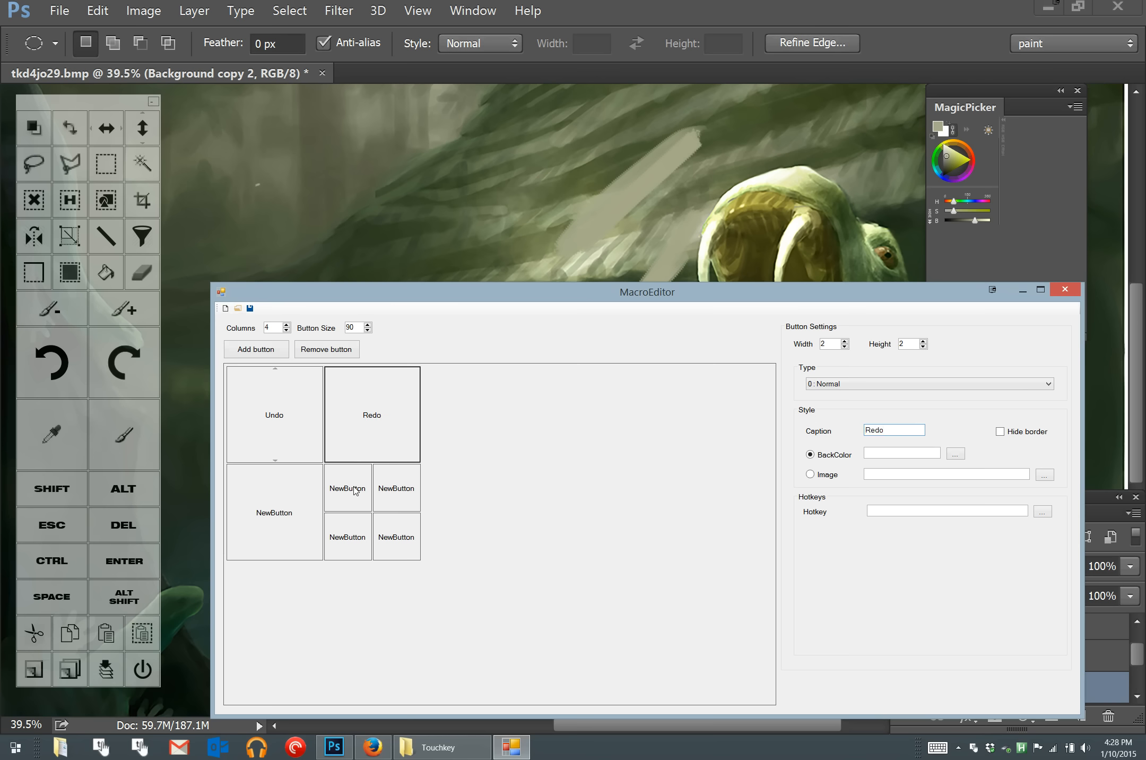
- Try a light yellow background colour on the Undo button and clear it
{"action": "left_click", "coordinate": [297, 407]}
{"action": "left_click", "coordinate": [362, 413]}
{"action": "left_click", "coordinate": [298, 411]}
{"action": "left_click", "coordinate": [363, 413]}
{"action": "left_click", "coordinate": [283, 399]}
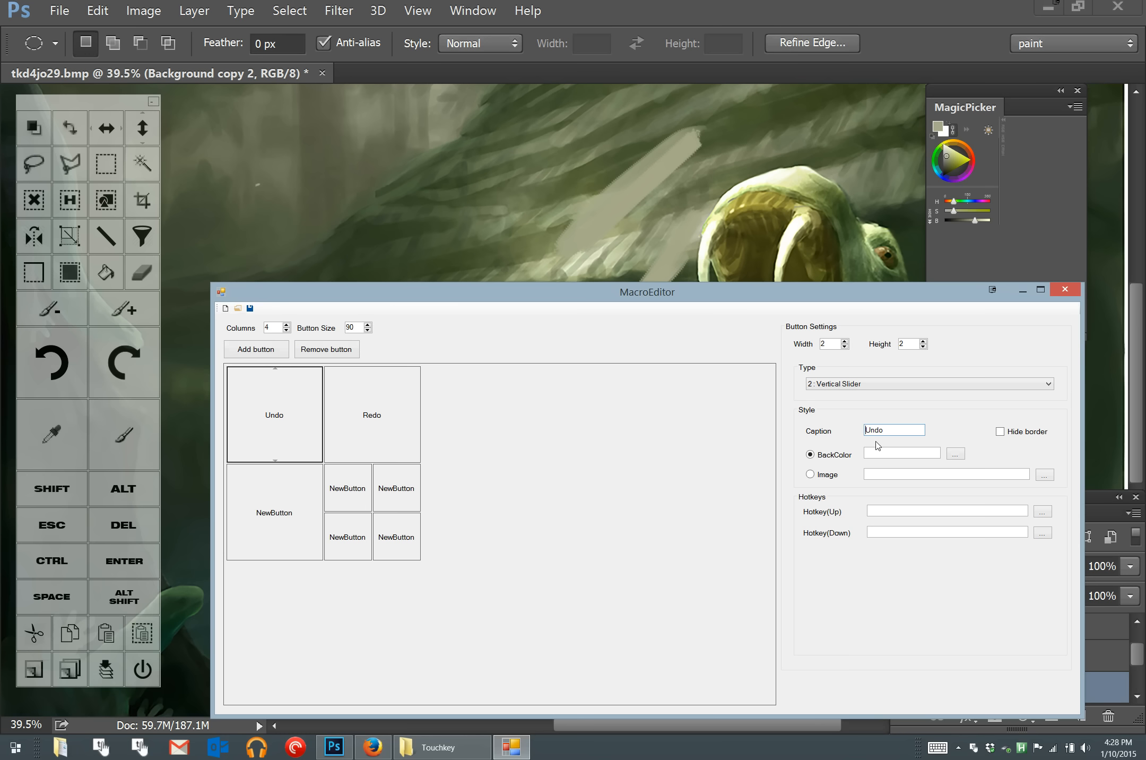
{"action": "left_click", "coordinate": [955, 453]}
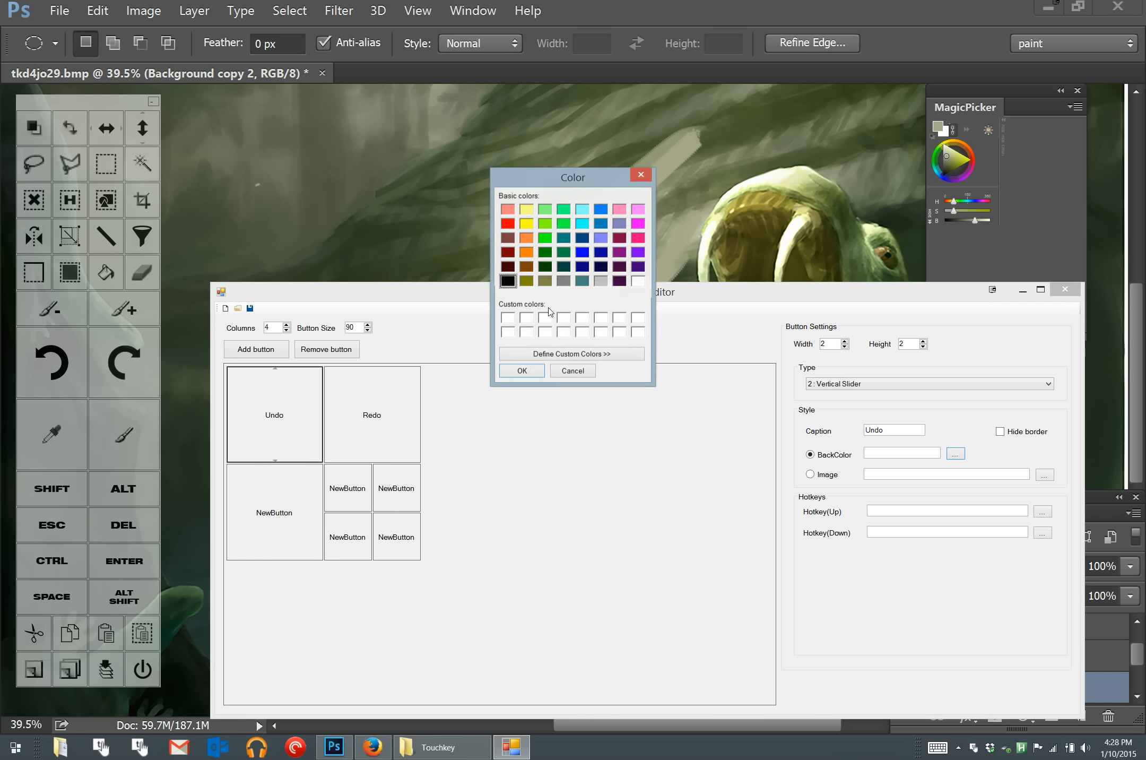
{"action": "left_click", "coordinate": [529, 212]}
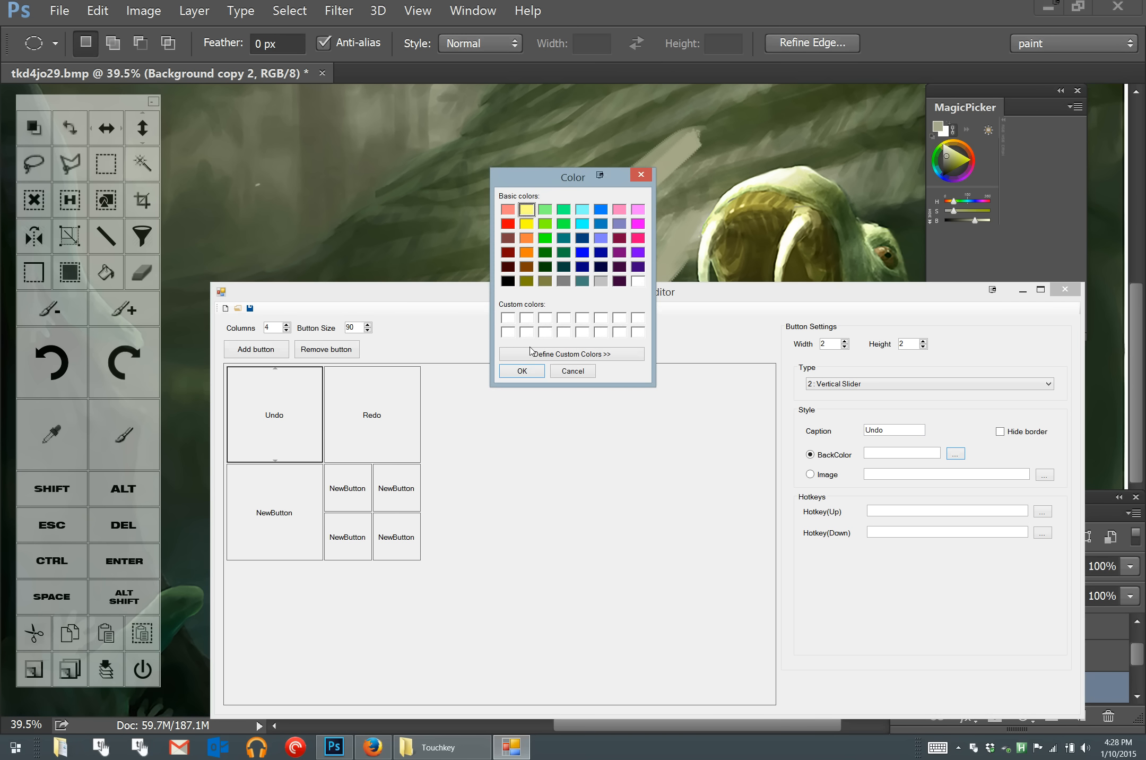
{"action": "left_click", "coordinate": [541, 375]}
{"action": "key", "text": "BackSpace"}
- Set the Undo button's style to Image and look through the icons in the Touchkey Main img folder in File Explorer
{"action": "left_click", "coordinate": [810, 474]}
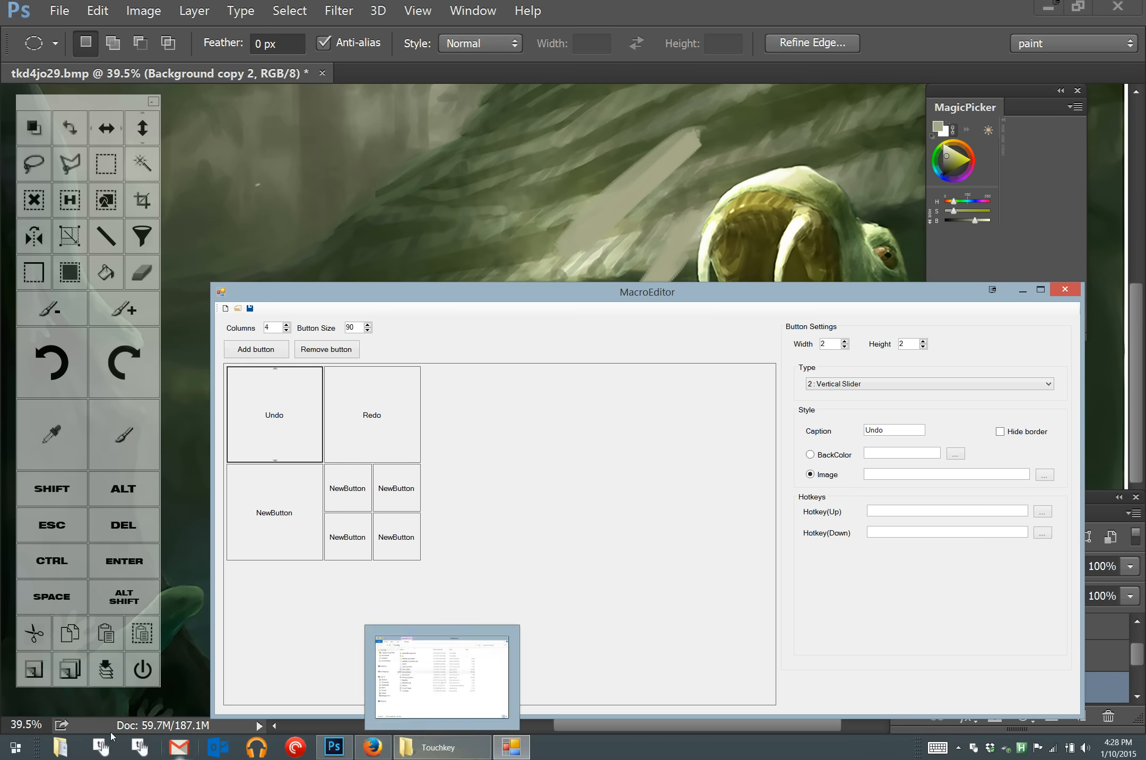
{"action": "left_click", "coordinate": [61, 754]}
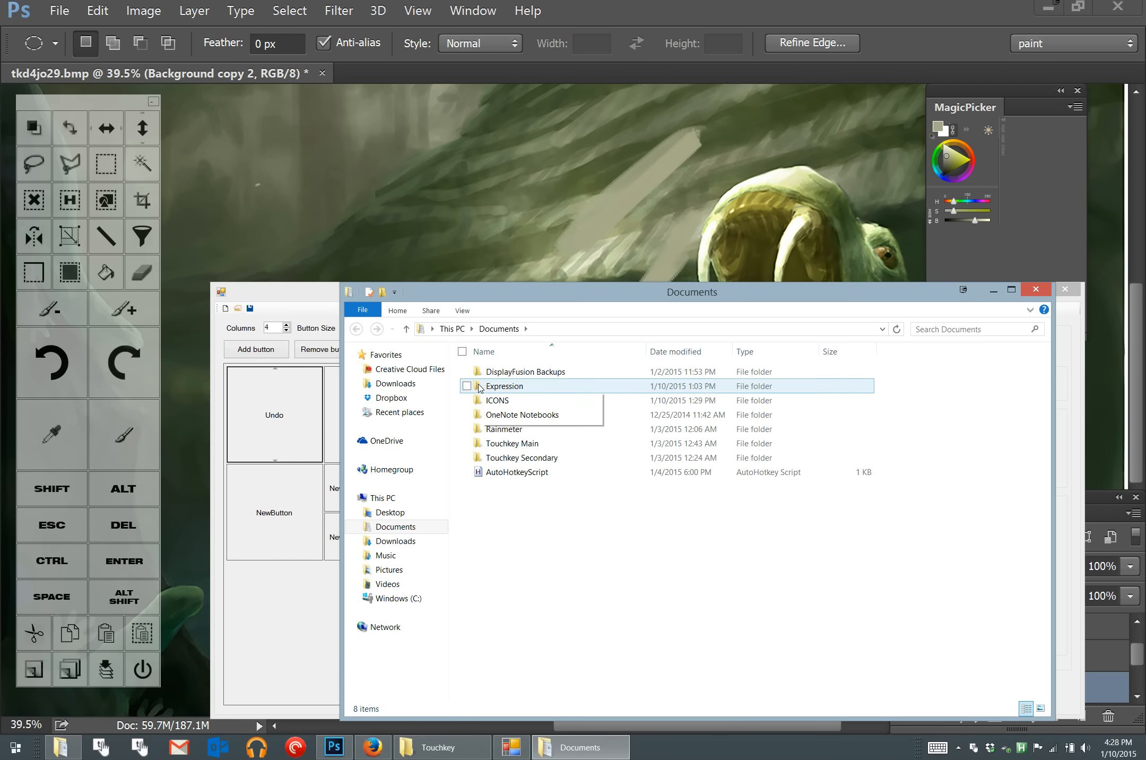
{"action": "left_click", "coordinate": [531, 445]}
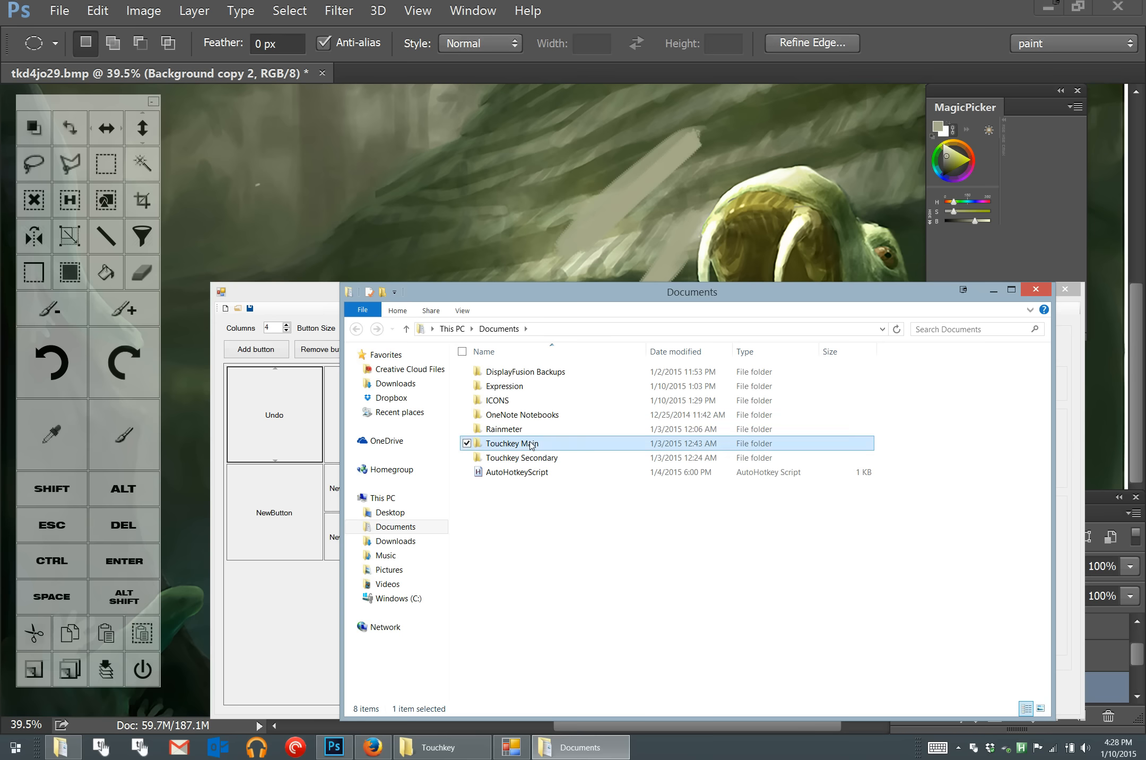
{"action": "double_click", "coordinate": [530, 445]}
{"action": "double_click", "coordinate": [502, 385]}
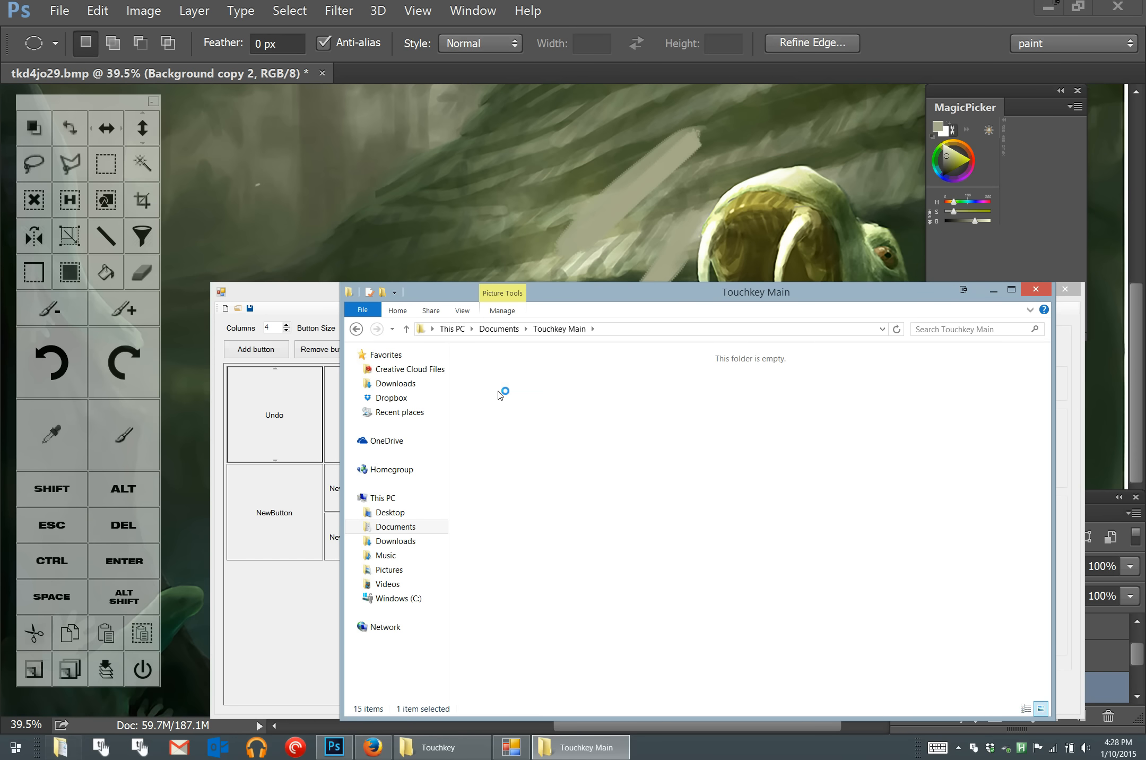
{"action": "left_click", "coordinate": [356, 329]}
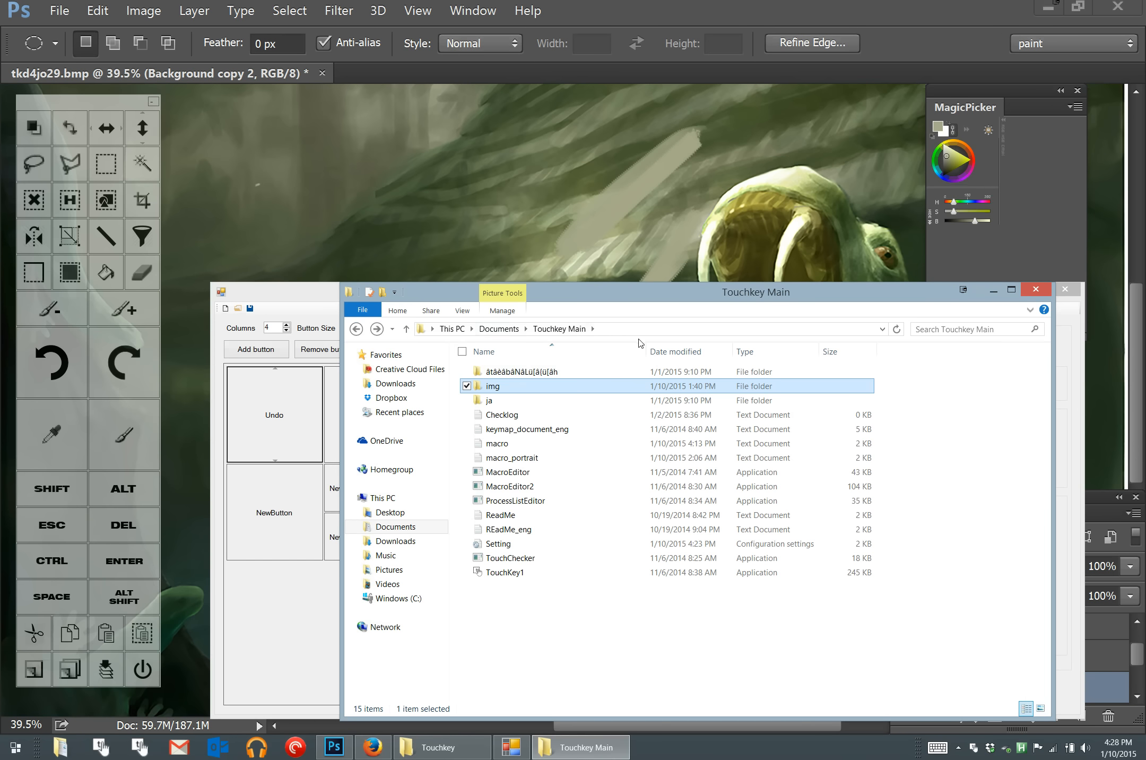
{"action": "double_click", "coordinate": [516, 392]}
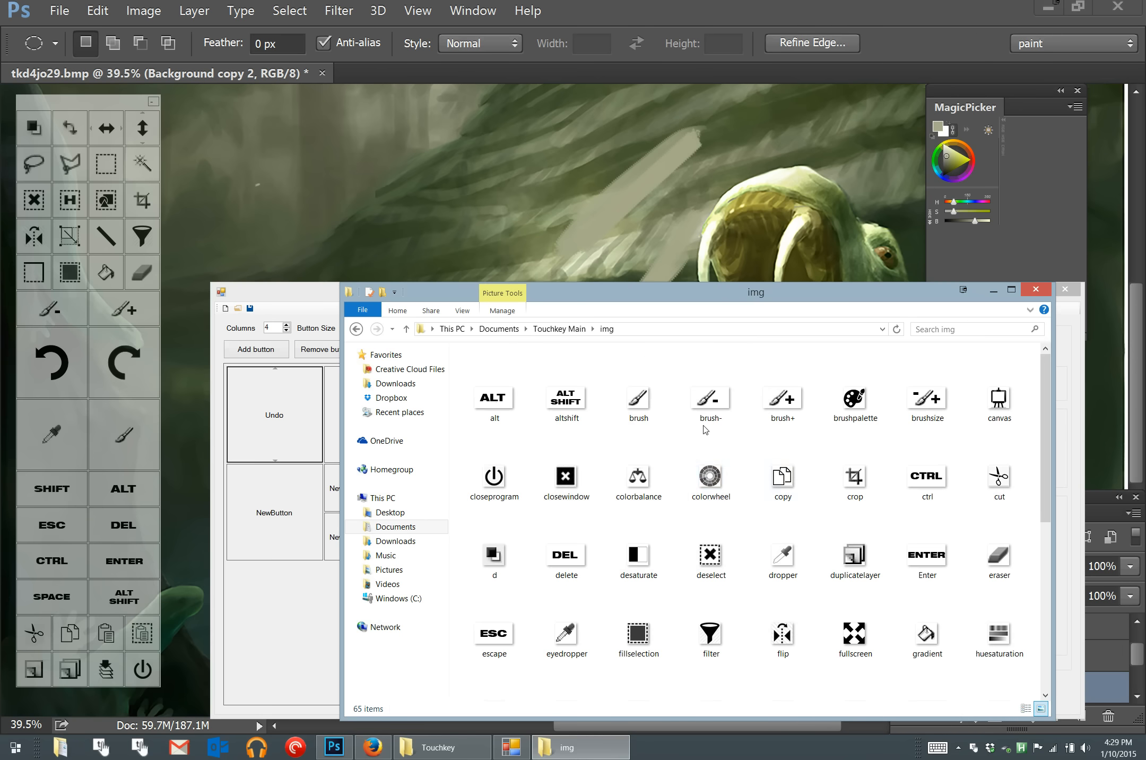
{"action": "scroll", "coordinate": [781, 477], "scroll_direction": "down", "scroll_amount": 5}
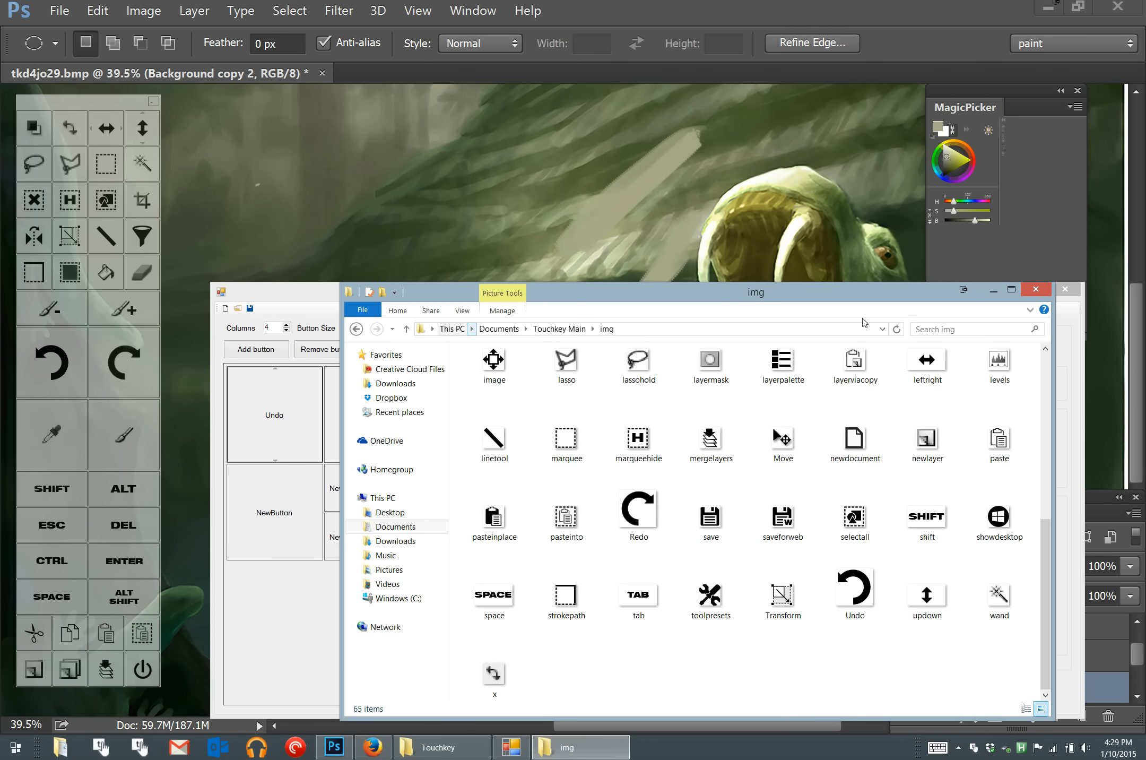
{"action": "left_click", "coordinate": [1036, 291]}
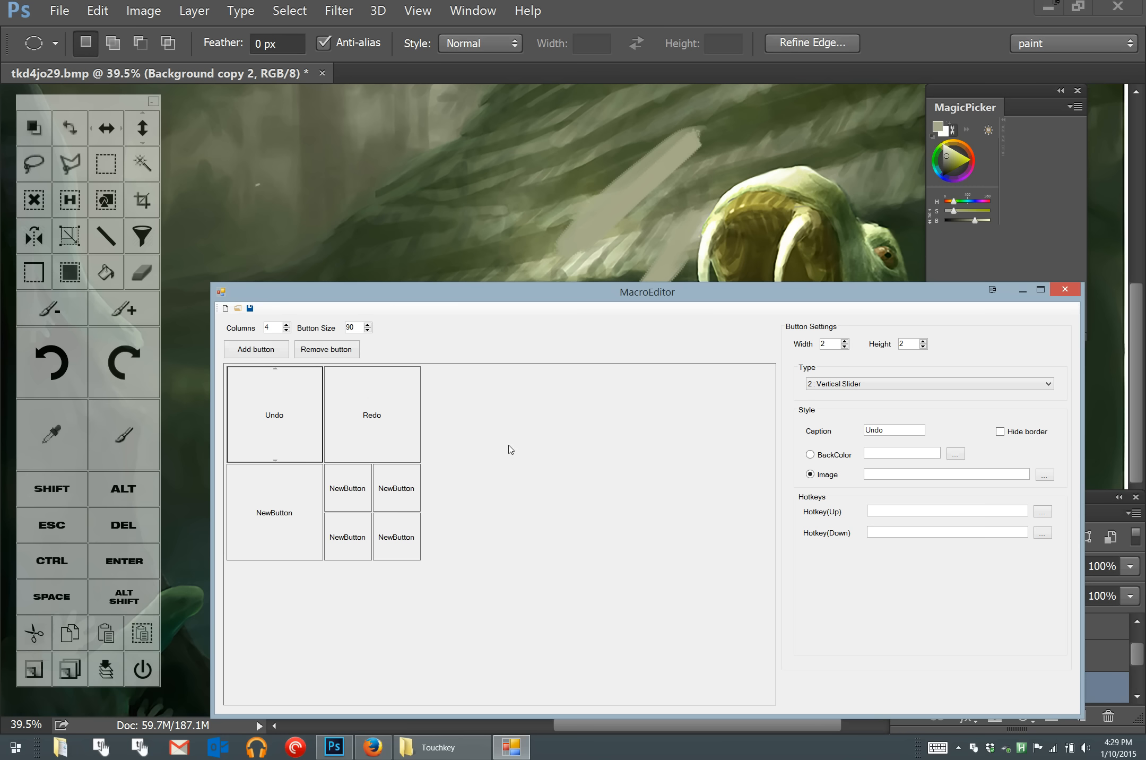
- Assign the Undo image from Documents > Touchkey Main > img to the Undo button
{"action": "left_click", "coordinate": [1045, 475]}
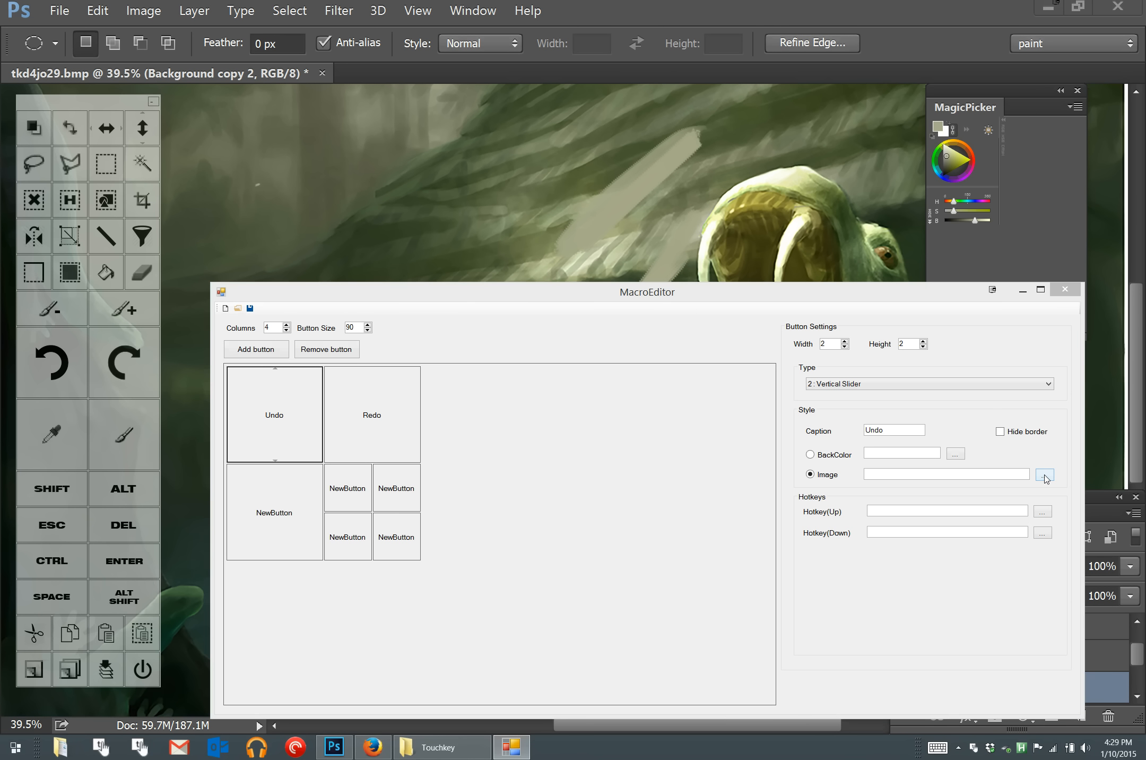
{"action": "left_click", "coordinate": [295, 503]}
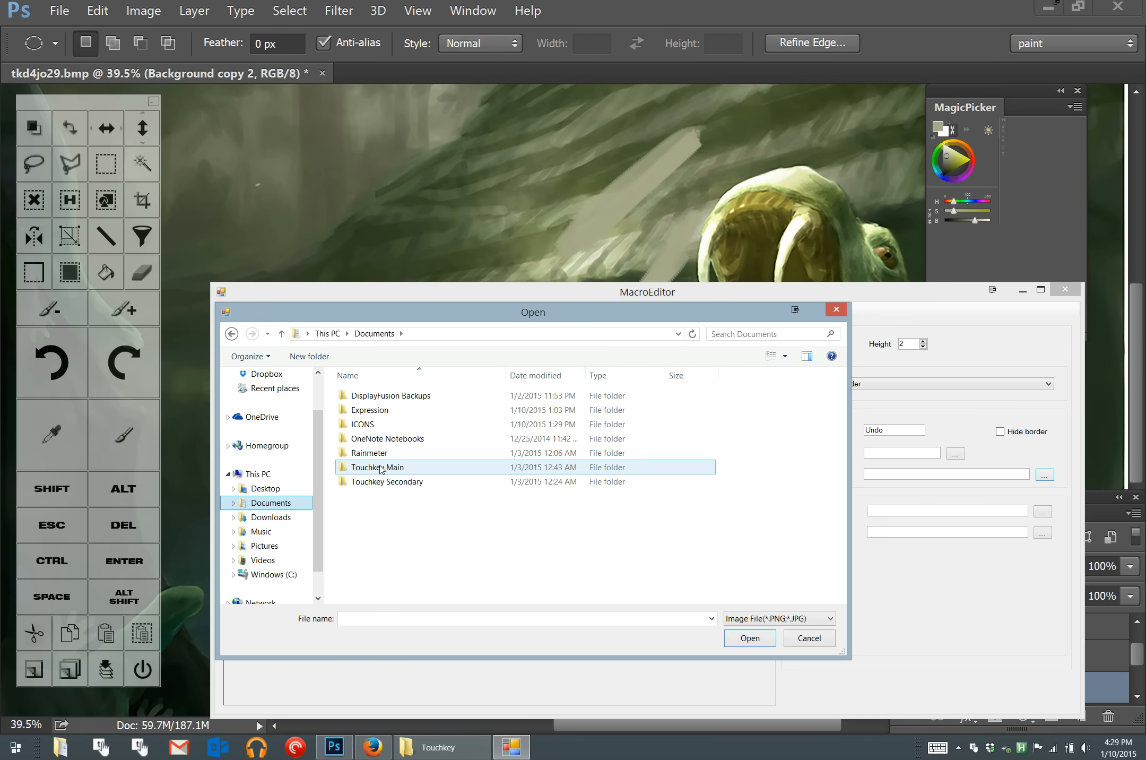
{"action": "double_click", "coordinate": [377, 467]}
{"action": "left_click", "coordinate": [374, 414]}
{"action": "double_click", "coordinate": [374, 414]}
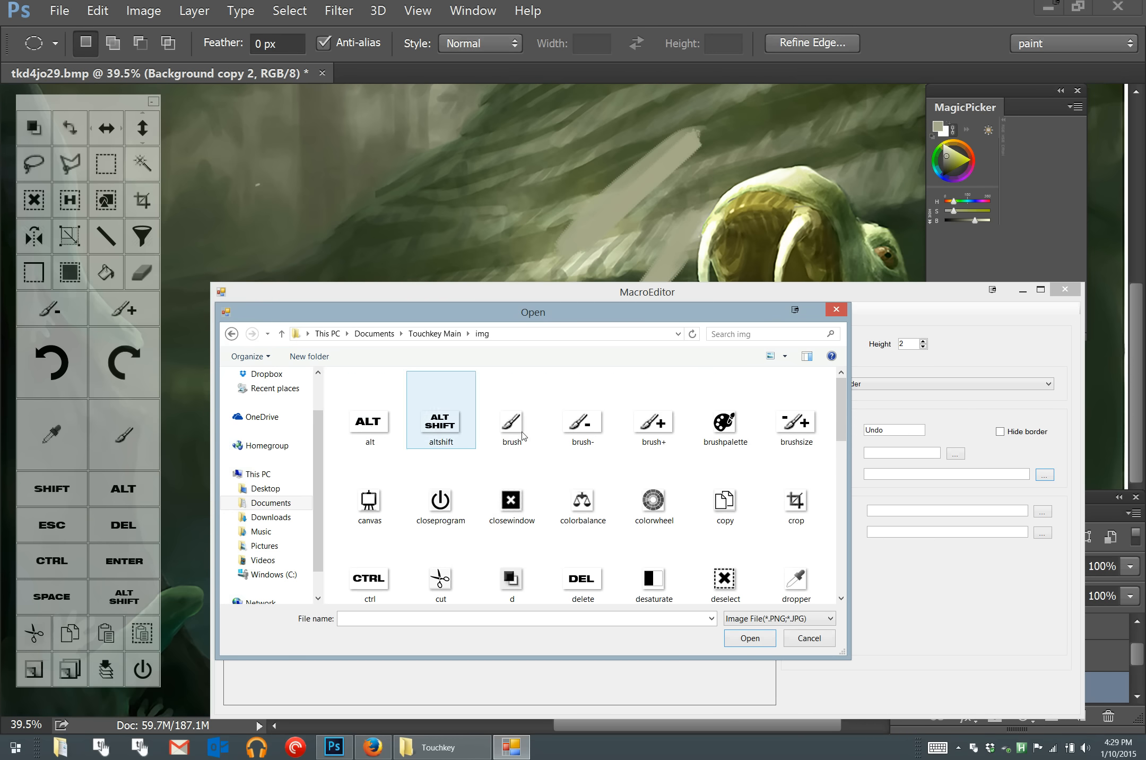
{"action": "scroll", "coordinate": [637, 478], "scroll_direction": "down", "scroll_amount": 5}
{"action": "scroll", "coordinate": [637, 480], "scroll_direction": "down", "scroll_amount": 2}
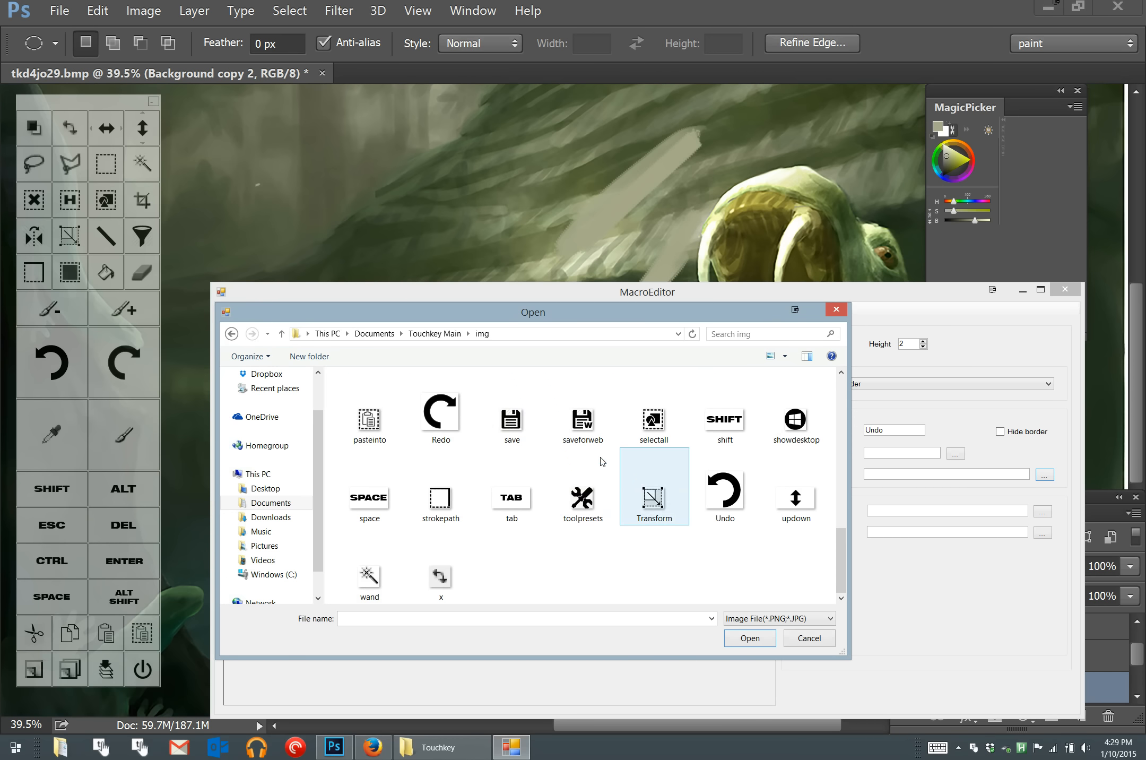
{"action": "left_click", "coordinate": [440, 414]}
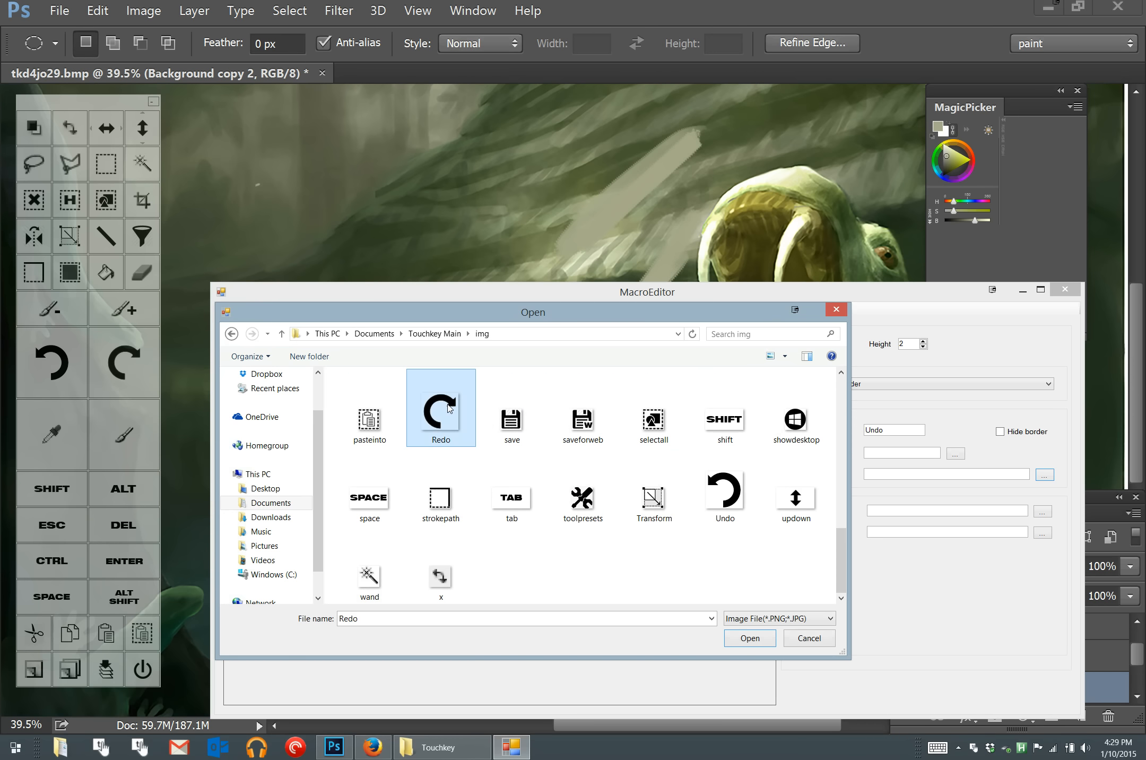
{"action": "double_click", "coordinate": [725, 483]}
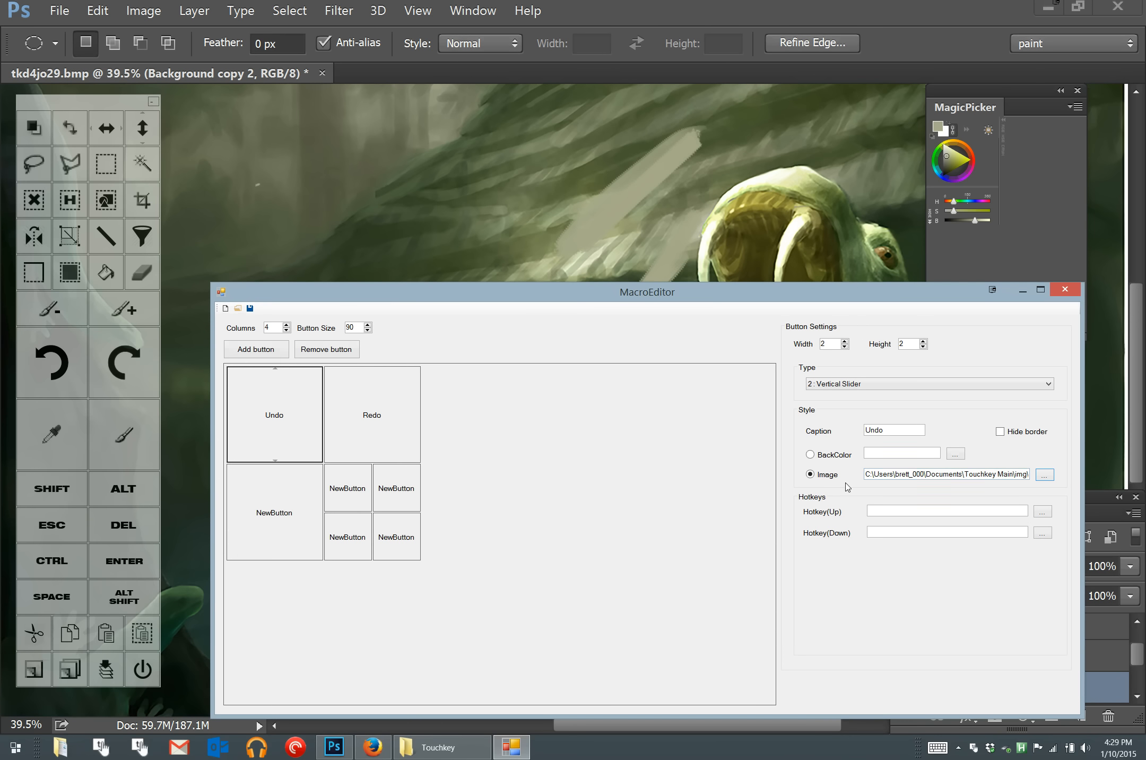
- Change the Undo button's type to 0 : Normal
{"action": "left_click", "coordinate": [886, 509]}
{"action": "left_click", "coordinate": [850, 384]}
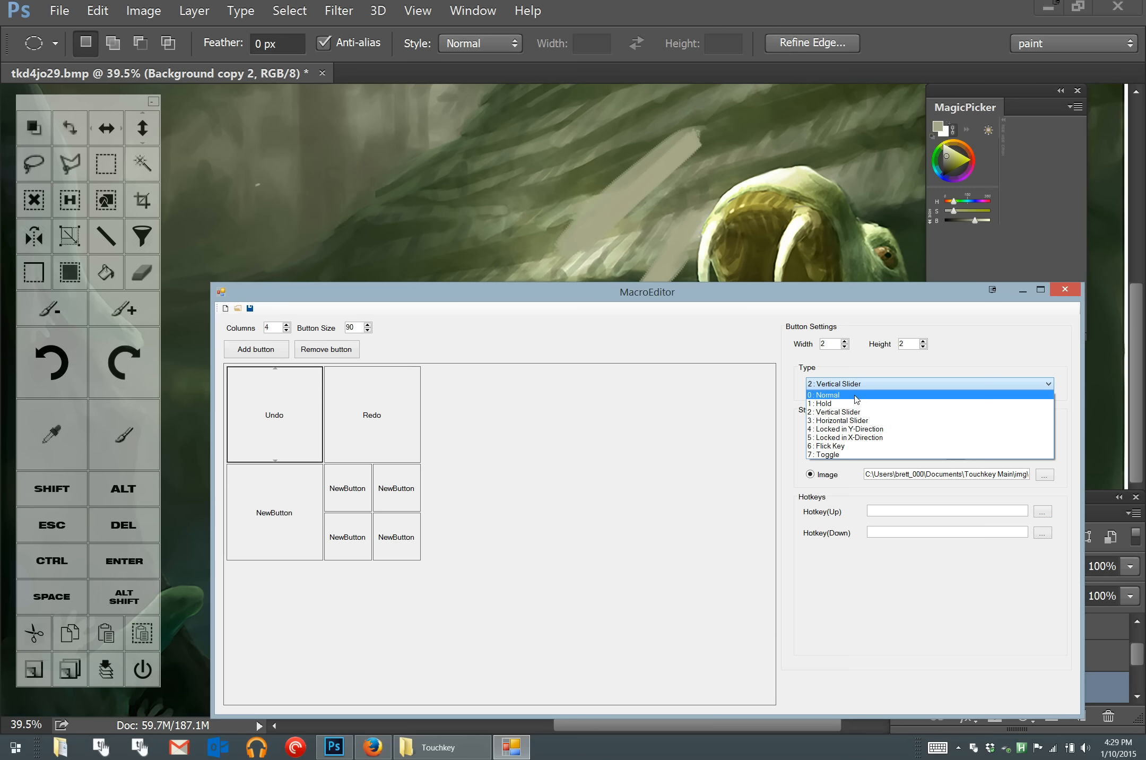
{"action": "left_click", "coordinate": [855, 395]}
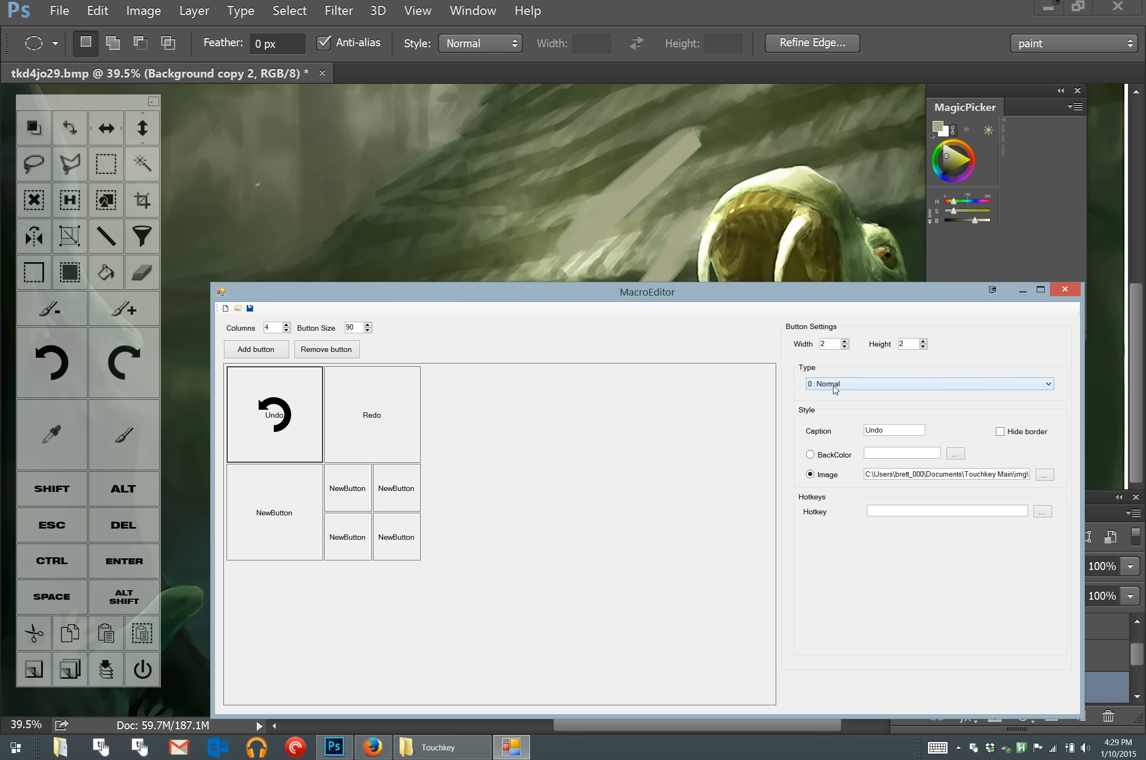
{"action": "left_click", "coordinate": [835, 386]}
{"action": "left_click", "coordinate": [835, 387]}
{"action": "left_click", "coordinate": [834, 386]}
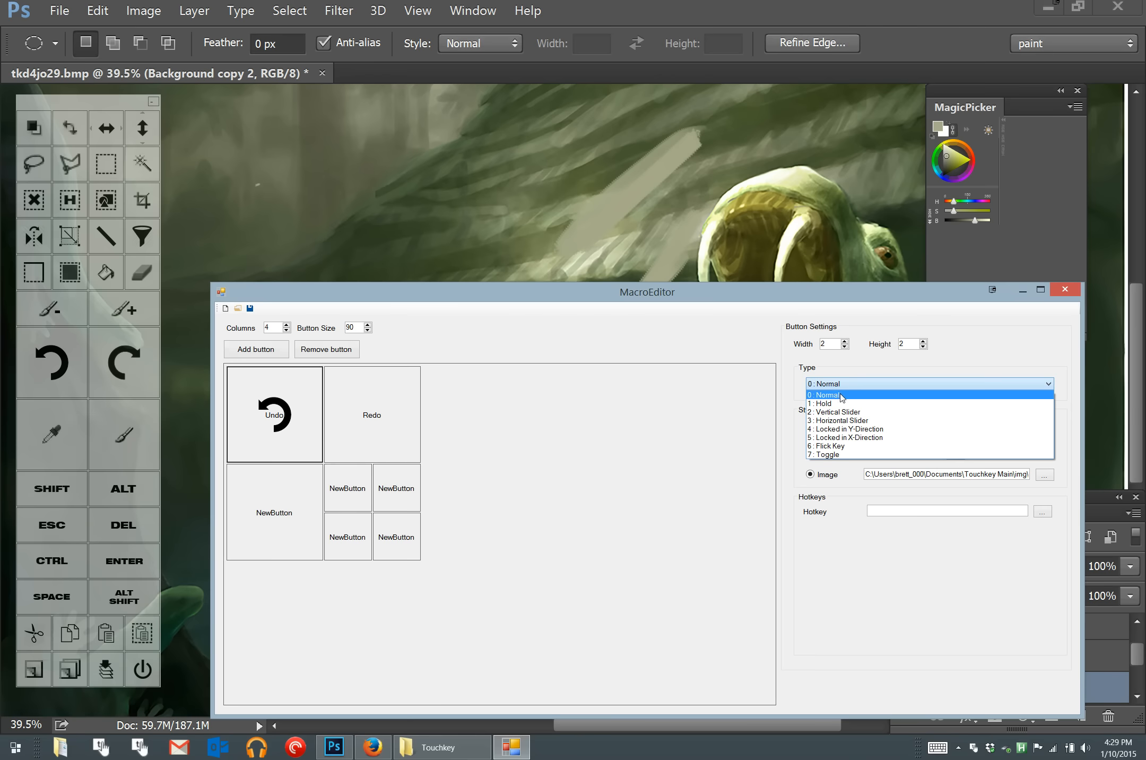
{"action": "left_click", "coordinate": [841, 396]}
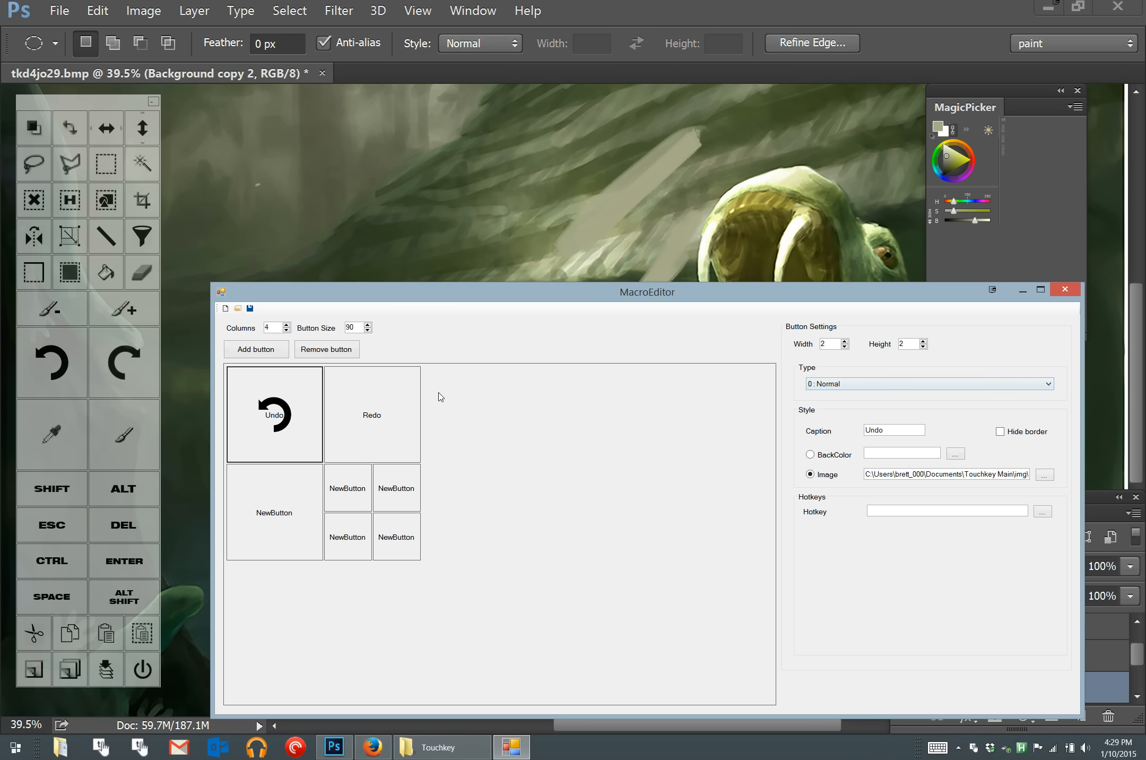
- Clear the Undo button's caption and assign it the hotkey Ctrl+Alt+Z
{"action": "left_click_drag", "start_coordinate": [896, 431], "coordinate": [756, 428]}
{"action": "key", "text": "BackSpace"}
{"action": "left_click", "coordinate": [351, 427]}
{"action": "left_click", "coordinate": [276, 431]}
{"action": "key", "text": "ctrl+alt+z"}
- Set the Redo button's style to Image and assign it the Redo picture from the img folder
{"action": "left_click", "coordinate": [381, 414]}
{"action": "left_click", "coordinate": [956, 453]}
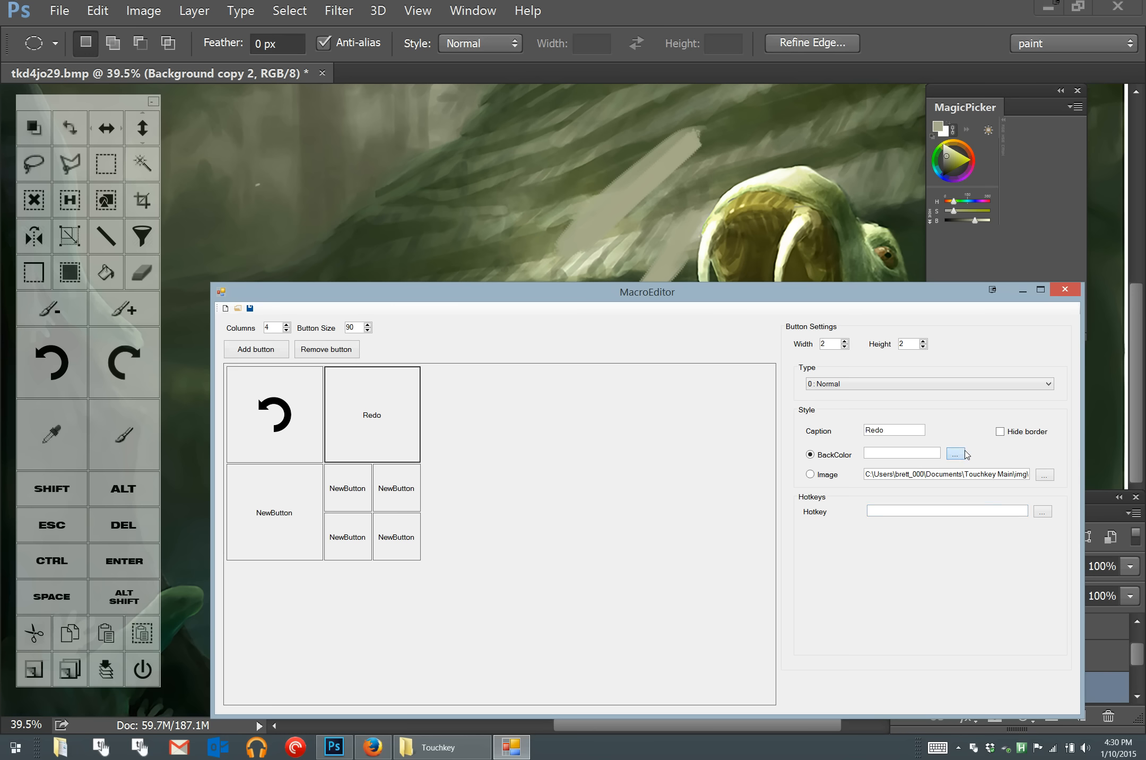
{"action": "left_click", "coordinate": [811, 476]}
{"action": "left_click", "coordinate": [1042, 475]}
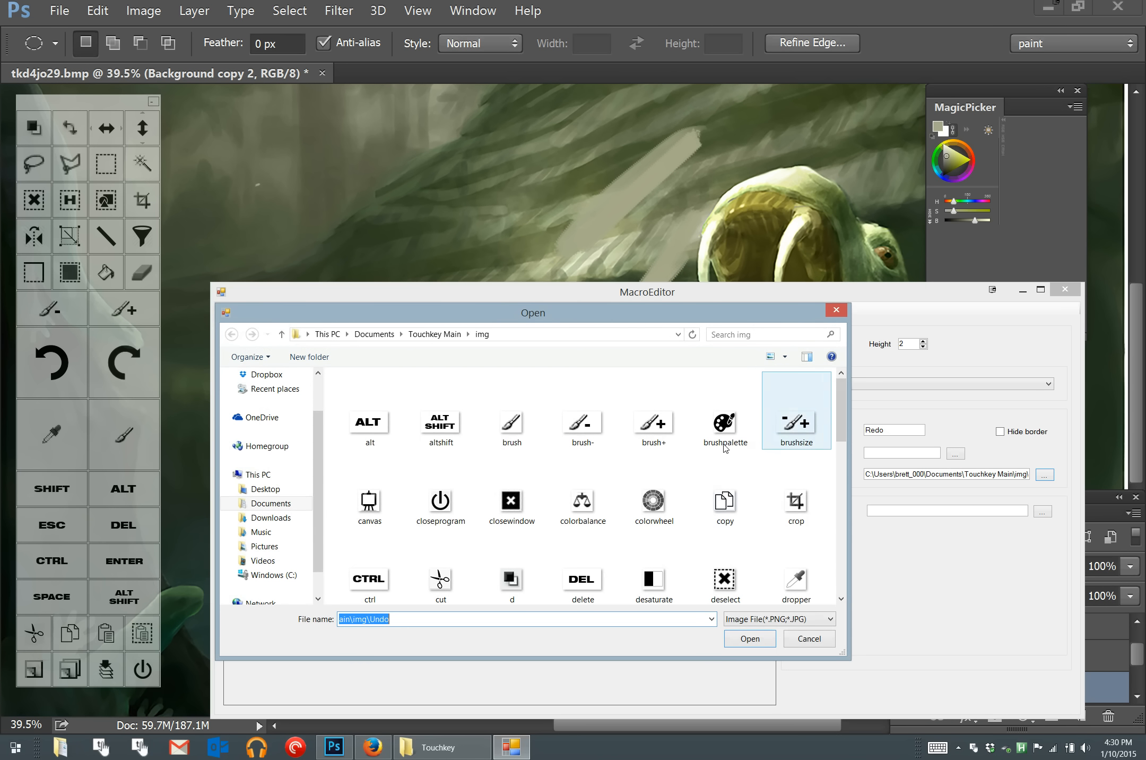
{"action": "left_click", "coordinate": [742, 485]}
{"action": "type", "text": "redo"}
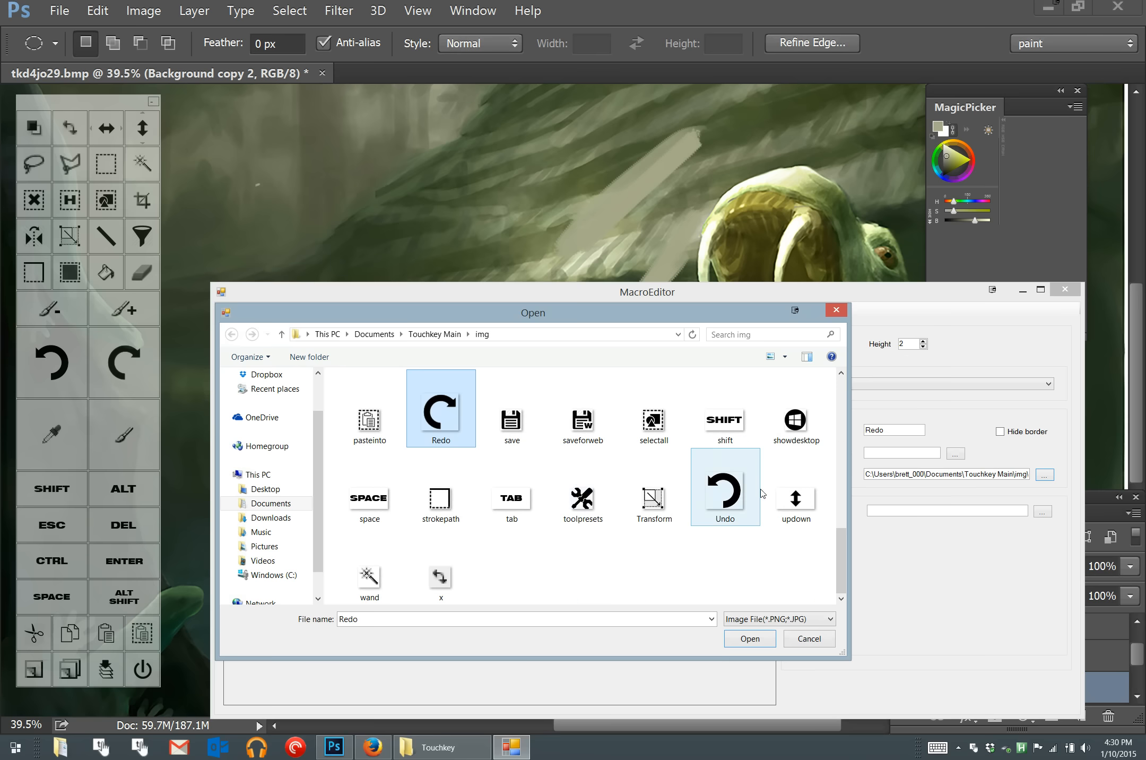
{"action": "double_click", "coordinate": [455, 406]}
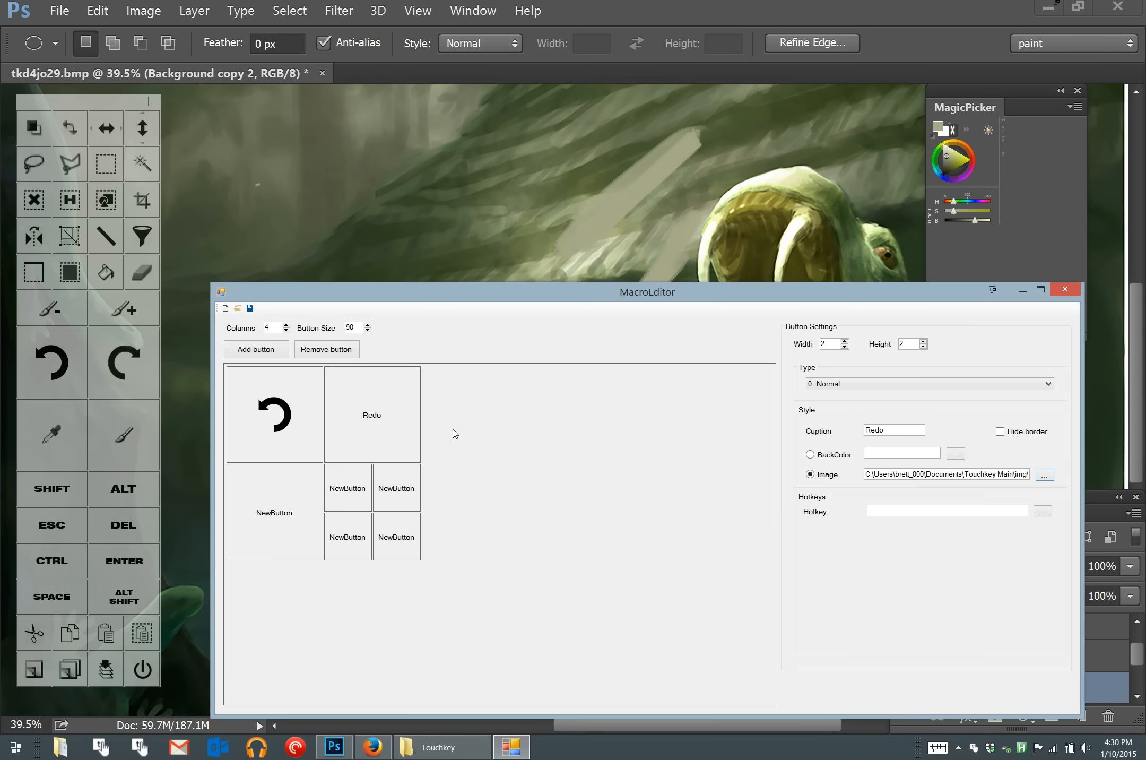
- Clear the Redo button's caption and assign it the hotkey Ctrl+Shift+Z
{"action": "left_click", "coordinate": [907, 509]}
{"action": "left_click", "coordinate": [881, 452]}
{"action": "key", "text": "shift+Tab"}
{"action": "key", "text": "BackSpace"}
{"action": "left_click", "coordinate": [907, 510]}
{"action": "key", "text": "ctrl+shift+z"}
- Change the type of the 2 by 2 button below the Undo button to 1 : Hold
{"action": "left_click", "coordinate": [266, 502]}
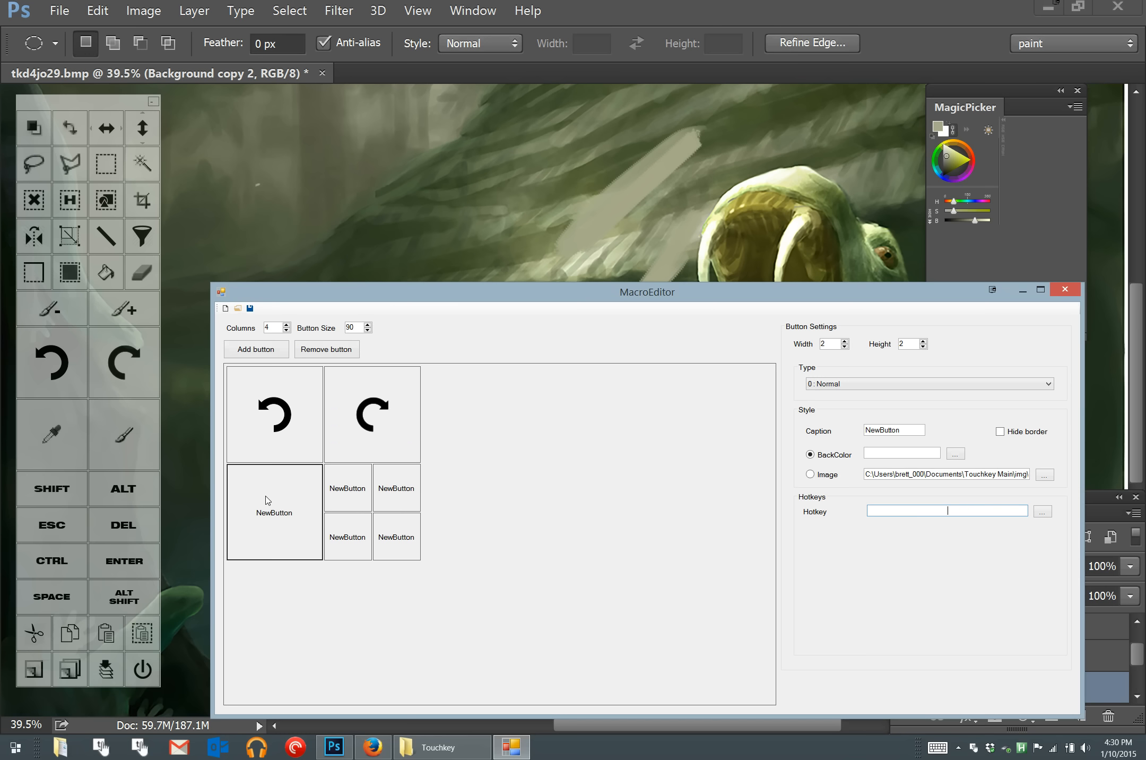
{"action": "left_click_drag", "start_coordinate": [905, 431], "coordinate": [815, 428]}
{"action": "left_click", "coordinate": [849, 384]}
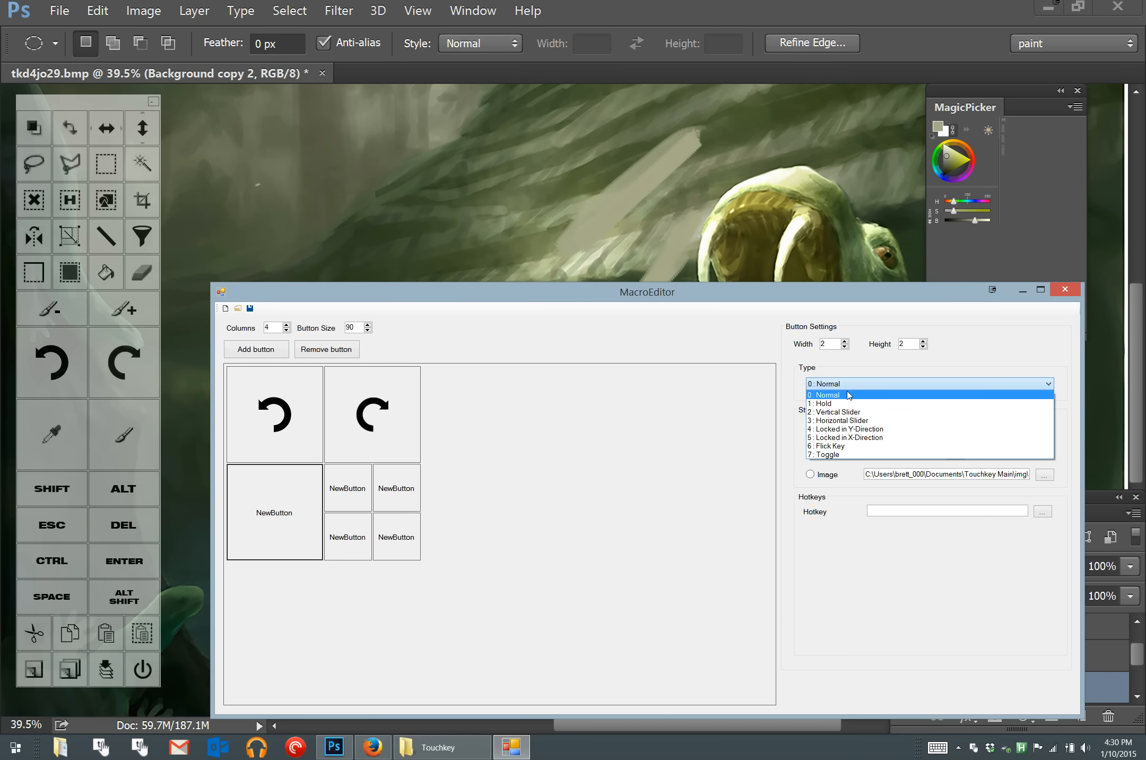
{"action": "left_click", "coordinate": [841, 403]}
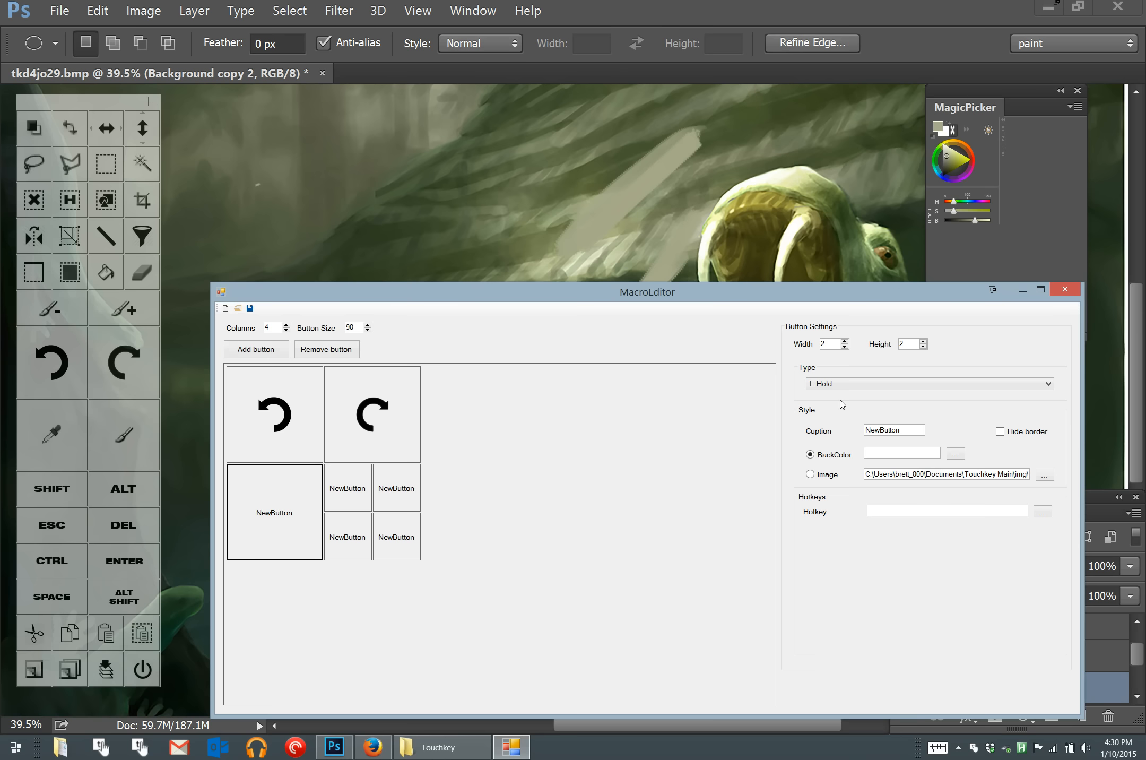
{"action": "left_click", "coordinate": [840, 388]}
{"action": "left_click", "coordinate": [840, 388]}
- Clear the Hold button's caption and leave its background colour unset
{"action": "left_click_drag", "start_coordinate": [899, 422], "coordinate": [820, 422]}
{"action": "key", "text": "BackSpace"}
{"action": "left_click", "coordinate": [955, 453]}
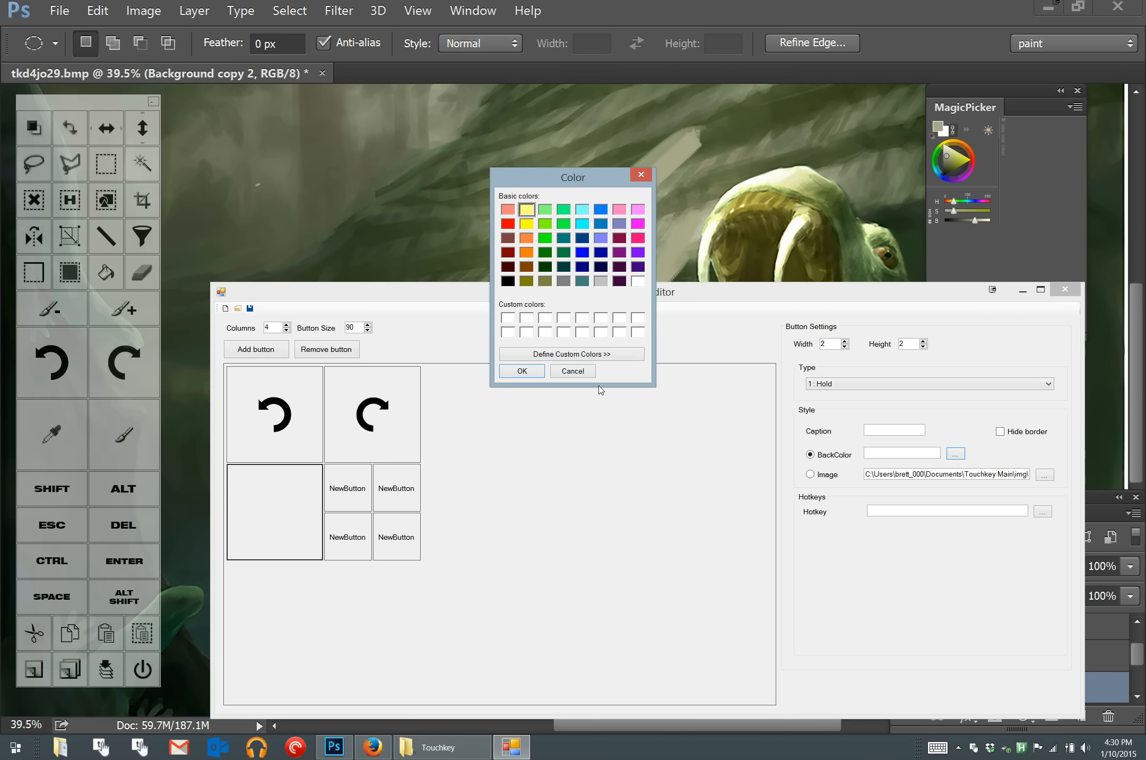
{"action": "left_click", "coordinate": [640, 175]}
- Set the Hold button's style to Image and assign it the alt picture from the img folder
{"action": "left_click", "coordinate": [813, 475]}
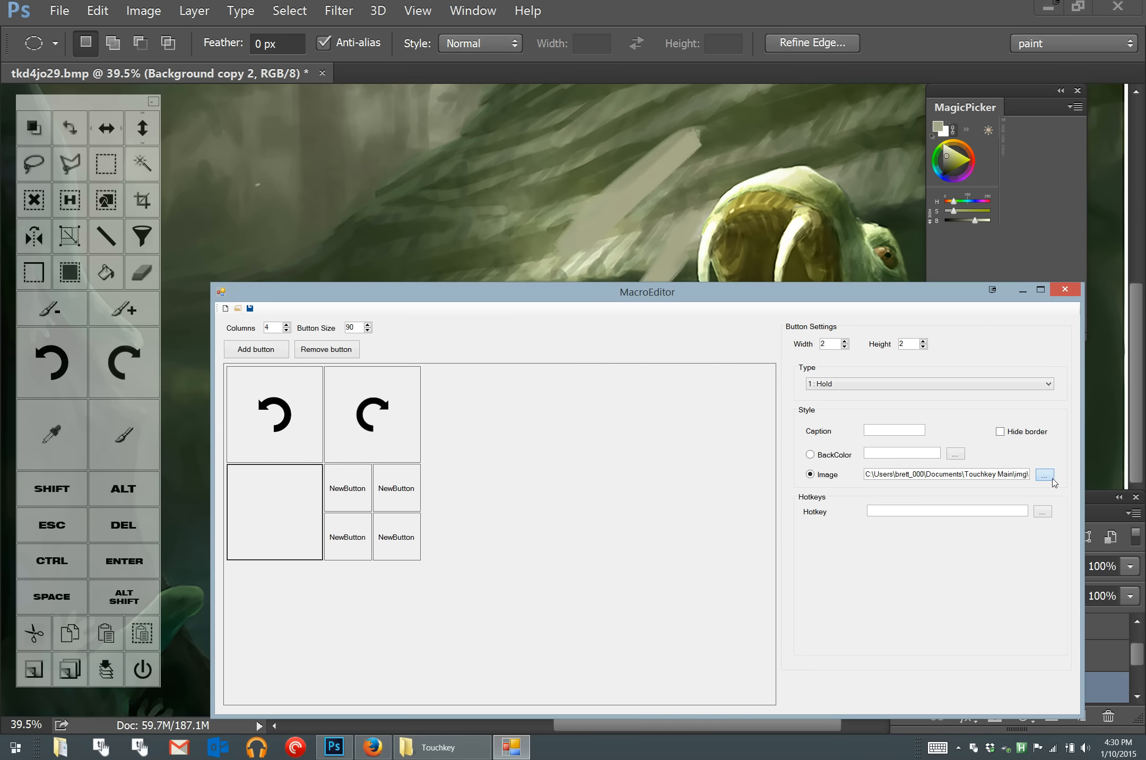
{"action": "left_click", "coordinate": [1044, 474]}
{"action": "left_click", "coordinate": [534, 403]}
{"action": "type", "text": "alt"}
{"action": "key", "text": "Delete"}
{"action": "key", "text": "Delete"}
{"action": "key", "text": "Delete"}
{"action": "key", "text": "Delete"}
{"action": "key", "text": "Delete"}
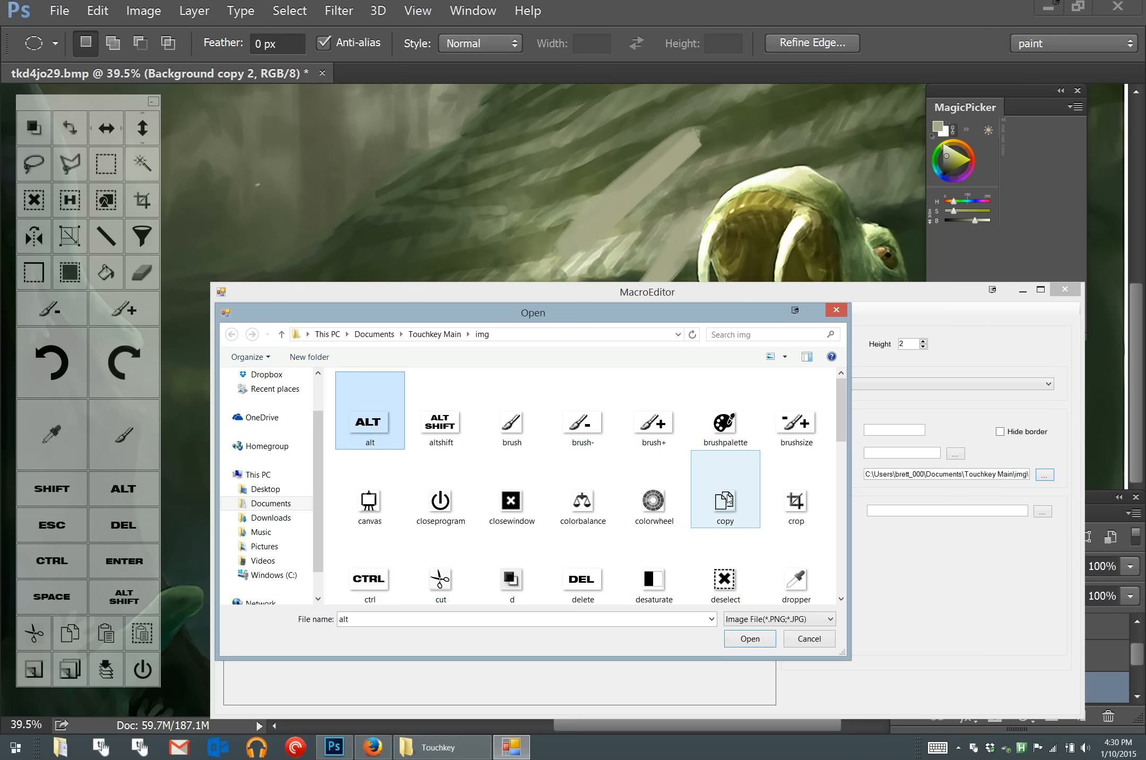
{"action": "key", "text": "Return"}
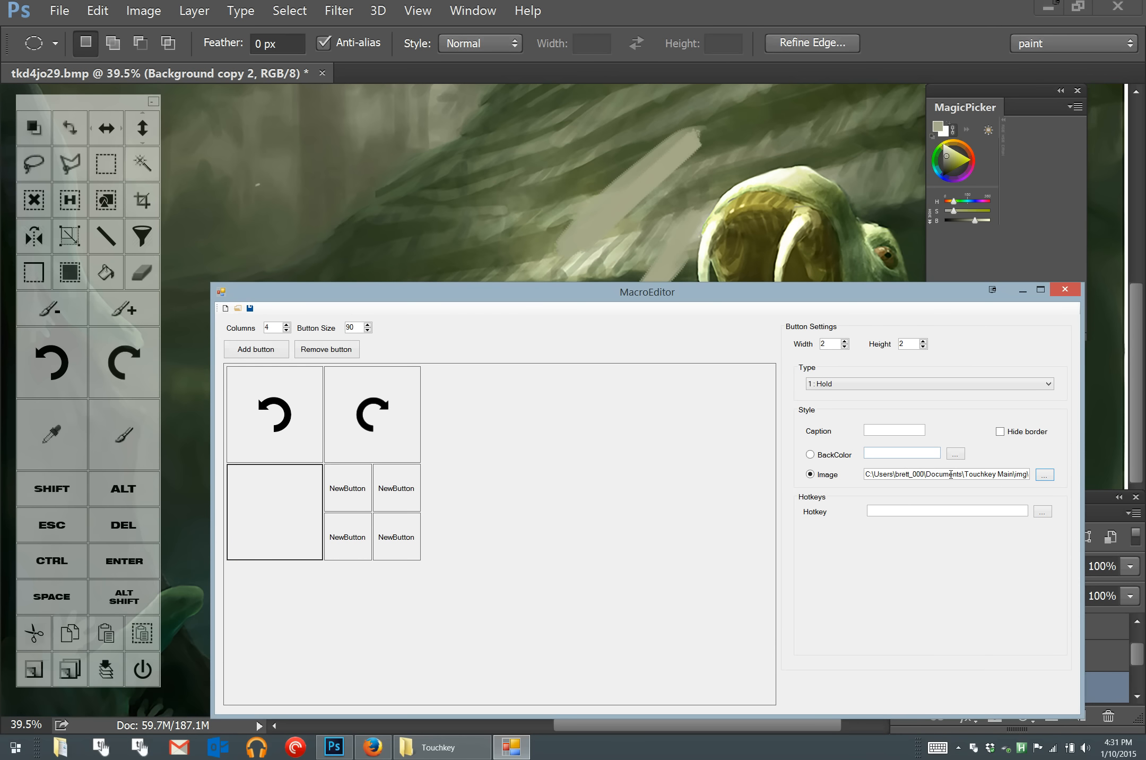
- Switch the Hold button's style back to Image, leave its caption empty and open its hotkey for entry
{"action": "left_click", "coordinate": [900, 511]}
{"action": "left_click", "coordinate": [901, 474]}
{"action": "left_click", "coordinate": [298, 496]}
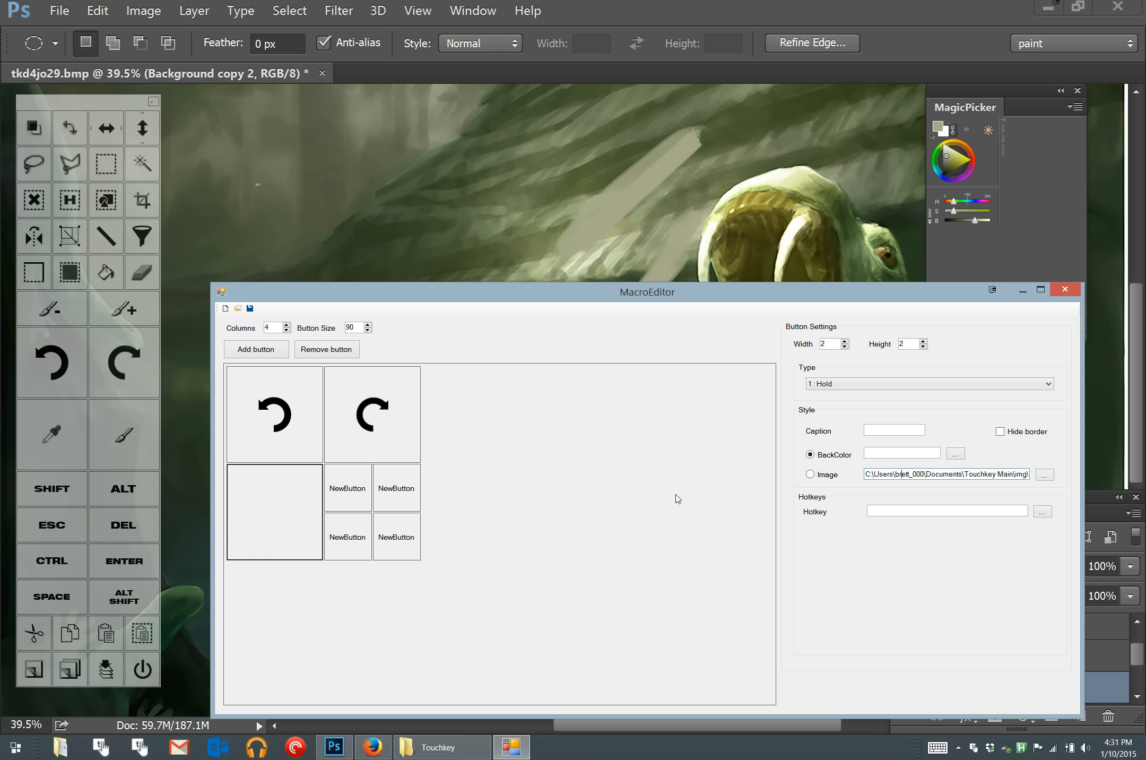
{"action": "left_click", "coordinate": [810, 475]}
{"action": "left_click", "coordinate": [905, 429]}
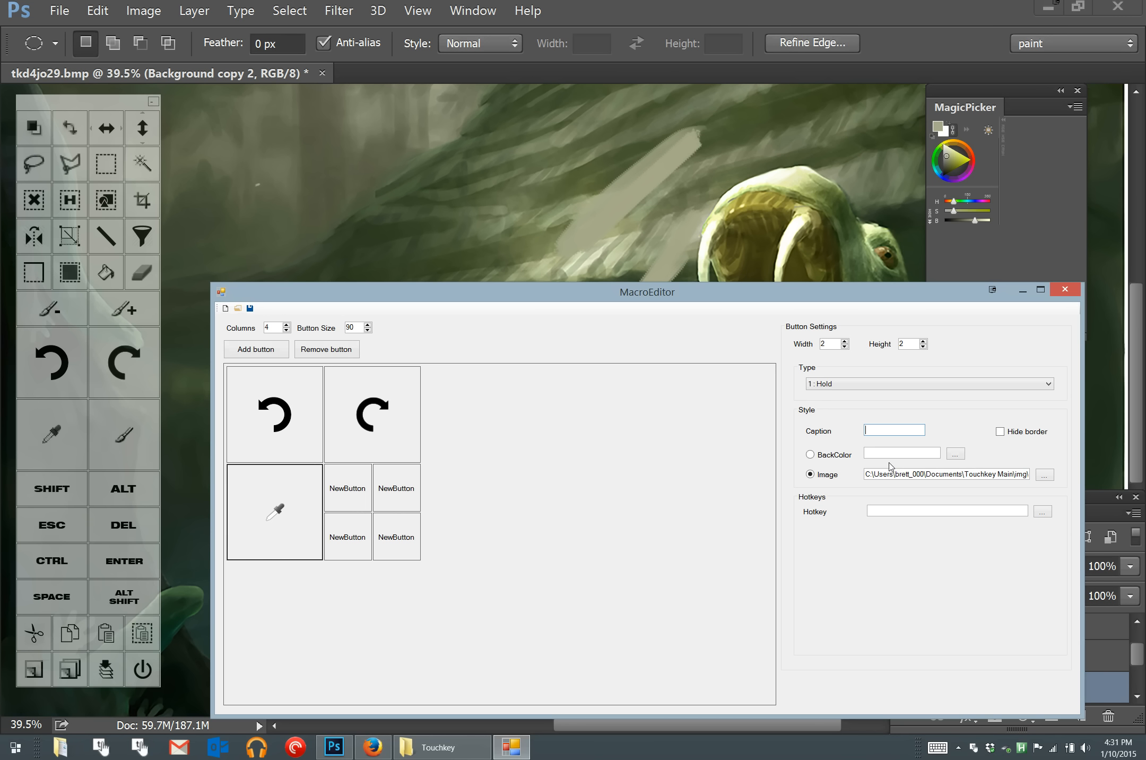
{"action": "left_click", "coordinate": [901, 508]}
- Caption the small button directly beside the eyedropper button "Brush" and open its hotkey for entry
{"action": "left_click", "coordinate": [363, 499]}
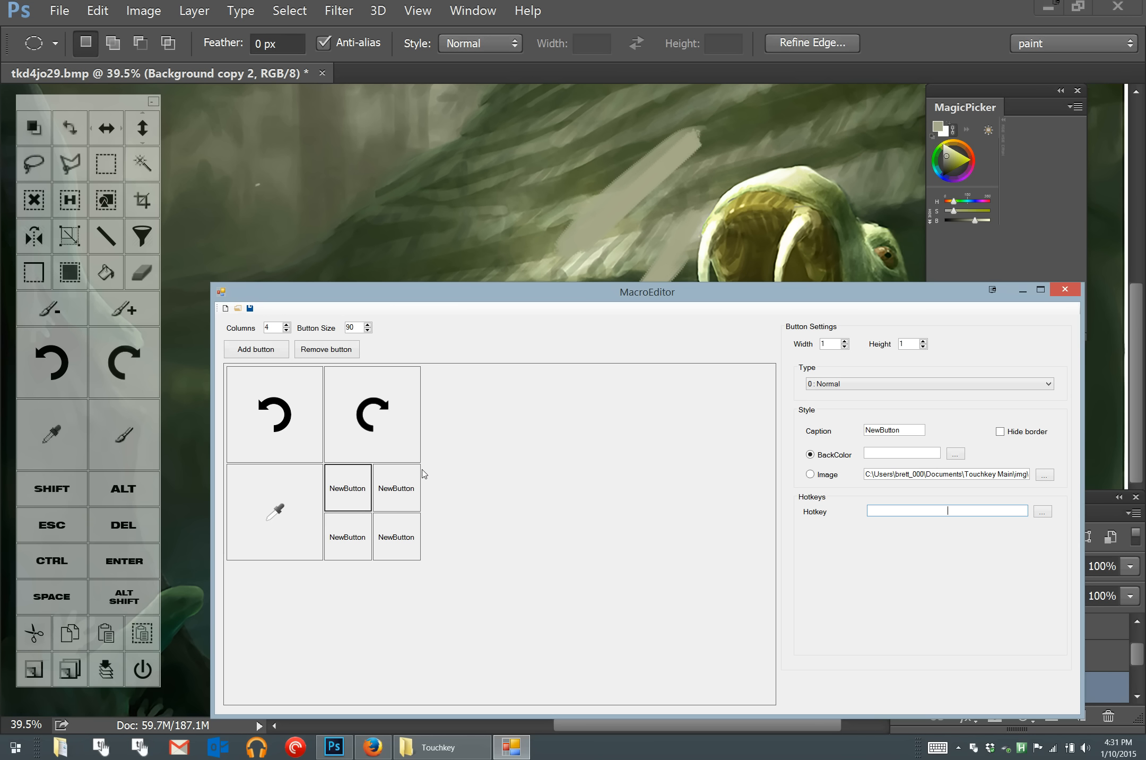
{"action": "left_click_drag", "start_coordinate": [900, 436], "coordinate": [767, 409]}
{"action": "type", "text": "Brush"}
{"action": "left_click", "coordinate": [893, 514]}
- Switch to Photoshop, locate the Keyboard Shortcuts command for looking up hotkeys, and return to MacroEditor
{"action": "left_click", "coordinate": [391, 495]}
{"action": "left_click", "coordinate": [98, 11]}
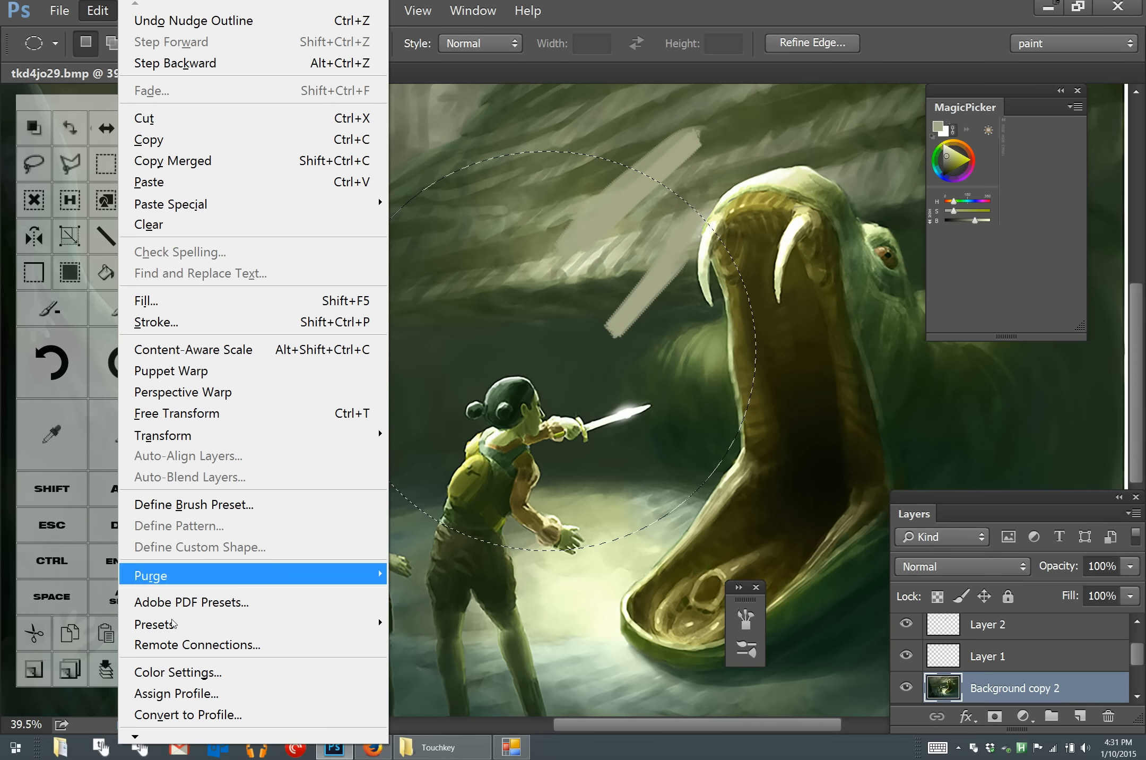
{"action": "mouse_move", "coordinate": [186, 741]}
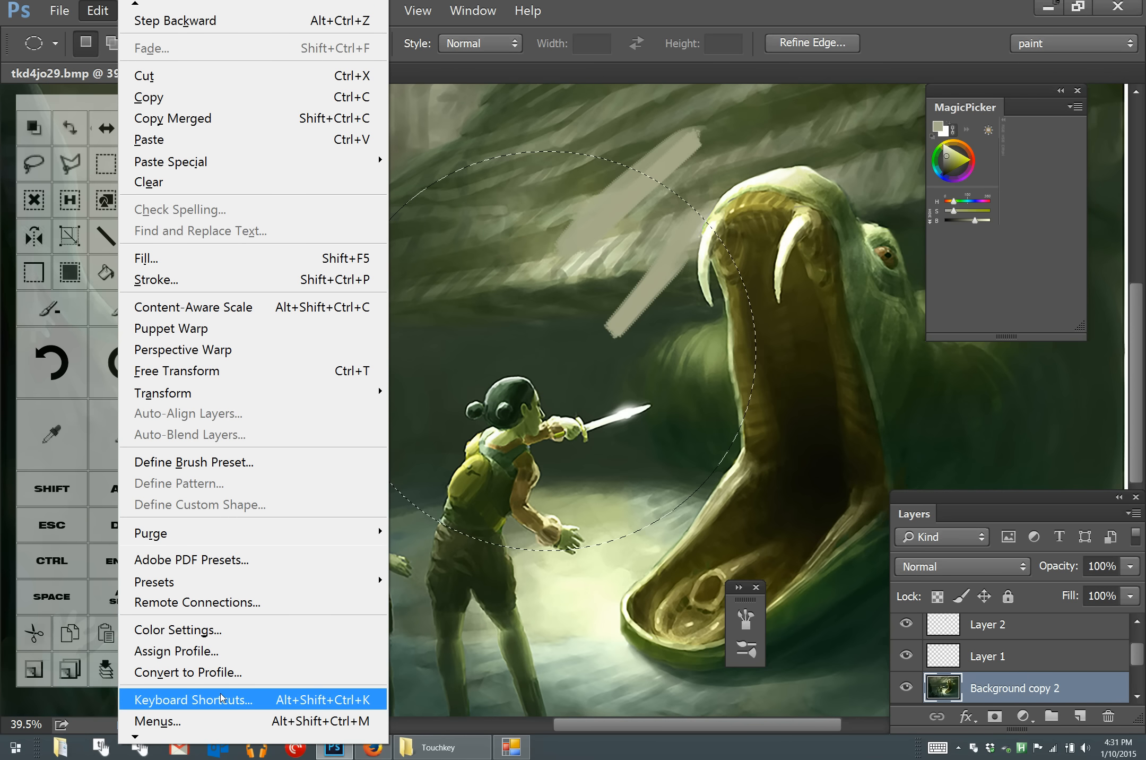
{"action": "left_click", "coordinate": [525, 753]}
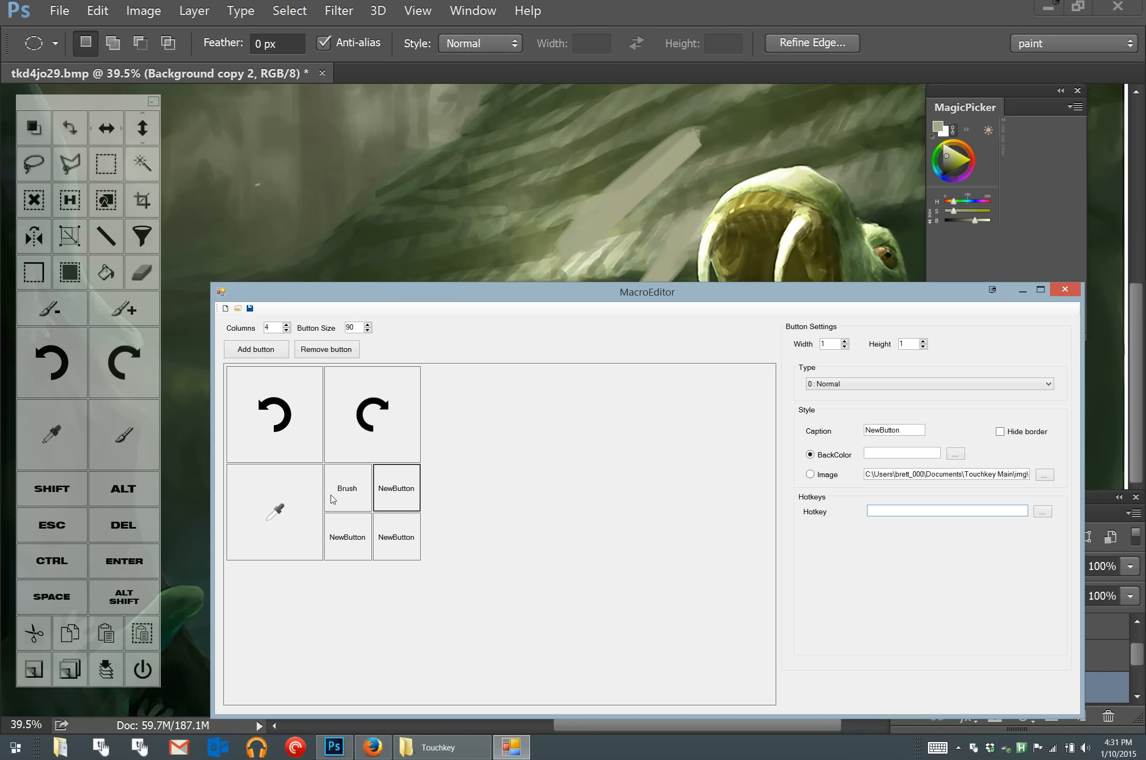
- Assign the button next to Brush the hotkey Shift+L and caption it "Lasso"
{"action": "left_click", "coordinate": [351, 495]}
{"action": "left_click", "coordinate": [386, 494]}
{"action": "left_click", "coordinate": [927, 515]}
{"action": "key", "text": "shift+l"}
{"action": "left_click_drag", "start_coordinate": [903, 428], "coordinate": [673, 419]}
{"action": "type", "text": "Lasso"}
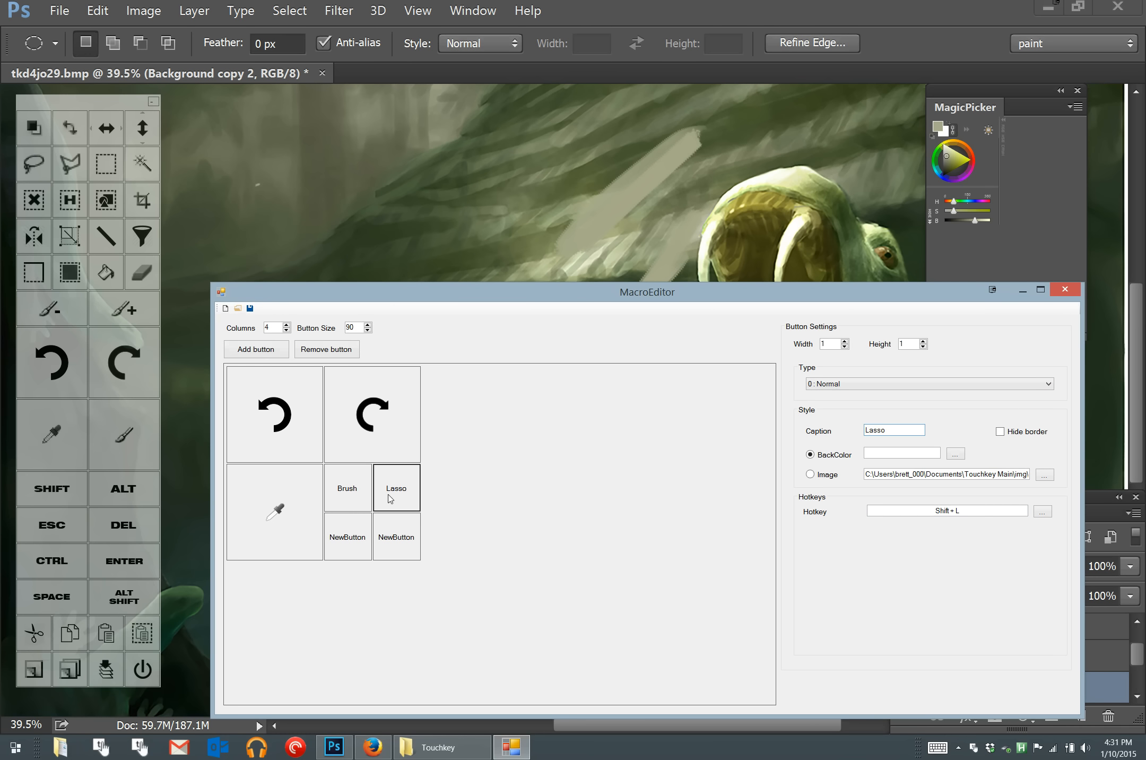
- Caption the button below Brush "Eraser" and set its hotkey to E
{"action": "left_click", "coordinate": [332, 537]}
{"action": "left_click_drag", "start_coordinate": [902, 430], "coordinate": [837, 422]}
{"action": "type", "text": "Eraser"}
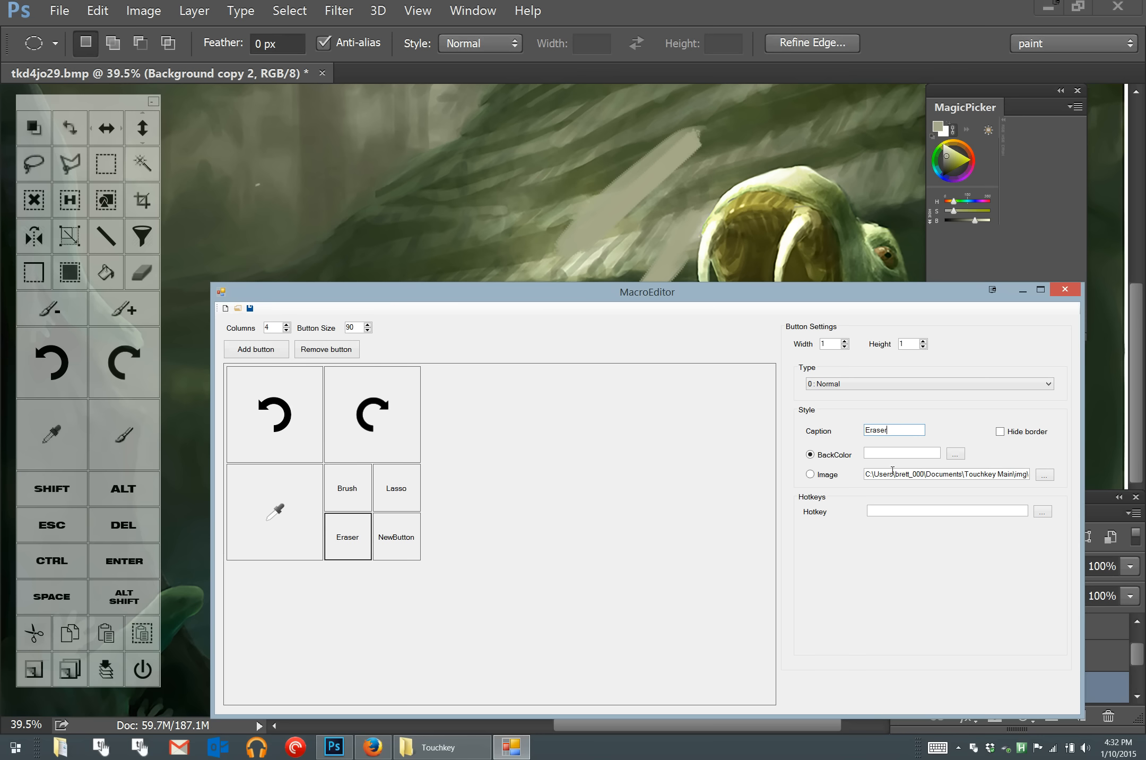
{"action": "left_click", "coordinate": [909, 510]}
{"action": "key", "text": "shift+e"}
{"action": "left_click_drag", "start_coordinate": [974, 511], "coordinate": [870, 511]}
{"action": "key", "text": "e"}
- Caption the button below Lasso "Cut" and give it the hotkey Ctrl+X
{"action": "left_click", "coordinate": [382, 533]}
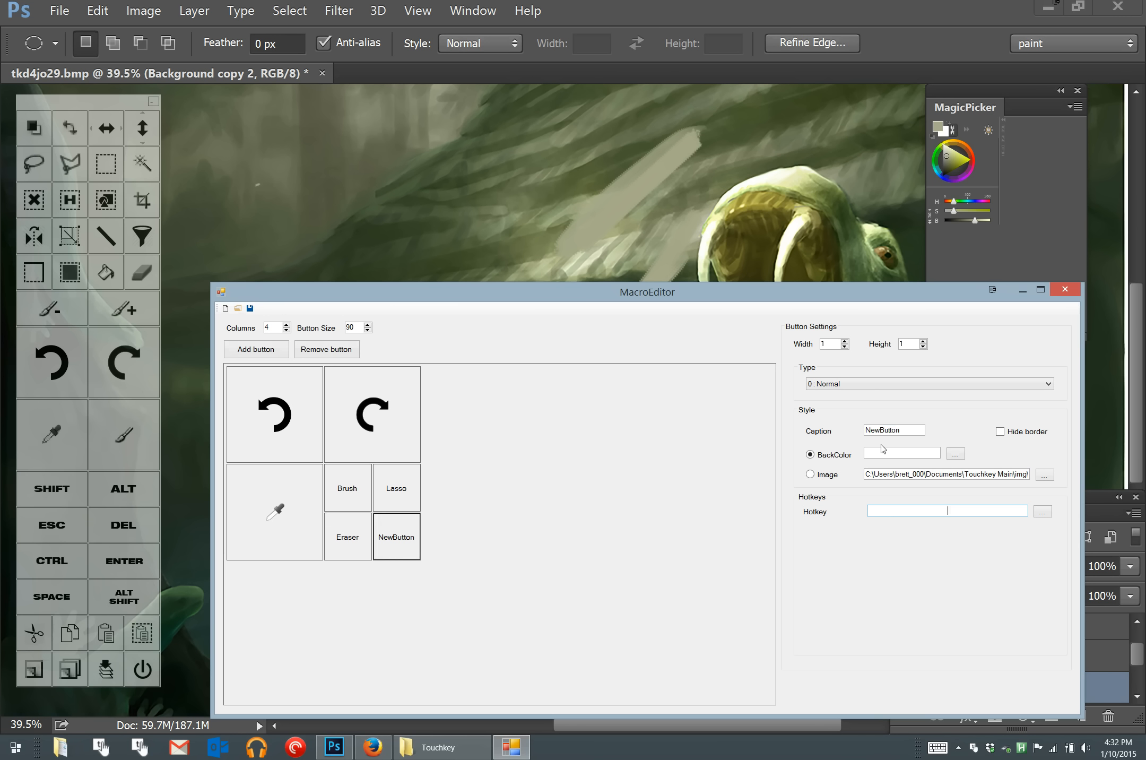
{"action": "double_click", "coordinate": [904, 431]}
{"action": "type", "text": "Cut"}
{"action": "key", "text": "ctrl+x"}
- Change the caption of the button below Brush to "Copy" and assign it the hotkey Ctrl+C
{"action": "left_click", "coordinate": [349, 550]}
{"action": "left_click_drag", "start_coordinate": [900, 432], "coordinate": [803, 430]}
{"action": "type", "text": "Copy"}
{"action": "left_click", "coordinate": [968, 509]}
{"action": "key", "text": "ctrl+c"}
{"action": "left_click", "coordinate": [416, 537]}
{"action": "left_click", "coordinate": [342, 532]}
{"action": "left_click", "coordinate": [396, 530]}
- Save the toolbar layout as macro in the Touchkey folder on the Desktop, replacing the existing file
{"action": "left_click_drag", "start_coordinate": [838, 300], "coordinate": [810, 223]}
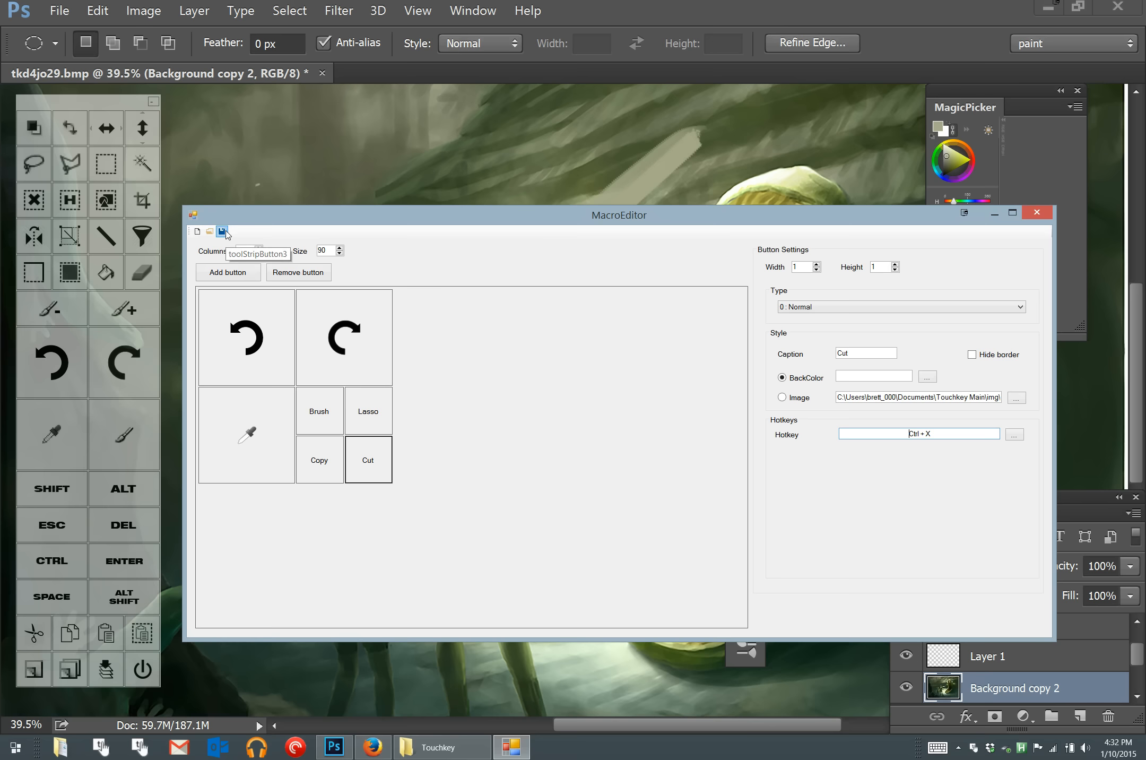
{"action": "left_click", "coordinate": [222, 232]}
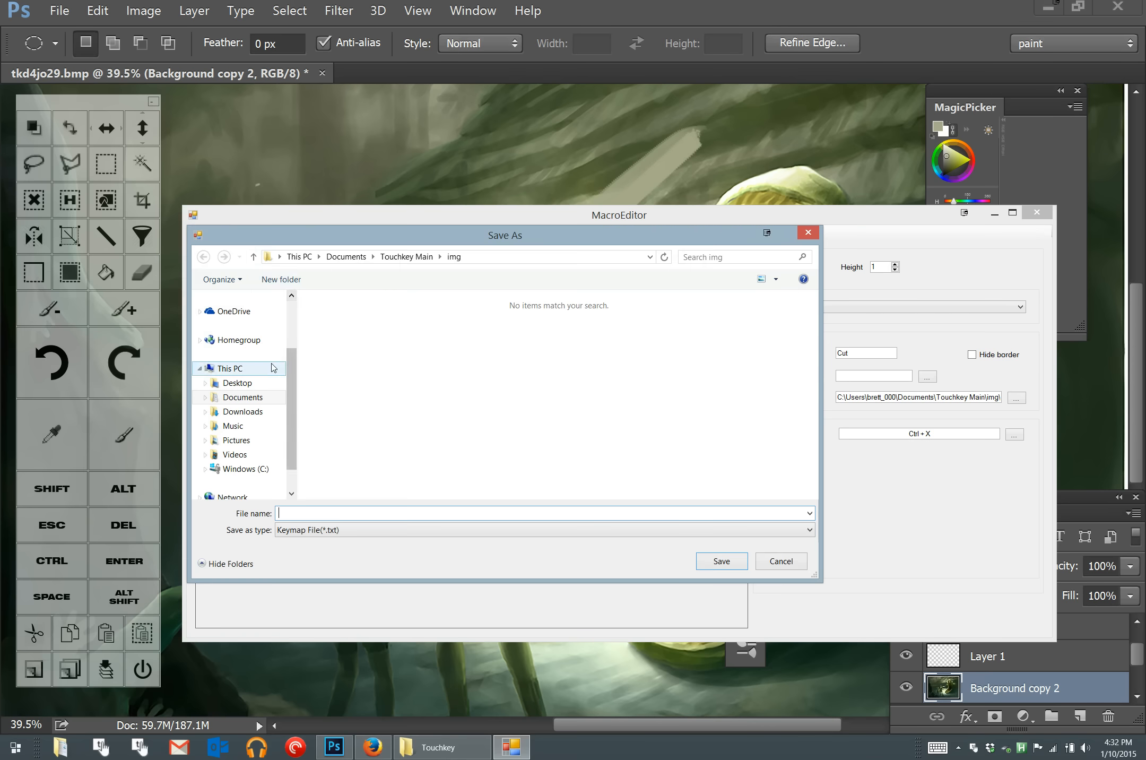
{"action": "left_click", "coordinate": [246, 383]}
{"action": "left_click", "coordinate": [322, 346]}
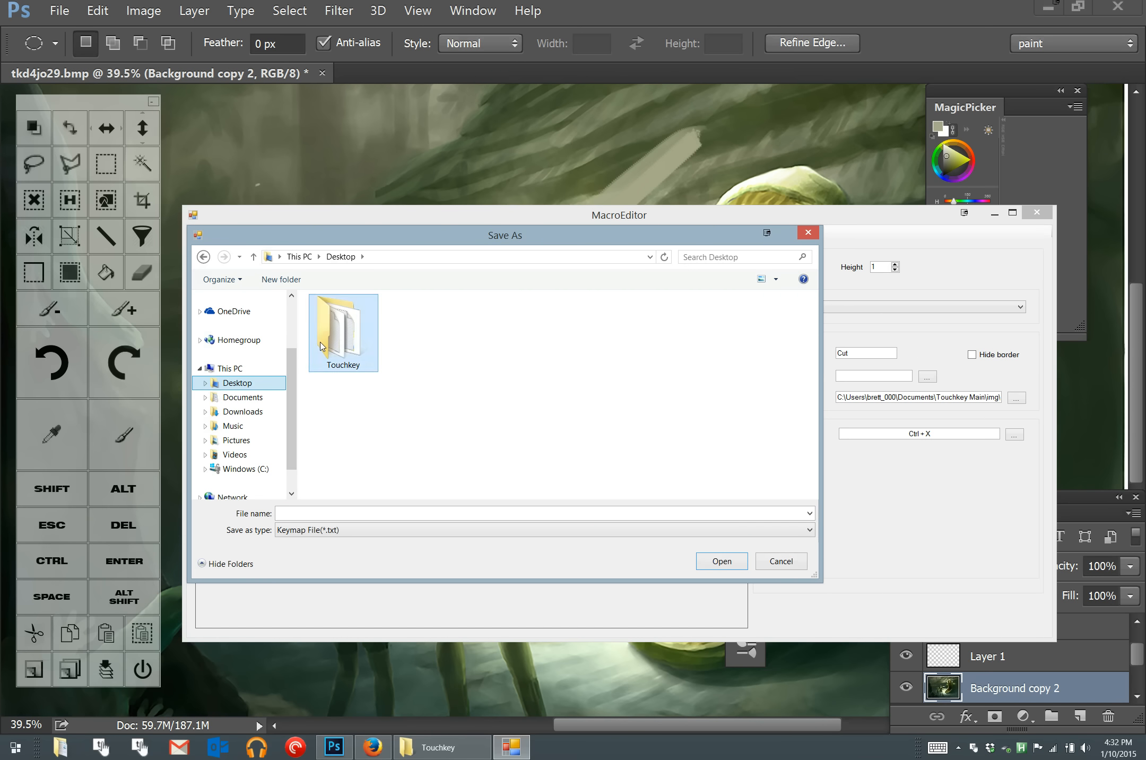
{"action": "double_click", "coordinate": [321, 346]}
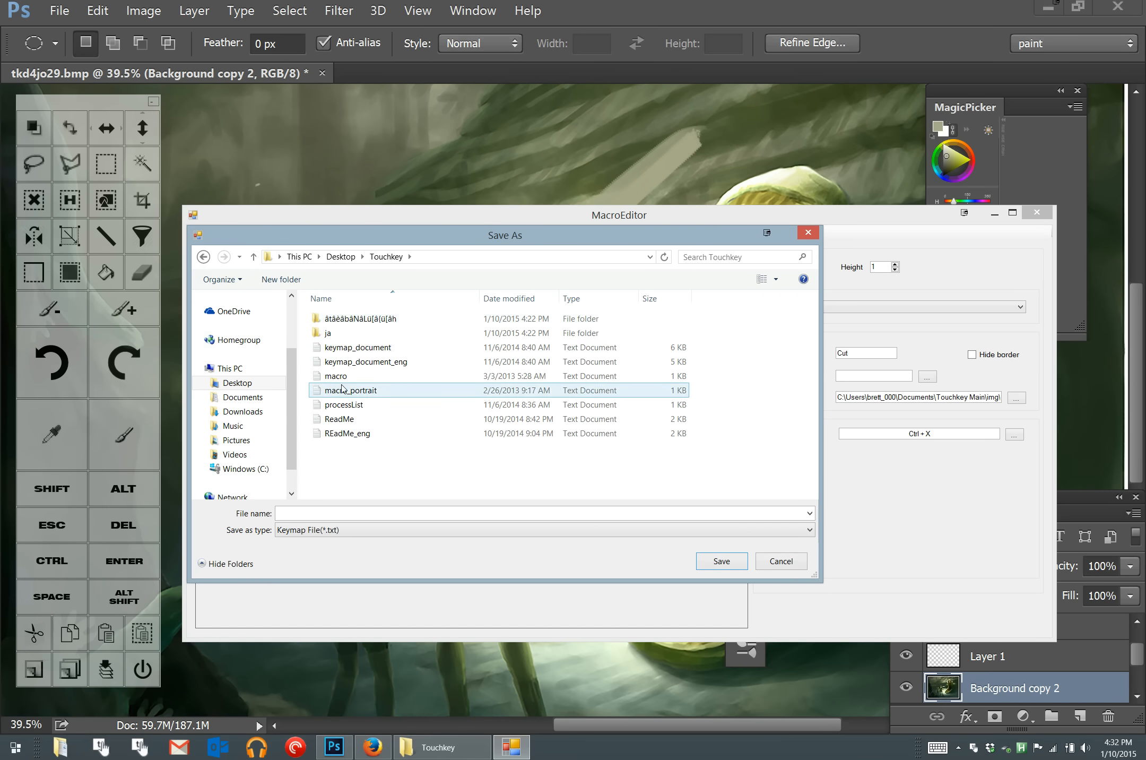
{"action": "left_click", "coordinate": [345, 377]}
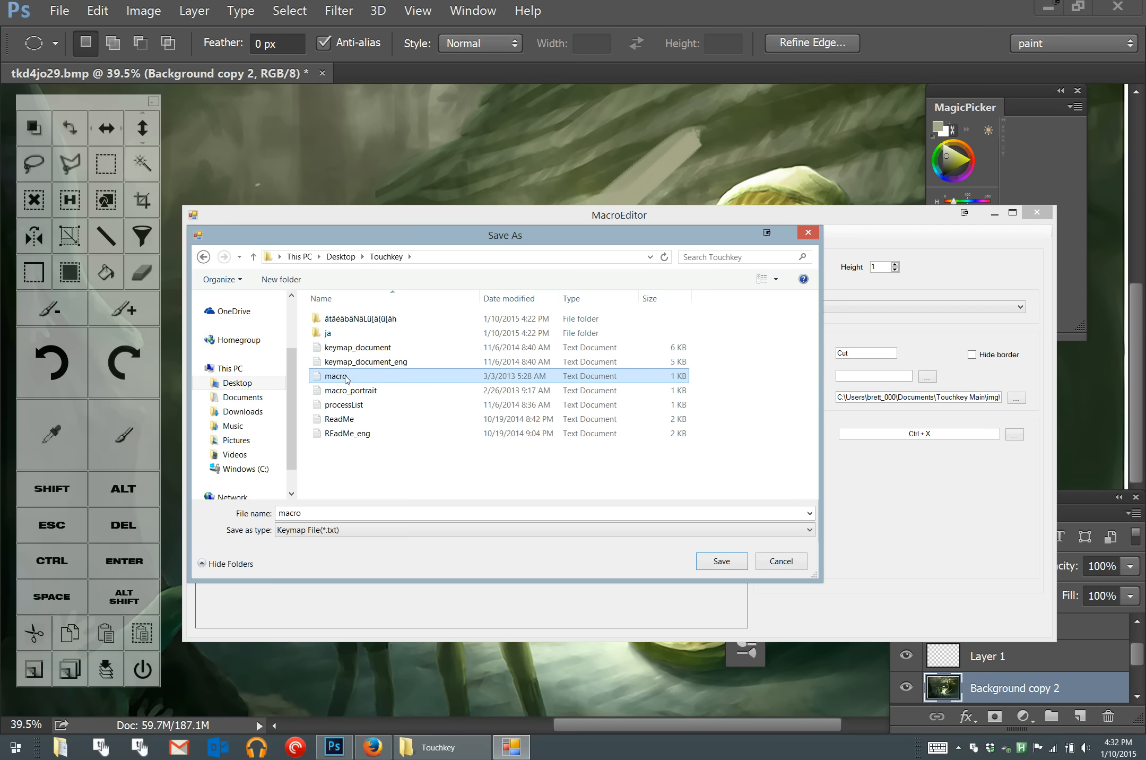
{"action": "left_click", "coordinate": [720, 560]}
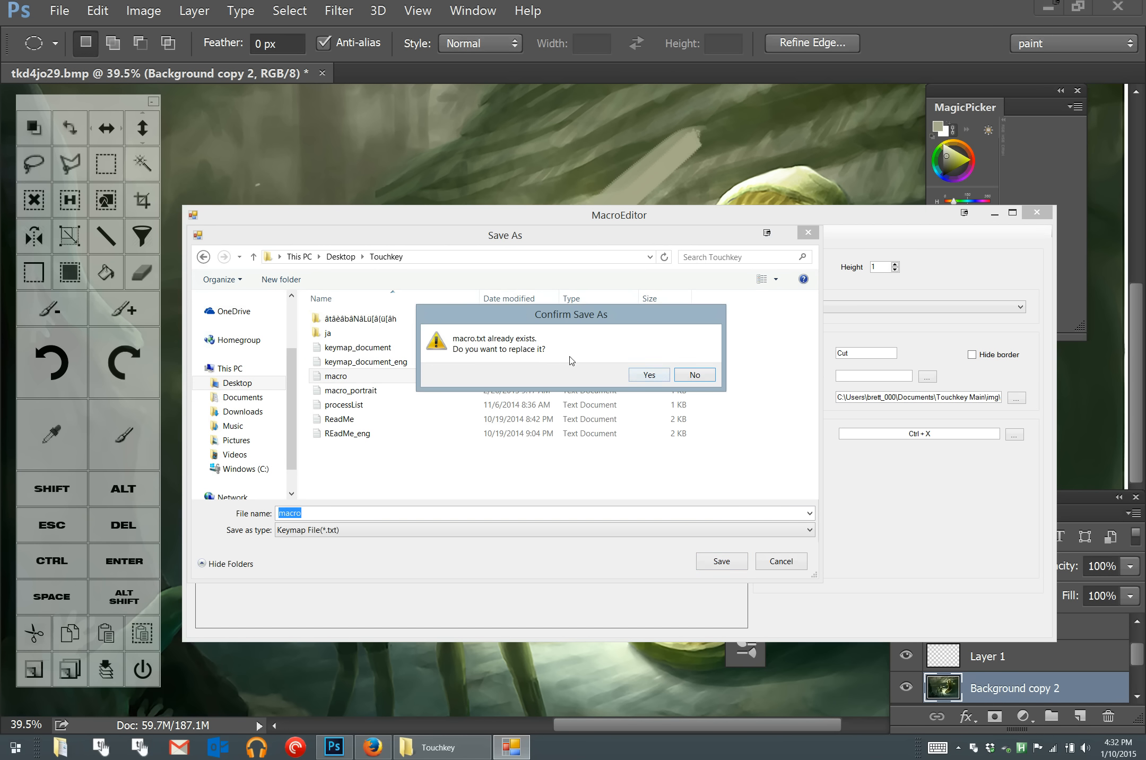
{"action": "left_click", "coordinate": [646, 375]}
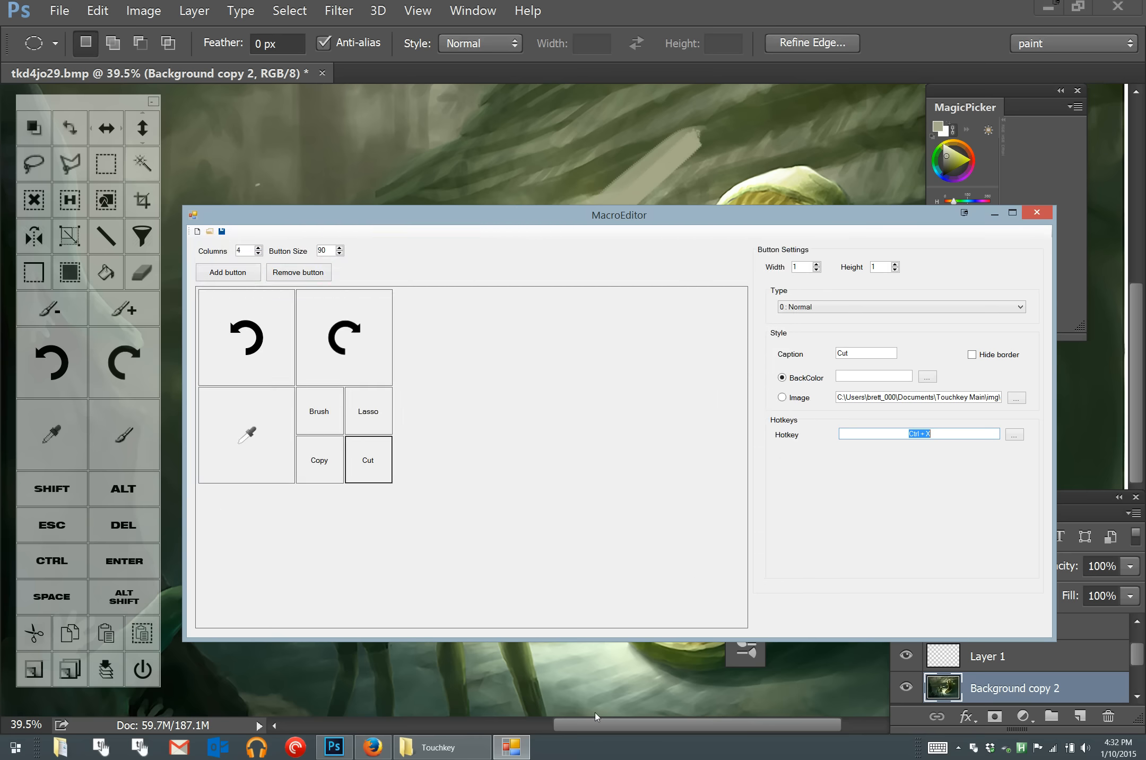
- Quit the running TouchKey toolbar and close MacroEditor
{"action": "right_click", "coordinate": [971, 746]}
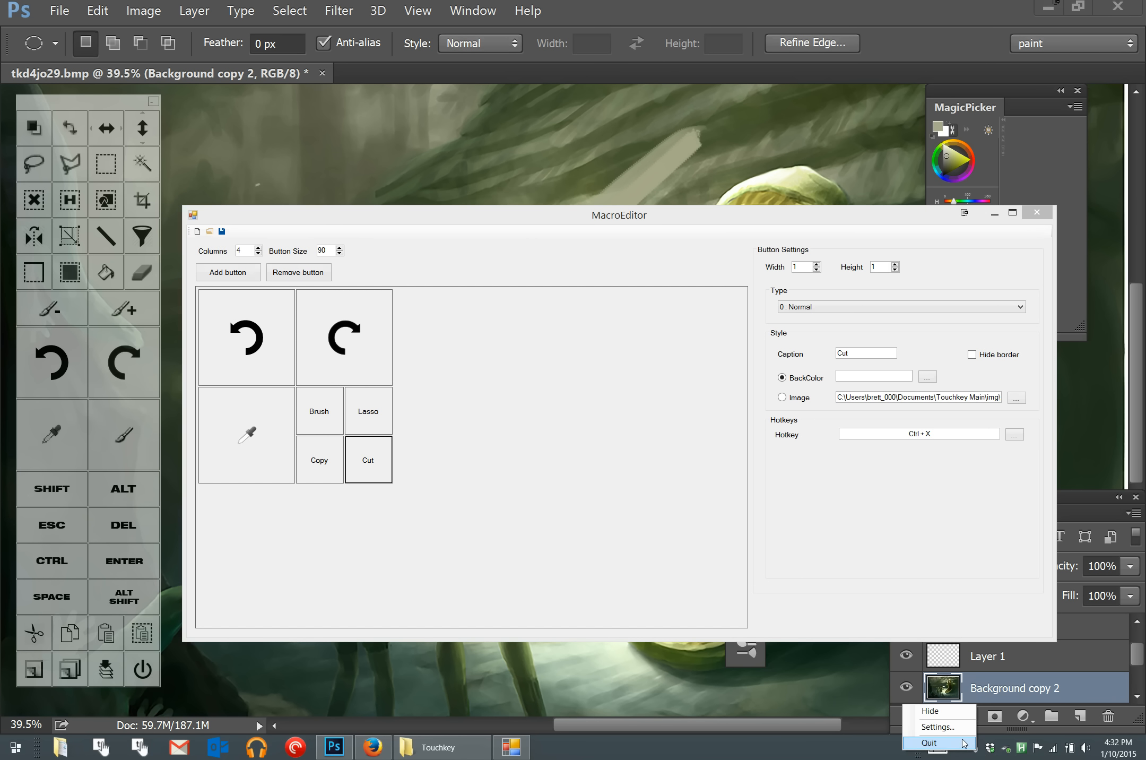
{"action": "left_click", "coordinate": [965, 743]}
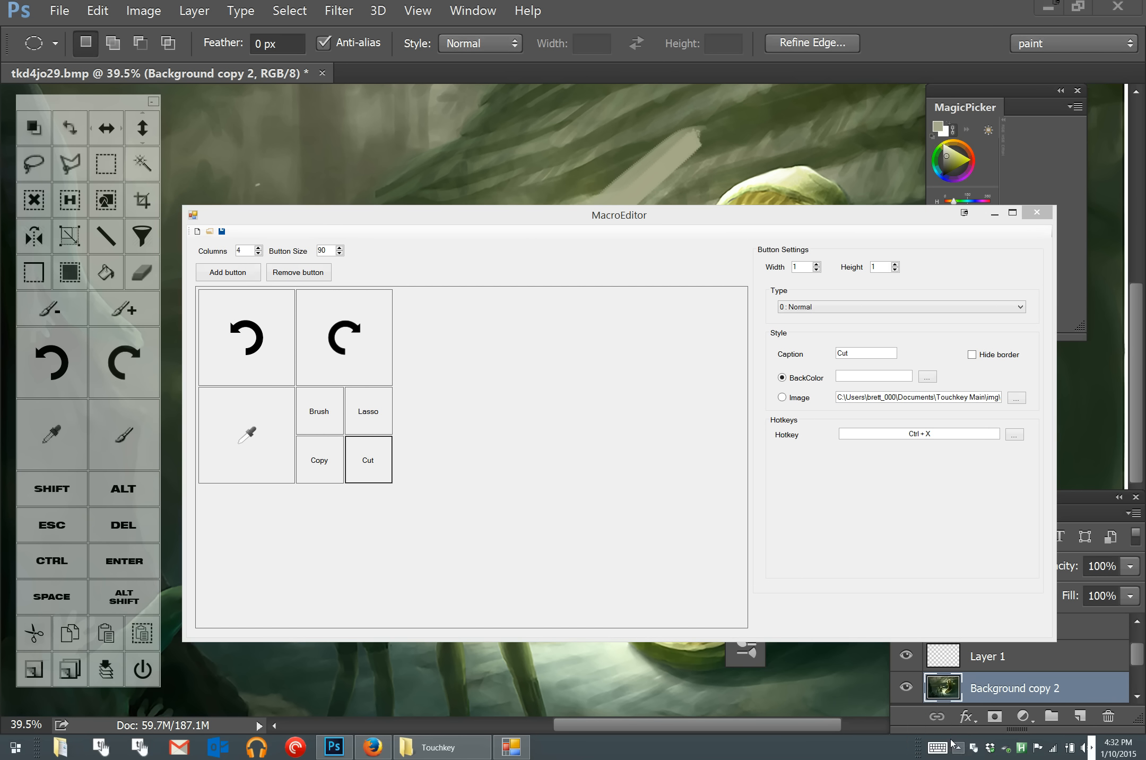
{"action": "left_click", "coordinate": [1037, 213]}
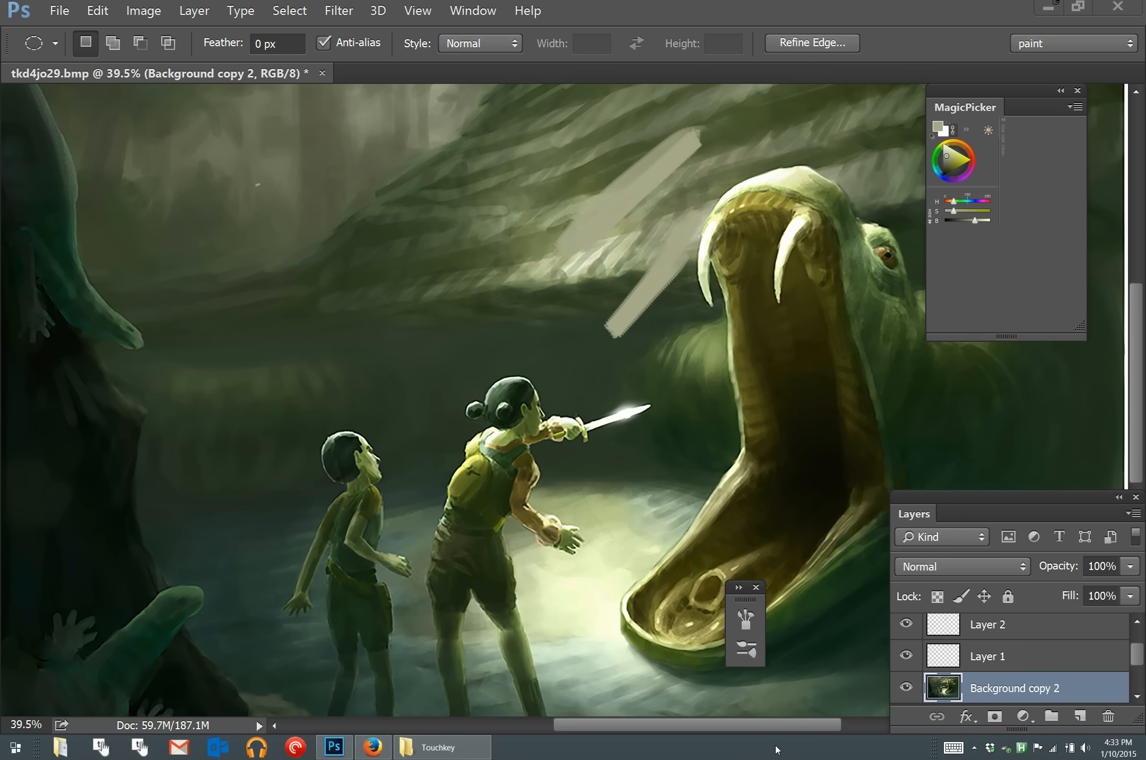
- Show the desktop, open the Touchkey folder and launch the TouchKey application
{"action": "left_click", "coordinate": [1144, 756]}
{"action": "double_click", "coordinate": [24, 130]}
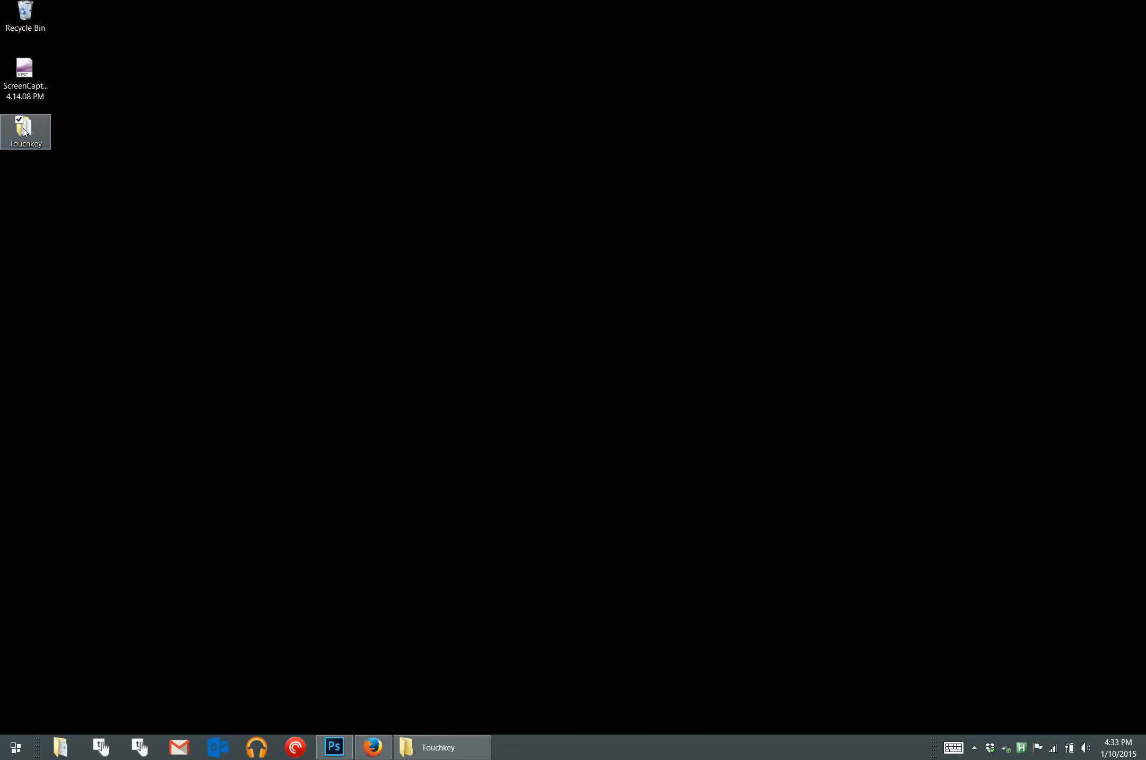
{"action": "left_click", "coordinate": [494, 558]}
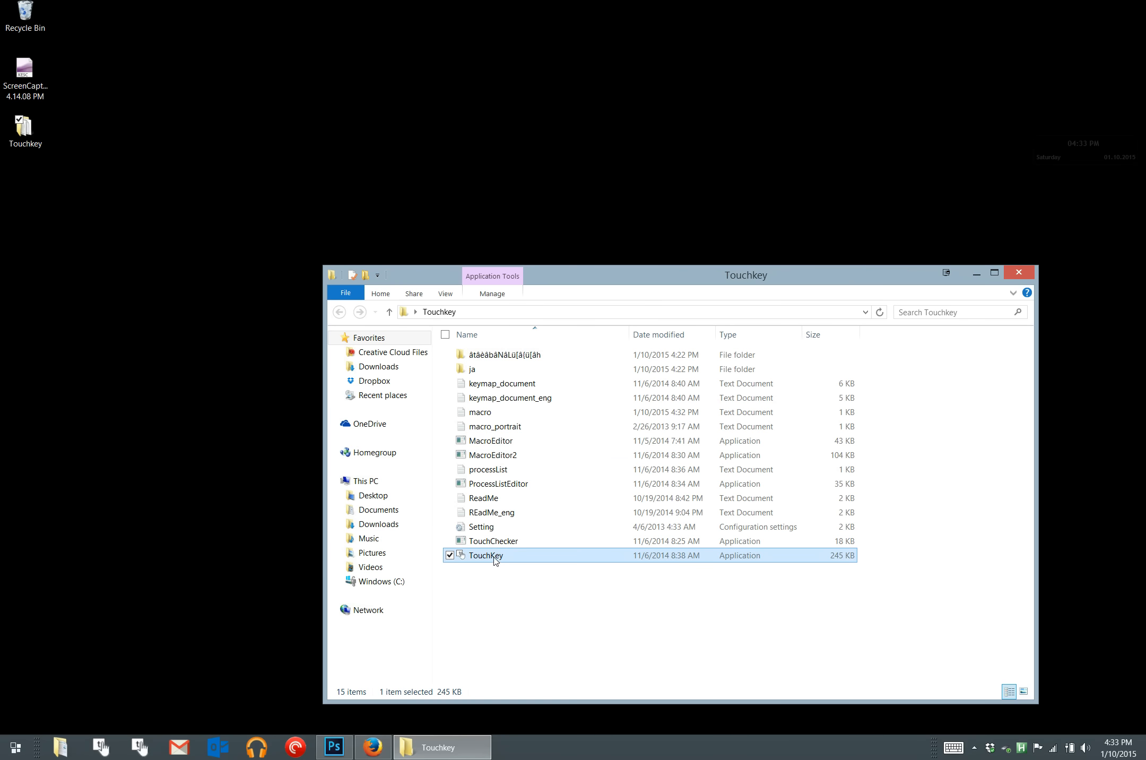
{"action": "double_click", "coordinate": [494, 557]}
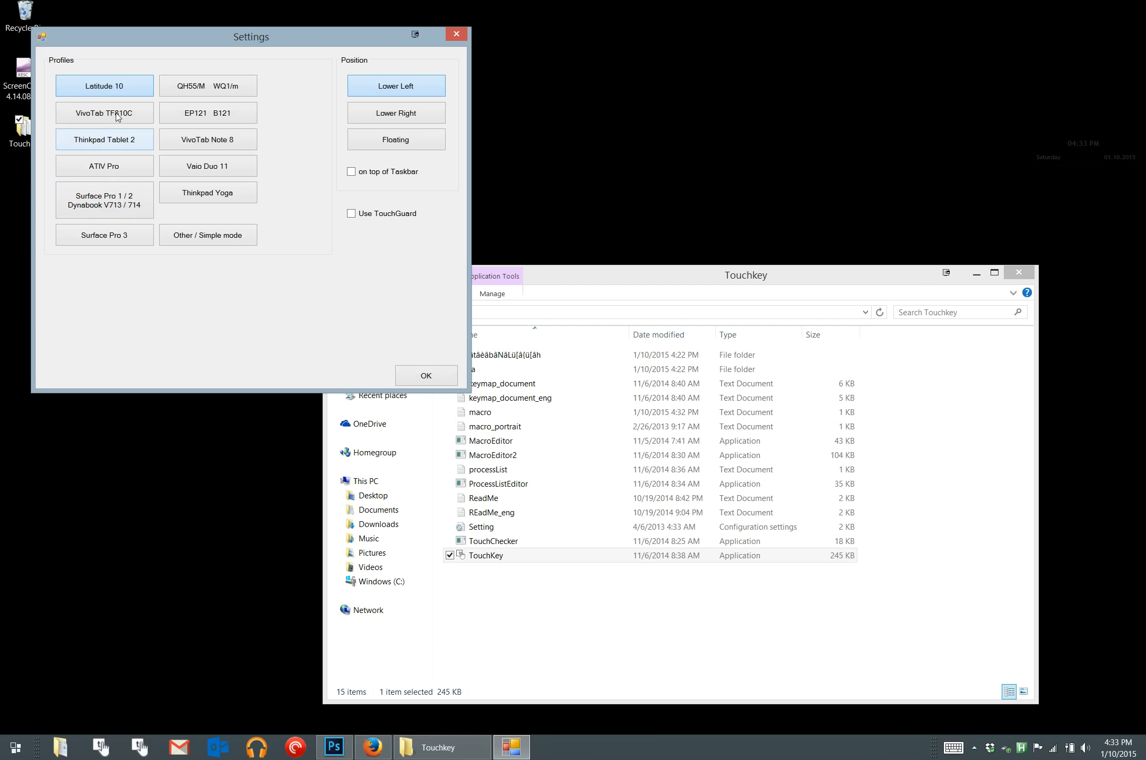
- Apply the Surface Pro 3 profile with Floating position, and reposition the toolbar lower along the screen's left edge
{"action": "left_click", "coordinate": [129, 242]}
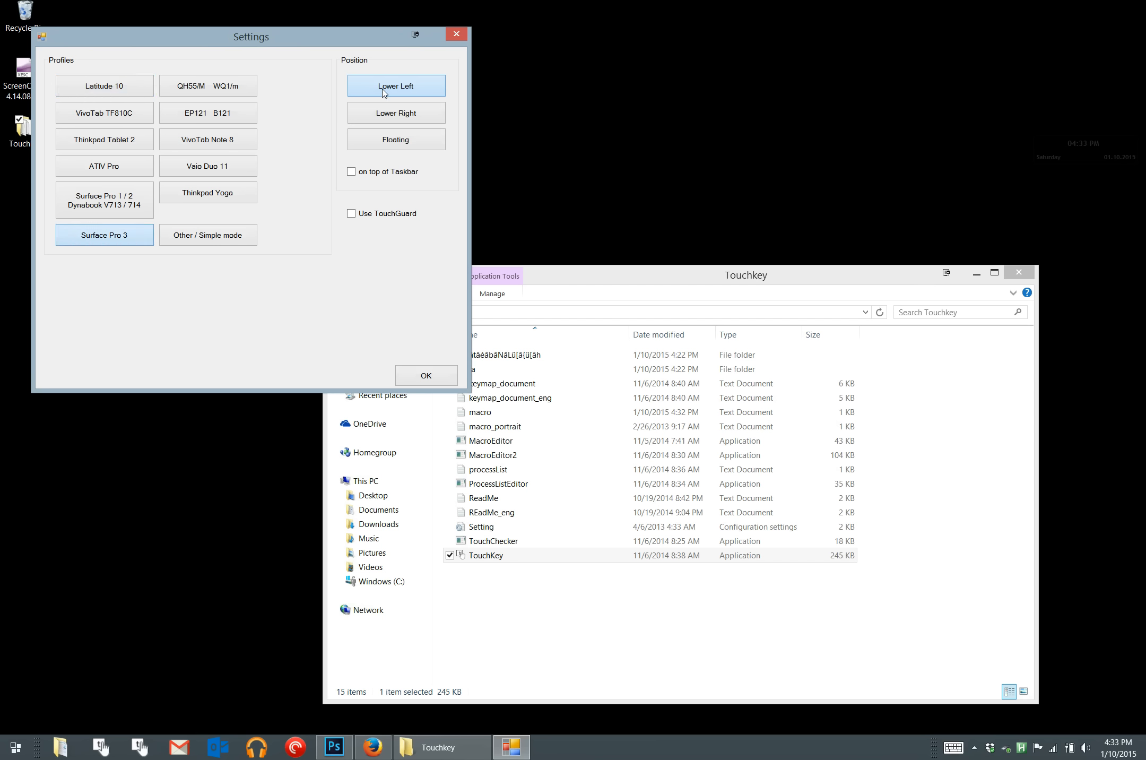
{"action": "left_click", "coordinate": [386, 142]}
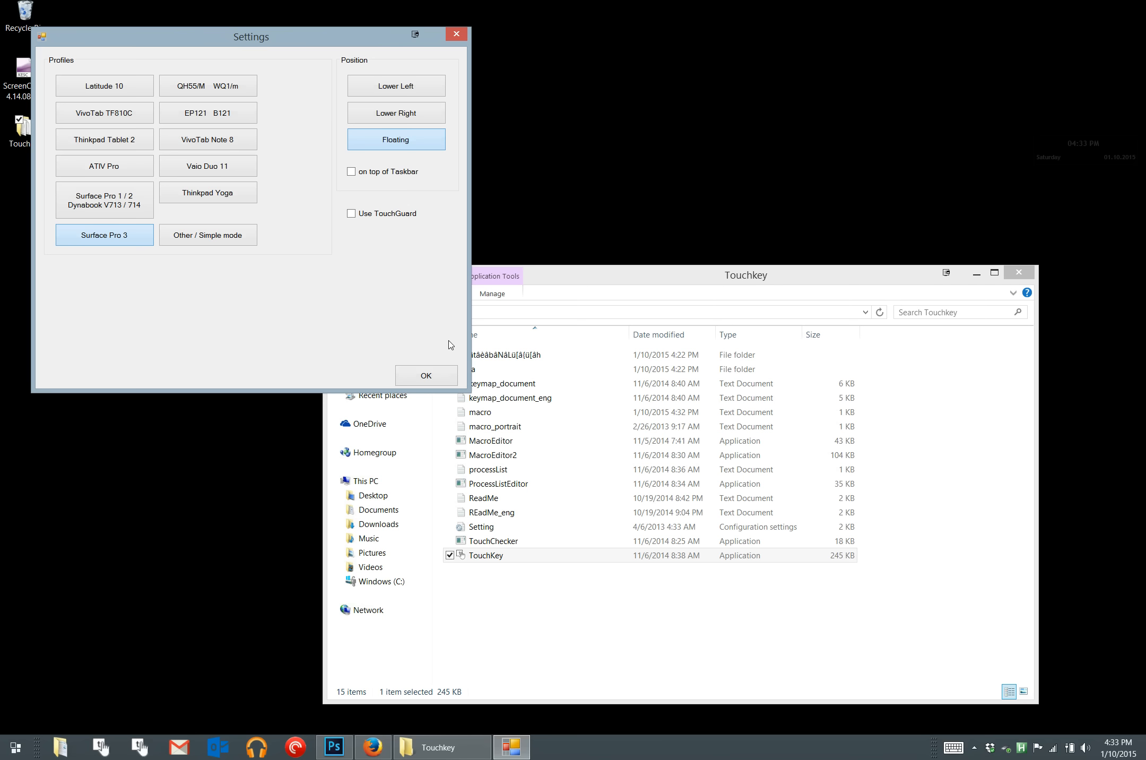
{"action": "left_click", "coordinate": [426, 376]}
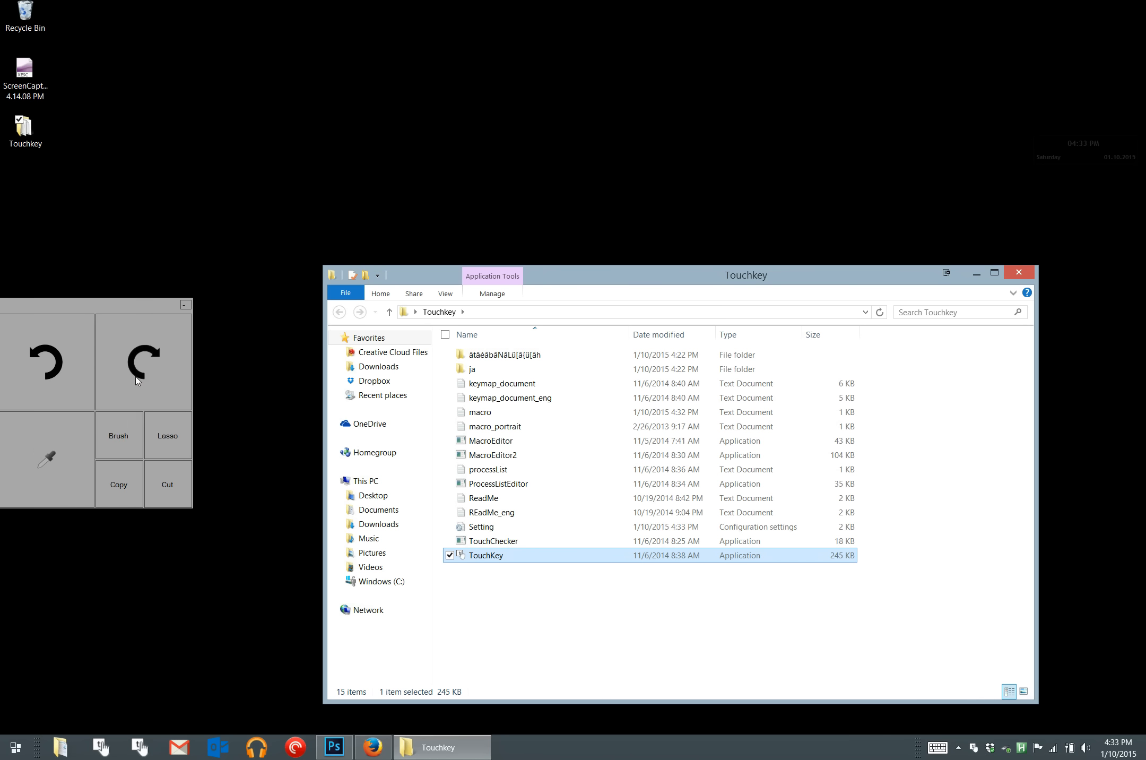
{"action": "left_click_drag", "start_coordinate": [832, 420], "coordinate": [128, 473]}
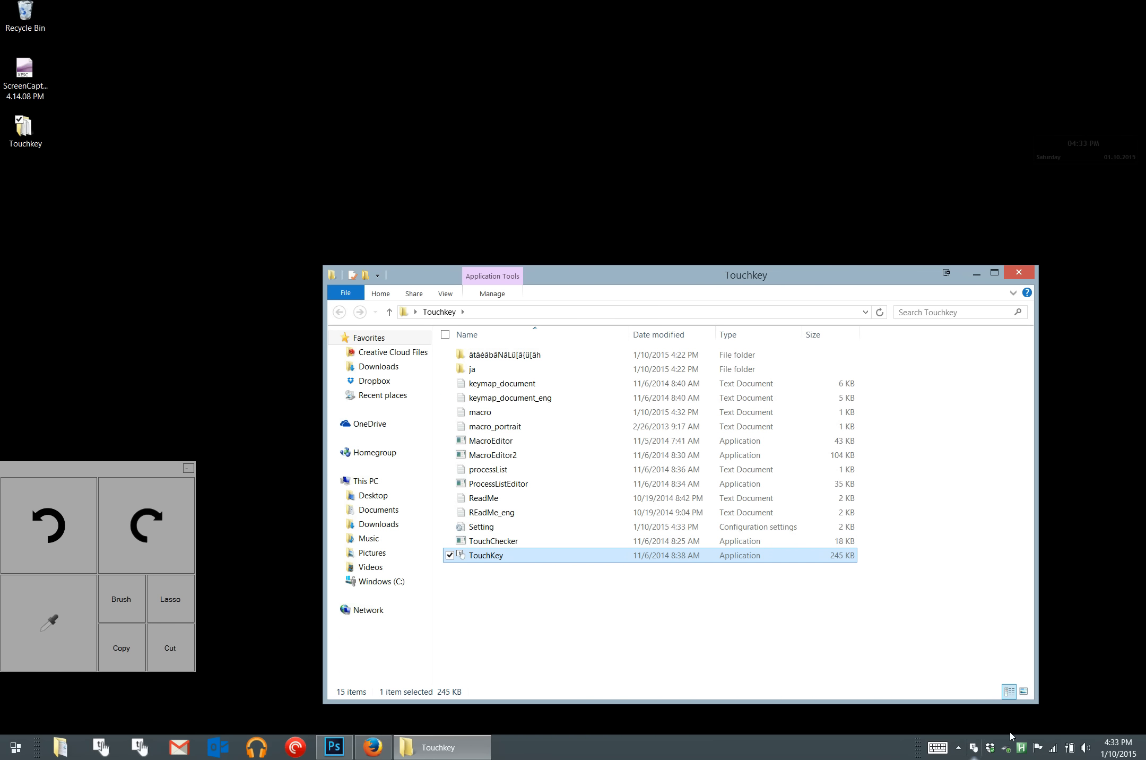
- Set TouchKey's toolbar position to Lower Right in its settings and minimize the Touchkey folder window
{"action": "right_click", "coordinate": [973, 752]}
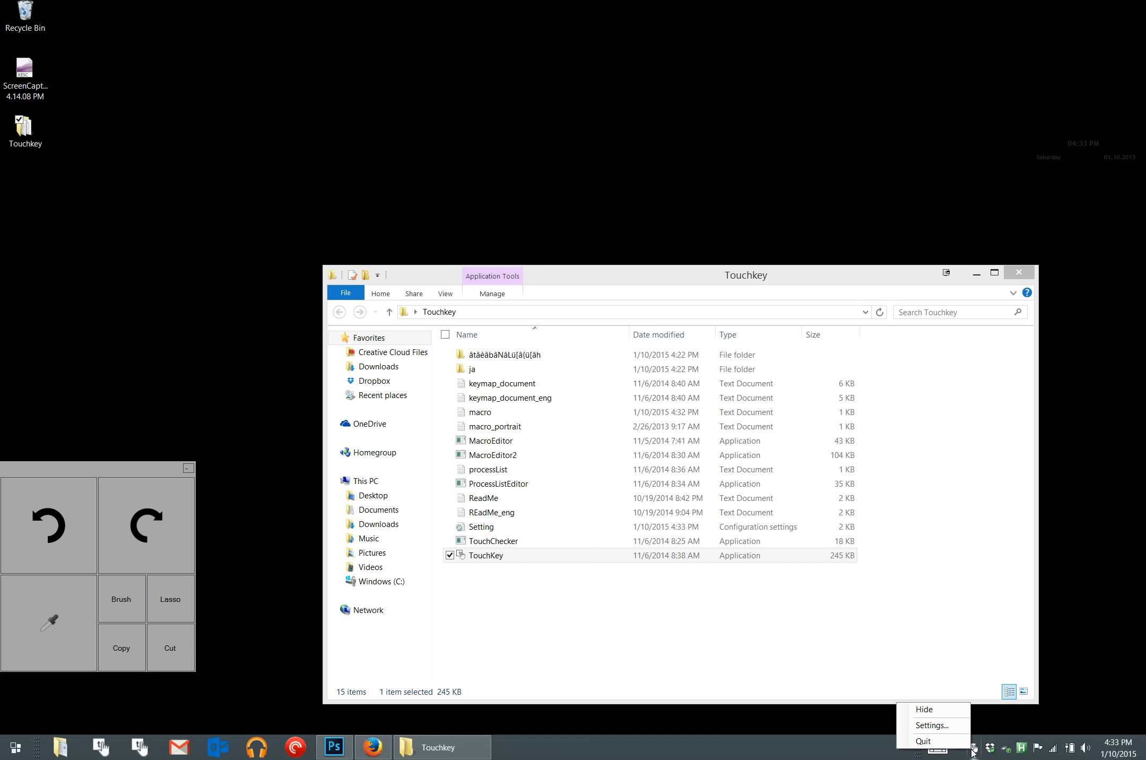
{"action": "left_click", "coordinate": [959, 751]}
{"action": "left_click", "coordinate": [958, 750]}
{"action": "right_click", "coordinate": [974, 752]}
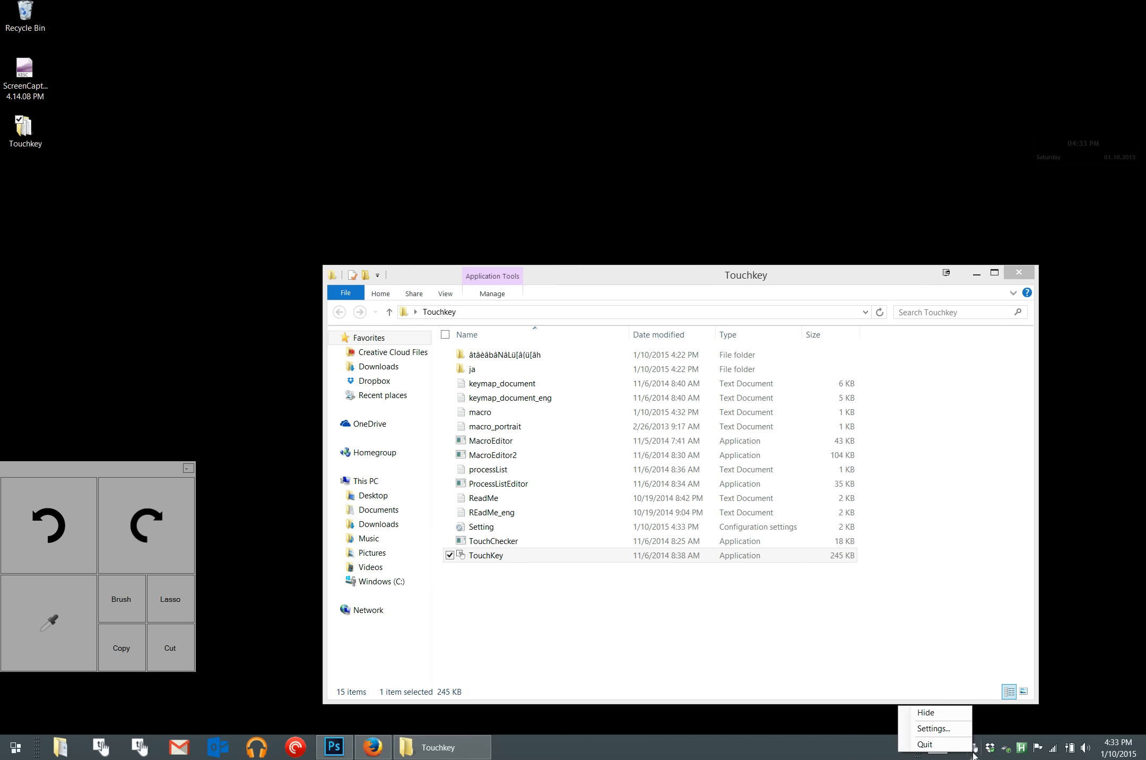
{"action": "left_click", "coordinate": [932, 729]}
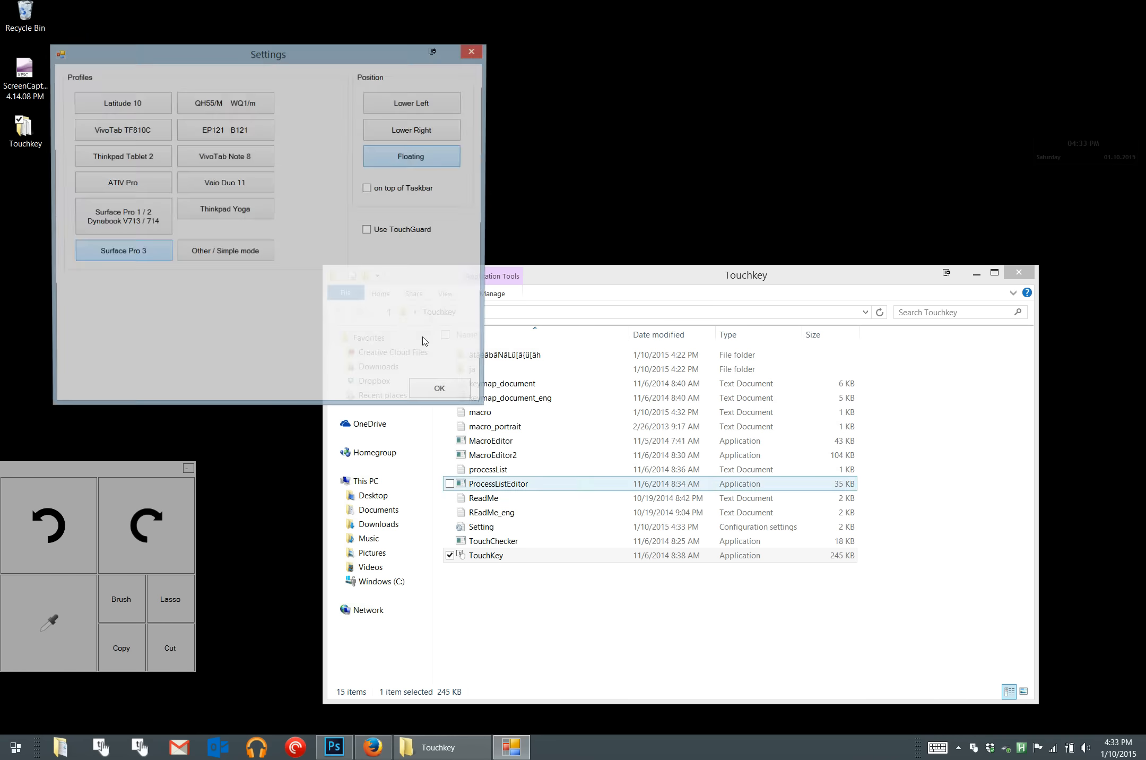
{"action": "left_click", "coordinate": [427, 137]}
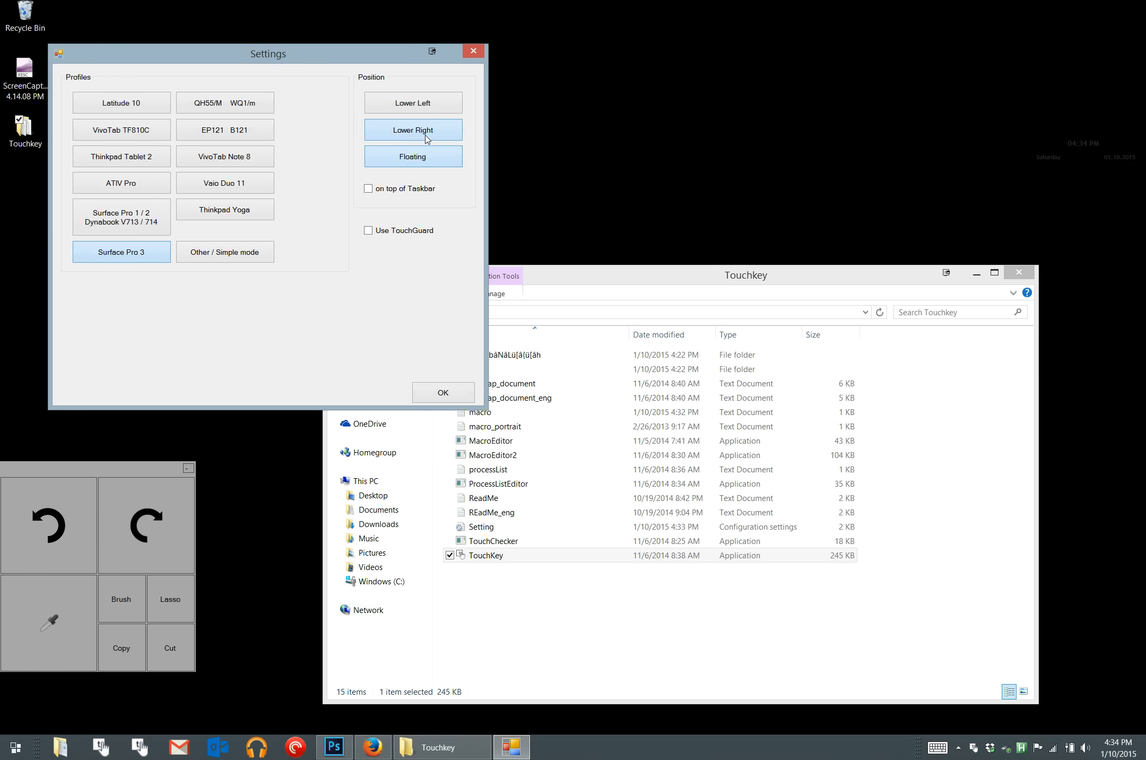
{"action": "left_click", "coordinate": [453, 395]}
{"action": "left_click", "coordinate": [984, 273]}
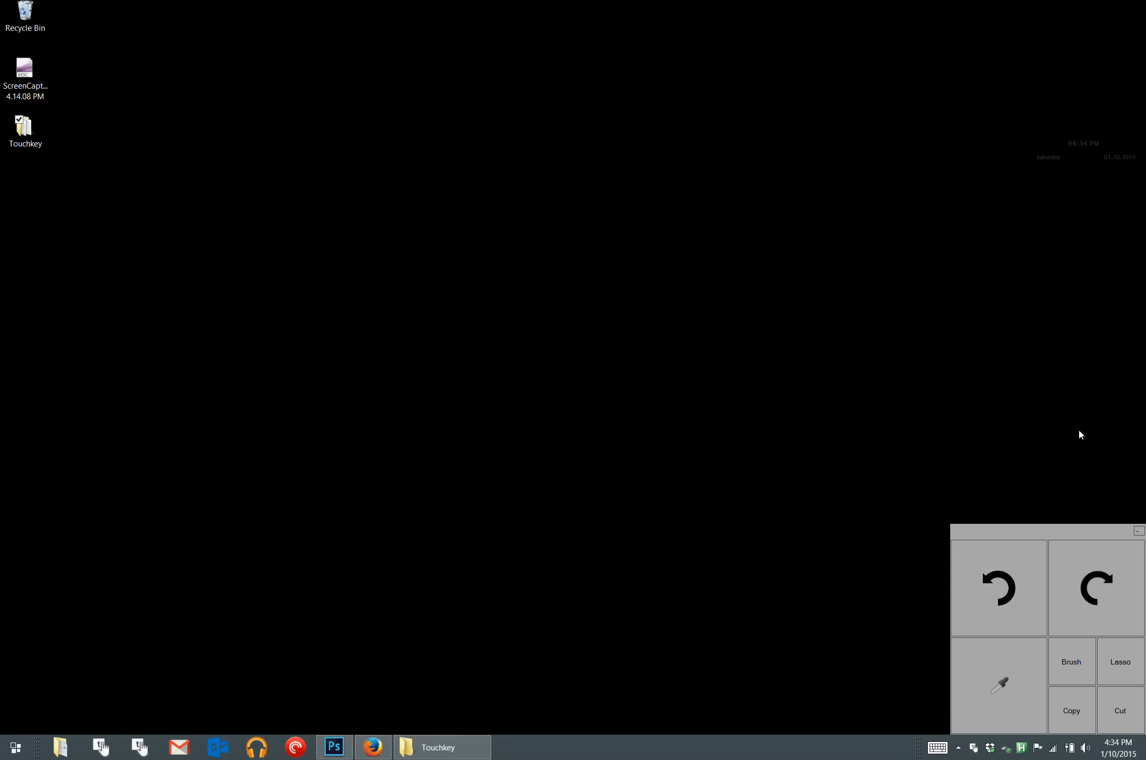
- Reopen TouchKey's settings and set the toolbar position to Floating
{"action": "left_click", "coordinate": [972, 750]}
{"action": "left_click", "coordinate": [971, 751]}
{"action": "right_click", "coordinate": [973, 751]}
{"action": "left_click", "coordinate": [926, 728]}
{"action": "left_click", "coordinate": [393, 180]}
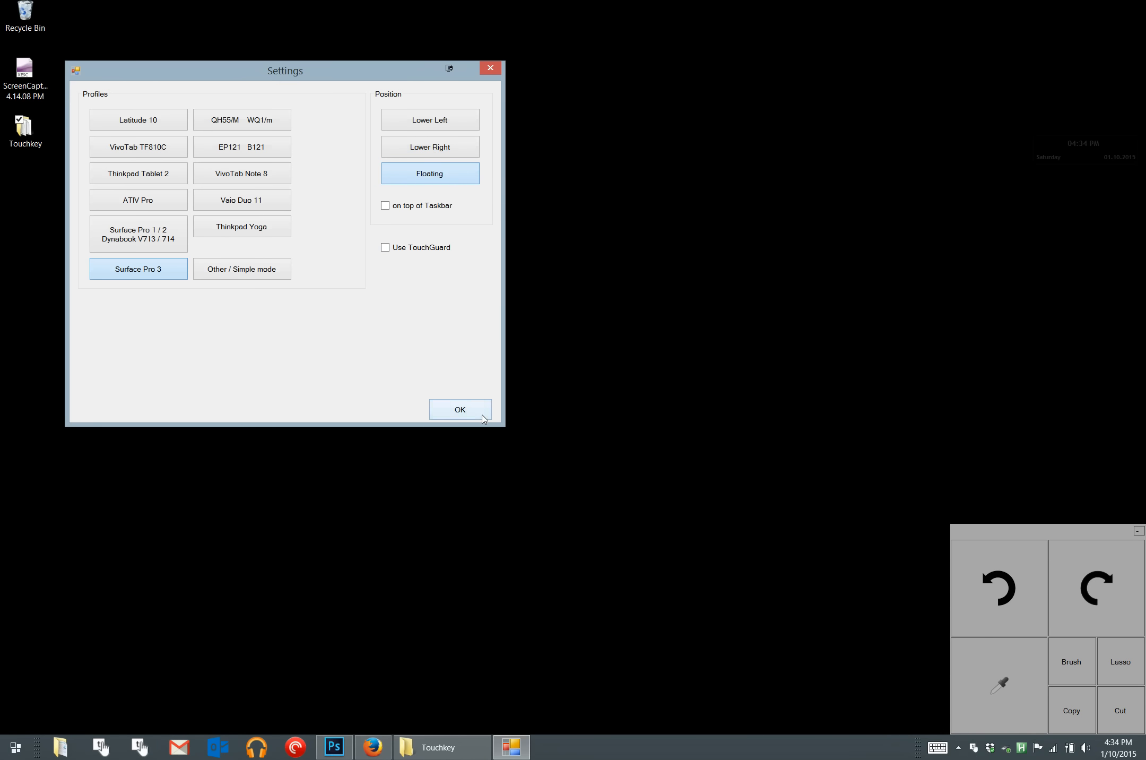
{"action": "left_click", "coordinate": [459, 410]}
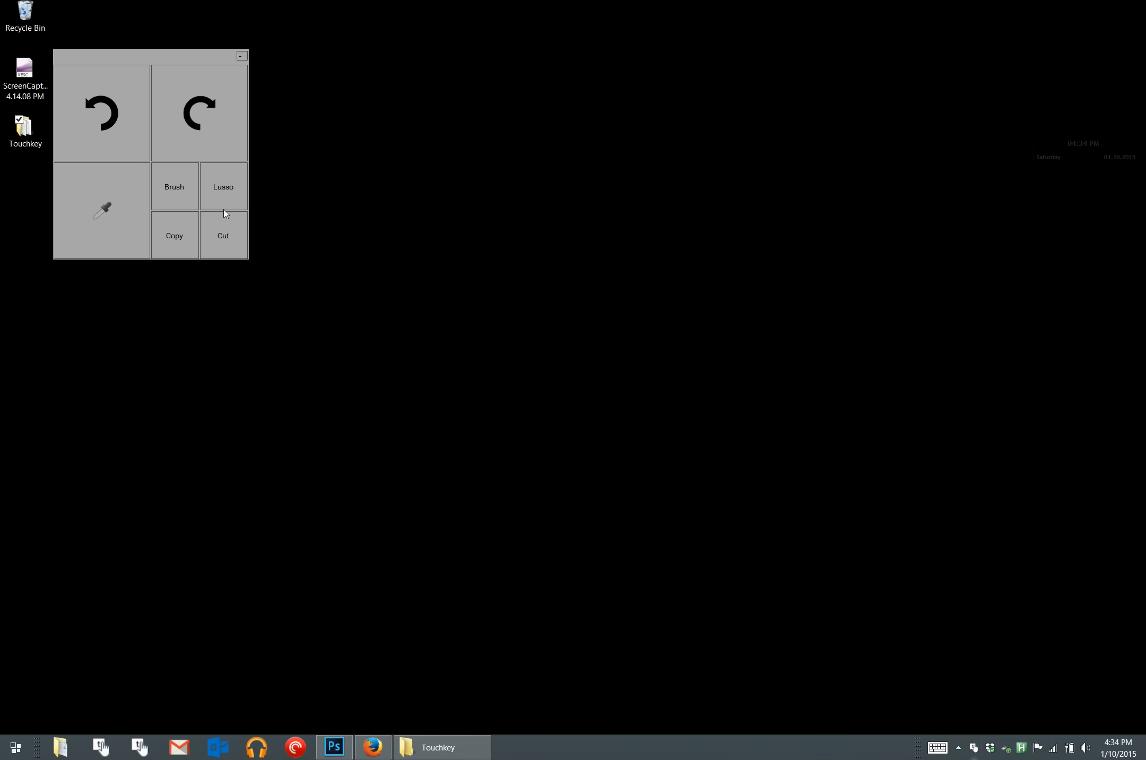
- Exit TouchKey, relaunch it from the Touchkey folder and move the floating toolbar to the lower-left area of the desktop
{"action": "right_click", "coordinate": [974, 751]}
{"action": "left_click", "coordinate": [964, 742]}
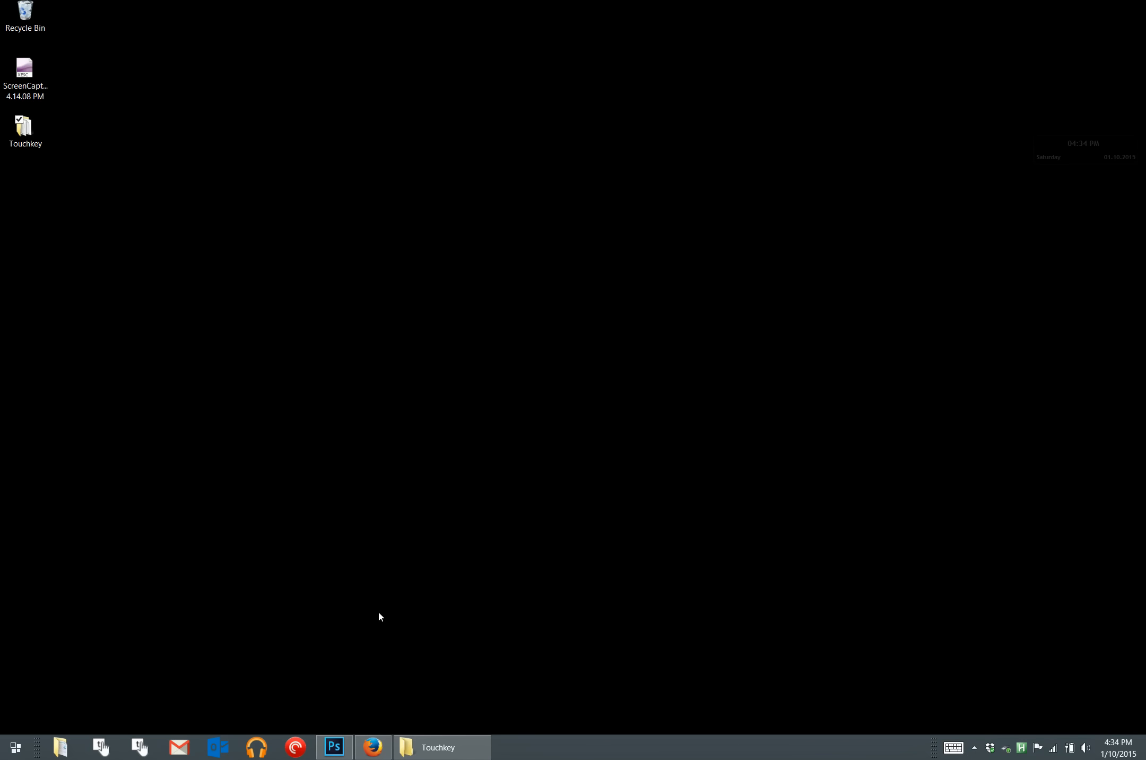
{"action": "double_click", "coordinate": [38, 143]}
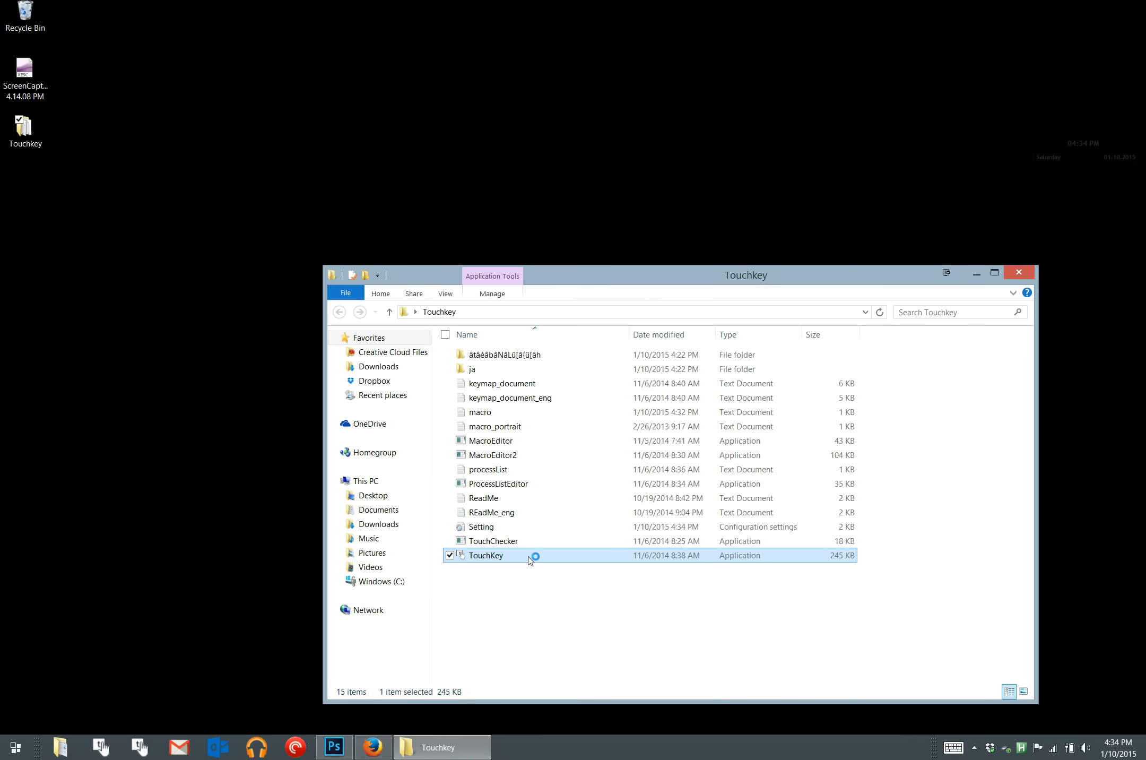
{"action": "left_click", "coordinate": [1019, 273]}
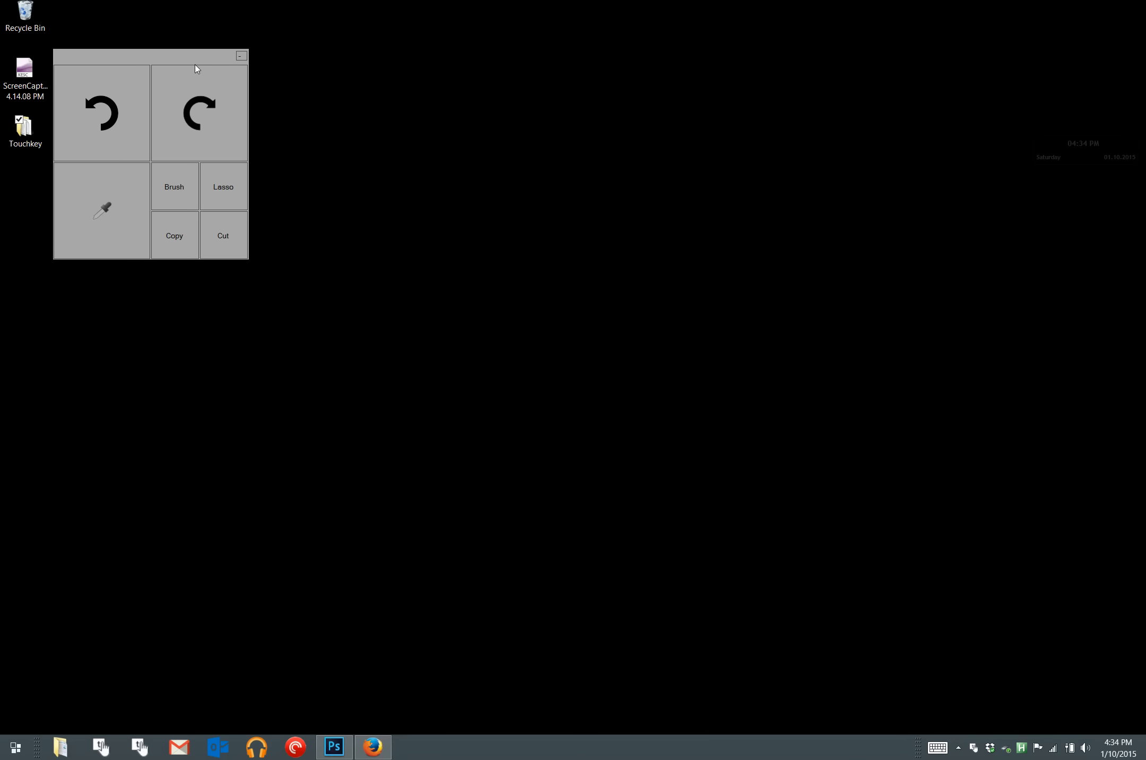
{"action": "left_click_drag", "start_coordinate": [199, 59], "coordinate": [187, 451]}
- Switch to Photoshop, clear the elliptical selection and shorten the MagicPicker panel
{"action": "left_click", "coordinate": [335, 746]}
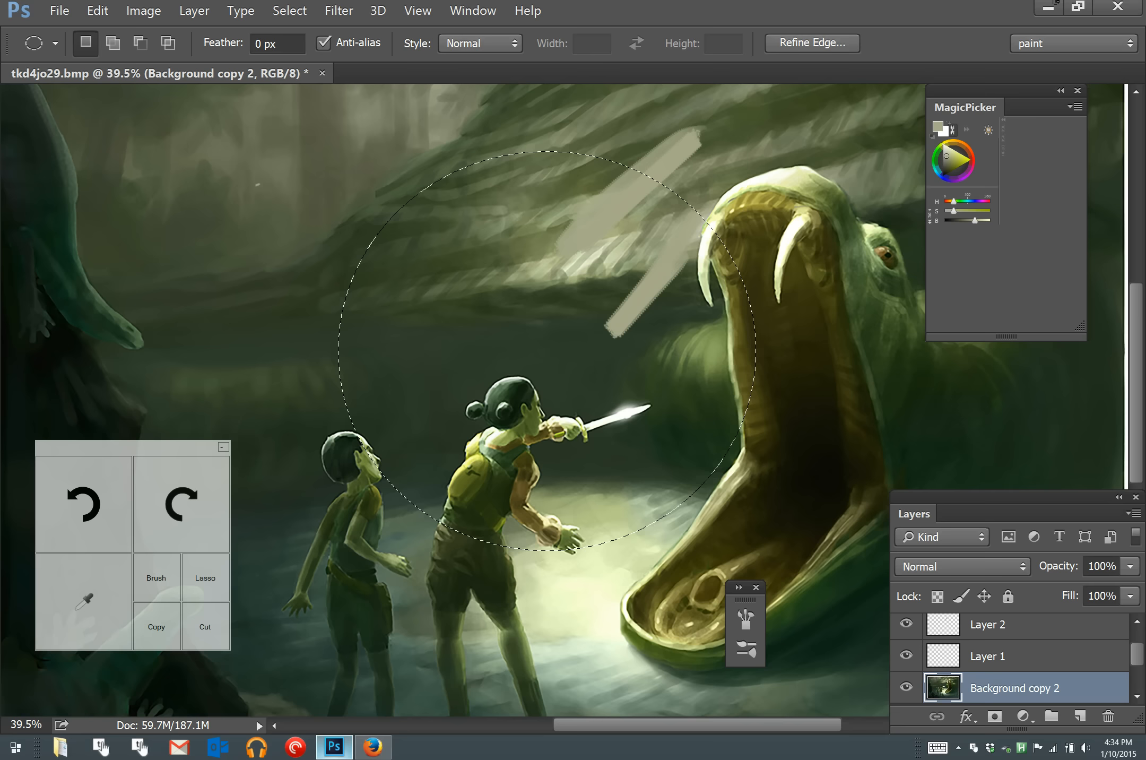
{"action": "left_click", "coordinate": [426, 560]}
{"action": "scroll", "coordinate": [426, 560], "scroll_direction": "right", "scroll_amount": 5}
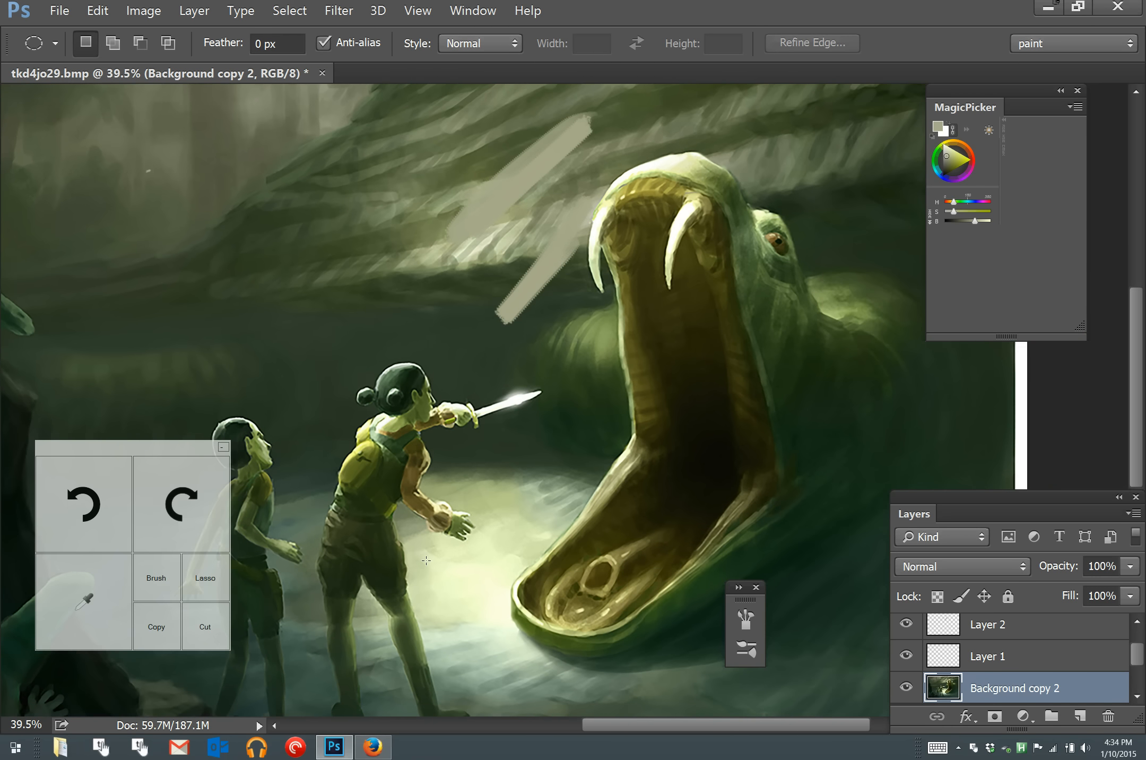
{"action": "left_click_drag", "start_coordinate": [1028, 340], "coordinate": [1038, 175]}
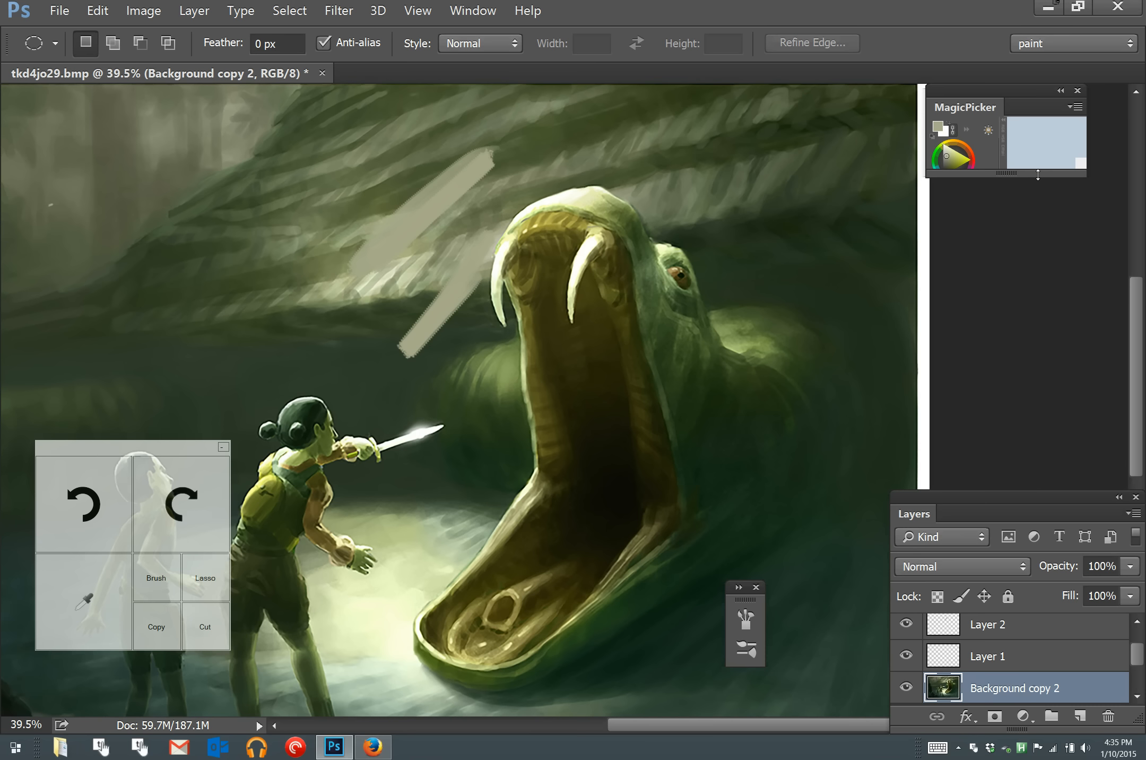
- Activate the TouchKey toolbar's Brush key, paint a diagonal stroke across the sword tip, and undo and redo it
{"action": "left_click", "coordinate": [156, 578]}
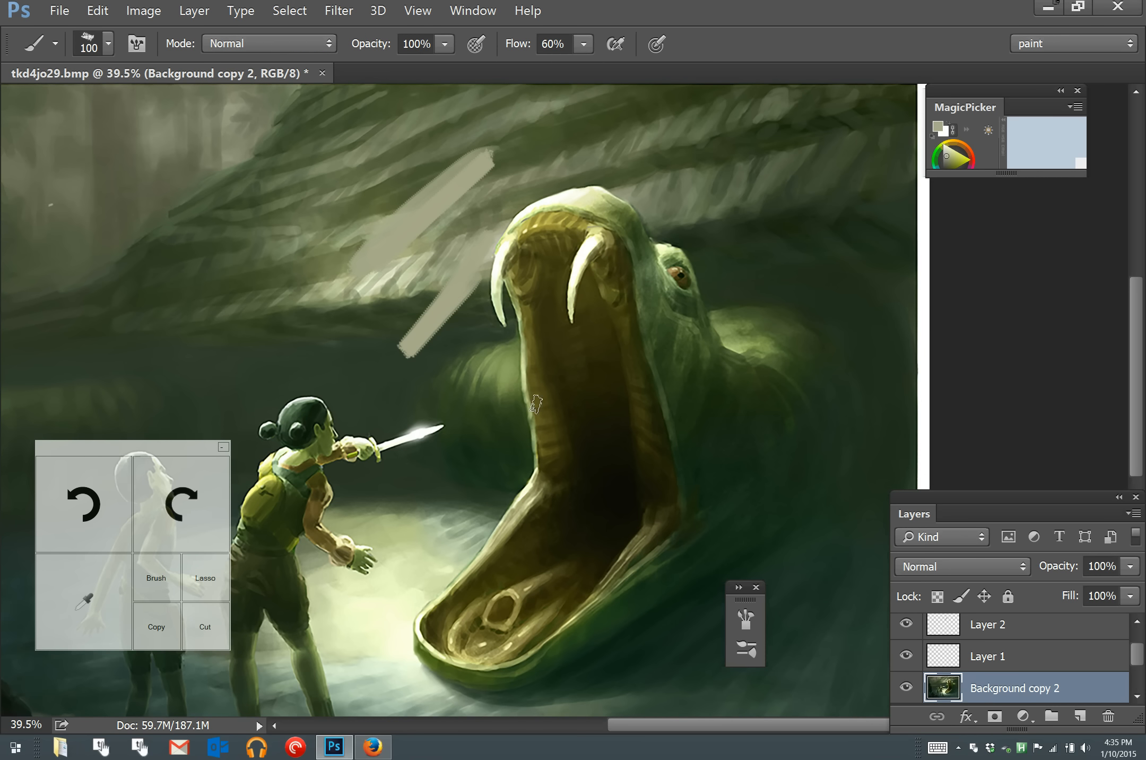
{"action": "mouse_move", "coordinate": [510, 366]}
{"action": "left_mouse_down"}
{"action": "mouse_move", "coordinate": [388, 482]}
{"action": "mouse_move", "coordinate": [519, 361]}
{"action": "mouse_move", "coordinate": [401, 471]}
{"action": "left_mouse_up"}
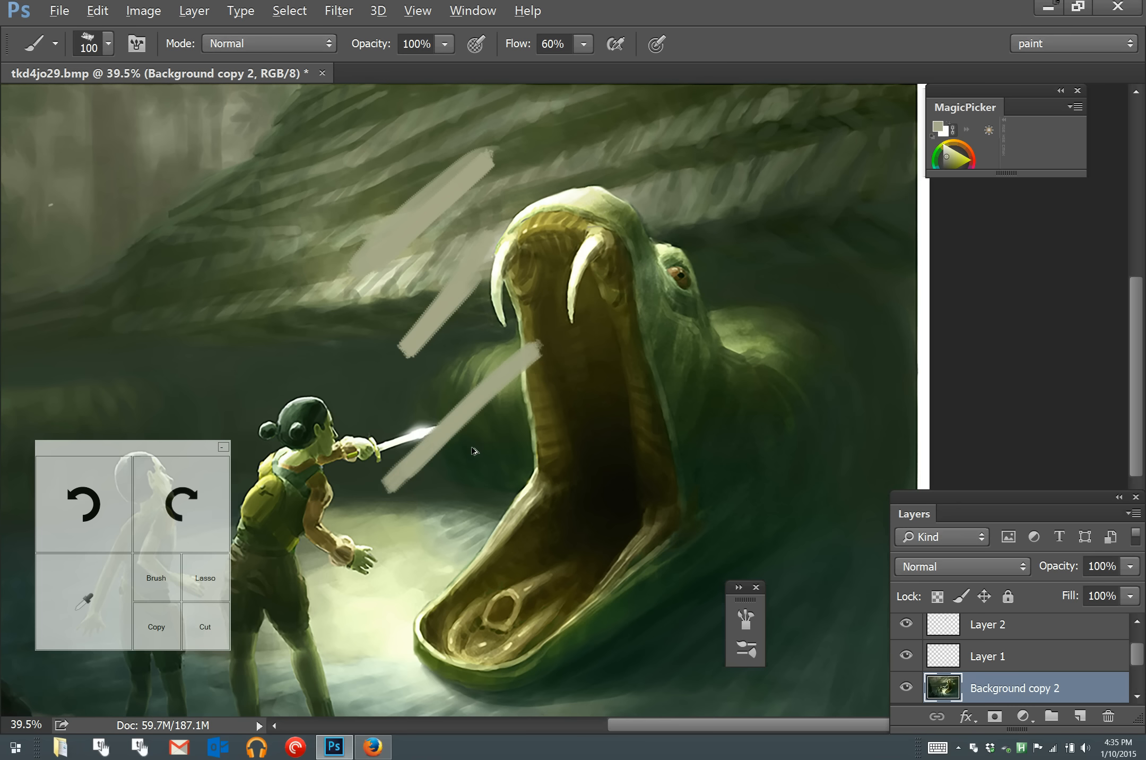
{"action": "key", "text": "ctrl+z"}
{"action": "key", "text": "ctrl+z"}
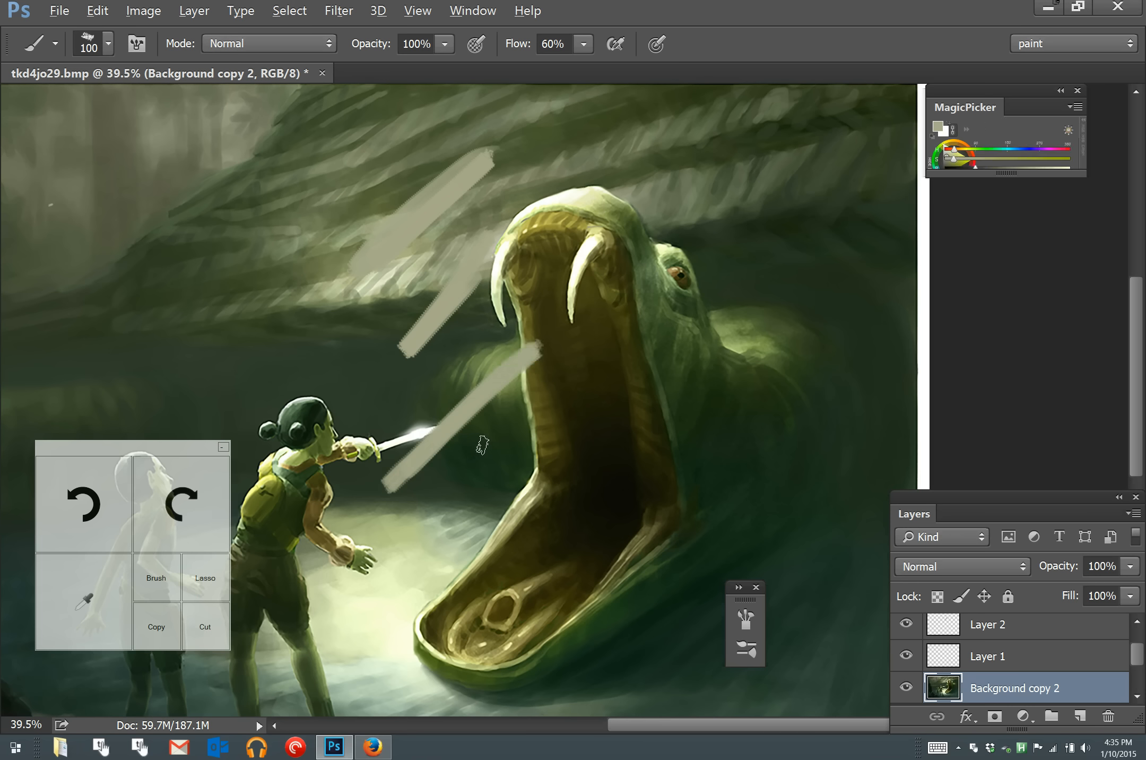
- Lasso the area around the new stroke, cut it and paste it onto a new layer
{"action": "key", "text": "l"}
{"action": "mouse_move", "coordinate": [507, 450]}
{"action": "left_mouse_down"}
{"action": "mouse_move", "coordinate": [460, 482]}
{"action": "mouse_move", "coordinate": [396, 434]}
{"action": "mouse_move", "coordinate": [566, 330]}
{"action": "mouse_move", "coordinate": [571, 374]}
{"action": "mouse_move", "coordinate": [528, 440]}
{"action": "mouse_move", "coordinate": [496, 460]}
{"action": "left_mouse_up"}
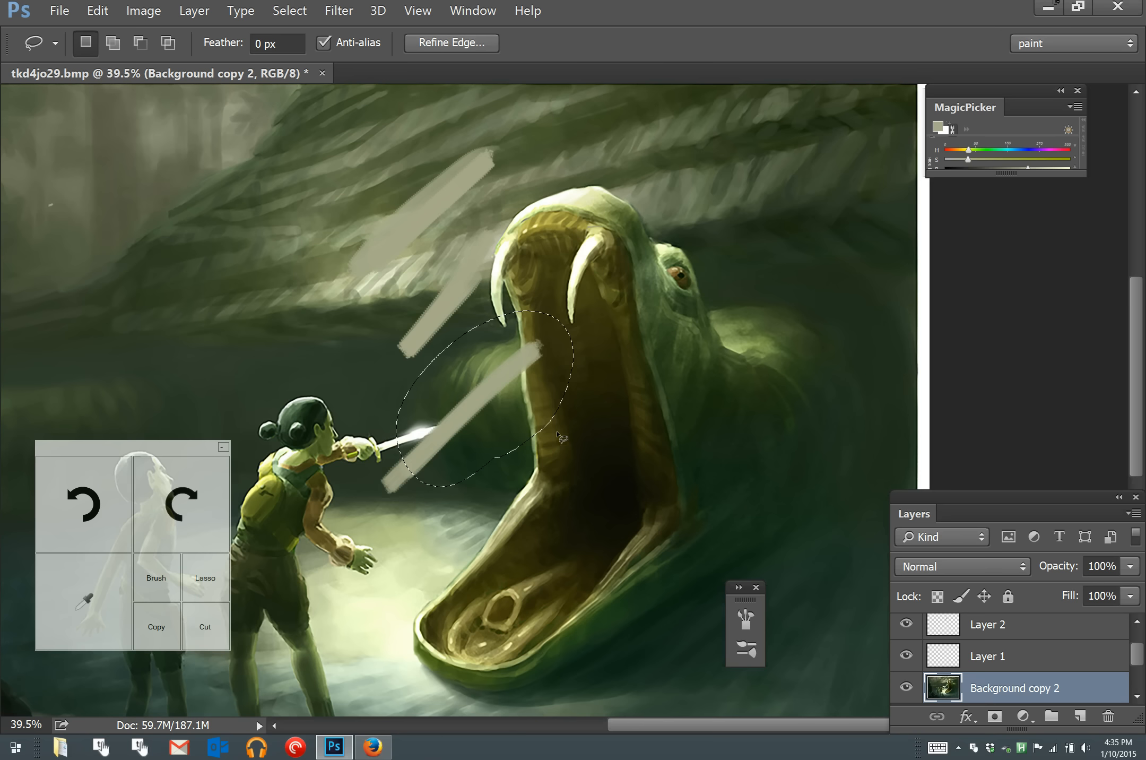
{"action": "key", "text": "ctrl+x"}
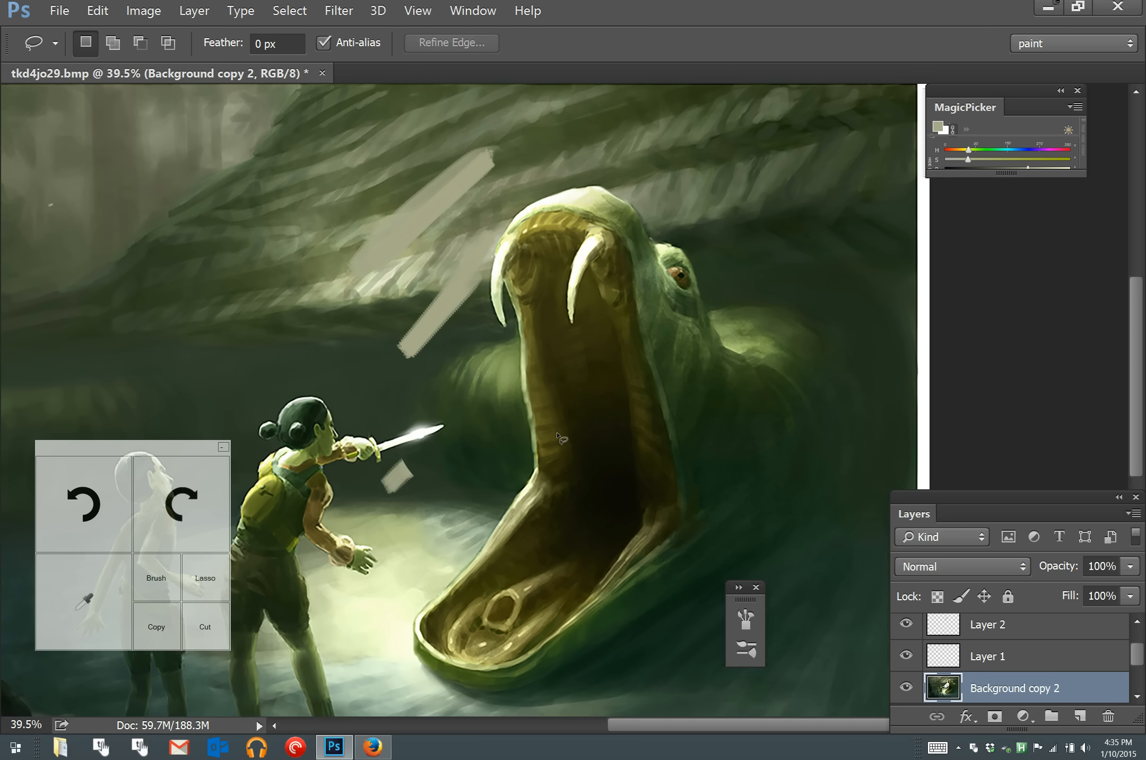
{"action": "key", "text": "ctrl+v"}
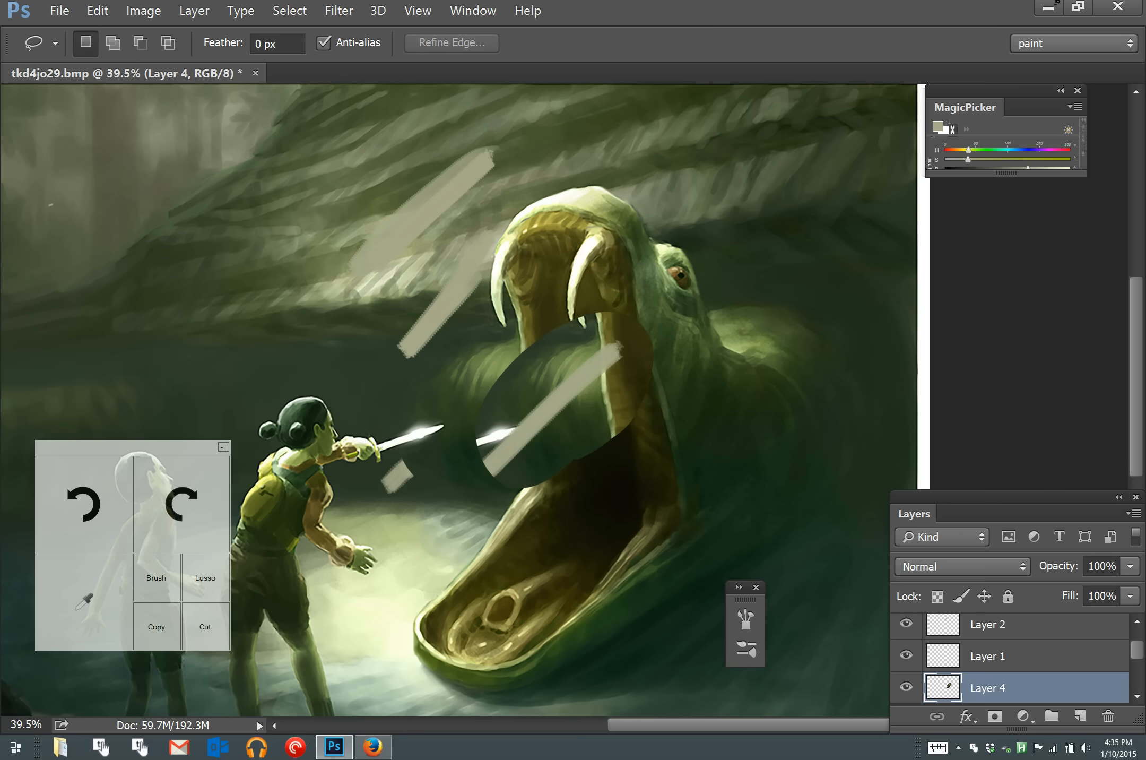
- Undo the paste and cut, and copy the lassoed area onto a new layer instead
{"action": "key", "text": "ctrl+alt+z"}
{"action": "key", "text": "ctrl+alt+z"}
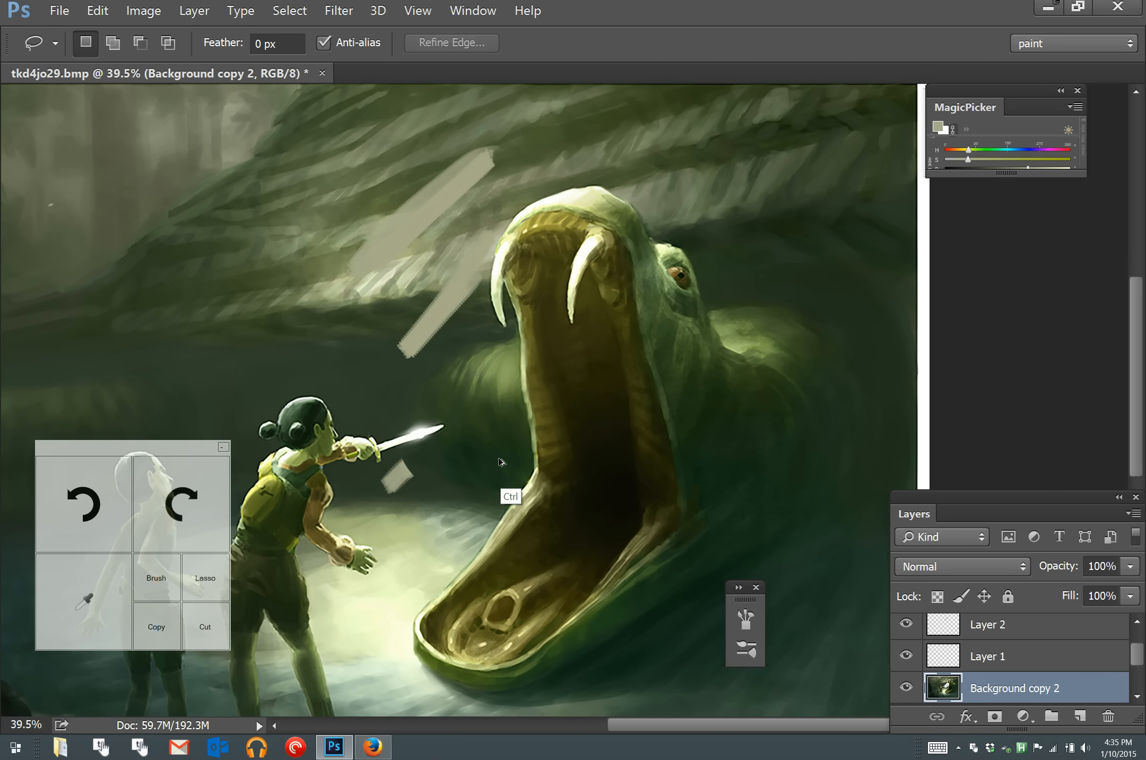
{"action": "key", "text": "ctrl+c"}
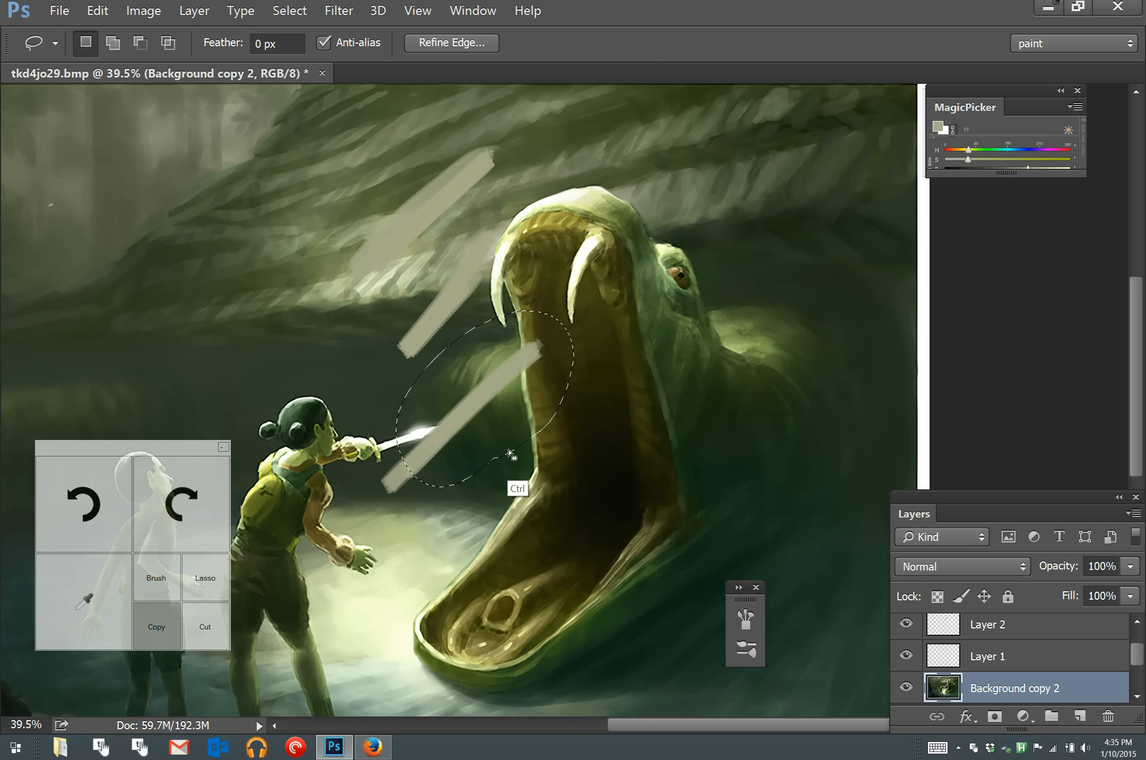
{"action": "key", "text": "ctrl+v"}
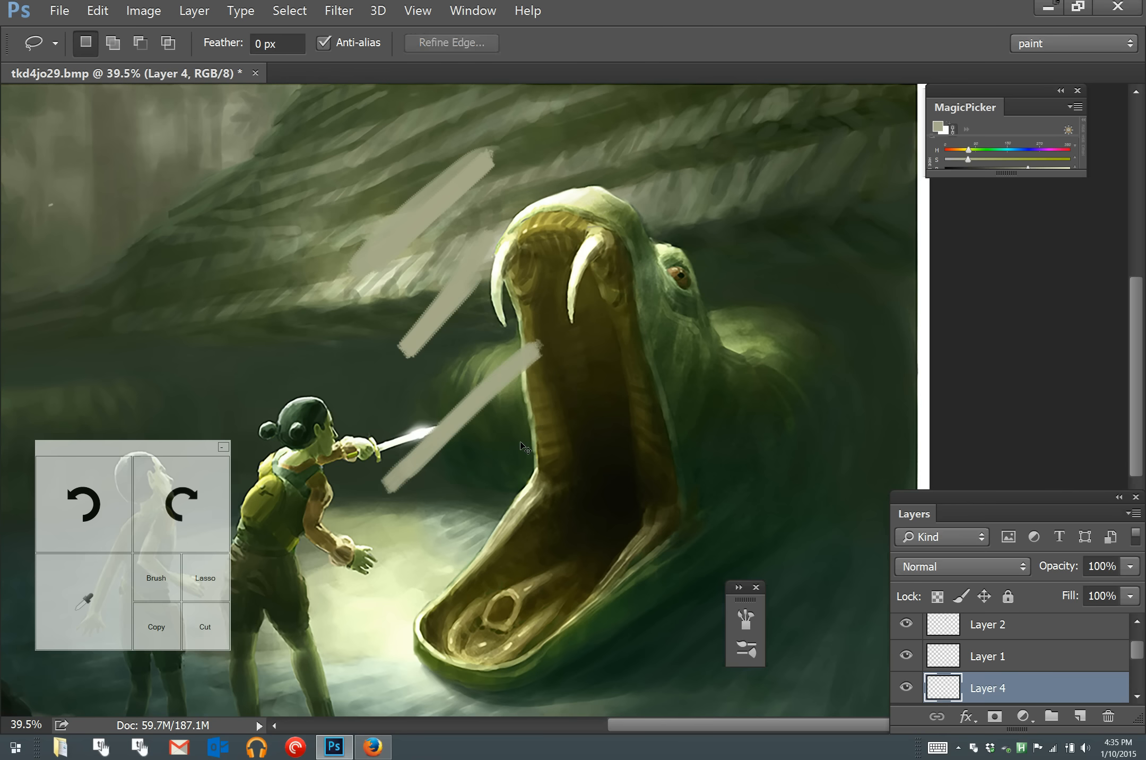
- Try to move the pasted piece sideways over the creature's mouth
{"action": "key", "text": "v"}
{"action": "mouse_move", "coordinate": [538, 378]}
{"action": "left_mouse_down"}
{"action": "mouse_move", "coordinate": [695, 340]}
{"action": "mouse_move", "coordinate": [594, 383]}
{"action": "left_mouse_up"}
{"action": "key", "text": "ctrl+z"}
- Reactivate the Brush tool and test the TouchKey eyedropper key's Alt behaviour over the painting
{"action": "left_click", "coordinate": [156, 578]}
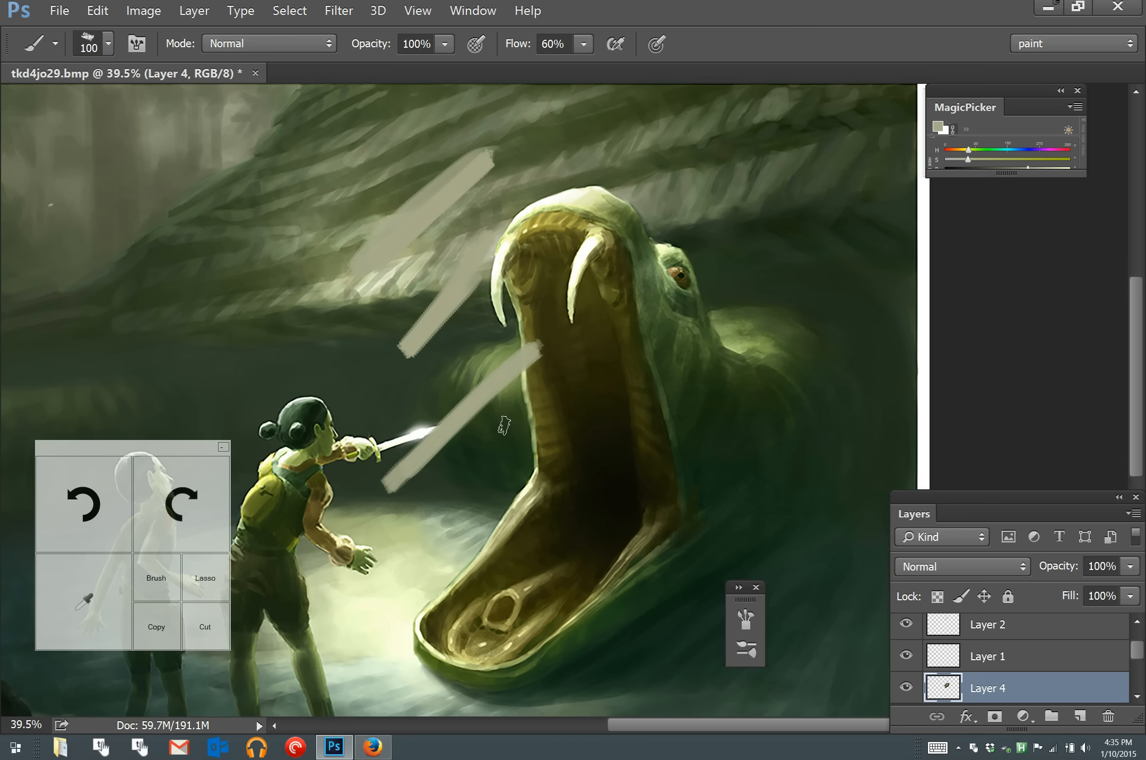
{"action": "key", "text": "alt"}
{"action": "key", "text": "alt"}
{"action": "key", "text": "alt"}
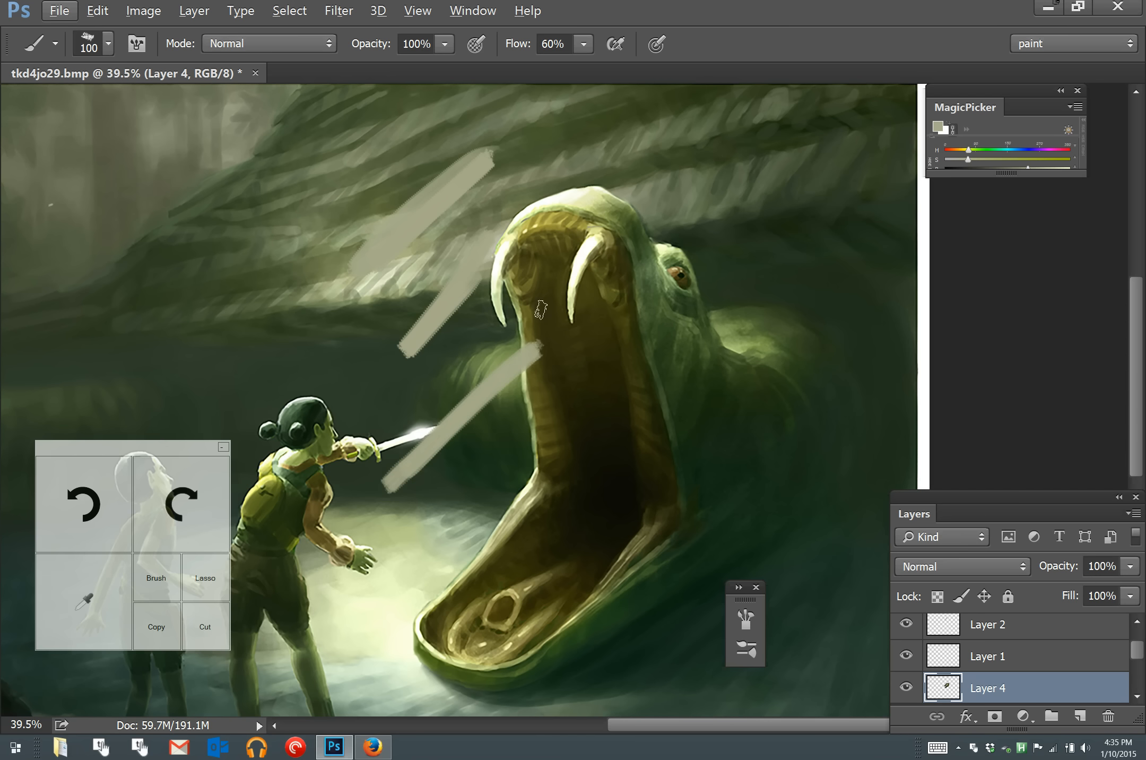
{"action": "key", "text": "alt"}
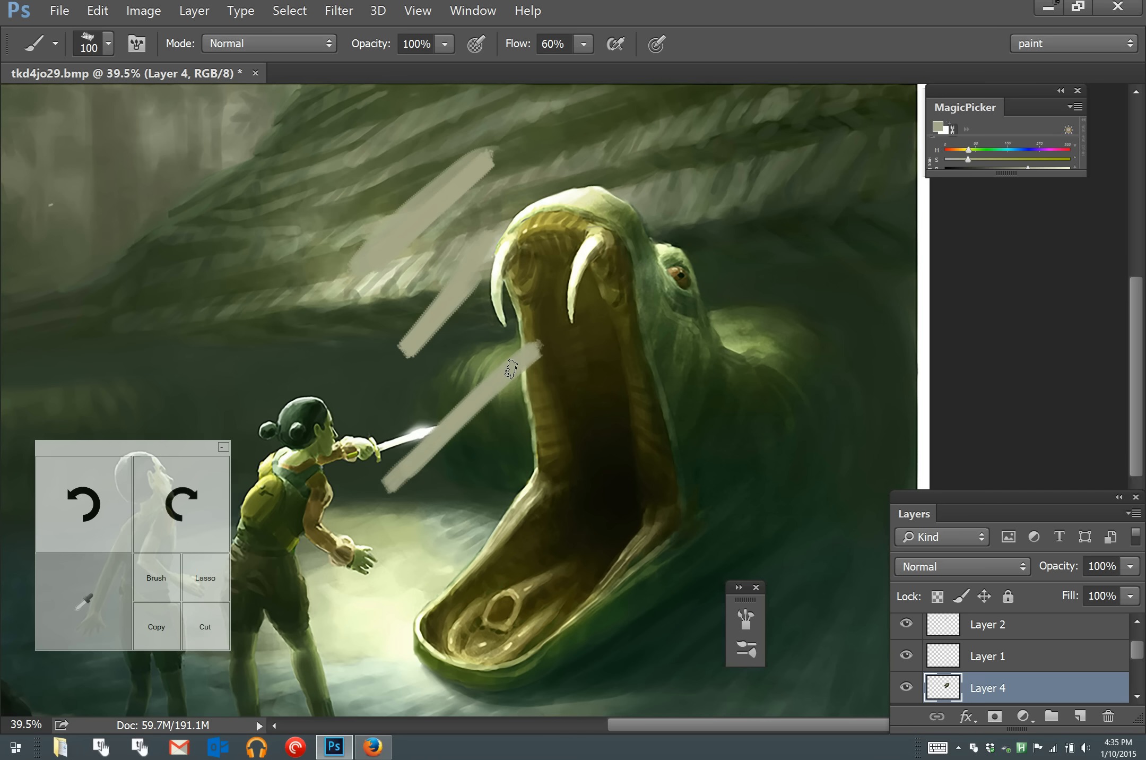
{"action": "key", "text": "alt"}
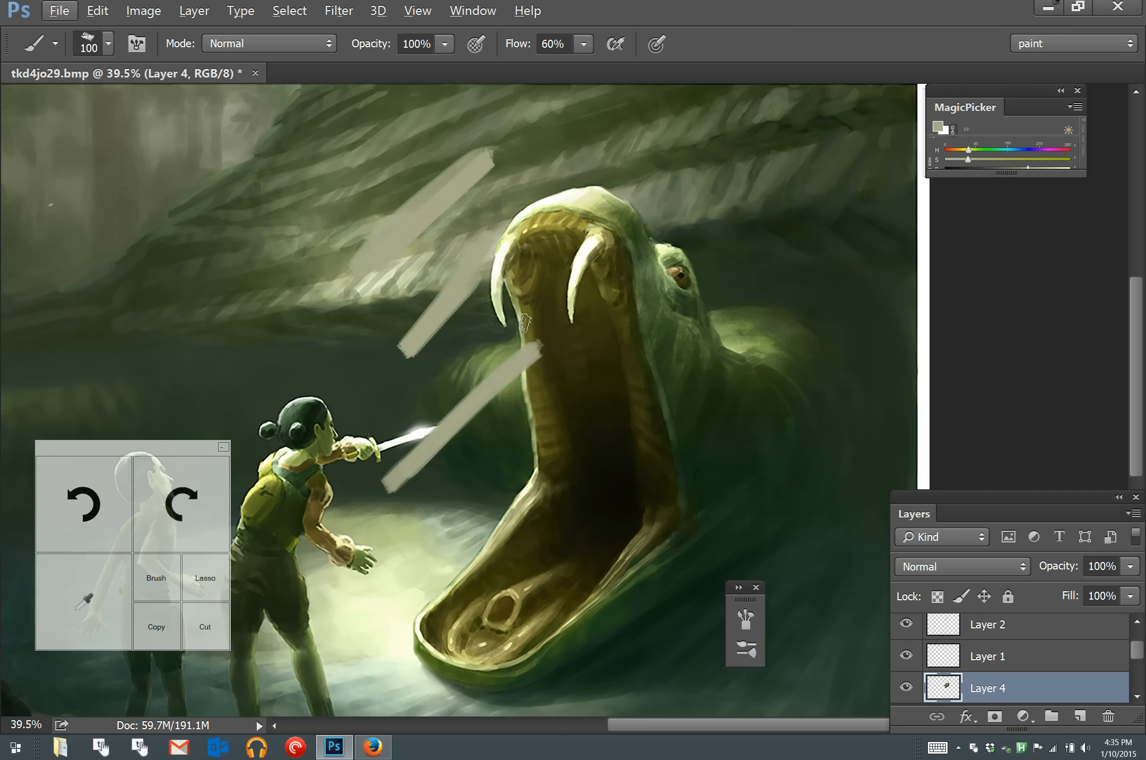
{"action": "scroll", "coordinate": [525, 323], "scroll_direction": "up", "scroll_amount": 1}
{"action": "scroll", "coordinate": [524, 322], "scroll_direction": "up", "scroll_amount": 1}
{"action": "key", "text": "alt"}
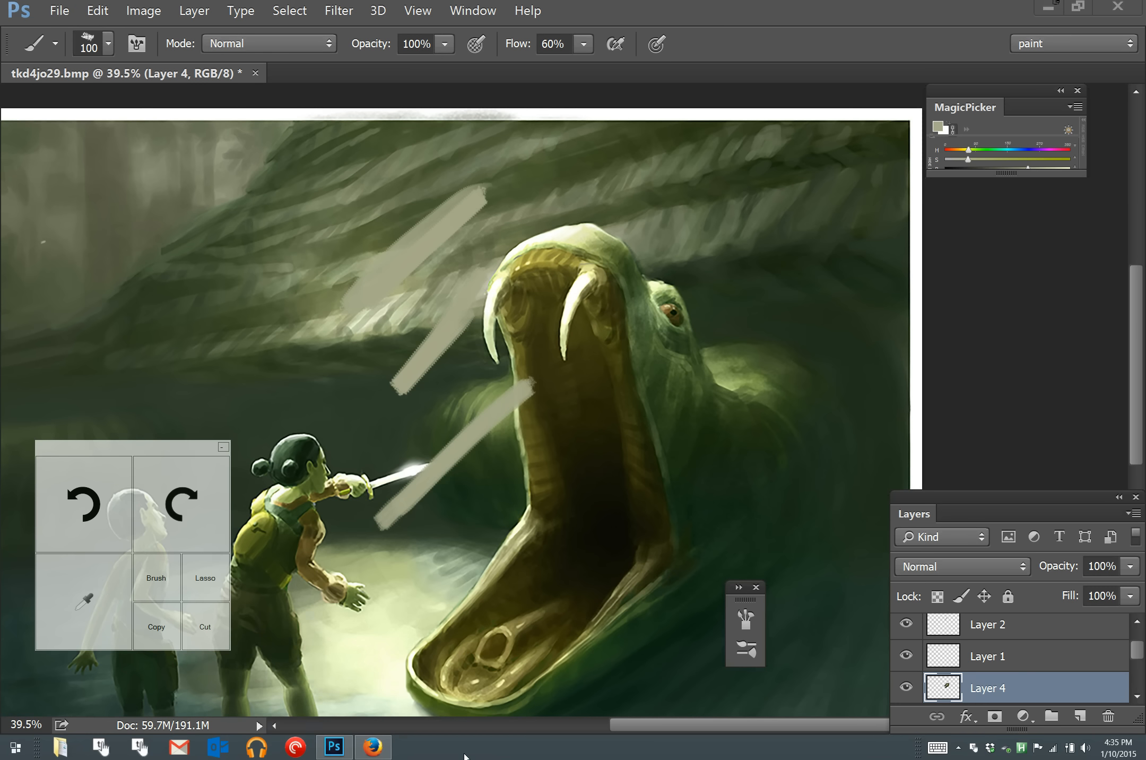
- Return to the desktop, open the Touchkey folder and open the macro text file
{"action": "key", "text": "super+d"}
{"action": "double_click", "coordinate": [22, 137]}
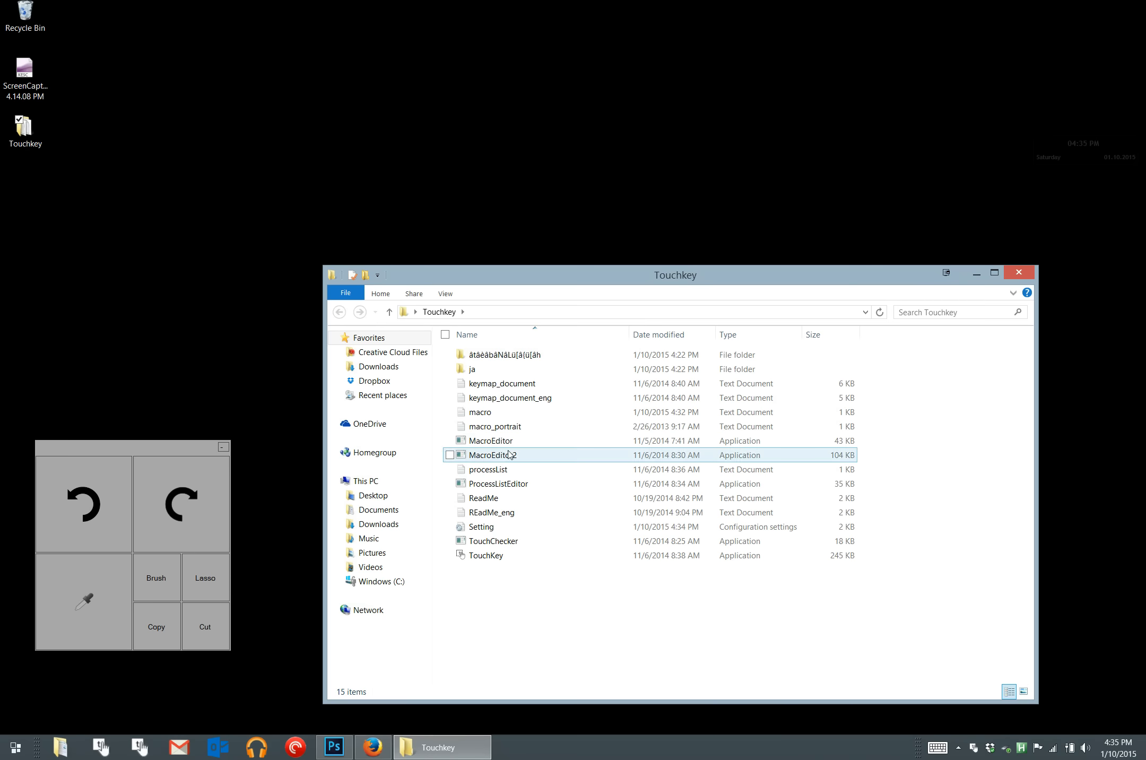
{"action": "double_click", "coordinate": [479, 413]}
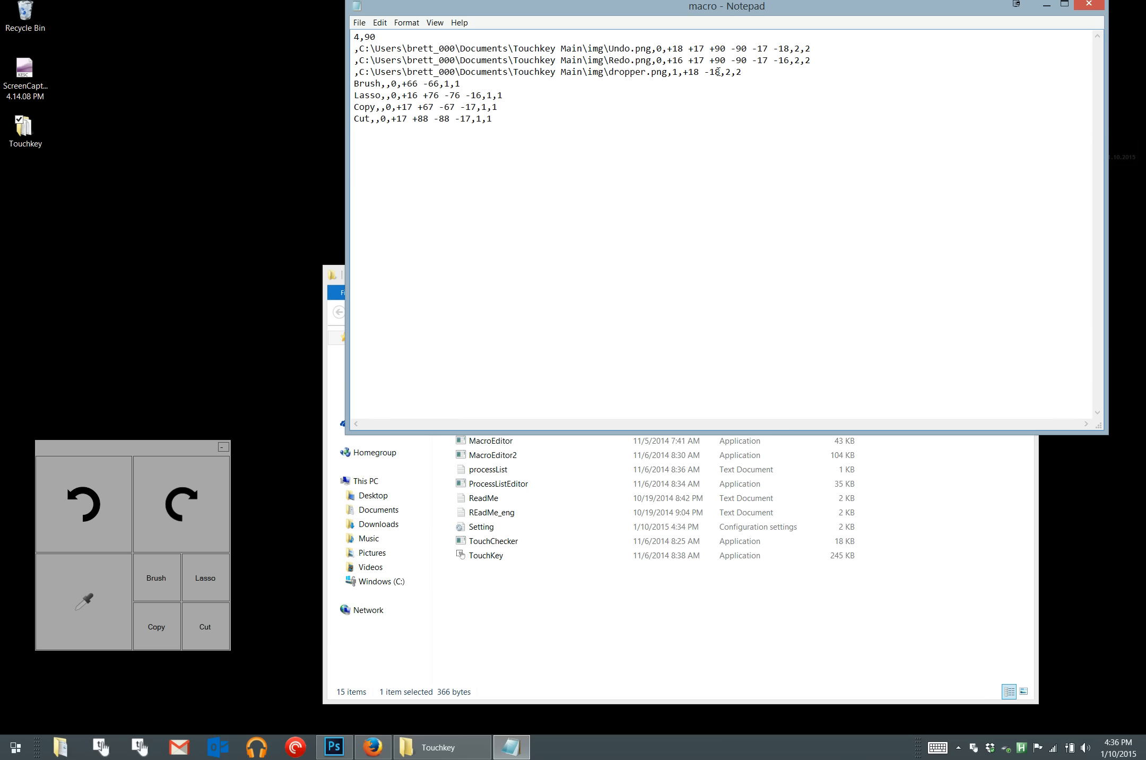
- Try removing the -18 code from the dropper.png line and close the macro file without saving
{"action": "left_click_drag", "start_coordinate": [722, 72], "coordinate": [700, 72]}
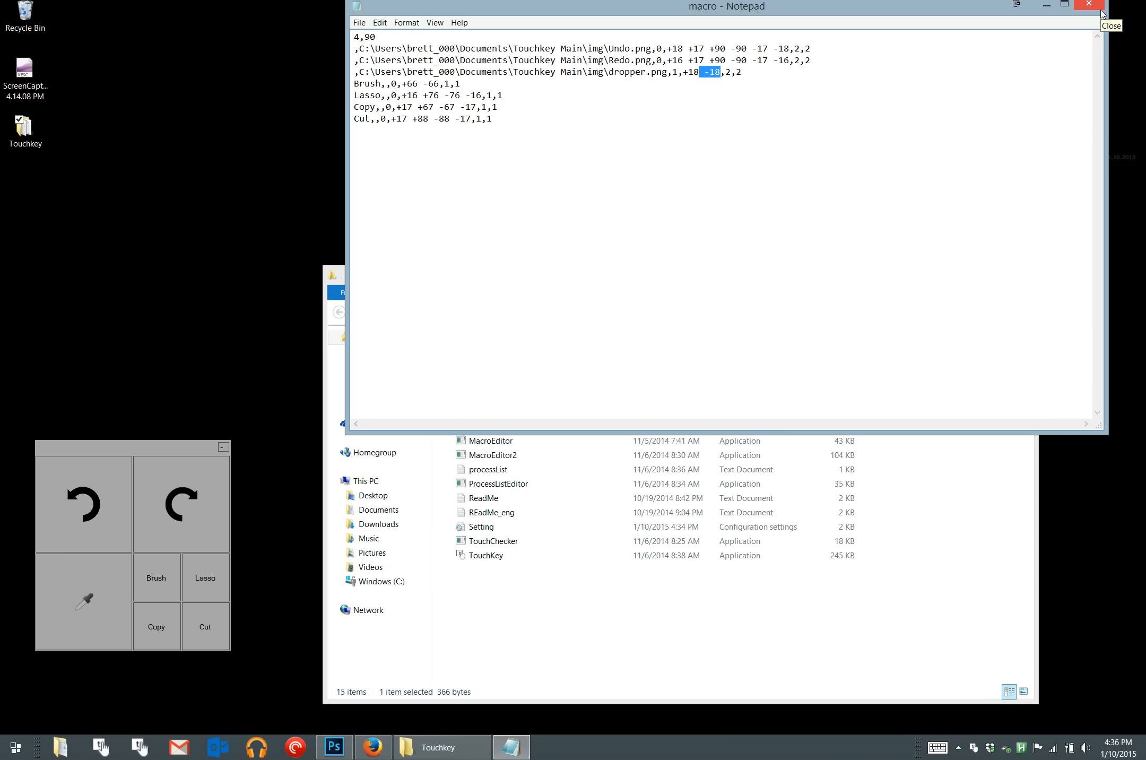
{"action": "key", "text": "BackSpace"}
{"action": "key", "text": "ctrl+z"}
{"action": "left_click", "coordinate": [1088, 7]}
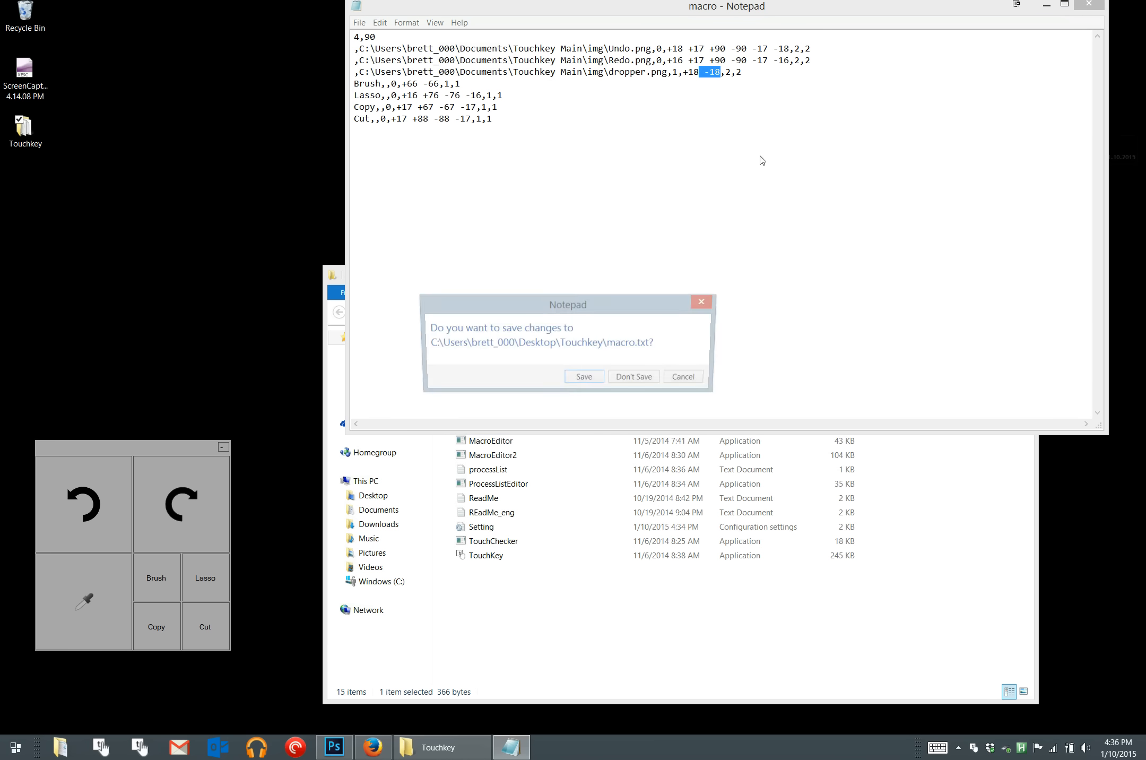
{"action": "left_click", "coordinate": [636, 378]}
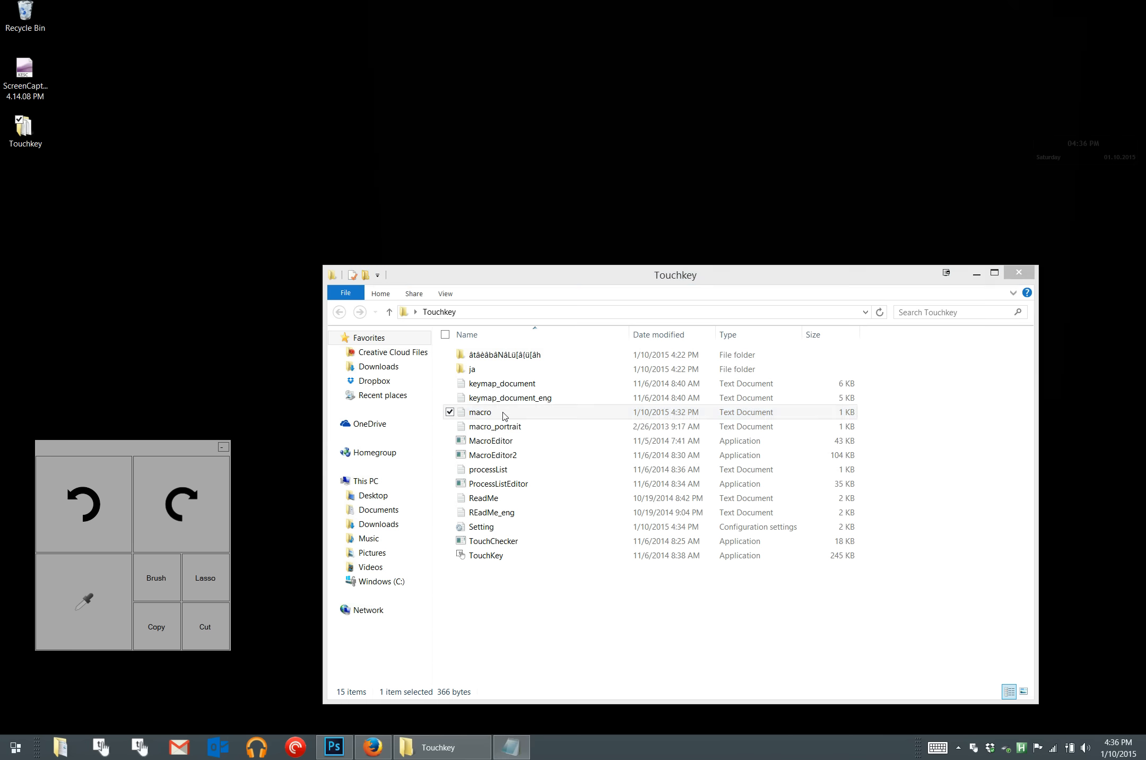
- Reopen the macro text file and examine the +18 and -18 key codes in the dropper.png line
{"action": "double_click", "coordinate": [503, 414]}
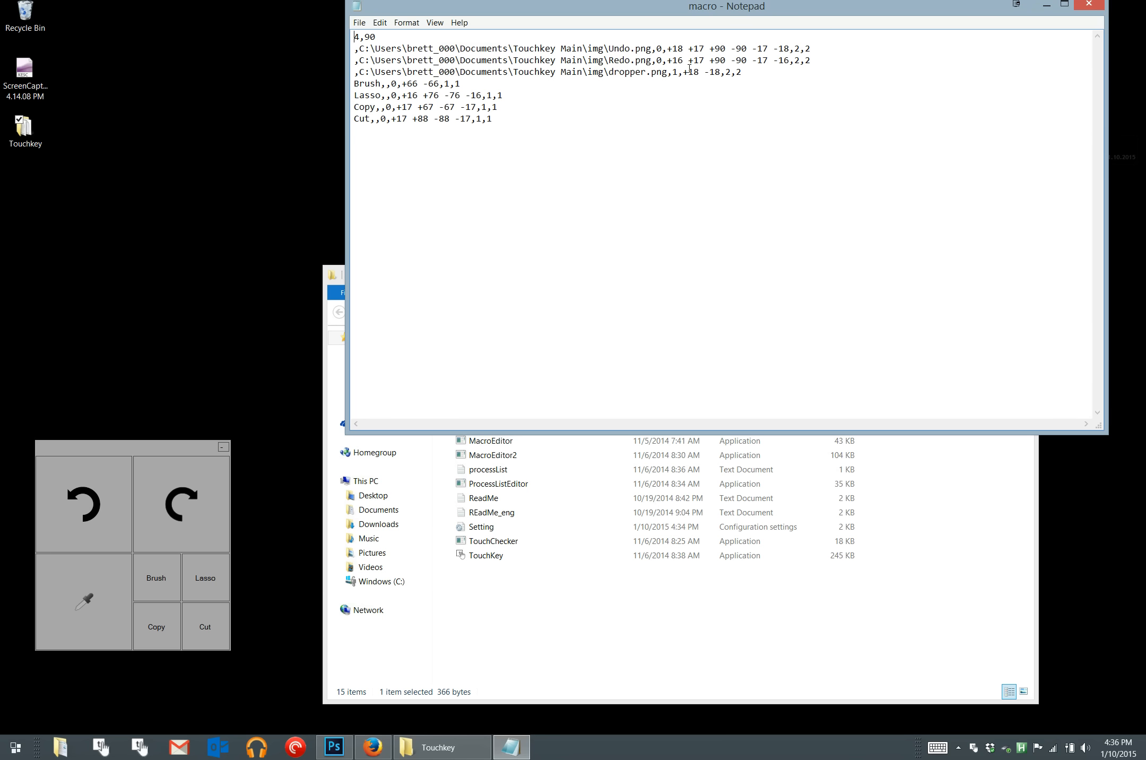
{"action": "left_click_drag", "start_coordinate": [683, 69], "coordinate": [721, 68]}
{"action": "left_click", "coordinate": [693, 75]}
{"action": "left_click_drag", "start_coordinate": [700, 74], "coordinate": [686, 77]}
{"action": "left_click", "coordinate": [705, 72]}
{"action": "left_click_drag", "start_coordinate": [682, 73], "coordinate": [715, 74]}
{"action": "left_click", "coordinate": [677, 71]}
{"action": "double_click", "coordinate": [677, 71]}
- Delete the -18 code from the dropper.png line, then save and close the macro file
{"action": "left_click_drag", "start_coordinate": [723, 72], "coordinate": [702, 75]}
{"action": "key", "text": "BackSpace"}
{"action": "key", "text": "BackSpace"}
{"action": "key", "text": "ctrl+s"}
{"action": "left_click", "coordinate": [1089, 5]}
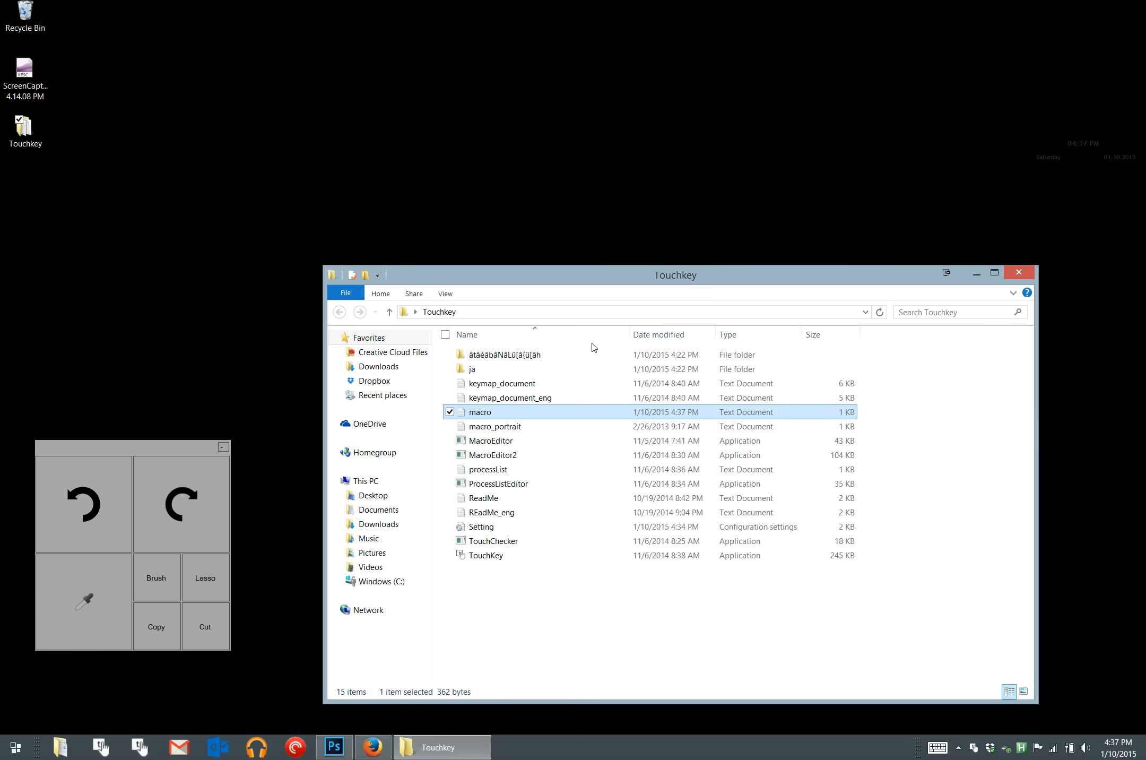
- Exit TouchKey, relaunch it from the Touchkey folder and return to the painting in Photoshop
{"action": "left_click", "coordinate": [334, 746]}
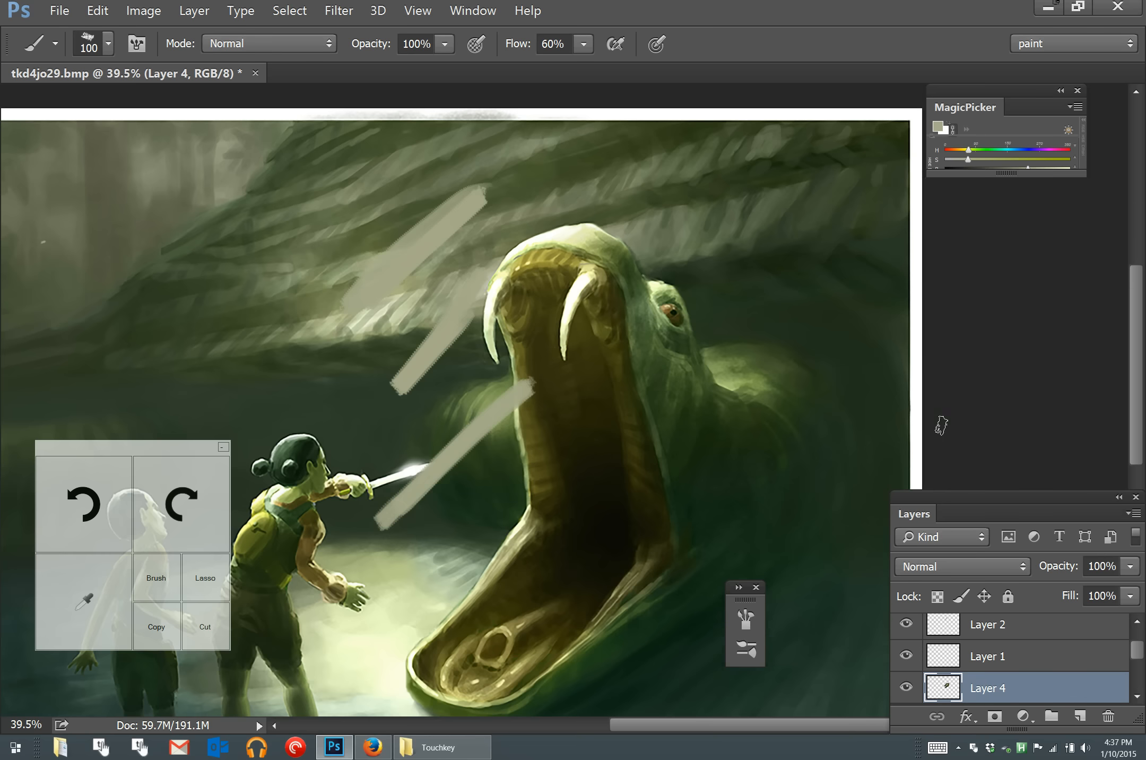
{"action": "scroll", "coordinate": [941, 426], "scroll_direction": "left", "scroll_amount": 3}
{"action": "scroll", "coordinate": [941, 426], "scroll_direction": "down", "scroll_amount": 1}
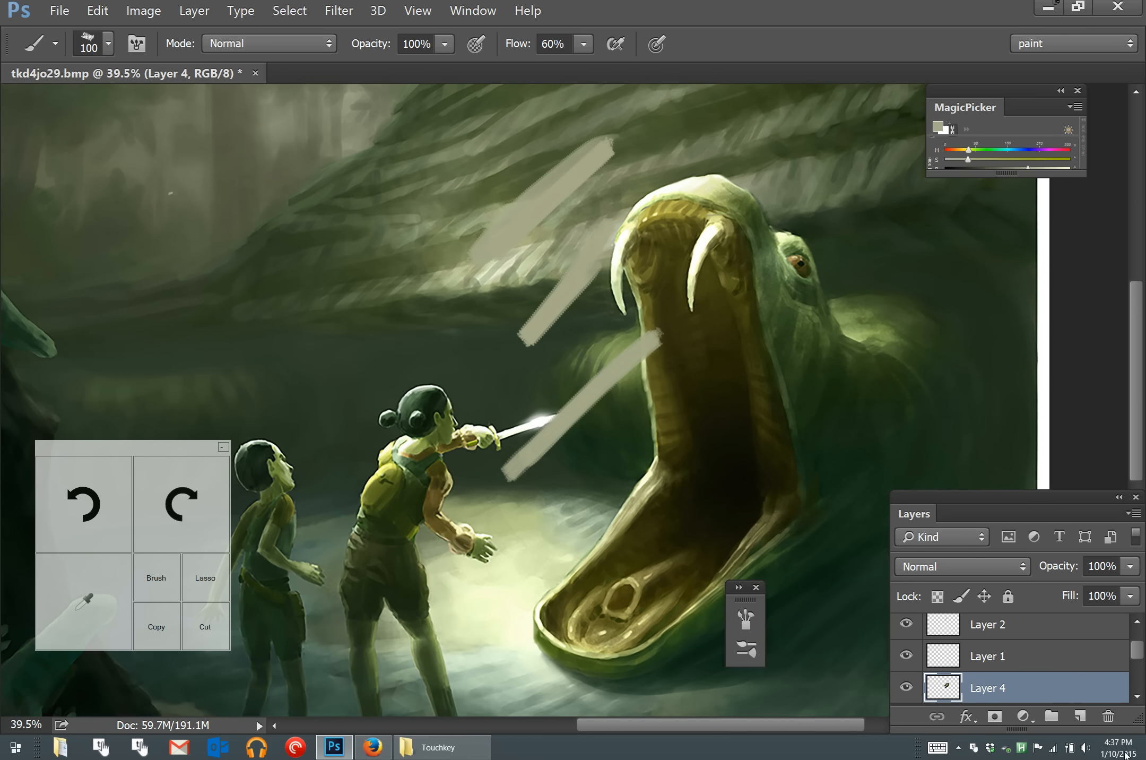
{"action": "right_click", "coordinate": [958, 745]}
{"action": "left_click", "coordinate": [958, 740]}
{"action": "left_click", "coordinate": [441, 747]}
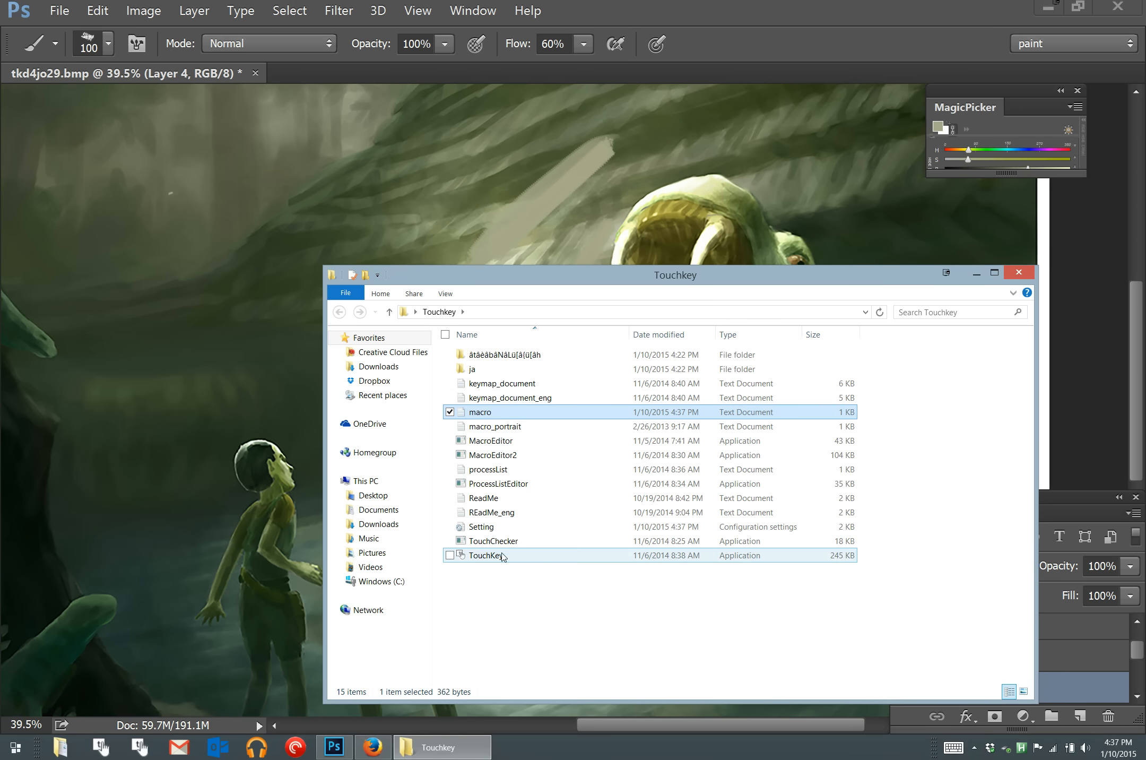
{"action": "double_click", "coordinate": [503, 555]}
{"action": "left_click", "coordinate": [602, 199]}
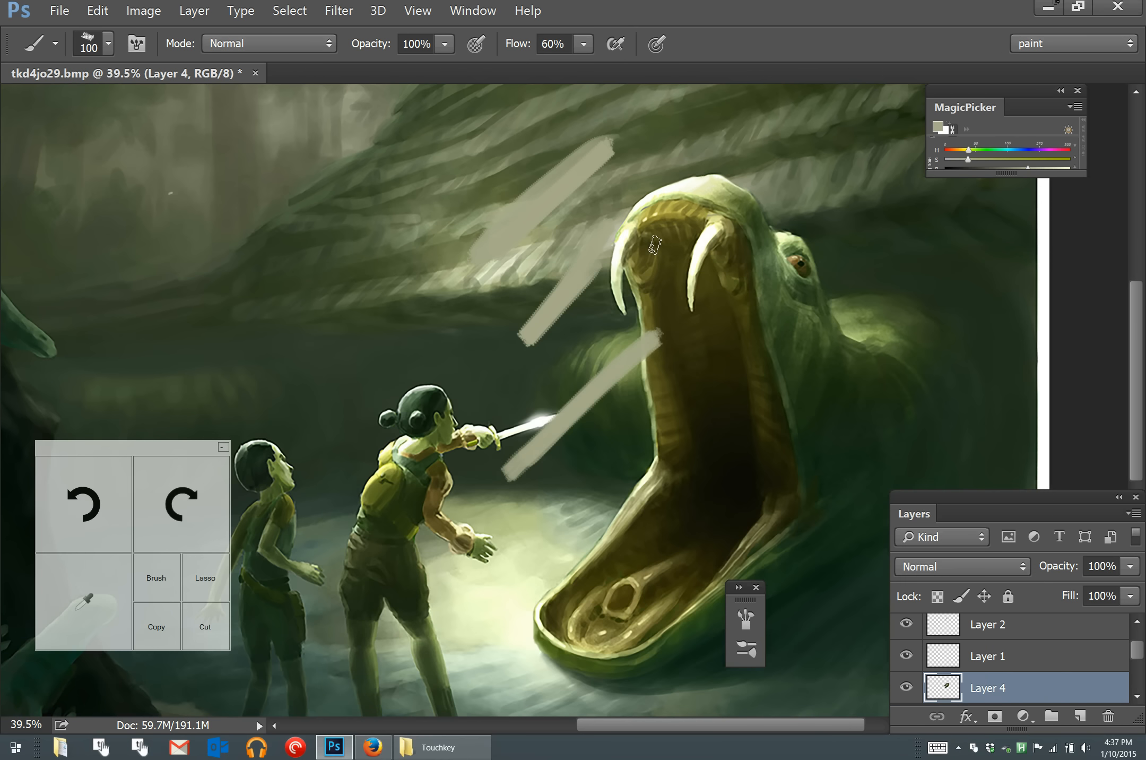
- Sample colours from the painting with the eyedropper key and brush diagonal strokes above the sword
{"action": "left_click", "coordinate": [560, 301], "text": "alt"}
{"action": "left_click_drag", "start_coordinate": [582, 329], "coordinate": [460, 438]}
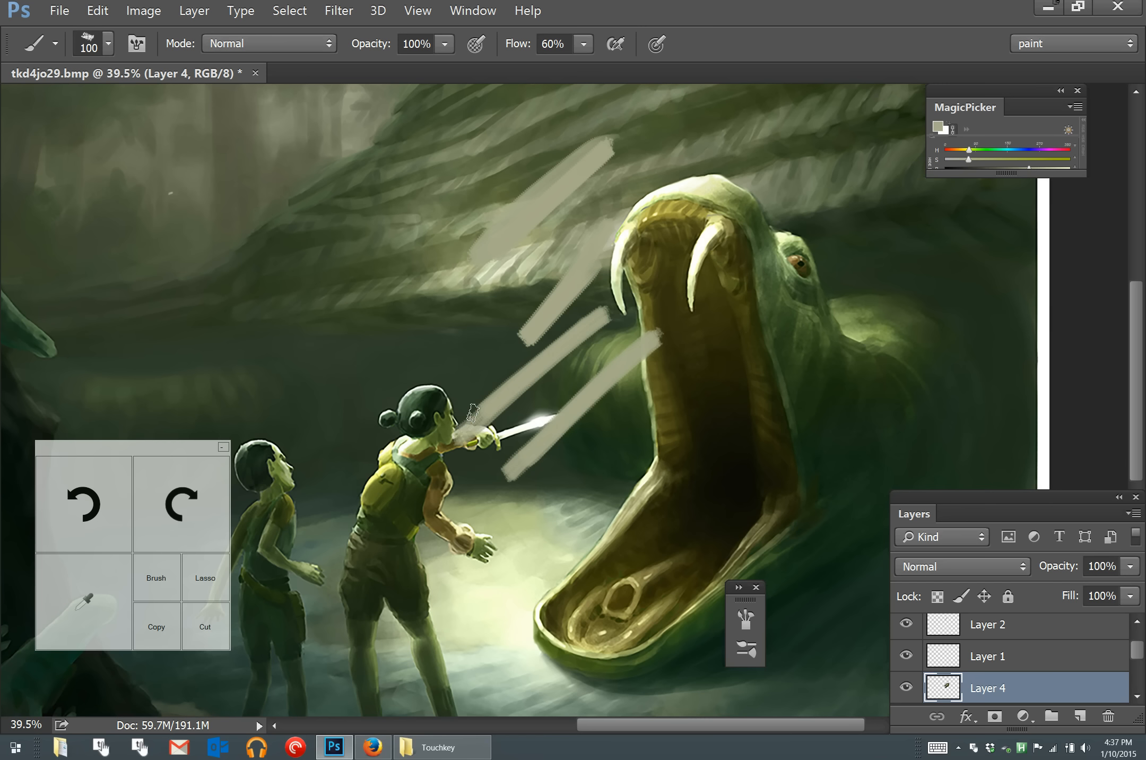
{"action": "left_click", "coordinate": [555, 351], "text": "alt"}
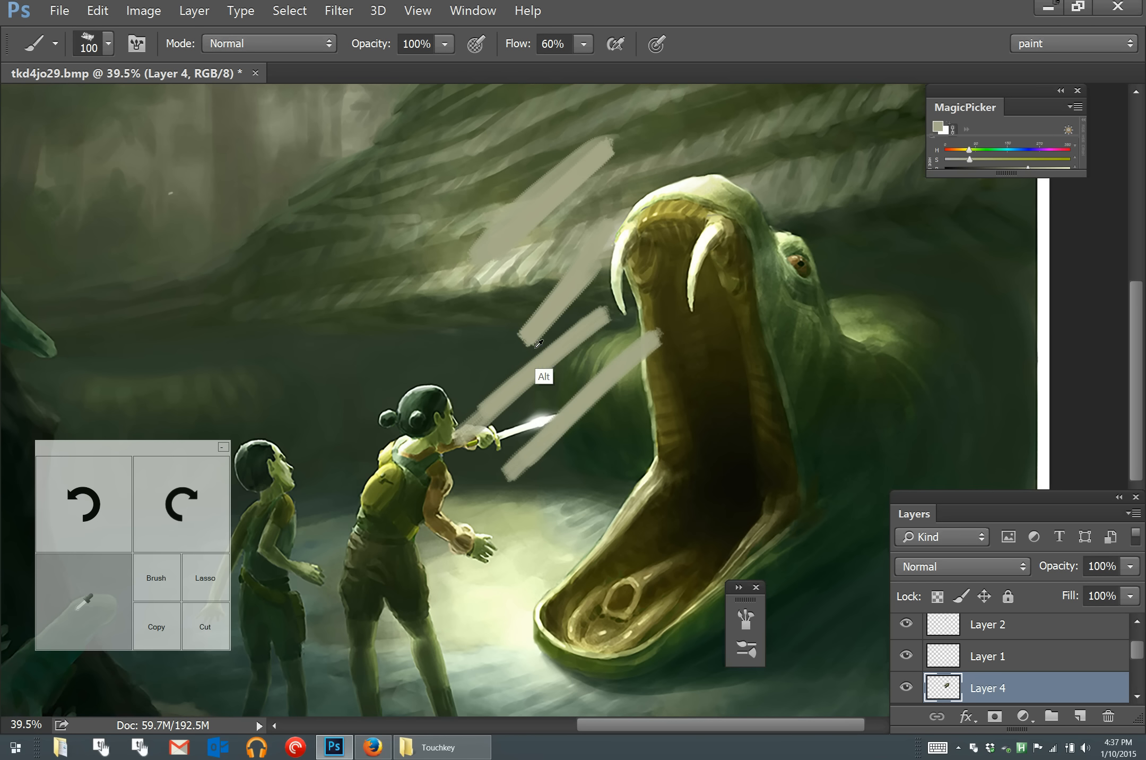
{"action": "left_click_drag", "start_coordinate": [535, 326], "coordinate": [431, 413]}
{"action": "left_click_drag", "start_coordinate": [542, 304], "coordinate": [427, 403]}
- Bring back the Touchkey folder and launch the MacroEditor application
{"action": "left_click", "coordinate": [442, 747]}
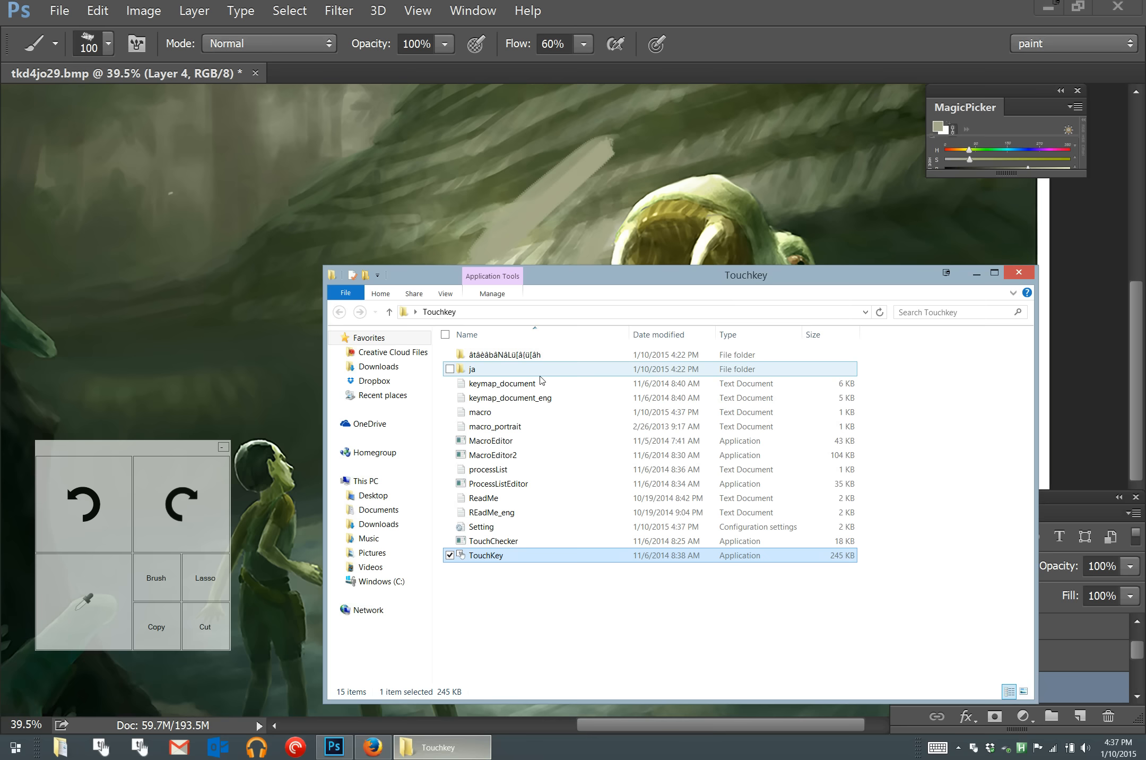
{"action": "double_click", "coordinate": [528, 441]}
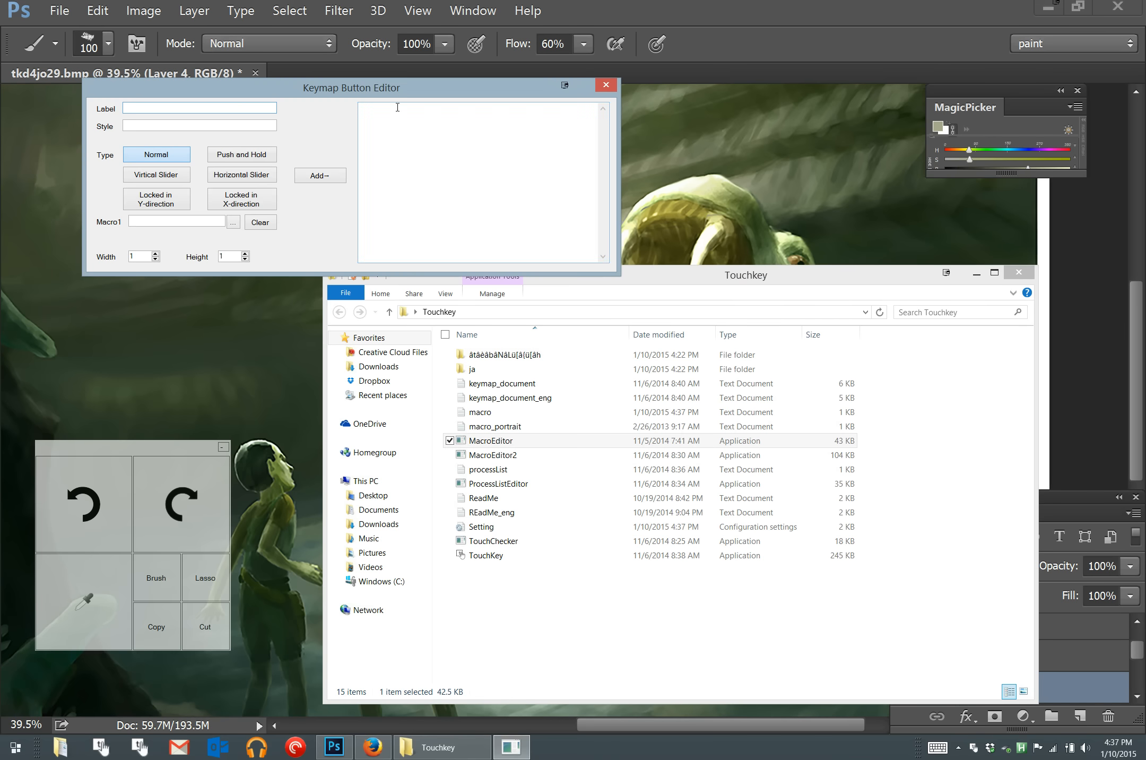
- Generate a Push and Hold key line for Alt in the Keymap Button Editor, keeping width and height at 1
{"action": "left_click_drag", "start_coordinate": [396, 92], "coordinate": [618, 284]}
{"action": "left_click", "coordinate": [476, 349]}
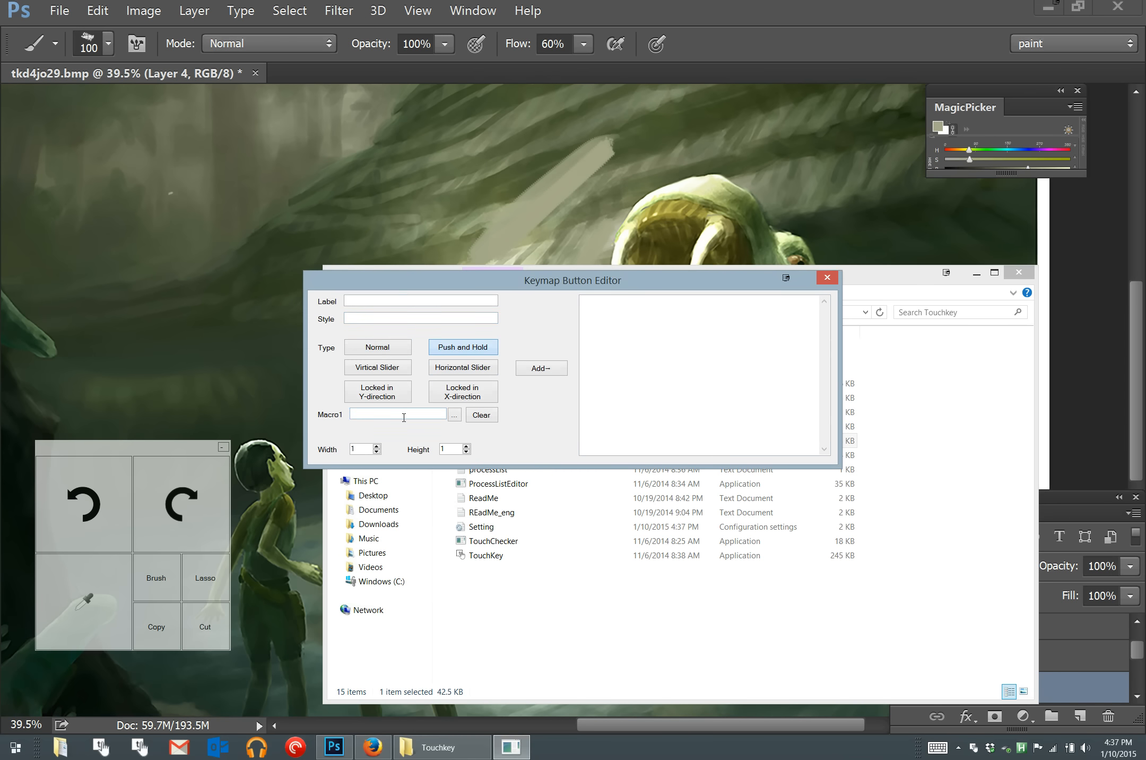
{"action": "left_click", "coordinate": [404, 417]}
{"action": "key", "text": "alt"}
{"action": "left_click", "coordinate": [554, 373]}
{"action": "left_click_drag", "start_coordinate": [578, 283], "coordinate": [736, 494]}
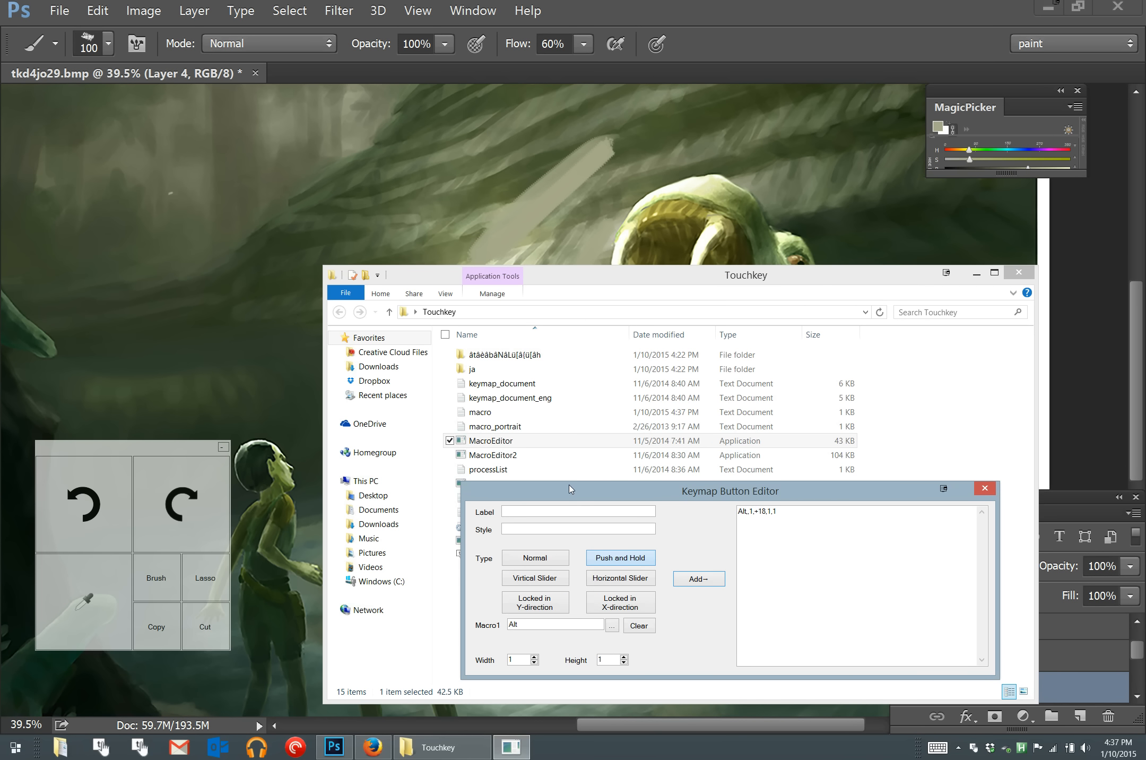
{"action": "left_click_drag", "start_coordinate": [576, 489], "coordinate": [440, 319]}
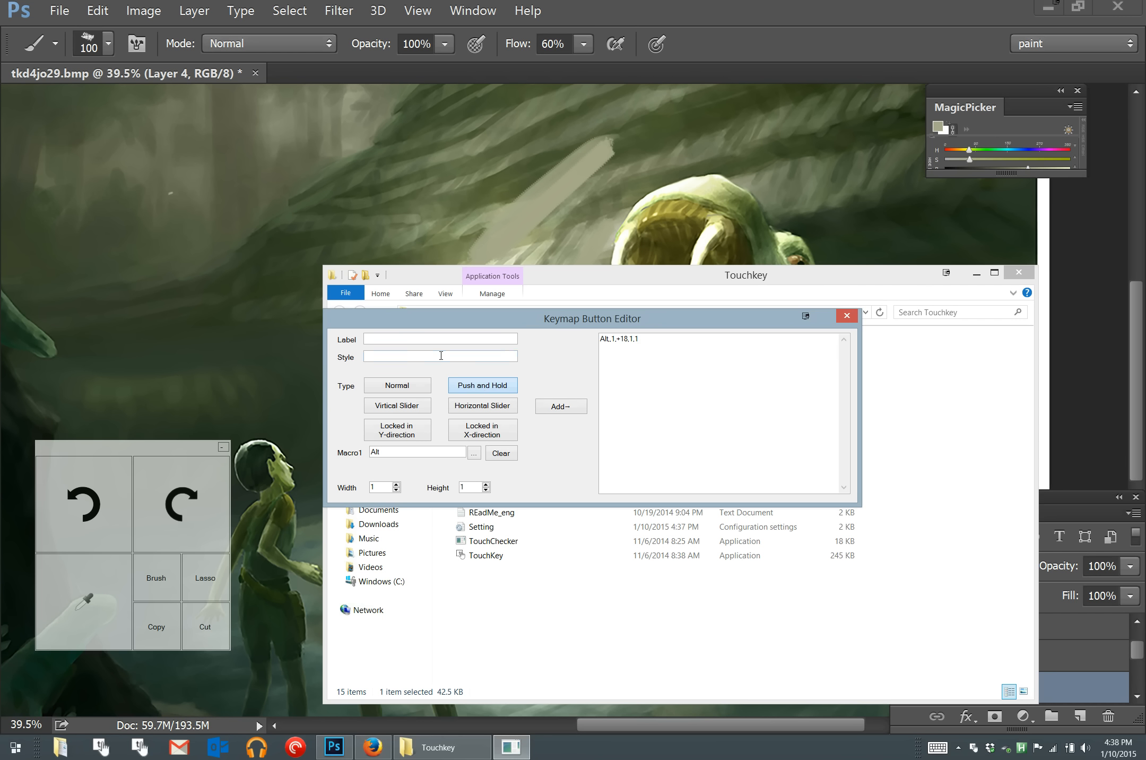
- Record Alt again as the macro, add a second Push and Hold line and select that line for reuse
{"action": "left_click", "coordinate": [424, 450]}
{"action": "key", "text": "shift"}
{"action": "key", "text": "alt"}
{"action": "left_click", "coordinate": [578, 407]}
{"action": "left_click_drag", "start_coordinate": [658, 348], "coordinate": [577, 347]}
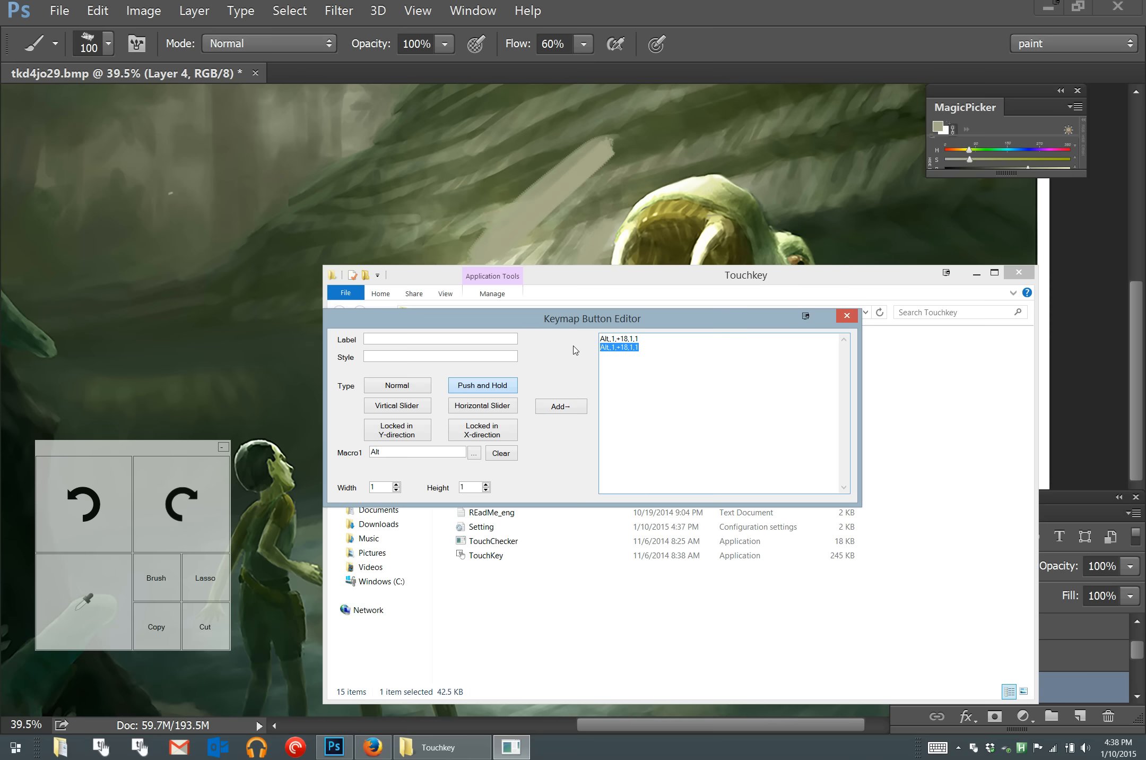
{"action": "left_click", "coordinate": [933, 393]}
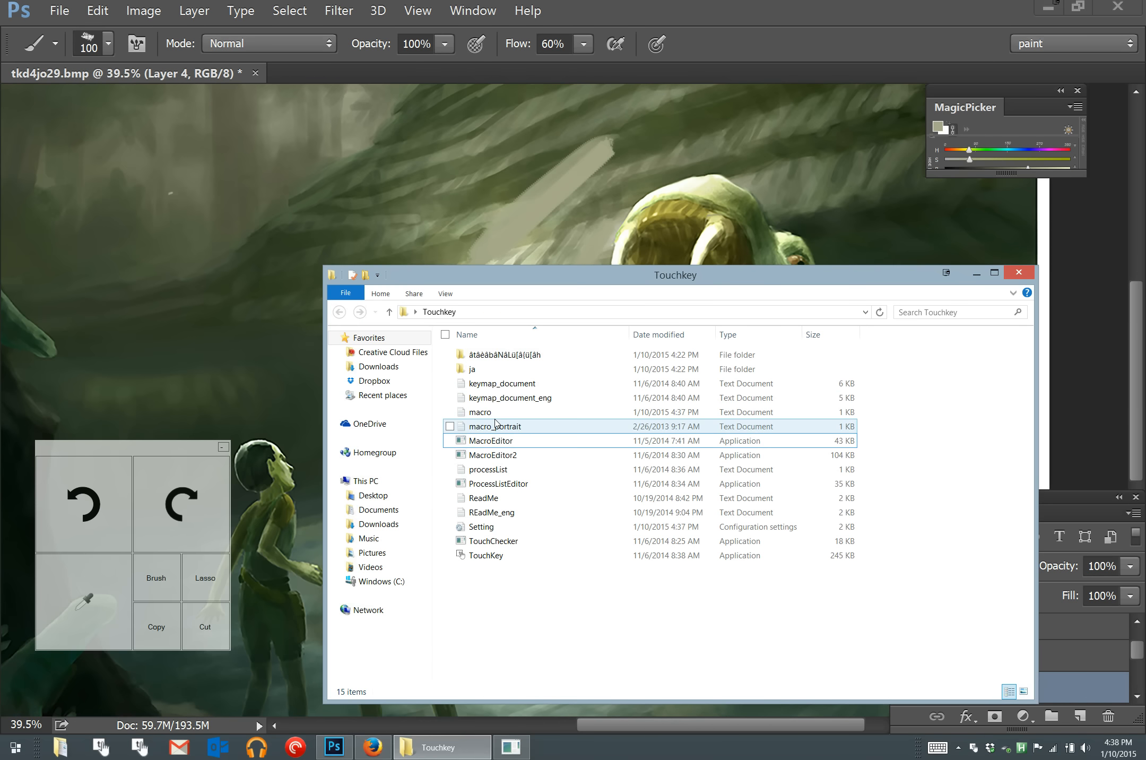
- Try the line Alt,,1,+18,1,1 below the dropper.png entry of the macro file, undo it, and close the file and button editor
{"action": "double_click", "coordinate": [494, 413]}
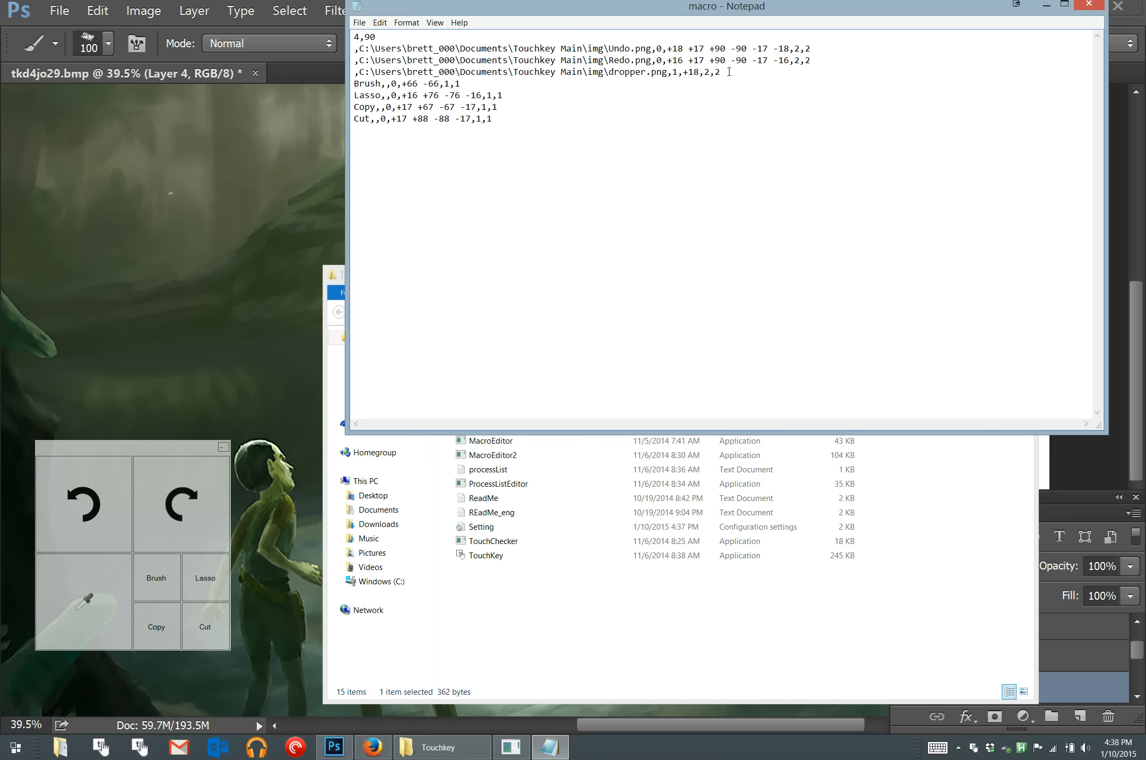
{"action": "key", "text": "Return"}
{"action": "type", "text": "Alt,,1,+18,1,1"}
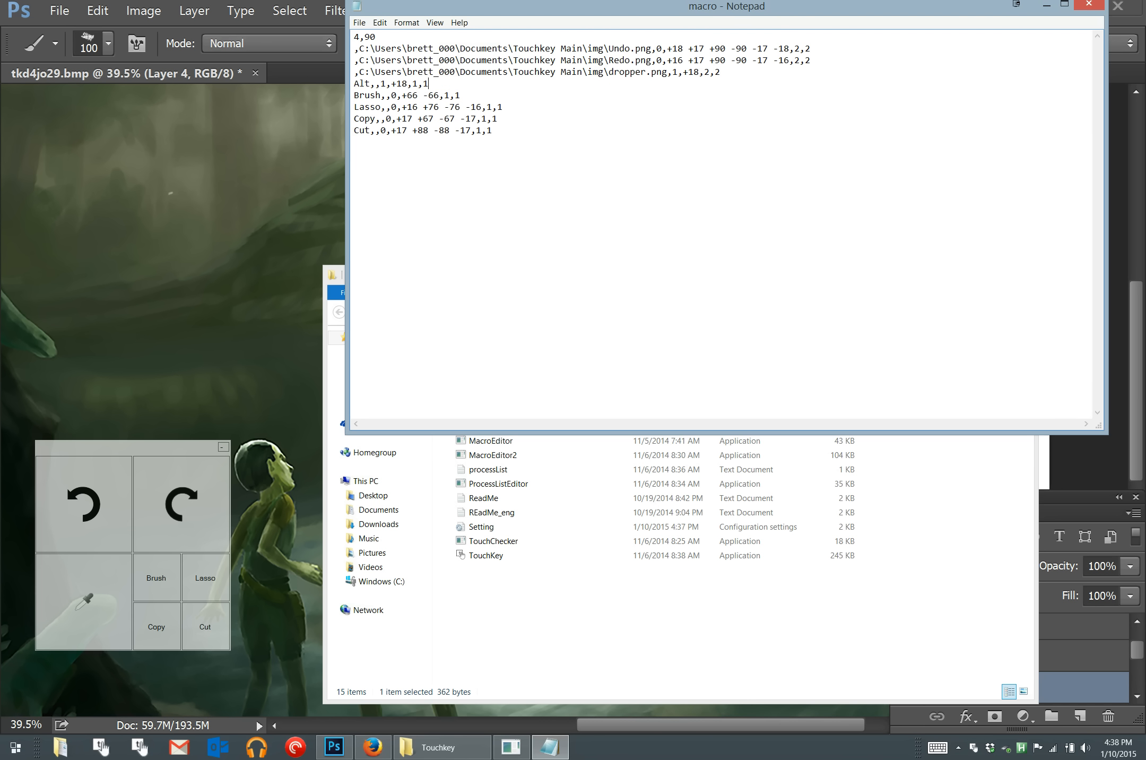
{"action": "key", "text": "ctrl+z"}
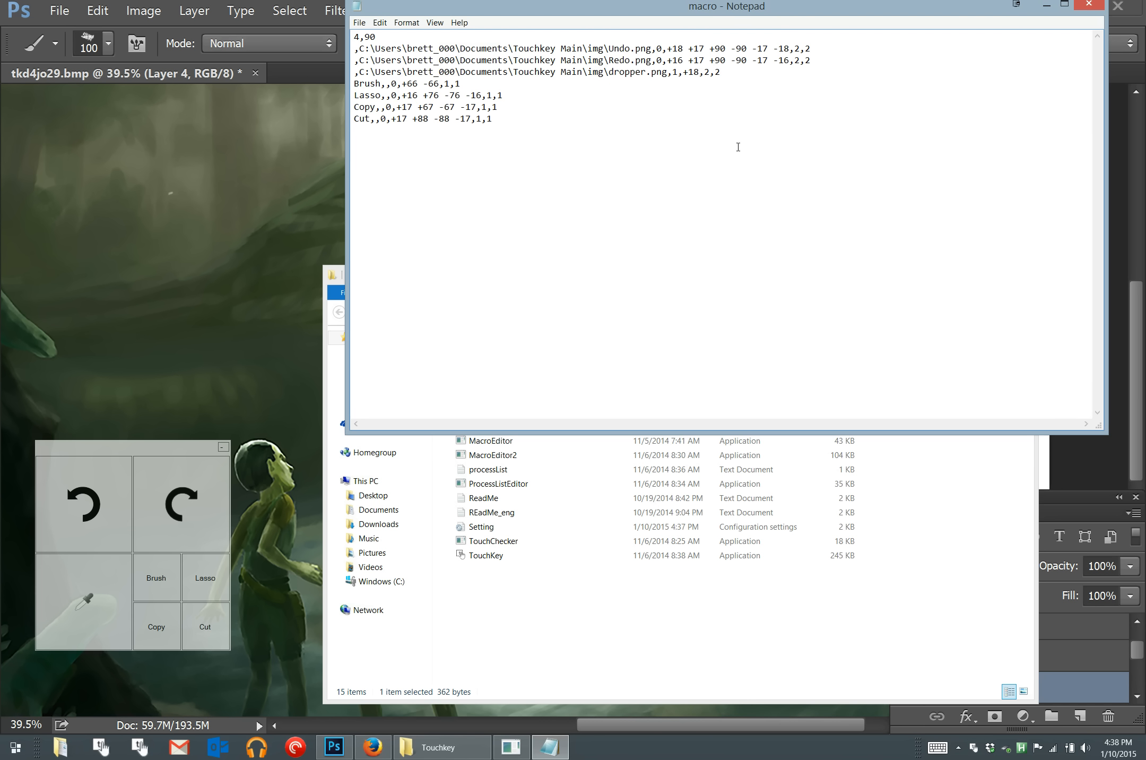
{"action": "left_click", "coordinate": [1089, 5]}
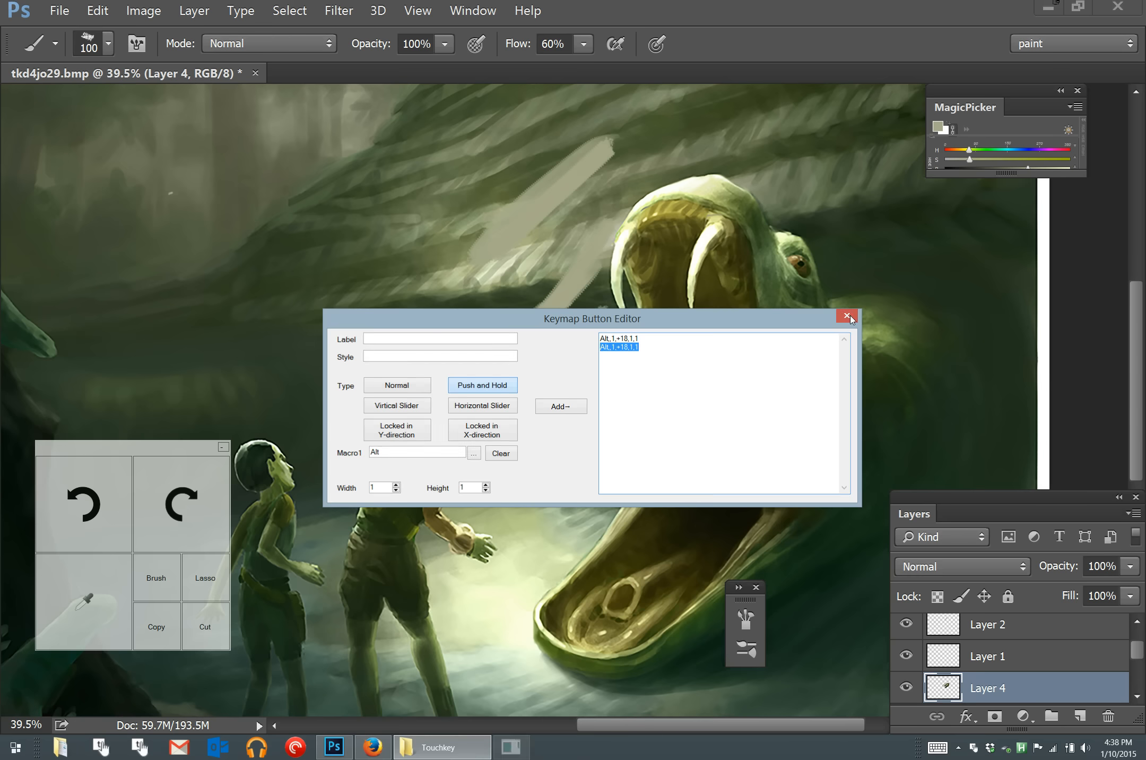
{"action": "left_click", "coordinate": [847, 317]}
- Sample two colours from the painting with the eyedropper and brush diagonal strokes above the sword-bearer's head
{"action": "scroll", "coordinate": [897, 278], "scroll_direction": "right", "scroll_amount": 3}
{"action": "scroll", "coordinate": [897, 278], "scroll_direction": "up", "scroll_amount": 2}
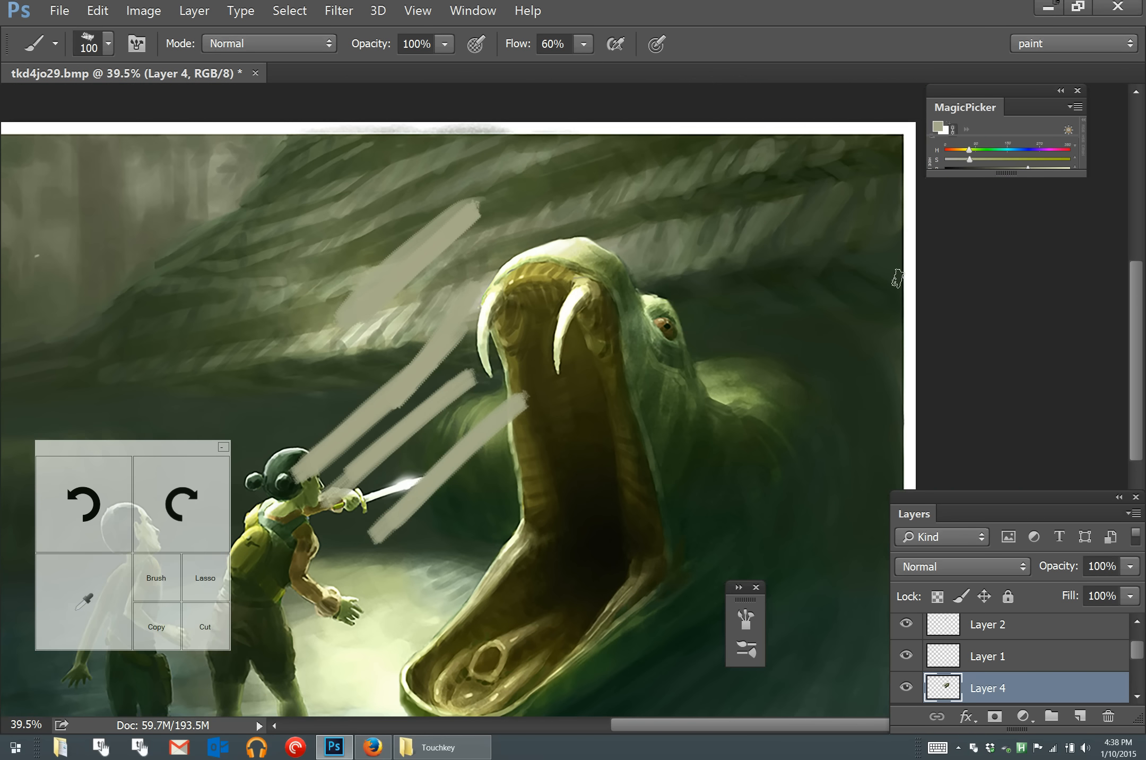
{"action": "left_click", "coordinate": [427, 367], "text": "alt"}
{"action": "left_click_drag", "start_coordinate": [336, 403], "coordinate": [416, 339]}
{"action": "left_click", "coordinate": [296, 426], "text": "alt"}
{"action": "mouse_move", "coordinate": [365, 381]}
{"action": "left_mouse_down"}
{"action": "mouse_move", "coordinate": [322, 419]}
{"action": "mouse_move", "coordinate": [374, 364]}
{"action": "mouse_move", "coordinate": [290, 438]}
{"action": "left_mouse_up"}
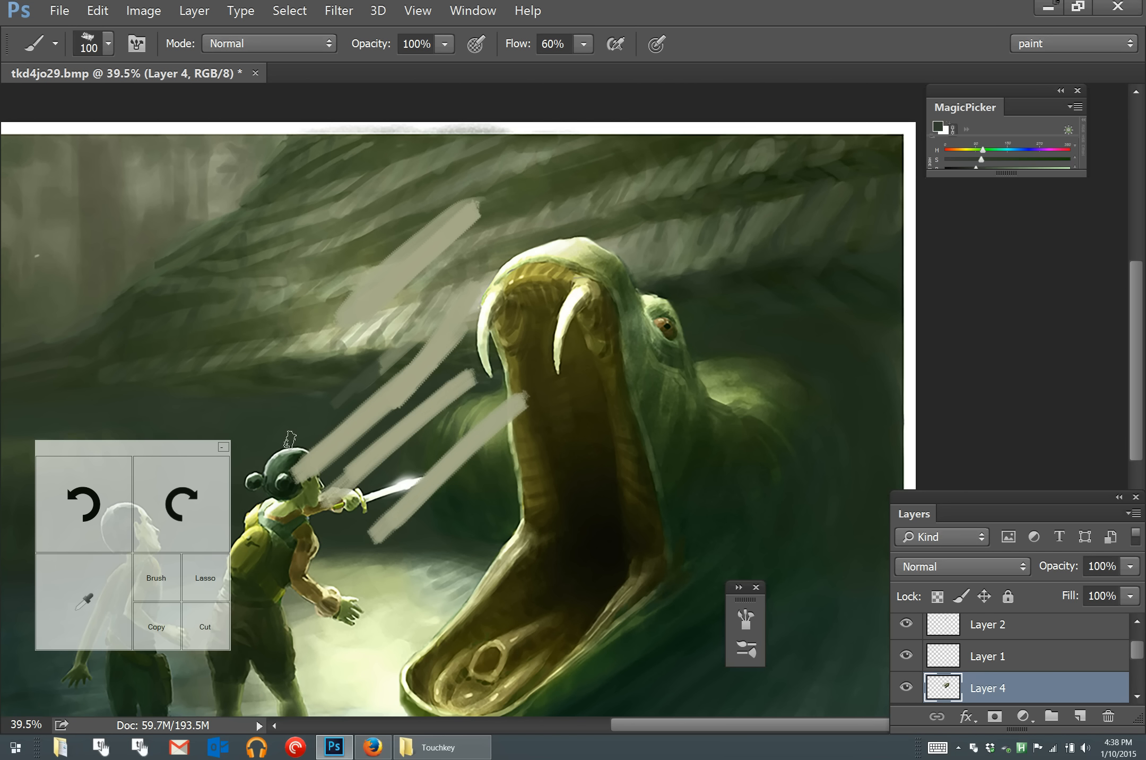
- Test the toolbar's undo and redo keys by undoing brush strokes, redoing one and undoing again
{"action": "left_click", "coordinate": [80, 496]}
{"action": "left_click", "coordinate": [80, 496]}
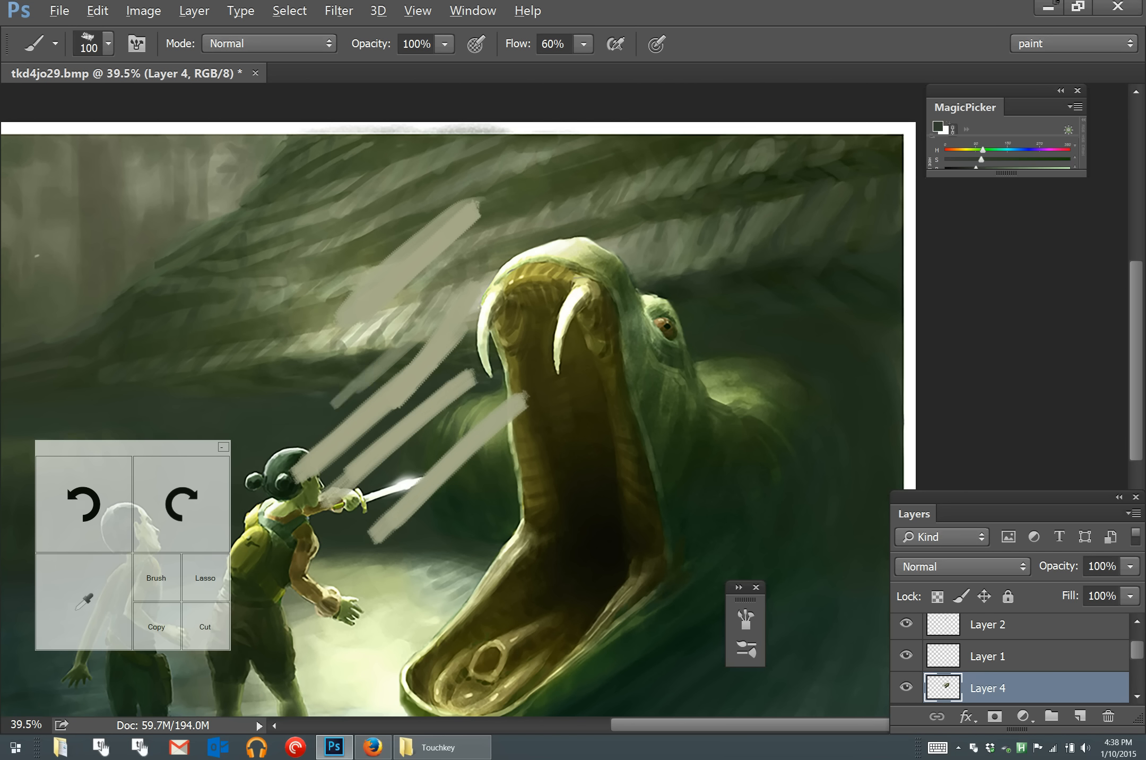
{"action": "left_click", "coordinate": [181, 504]}
{"action": "left_click", "coordinate": [83, 503]}
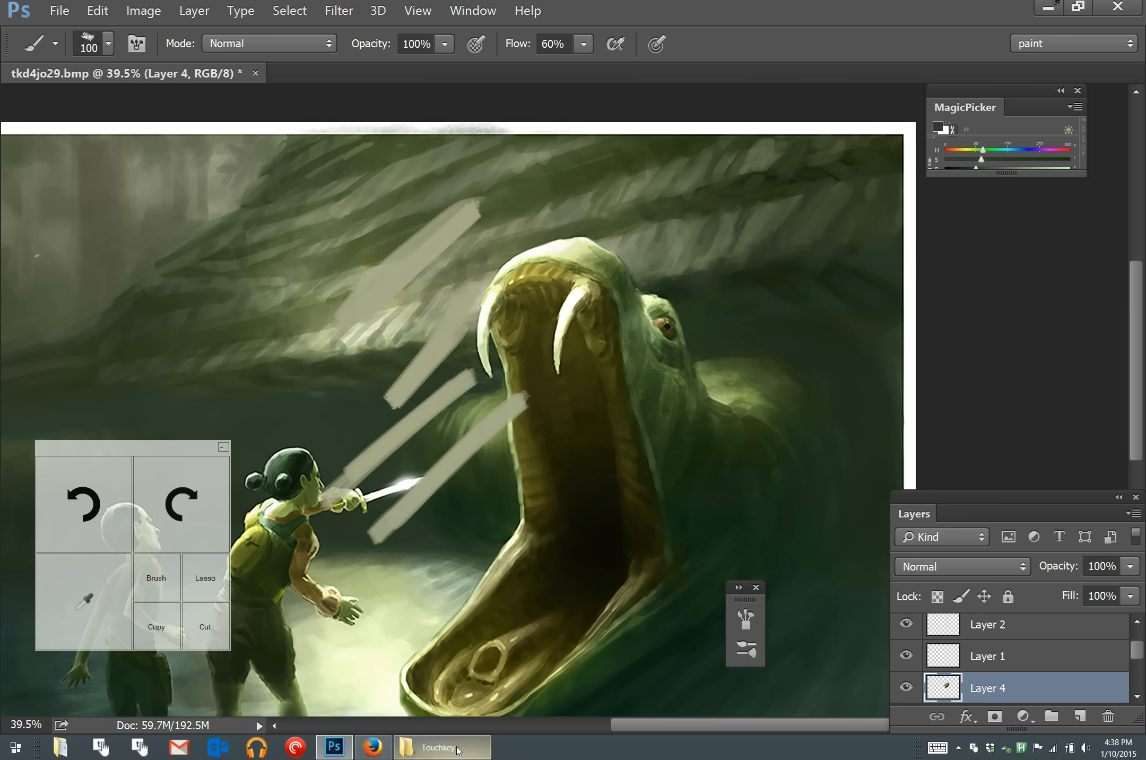
- Review the key lines in the Touchkey folder's macro and macro_portrait files and close both
{"action": "left_click", "coordinate": [440, 747]}
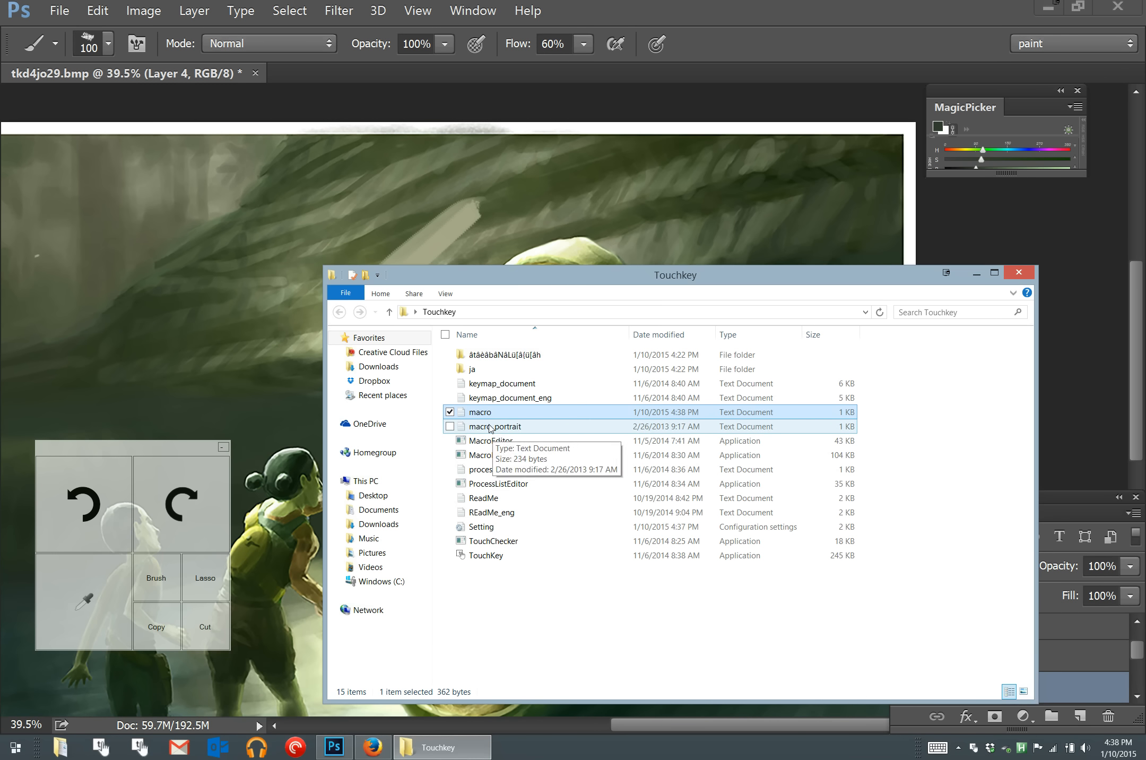
{"action": "double_click", "coordinate": [480, 412]}
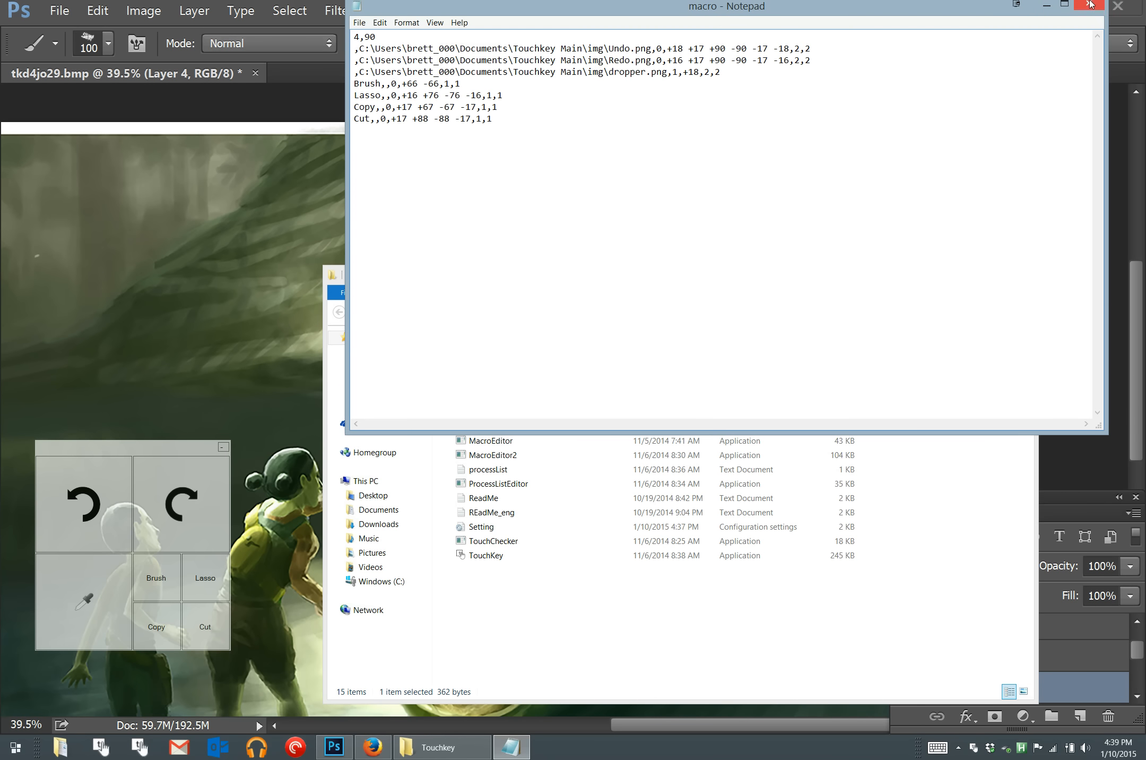
{"action": "left_click", "coordinate": [1089, 4]}
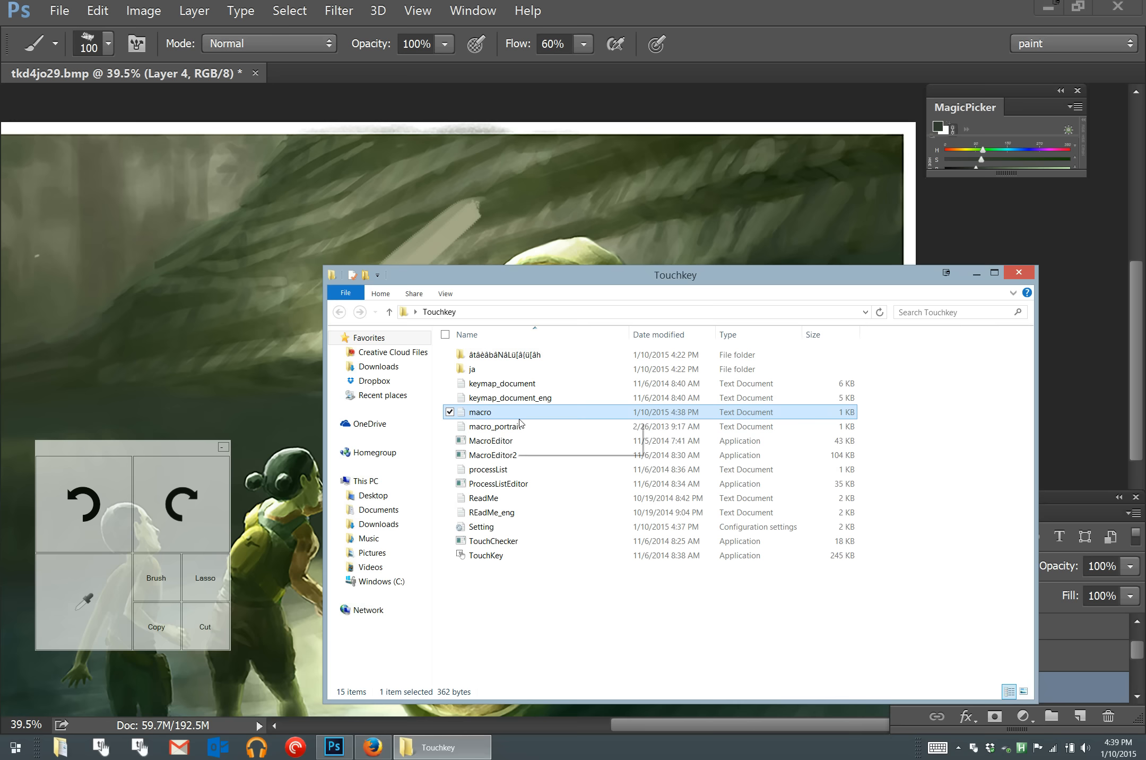
{"action": "double_click", "coordinate": [519, 424]}
{"action": "key", "text": "ctrl+a"}
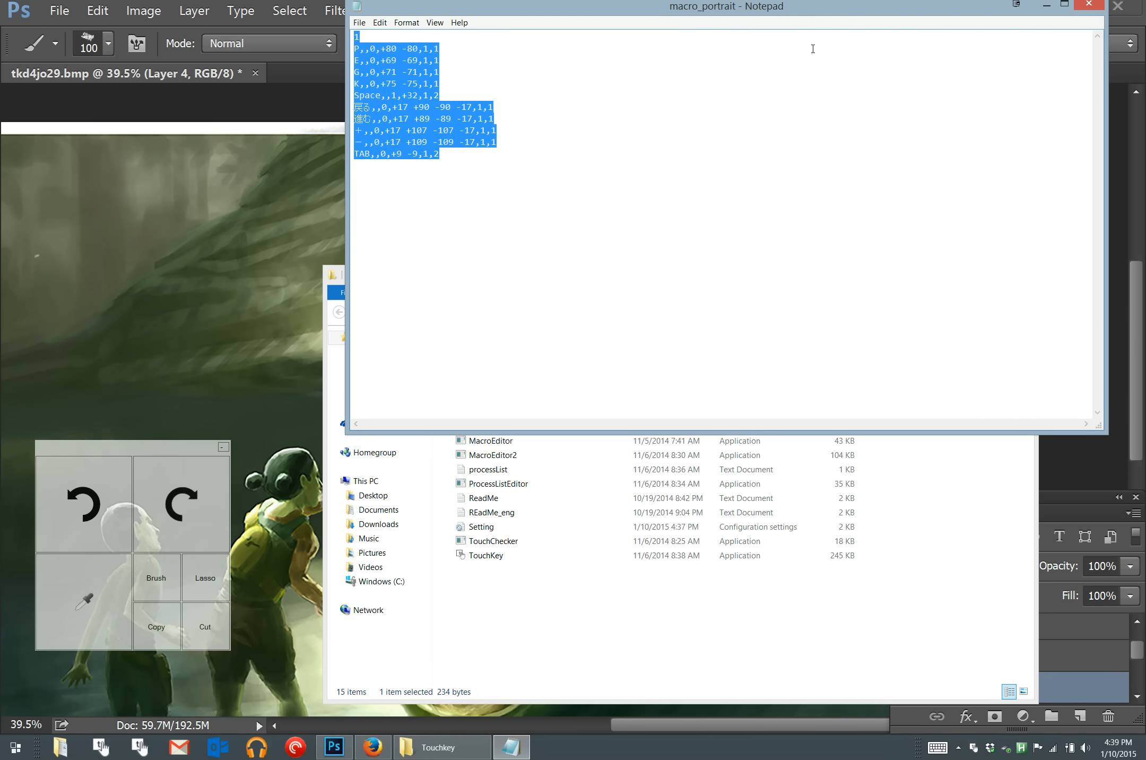
{"action": "left_click", "coordinate": [1093, 7]}
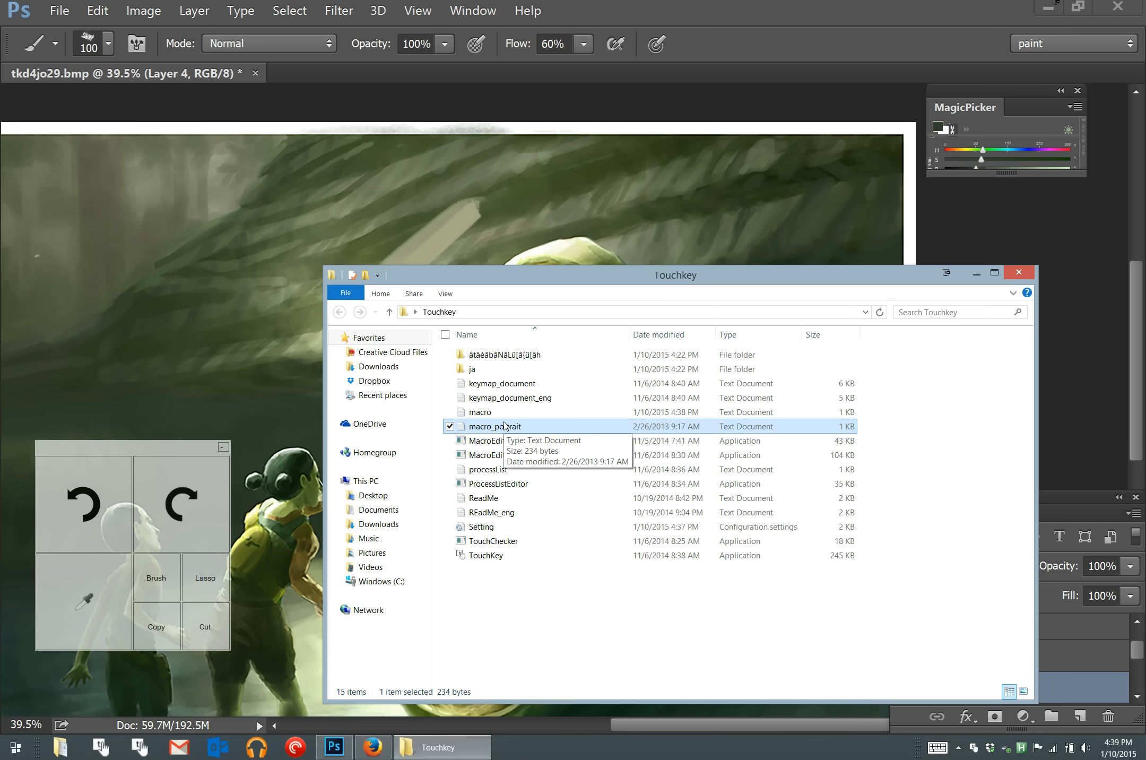
{"action": "left_click", "coordinate": [505, 441]}
{"action": "left_click", "coordinate": [507, 429]}
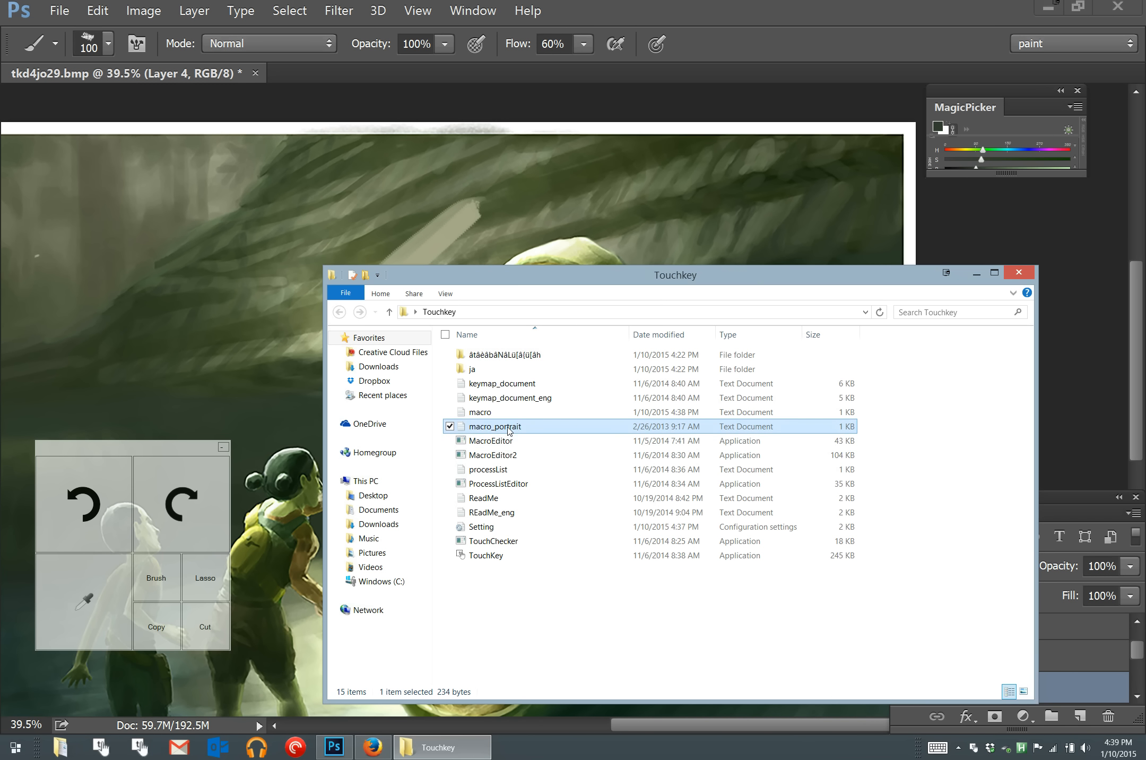
- Copy all lines of the macro file over the entire contents of macro_portrait, save it and close it
{"action": "double_click", "coordinate": [484, 413]}
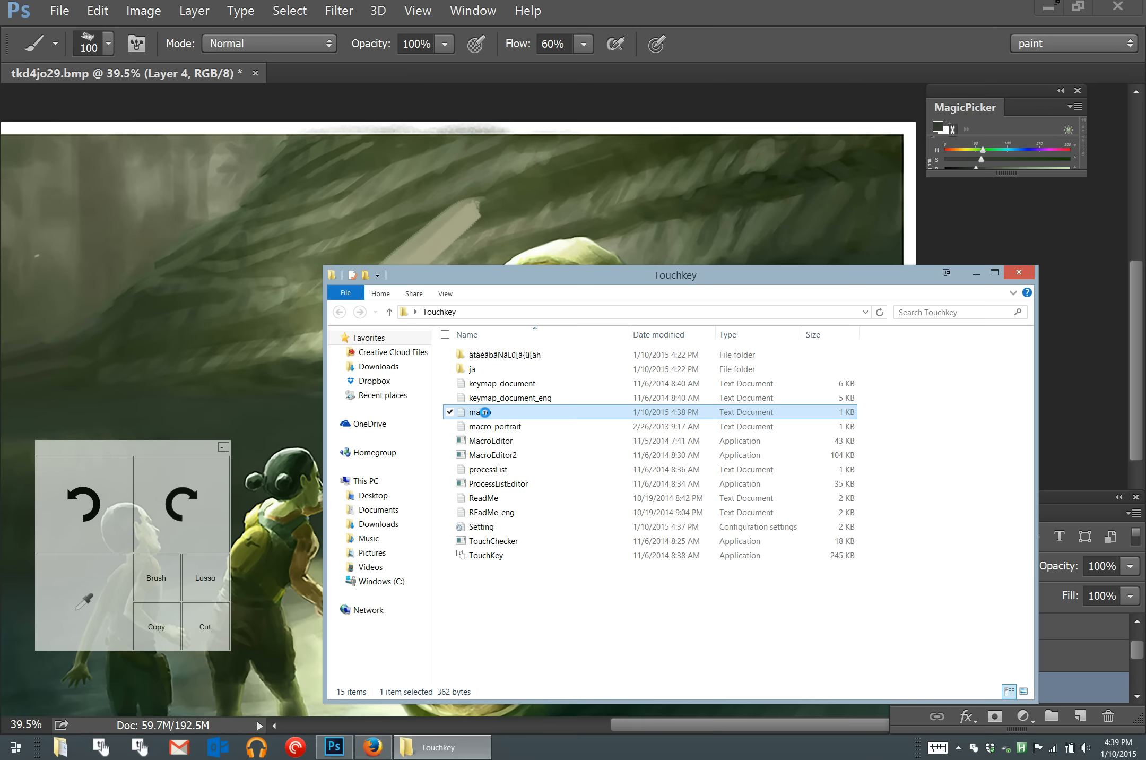
{"action": "left_click_drag", "start_coordinate": [542, 122], "coordinate": [354, 35]}
{"action": "key", "text": "ctrl+c"}
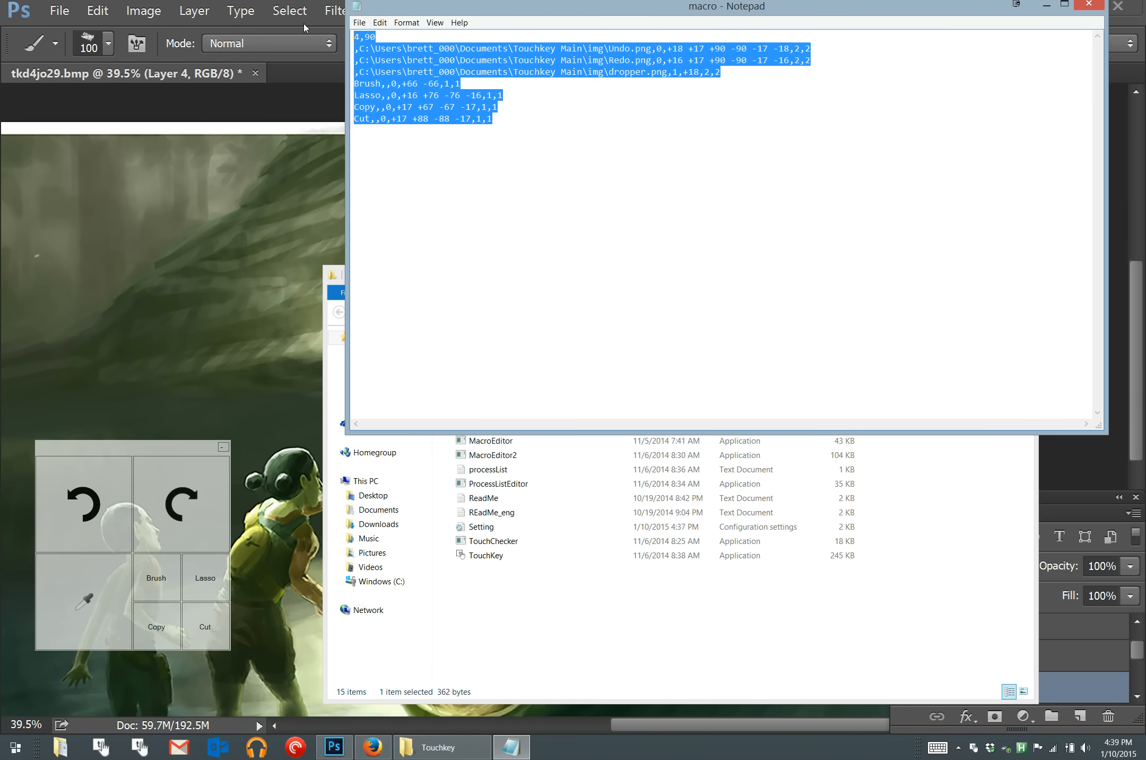
{"action": "left_click", "coordinate": [1088, 5]}
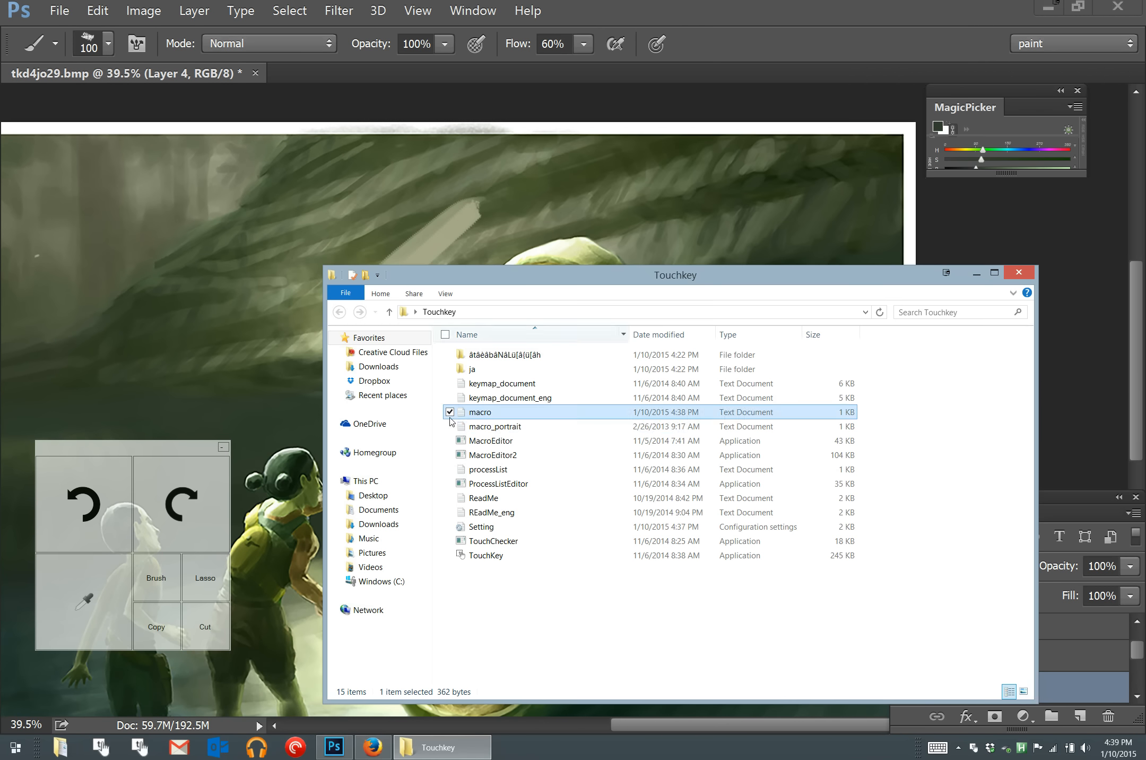
{"action": "double_click", "coordinate": [493, 426]}
{"action": "key", "text": "ctrl+a"}
{"action": "key", "text": "ctrl+v"}
{"action": "left_click", "coordinate": [1088, 6]}
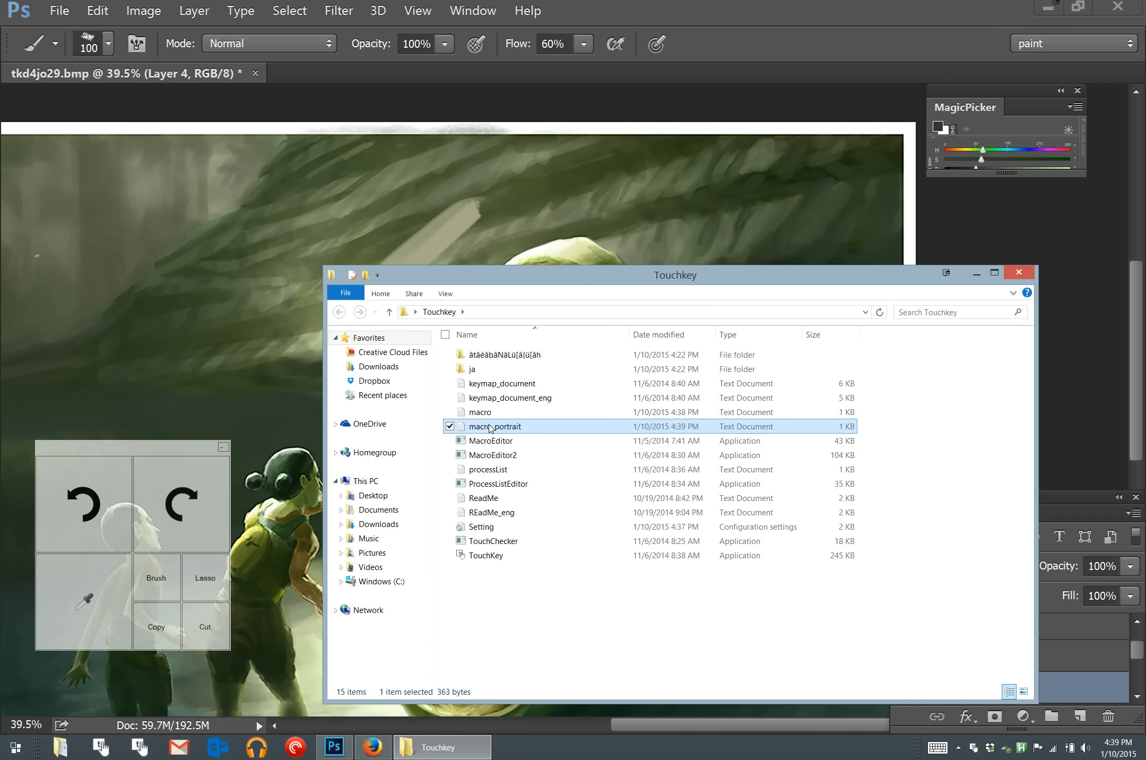
{"action": "left_click", "coordinate": [494, 414]}
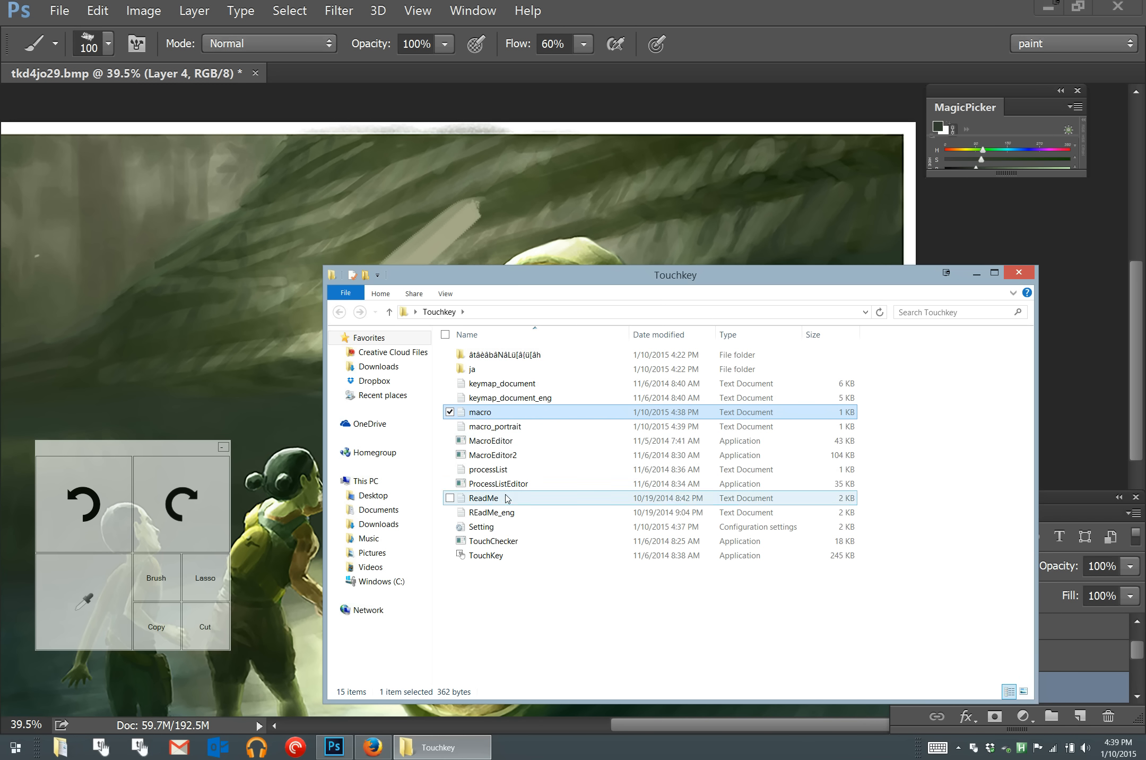
- Try to lower the toolbar's Opacity value in the Form section of the Setting file, saving and closing it
{"action": "double_click", "coordinate": [511, 527]}
{"action": "scroll", "coordinate": [482, 280], "scroll_direction": "down", "scroll_amount": 1}
{"action": "scroll", "coordinate": [482, 280], "scroll_direction": "down", "scroll_amount": 4}
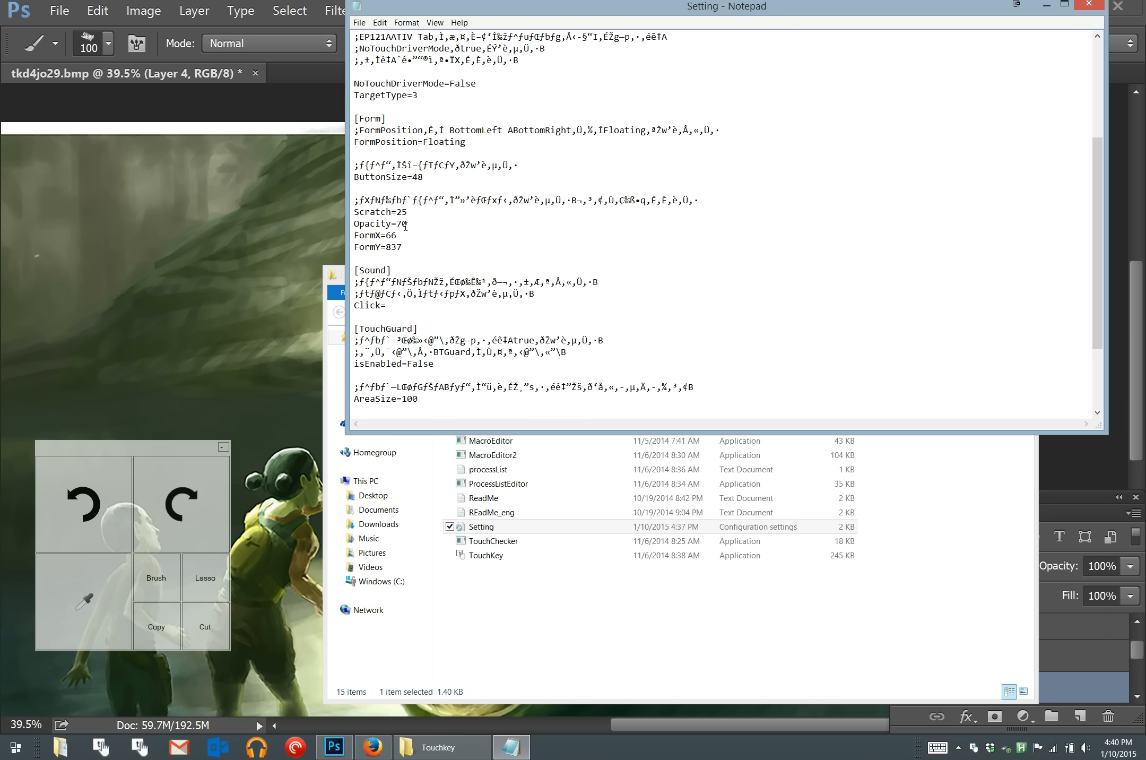
{"action": "left_click_drag", "start_coordinate": [405, 225], "coordinate": [395, 228]}
{"action": "type", "text": "2"}
{"action": "key", "text": "ctrl+s"}
{"action": "left_click", "coordinate": [1086, 5]}
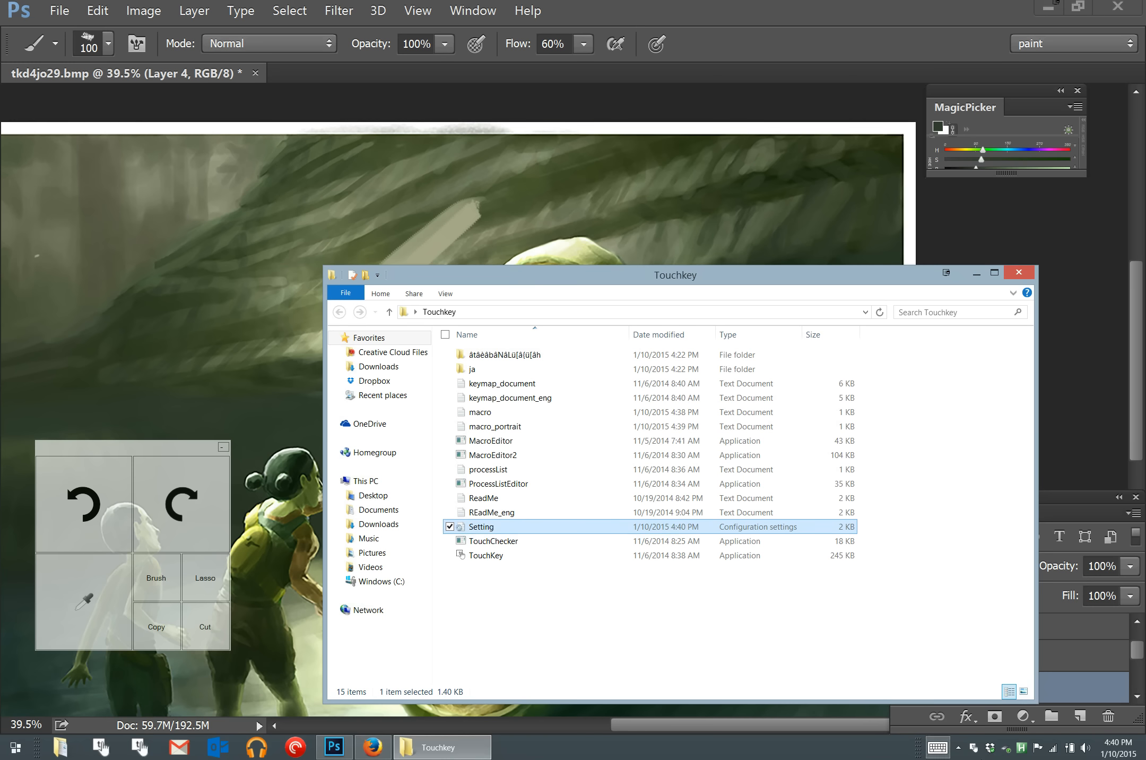
- Restart TouchKey from the Touchkey folder and move its toolbar slightly higher over the painting
{"action": "right_click", "coordinate": [975, 747]}
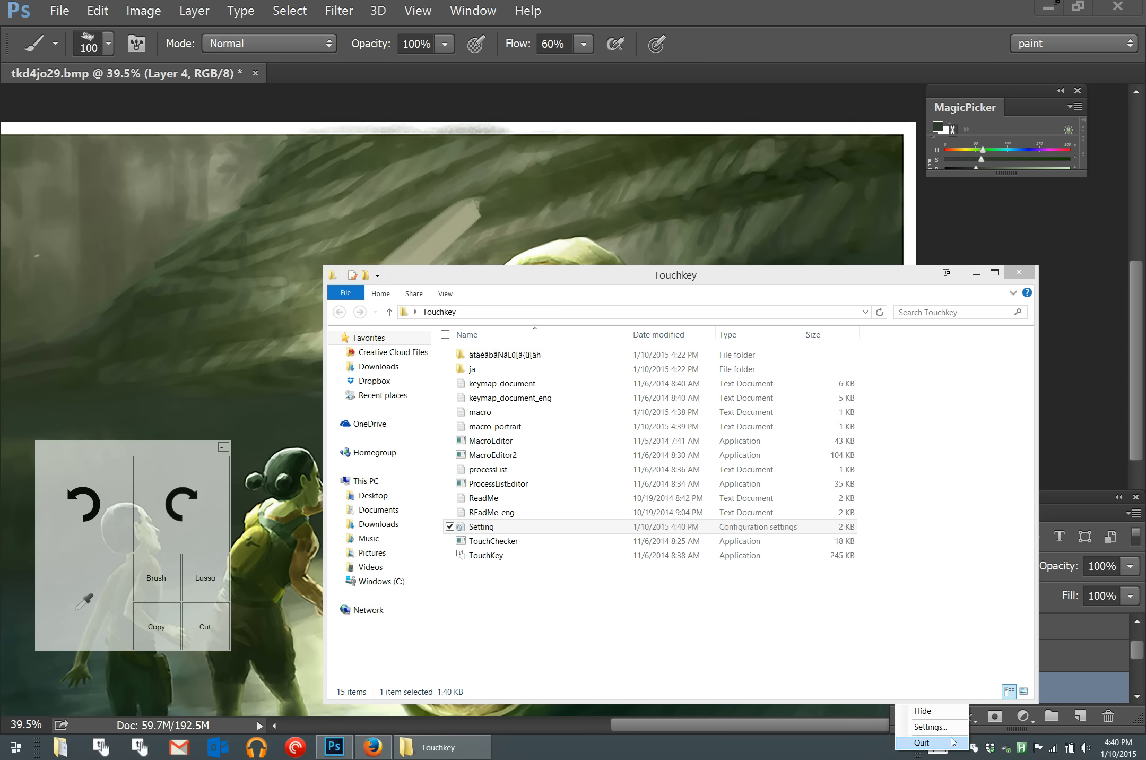
{"action": "left_click", "coordinate": [952, 742]}
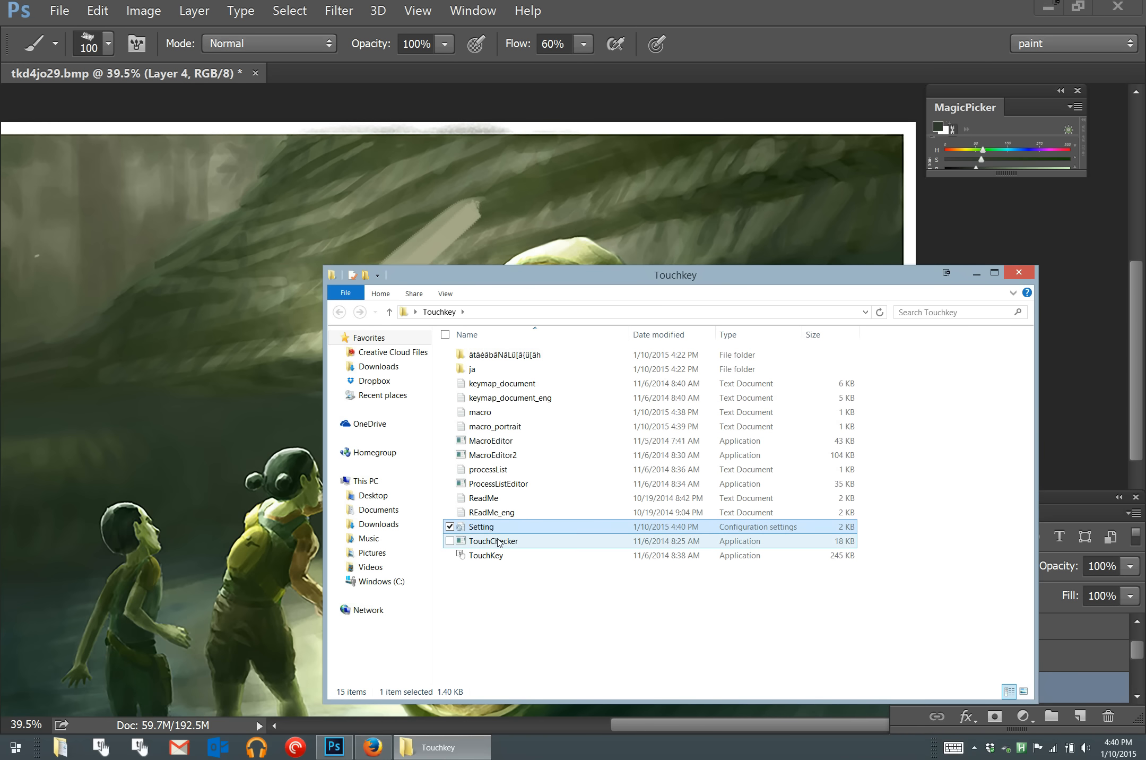
{"action": "double_click", "coordinate": [490, 556]}
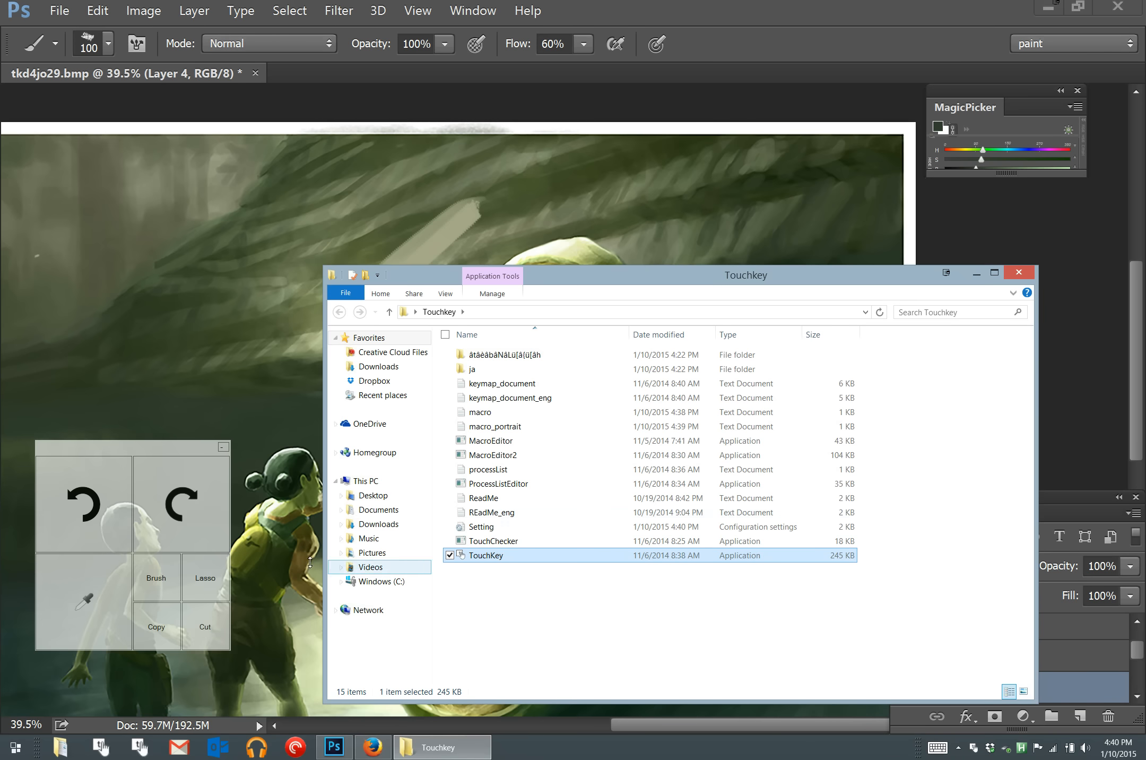
{"action": "left_click_drag", "start_coordinate": [159, 453], "coordinate": [177, 385]}
- Quit the running TouchKey application before editing its settings file
{"action": "right_click", "coordinate": [973, 748]}
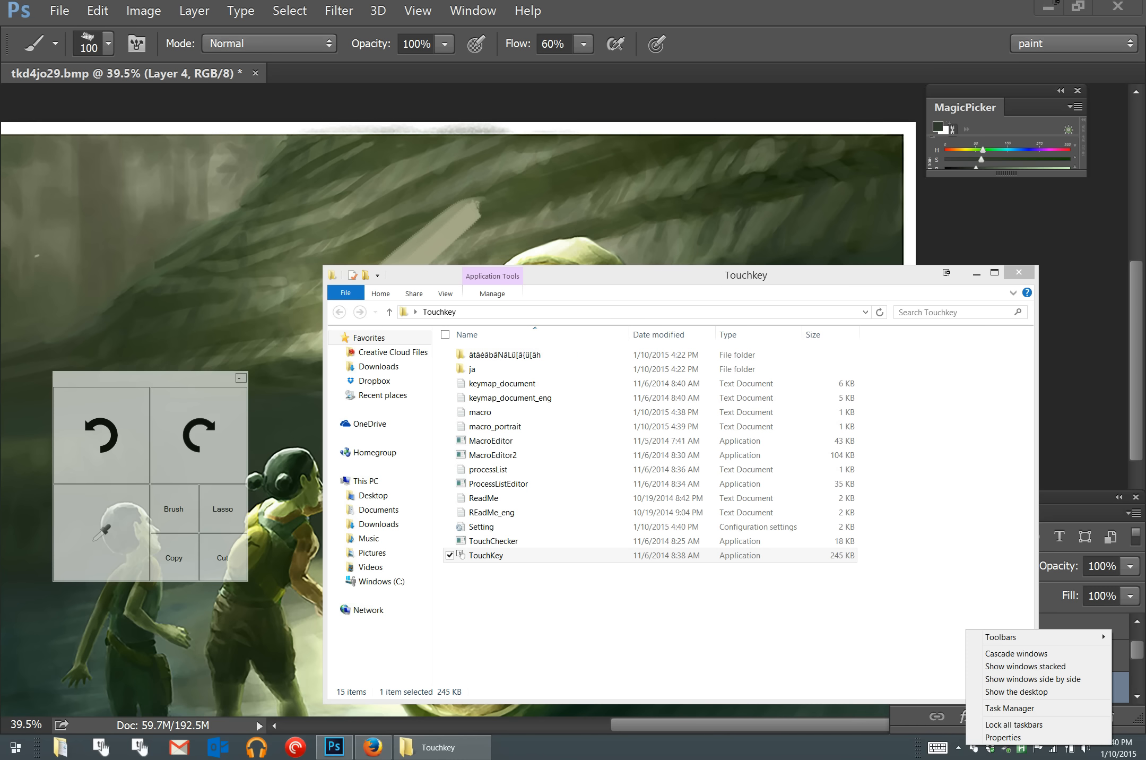
{"action": "left_click", "coordinate": [987, 748]}
{"action": "right_click", "coordinate": [973, 750]}
{"action": "left_click", "coordinate": [982, 740]}
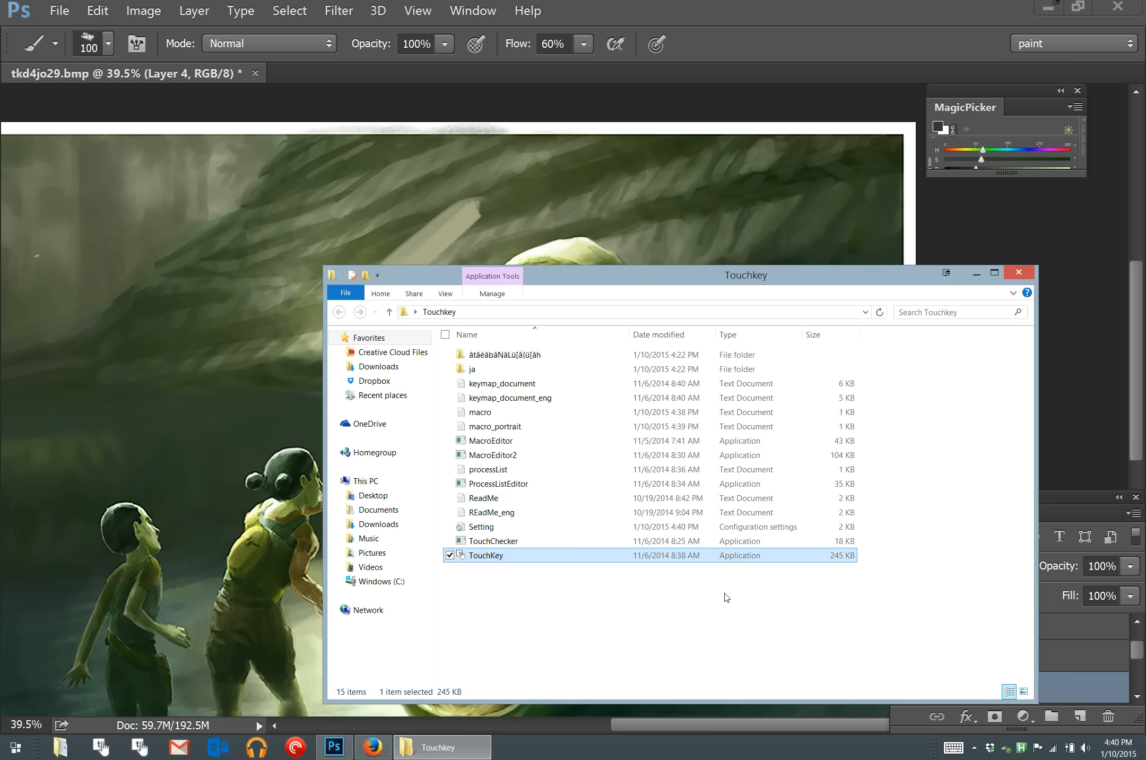
- Set Opacity to 20 in the Setting file, save and close it, and relaunch TouchKey
{"action": "double_click", "coordinate": [483, 526]}
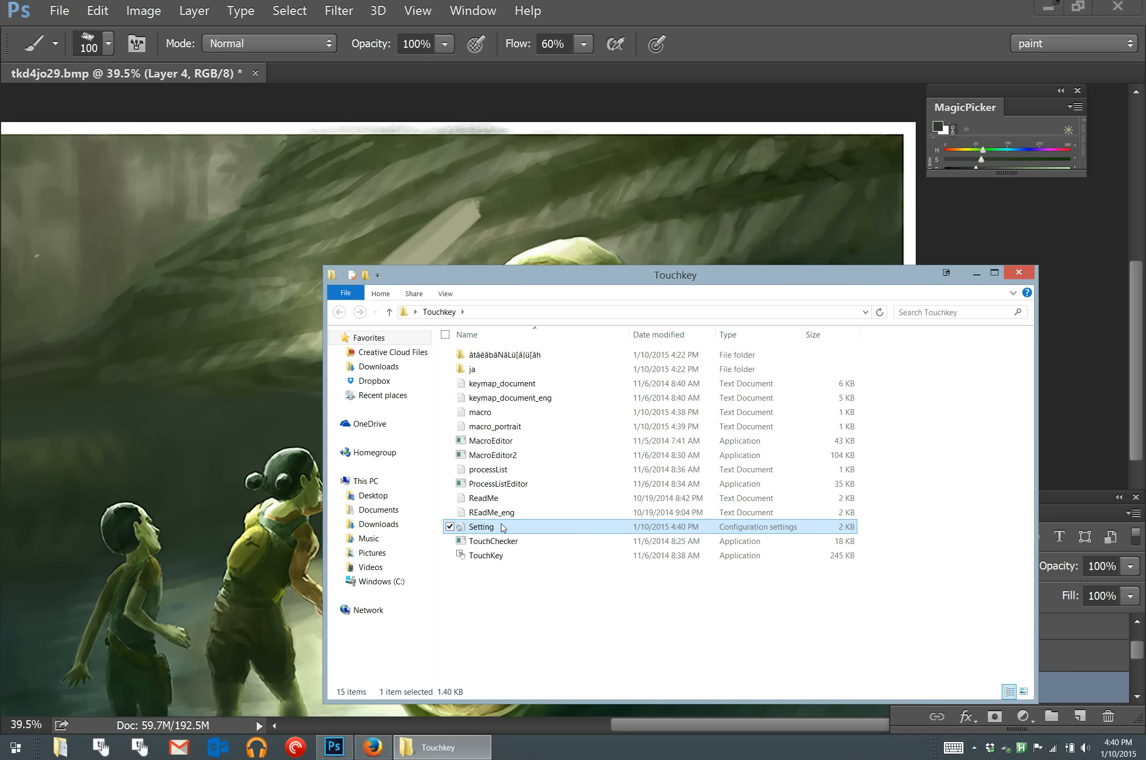
{"action": "scroll", "coordinate": [477, 307], "scroll_direction": "down", "scroll_amount": 1}
{"action": "left_click_drag", "start_coordinate": [413, 293], "coordinate": [397, 299]}
{"action": "type", "text": "20"}
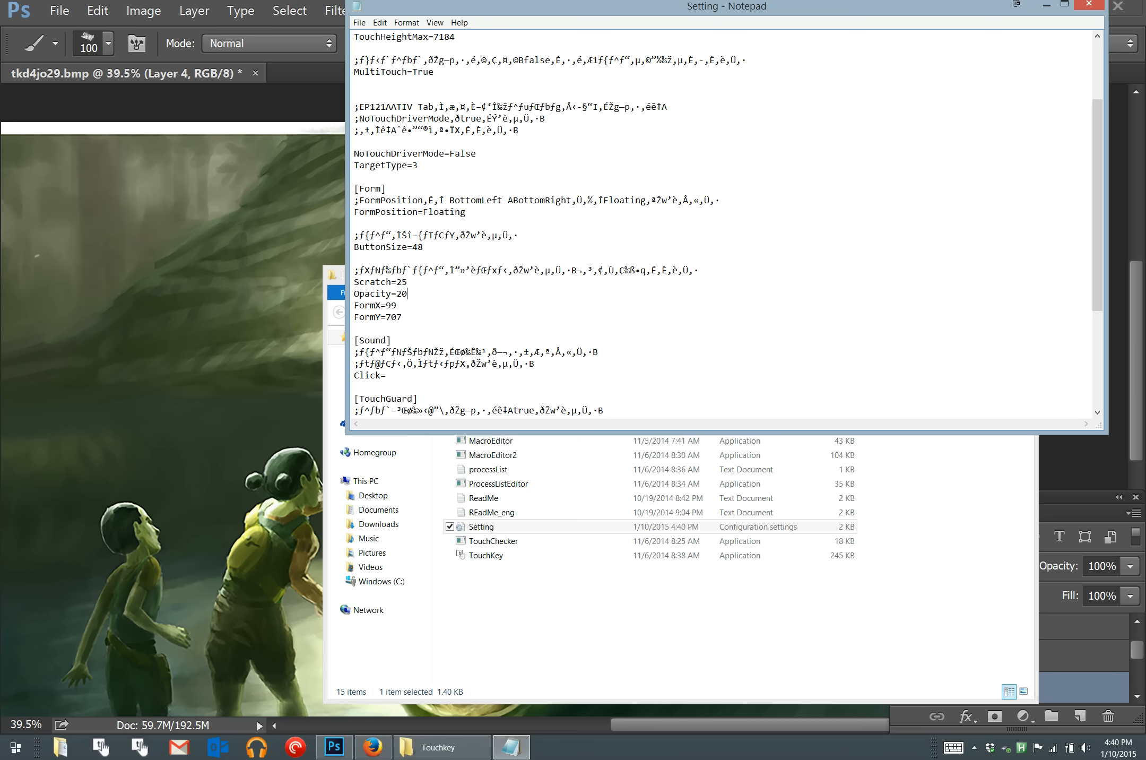
{"action": "left_click", "coordinate": [1089, 6]}
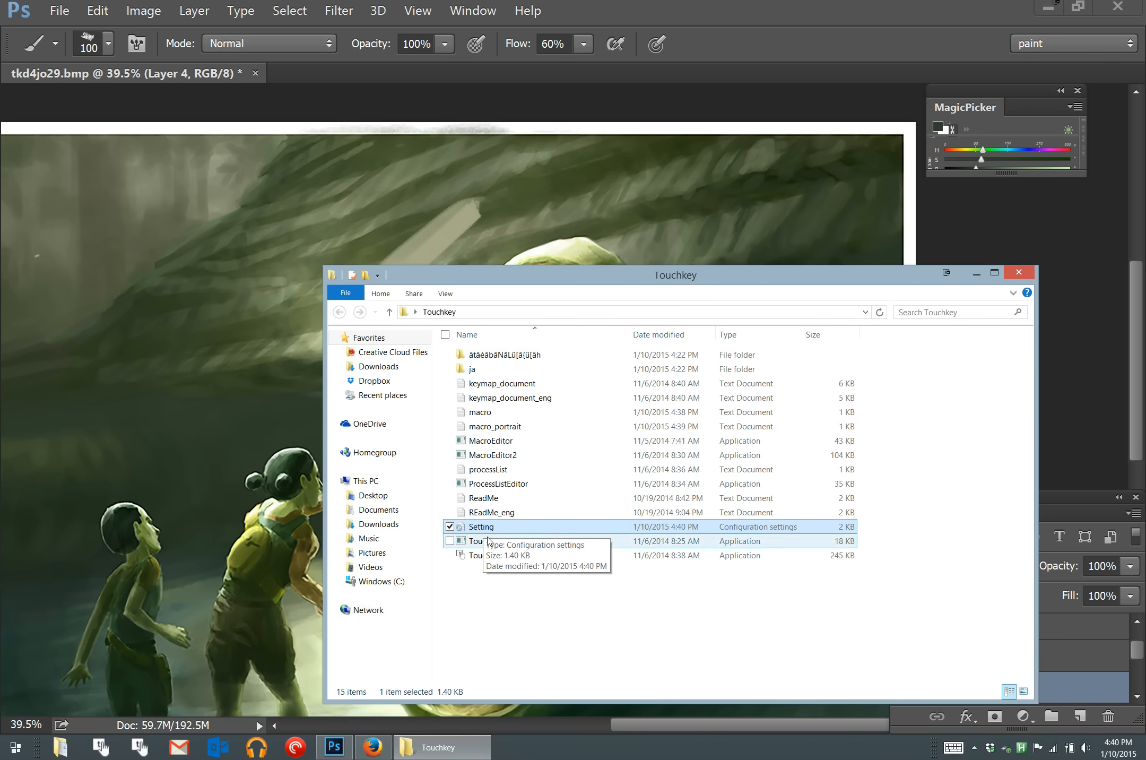
{"action": "double_click", "coordinate": [487, 555]}
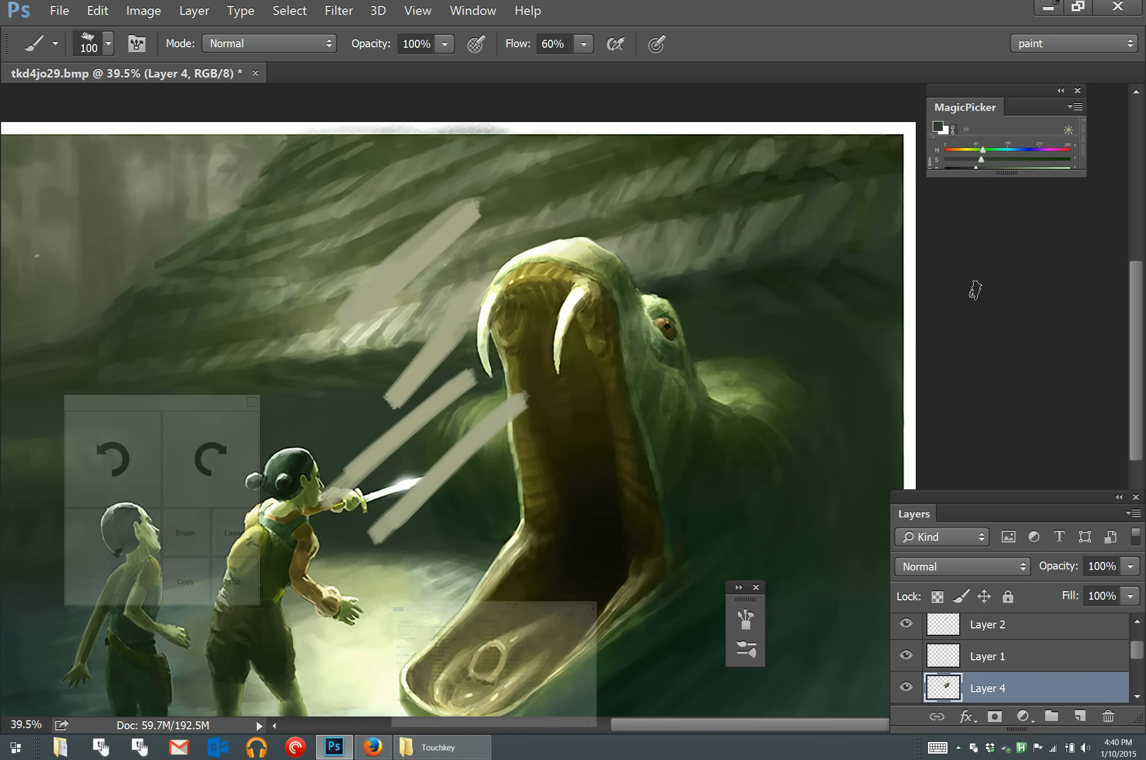
- Move the TouchKey toolbar over the lower-left corner of the painting, clear of the two figures
{"action": "left_click", "coordinate": [976, 273]}
{"action": "scroll", "coordinate": [975, 290], "scroll_direction": "left", "scroll_amount": 5}
{"action": "scroll", "coordinate": [976, 290], "scroll_direction": "down", "scroll_amount": 2}
{"action": "left_click_drag", "start_coordinate": [211, 399], "coordinate": [172, 518]}
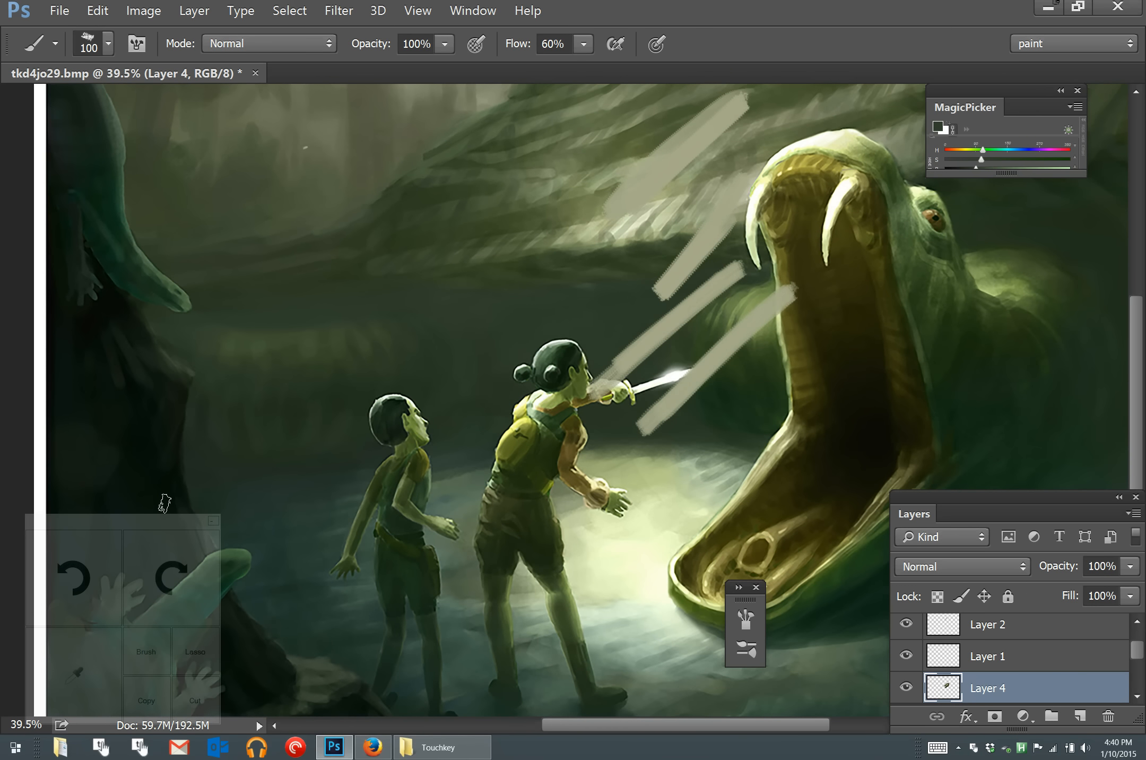
- Test the toolbar's undo and redo keys on the latest brush stroke
{"action": "left_click", "coordinate": [81, 572]}
{"action": "left_click", "coordinate": [164, 575]}
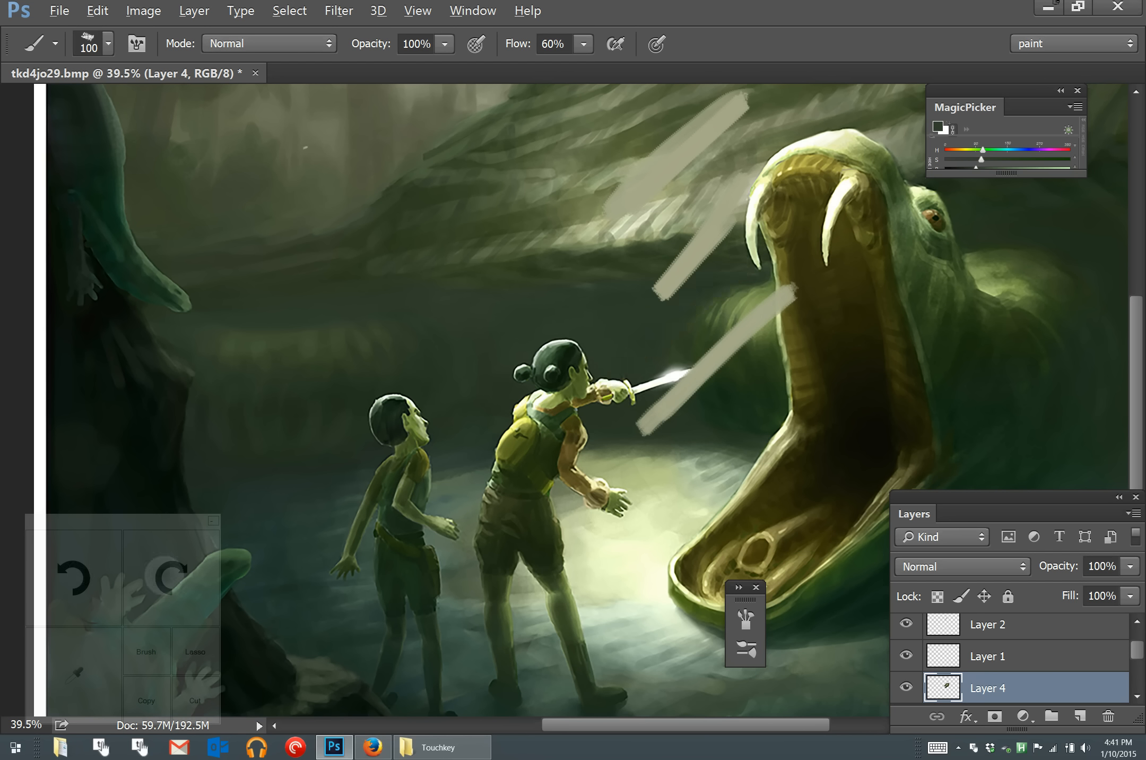
{"action": "left_click", "coordinate": [105, 572]}
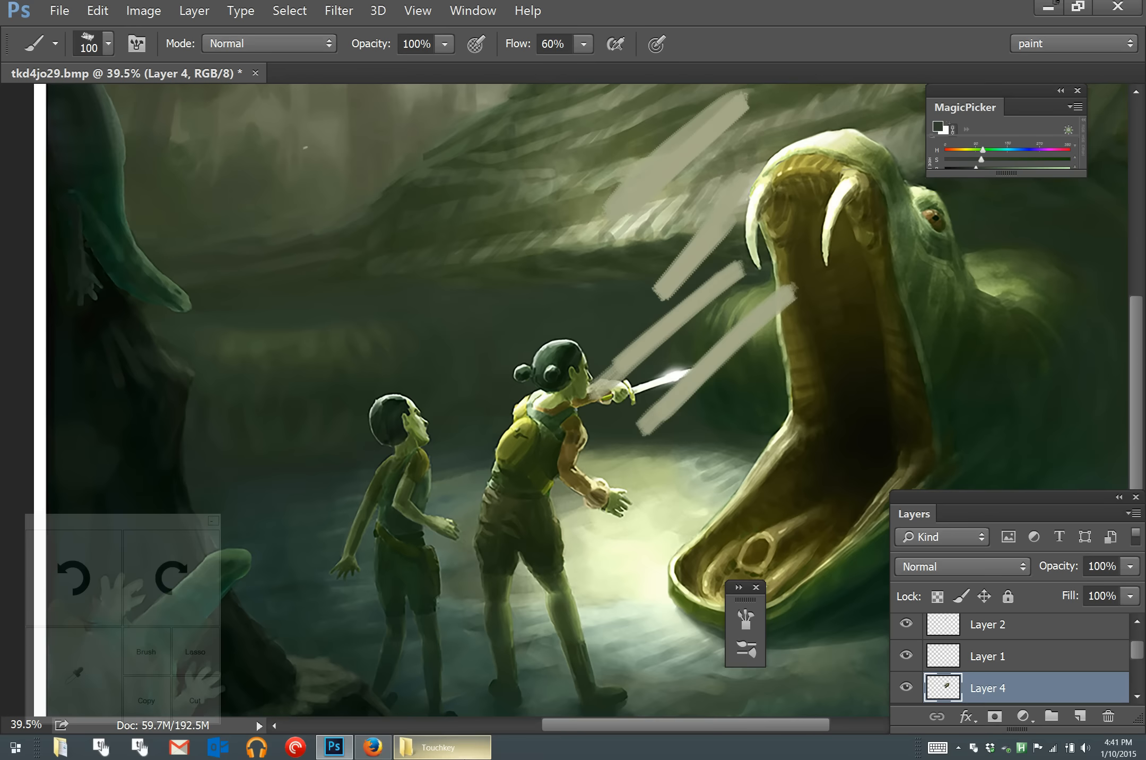
- Launch a second TouchKey instance from the Touchkey folder and place its toolbar above the first one
{"action": "left_click", "coordinate": [466, 717]}
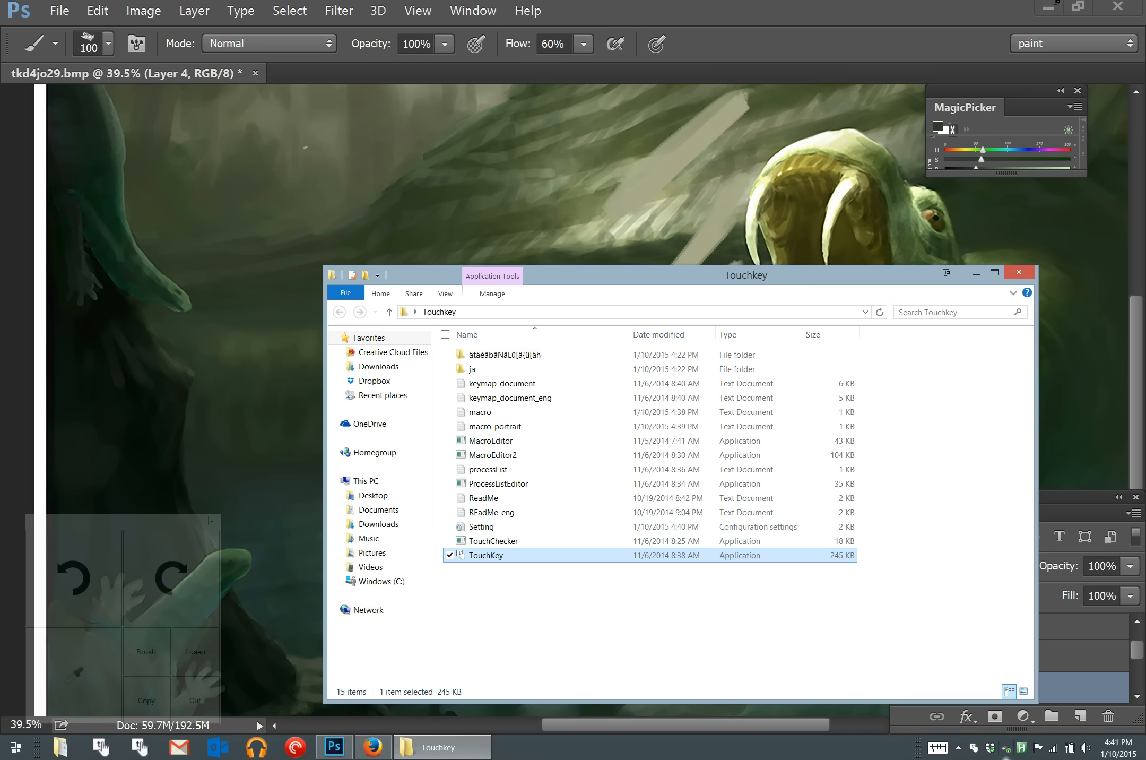
{"action": "double_click", "coordinate": [500, 556]}
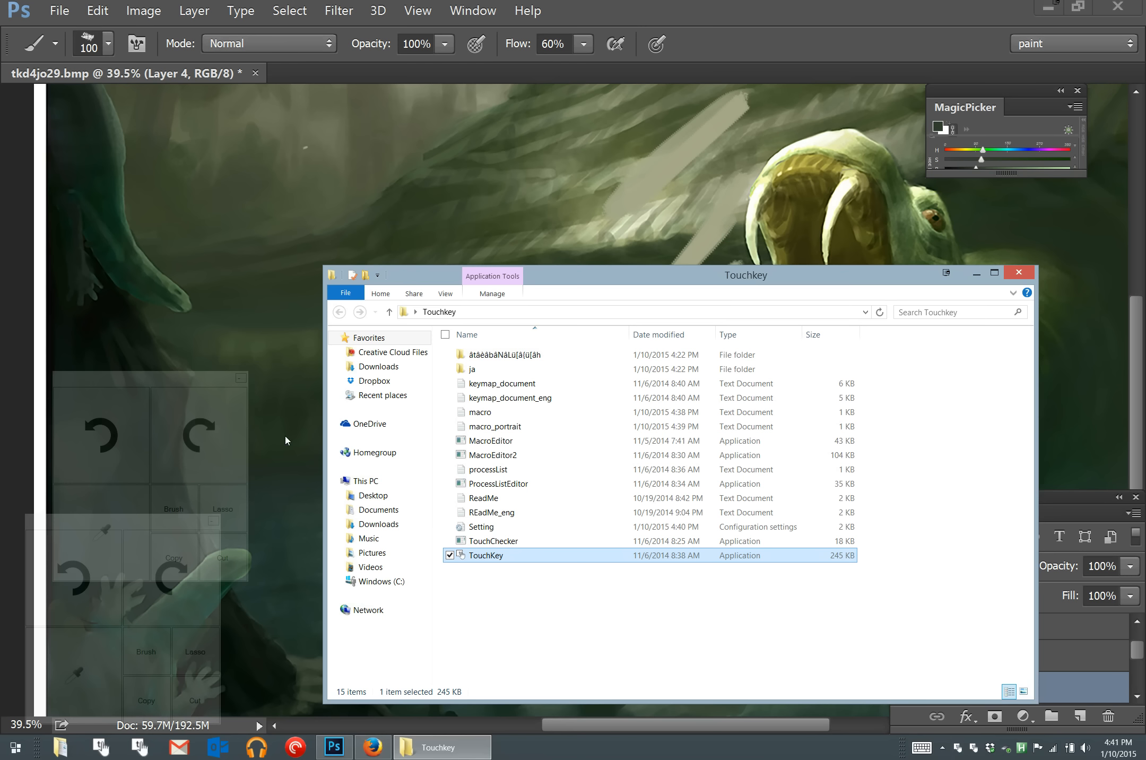
{"action": "left_click_drag", "start_coordinate": [192, 374], "coordinate": [223, 281]}
- Test the eyedropper and undo keys on the upper toolbar and the undo and redo keys on the lower one
{"action": "left_click", "coordinate": [153, 417]}
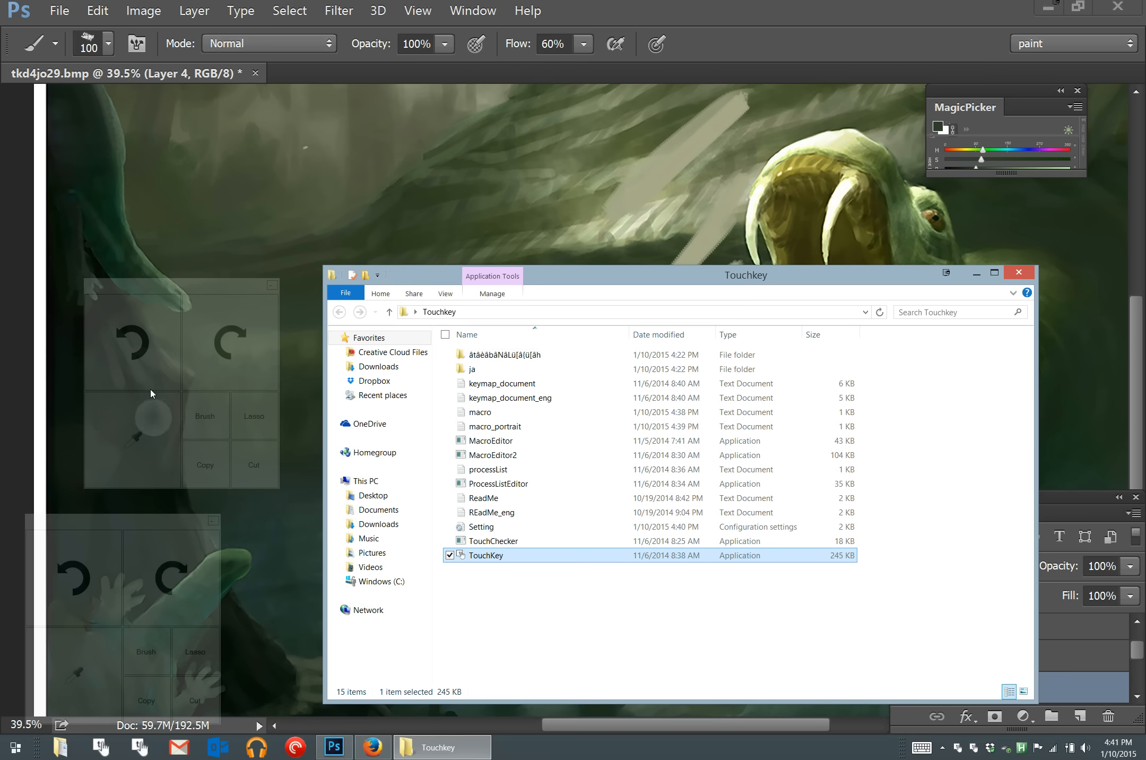
{"action": "left_click", "coordinate": [277, 237]}
{"action": "left_click", "coordinate": [124, 348]}
{"action": "left_click", "coordinate": [135, 345]}
{"action": "left_click", "coordinate": [74, 577]}
{"action": "left_click", "coordinate": [161, 563]}
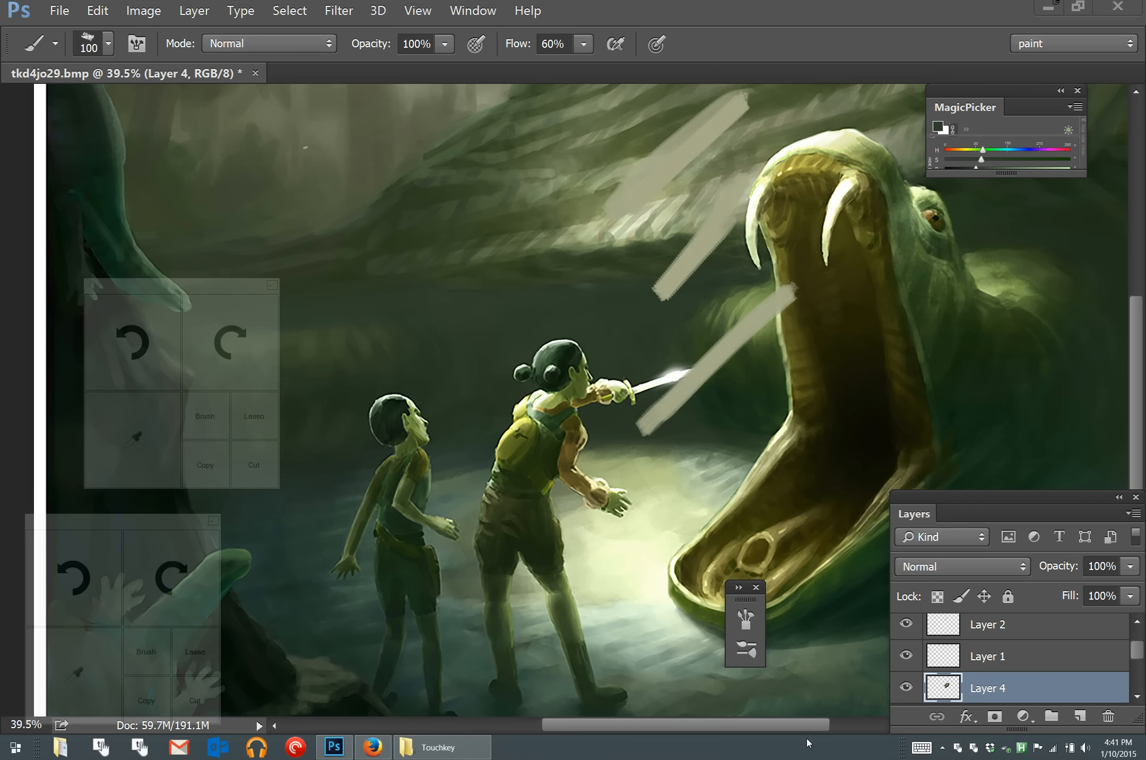
- Quit the first TouchKey instance and move the remaining toolbar to the painting's lower-left corner
{"action": "right_click", "coordinate": [956, 749]}
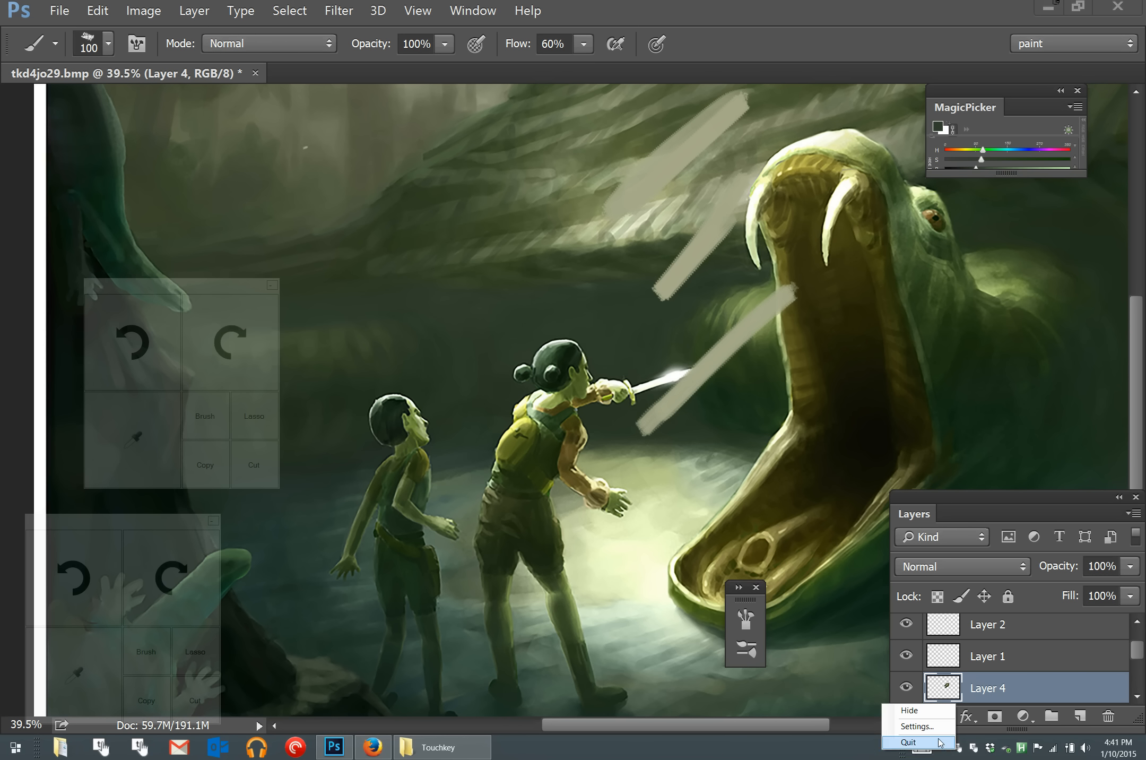
{"action": "left_click", "coordinate": [940, 742]}
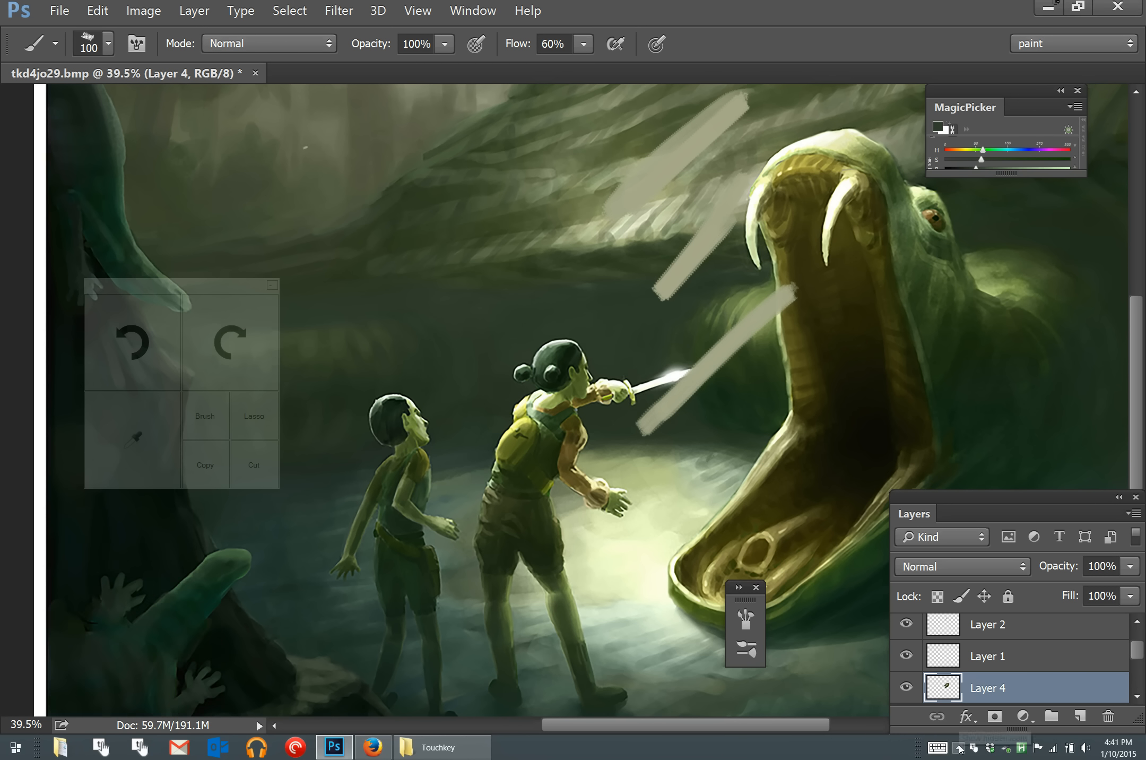
{"action": "left_click", "coordinate": [959, 747]}
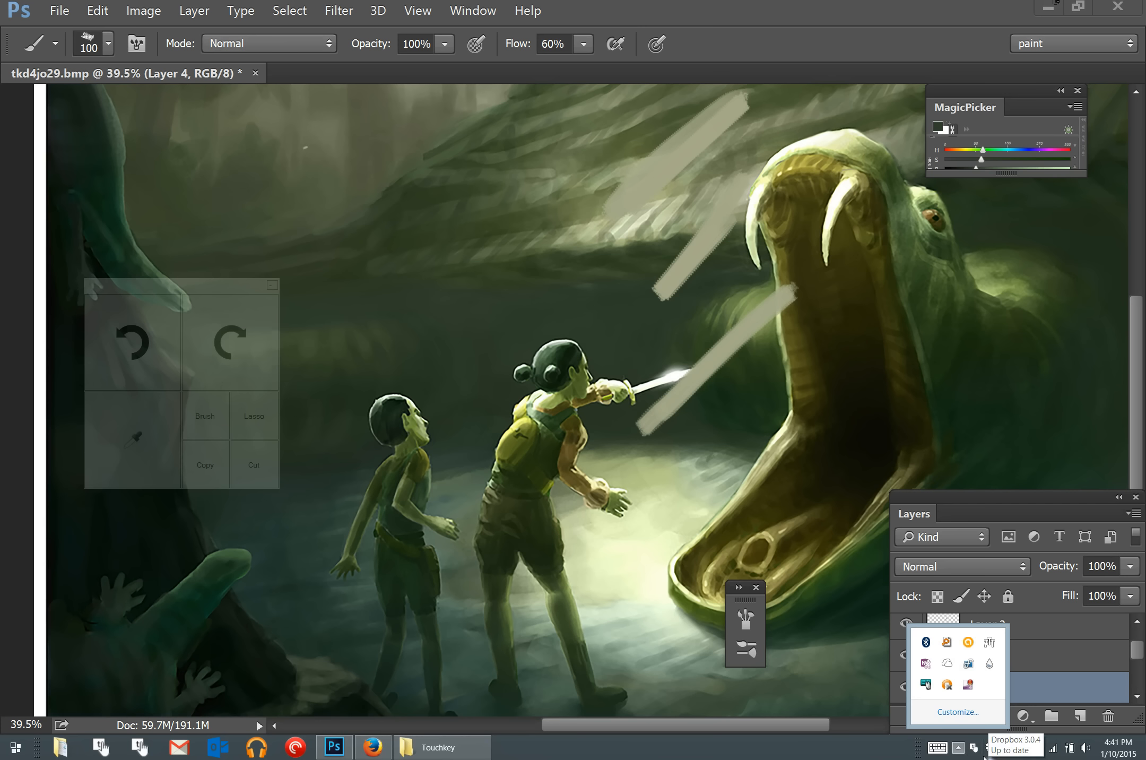
{"action": "left_click", "coordinate": [959, 747]}
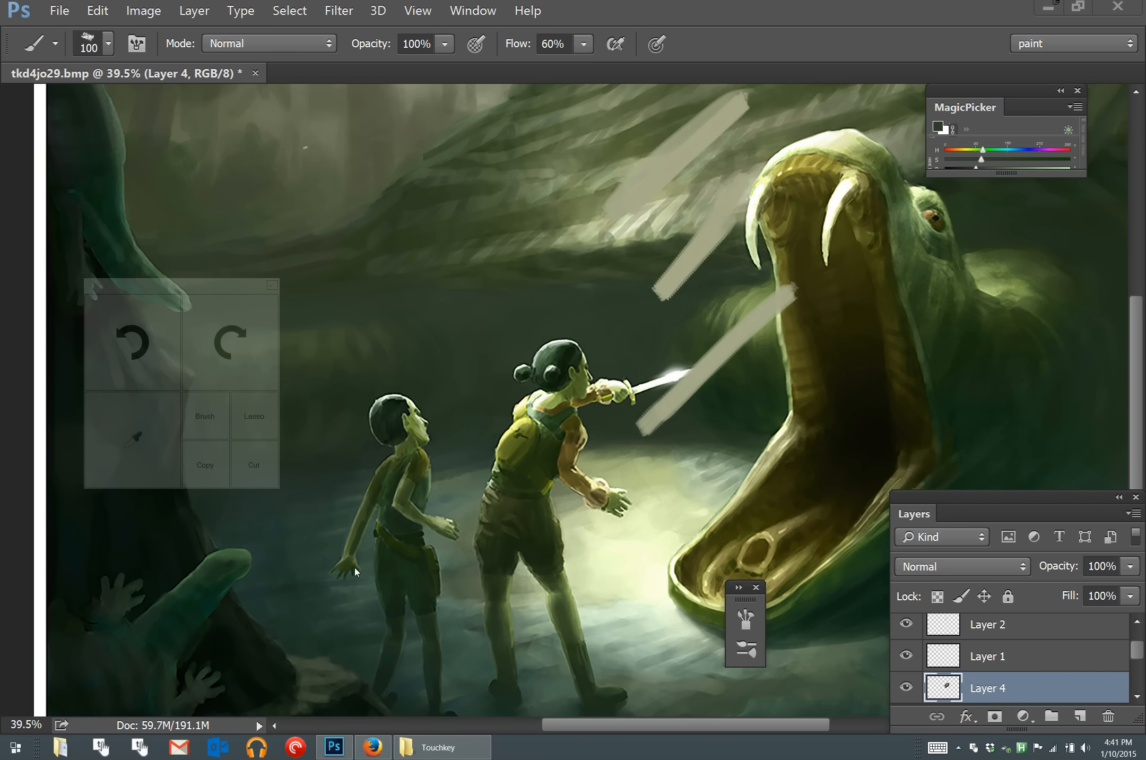
{"action": "left_click_drag", "start_coordinate": [223, 290], "coordinate": [177, 505]}
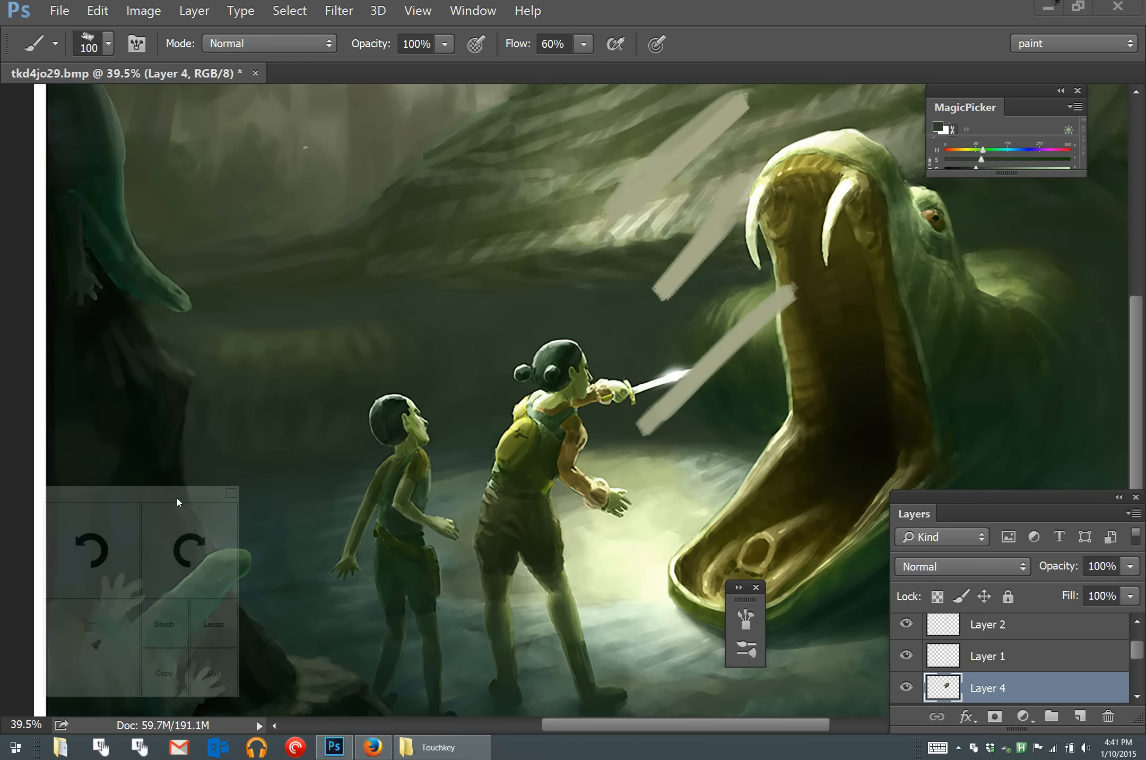
- Review the Touchkey folder, and launch the larger pinned TouchKey toolbar alongside the custom one over the painting
{"action": "left_click", "coordinate": [481, 749]}
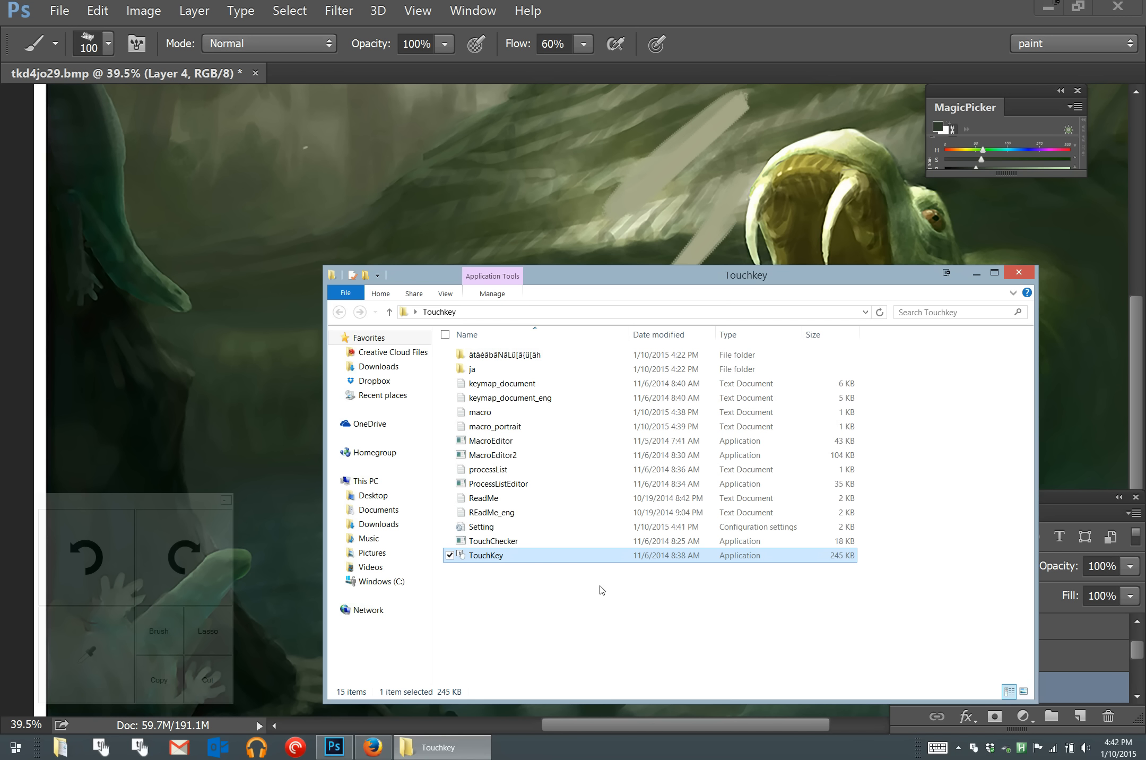
{"action": "left_click", "coordinate": [252, 337]}
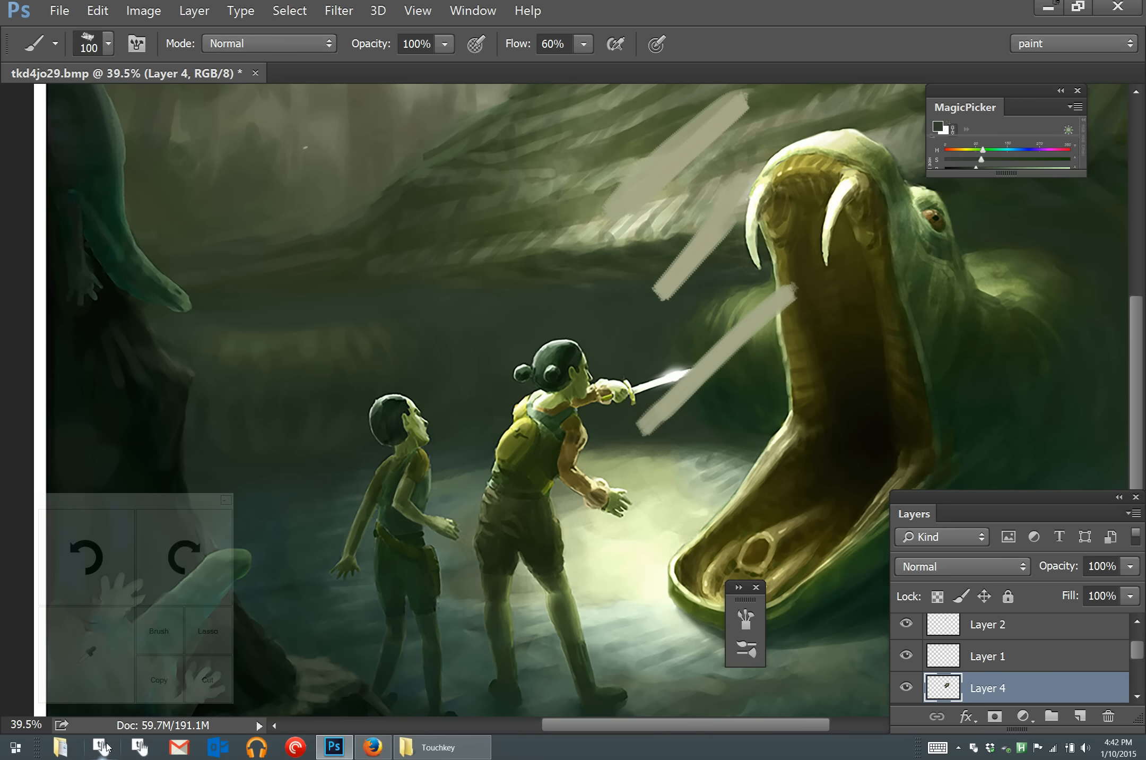
{"action": "left_click", "coordinate": [140, 754]}
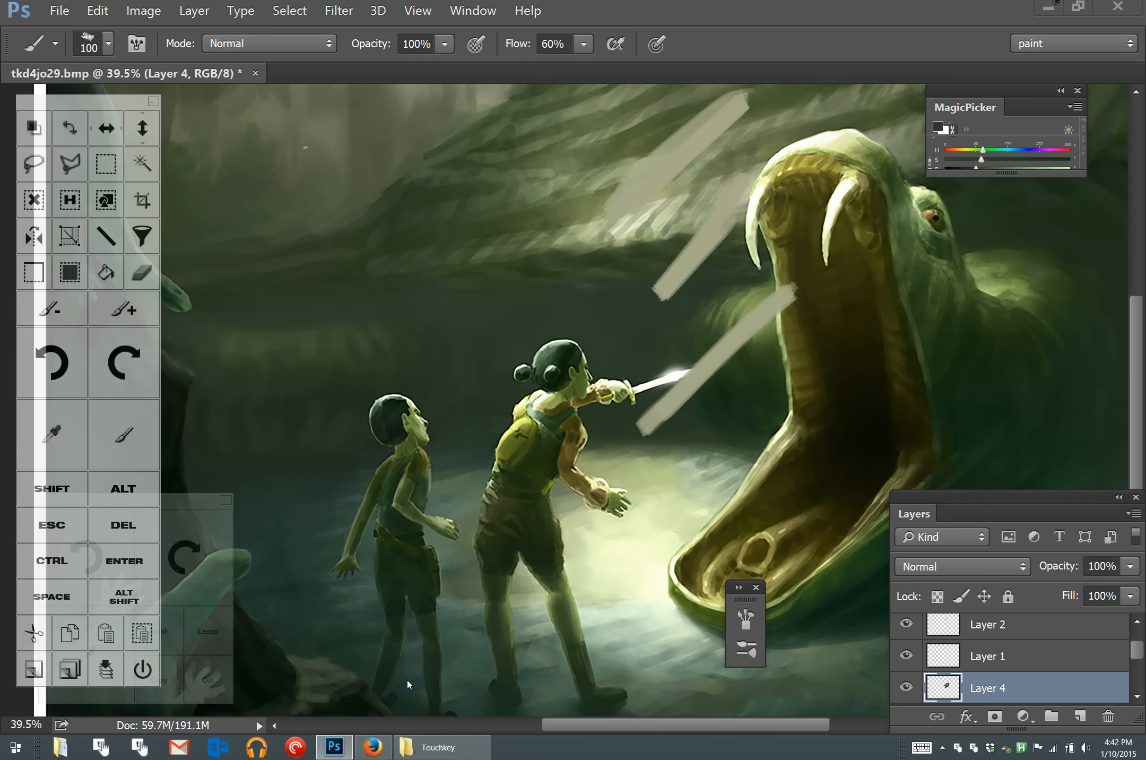
{"action": "left_click", "coordinate": [943, 748]}
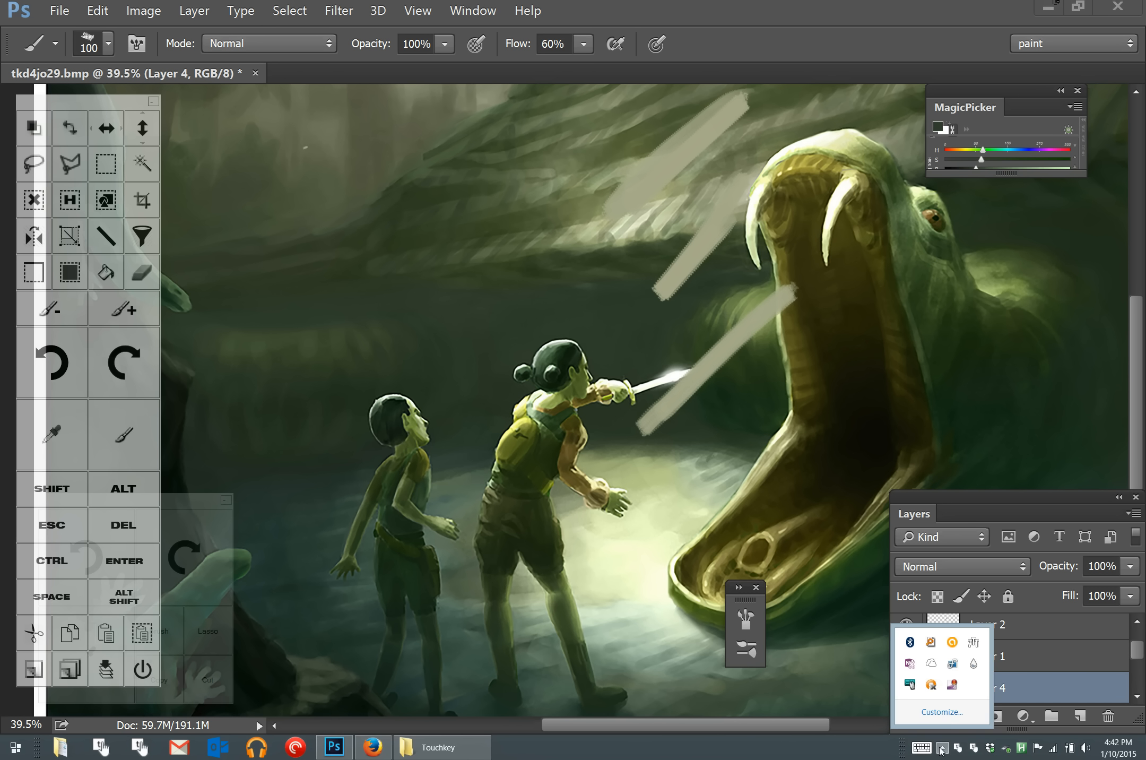
{"action": "right_click", "coordinate": [952, 687]}
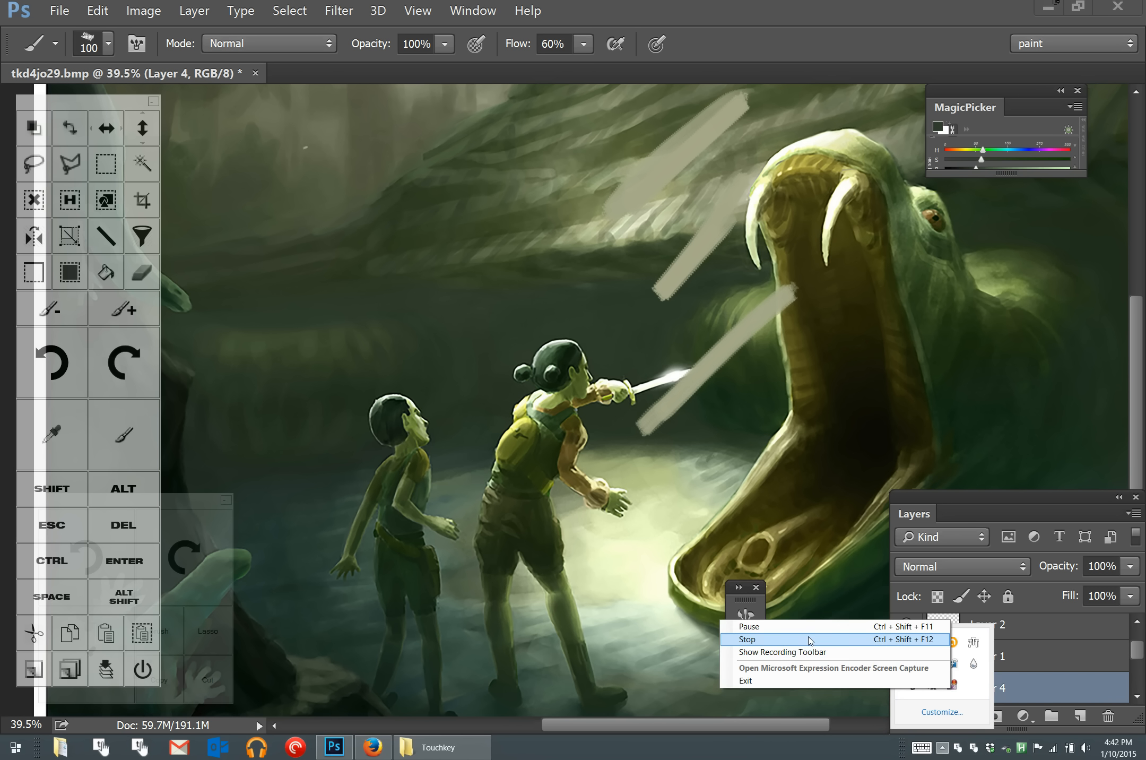